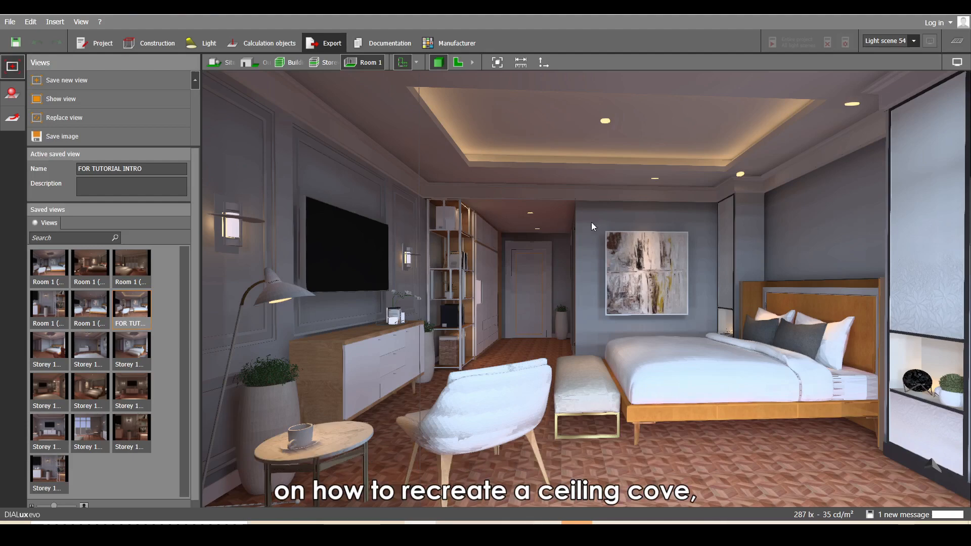
click(145, 345)
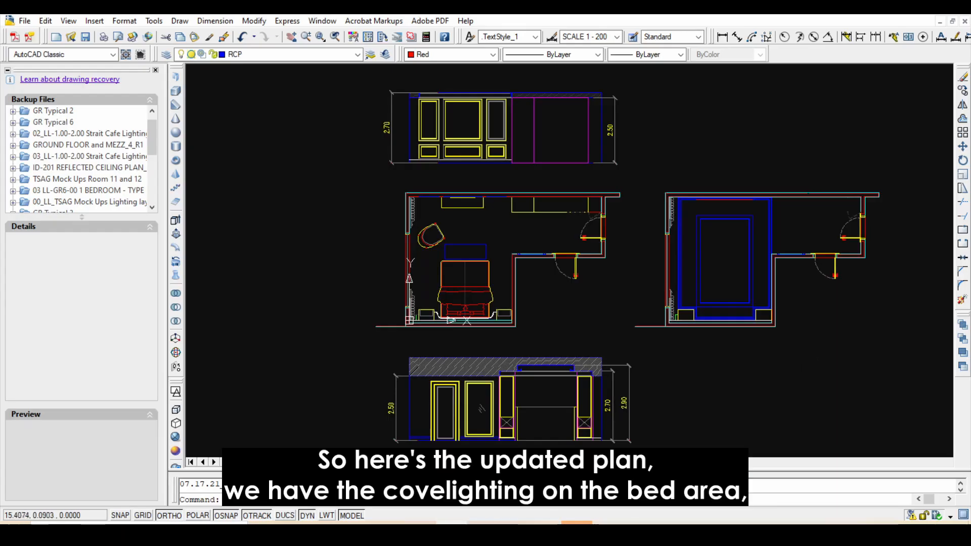
In the CAD drawing, examine the updated ceiling plan with the bed-area cove and the ceiling heights in the bed-wall section.
middle_drag(784, 277, 771, 317)
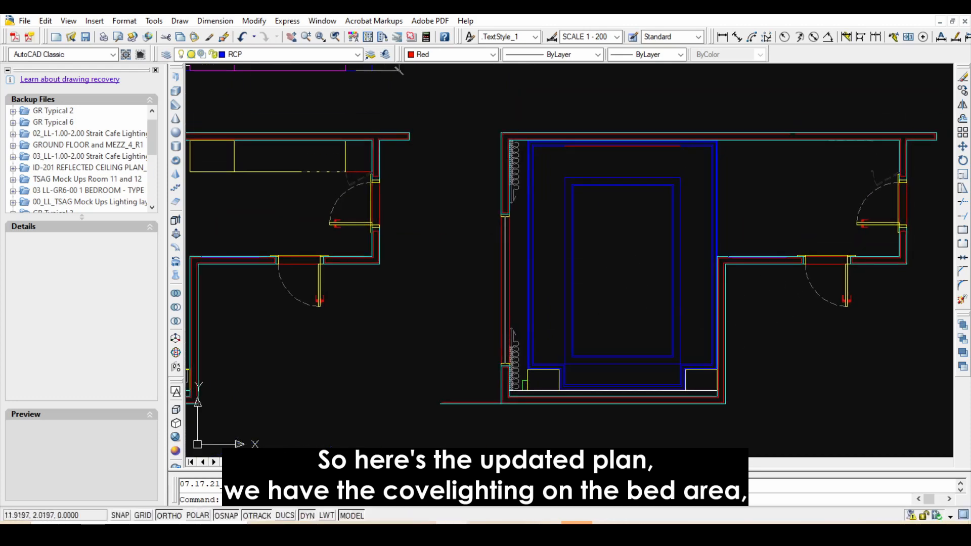
scroll(613, 259, down, 3)
middle_drag(605, 279, 713, 199)
scroll(615, 389, up, 6)
mouse_move(615, 389)
middle_down()
mouse_move(754, 352)
mouse_move(813, 382)
middle_up()
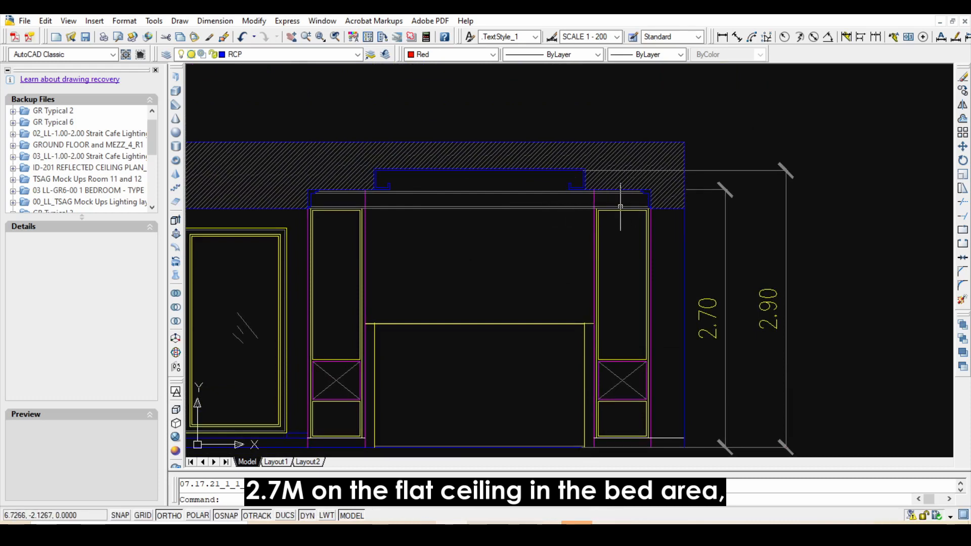
middle_drag(422, 311, 813, 297)
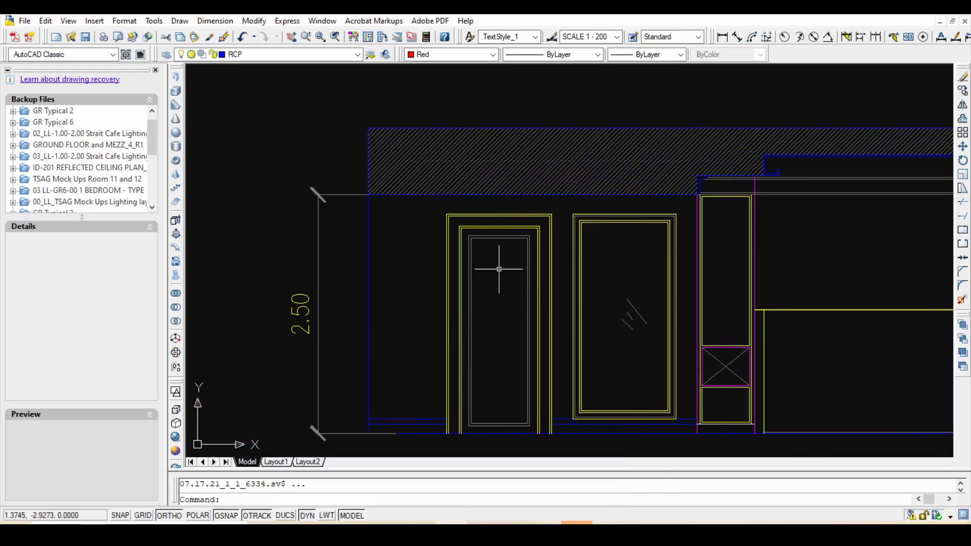
scroll(499, 269, down, 4)
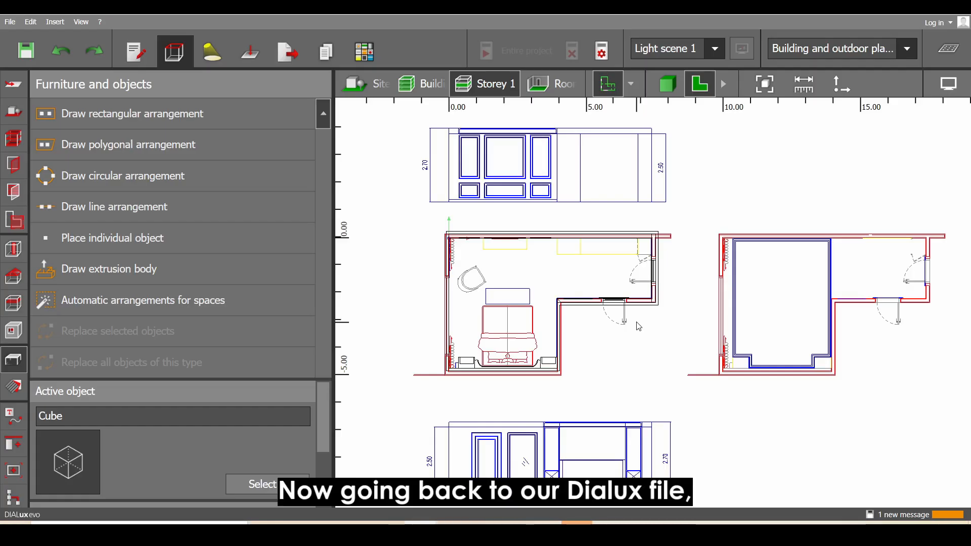
In DIALux evo, replace the loaded plan with the updated CAD drawing.
click(20, 90)
click(99, 145)
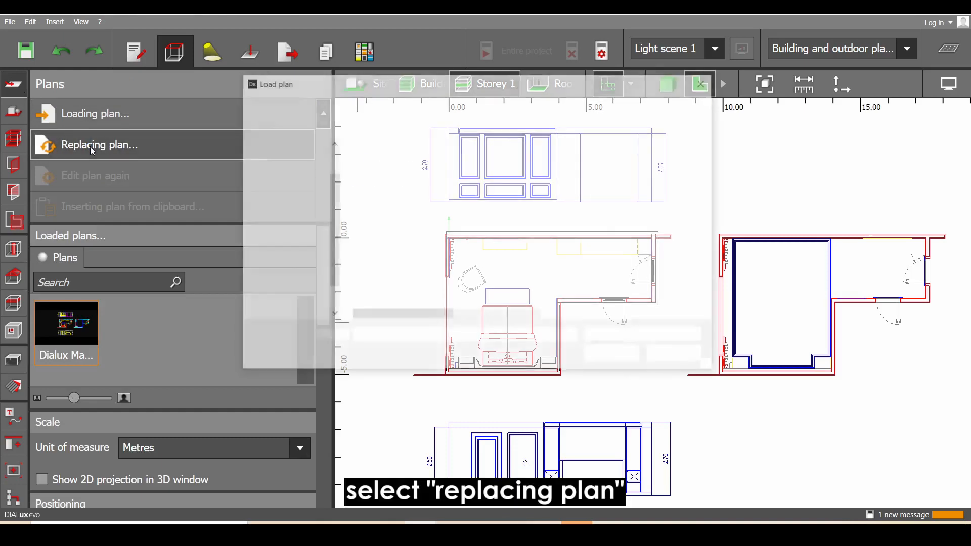
click(434, 178)
click(614, 355)
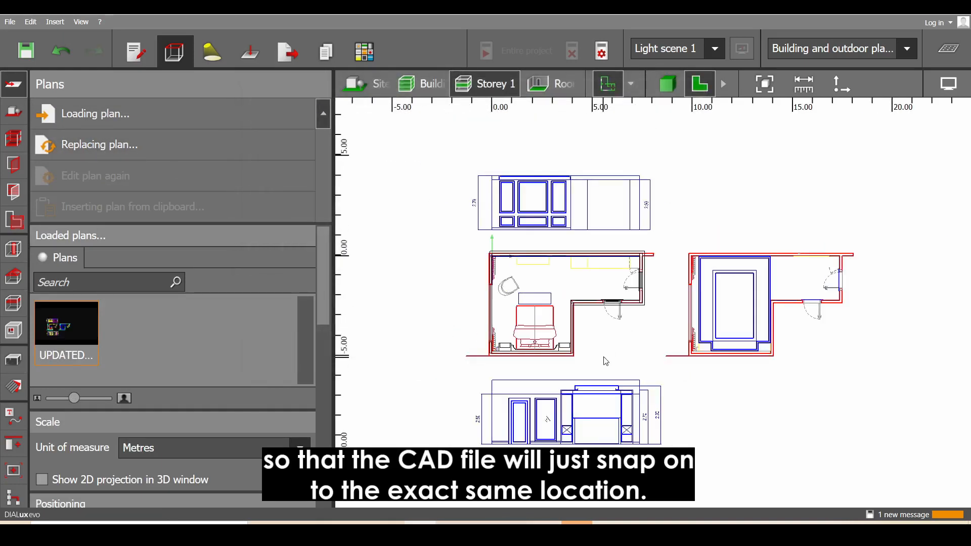
Examine the baseboard lines in the door-wall elevation and the bedside cabinet corner in the floor plan.
scroll(629, 337, up, 1)
middle_drag(525, 444, 702, 358)
scroll(539, 457, up, 5)
scroll(626, 383, up, 2)
scroll(668, 372, up, 2)
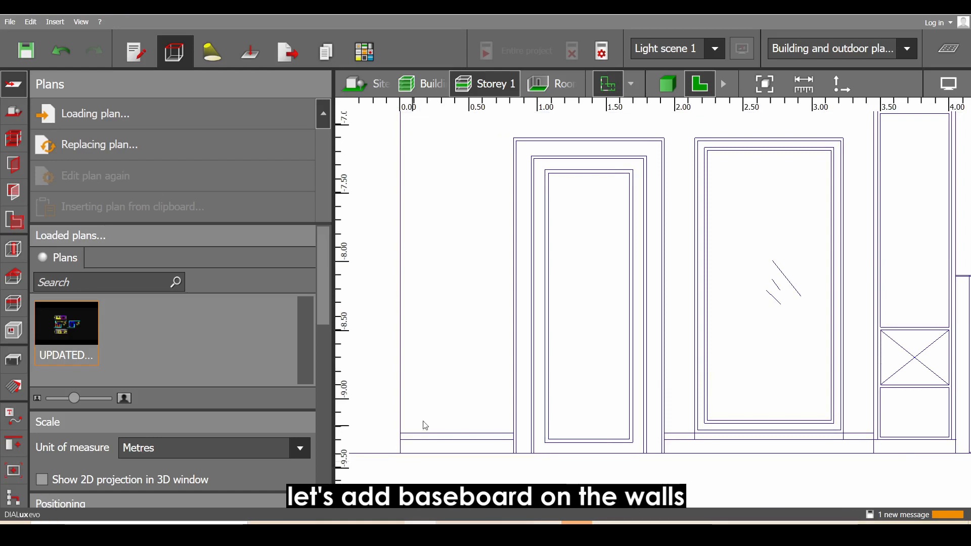
scroll(575, 421, down, 6)
middle_drag(639, 271, 588, 413)
scroll(643, 339, up, 10)
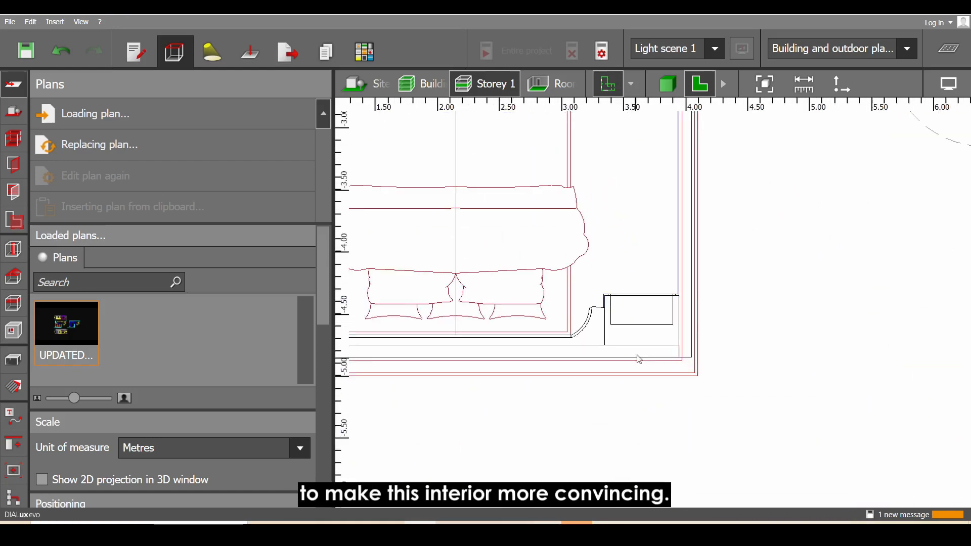
Start an extrusion body and trace the baseboard's room-side edge from the inner-wall bedside cabinet to the first door frame, 1.535 m on the last run.
click(14, 359)
click(162, 277)
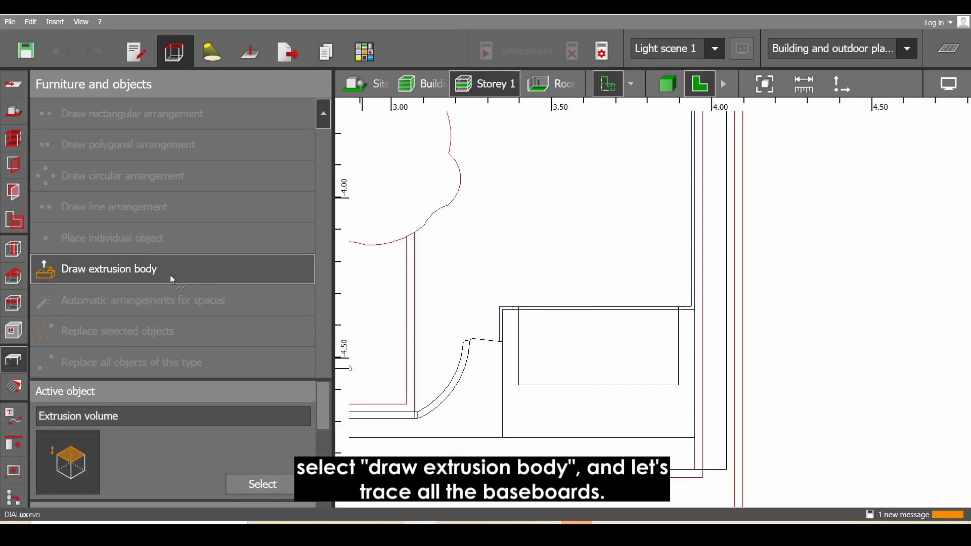
scroll(633, 373, up, 2)
scroll(459, 300, up, 2)
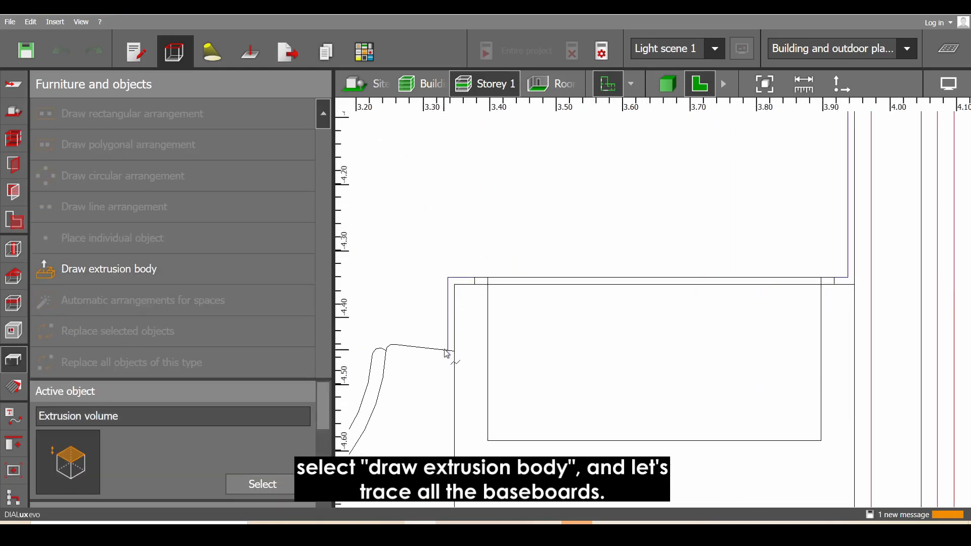
click(449, 357)
click(449, 284)
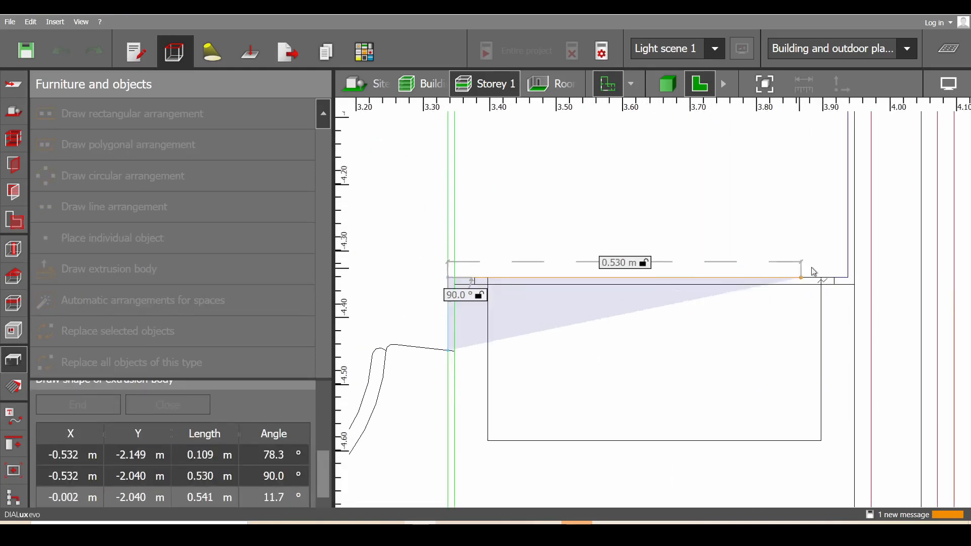
click(852, 285)
scroll(777, 286, down, 2)
scroll(777, 287, down, 1)
middle_drag(859, 131, 567, 470)
click(512, 144)
middle_drag(661, 217, 373, 237)
scroll(817, 183, up, 1)
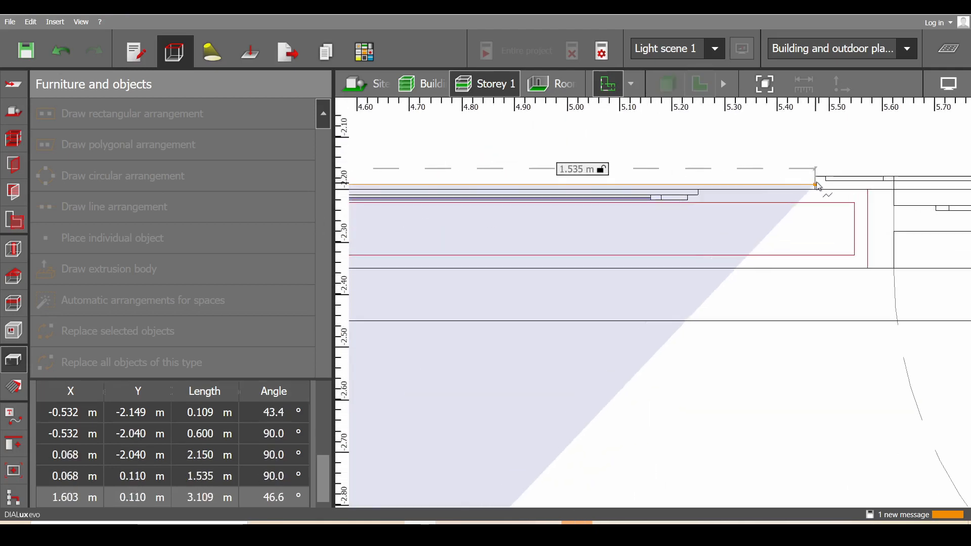
click(816, 182)
click(815, 186)
Trace the wall-side edge of this baseboard back to the bedside cabinet and close the extrusion outline.
middle_drag(569, 266, 952, 243)
click(406, 163)
scroll(518, 278, down, 2)
middle_drag(519, 471, 650, 167)
scroll(645, 251, up, 2)
click(635, 238)
middle_drag(445, 277, 695, 277)
scroll(576, 248, up, 2)
click(568, 233)
click(586, 323)
scroll(578, 320, down, 2)
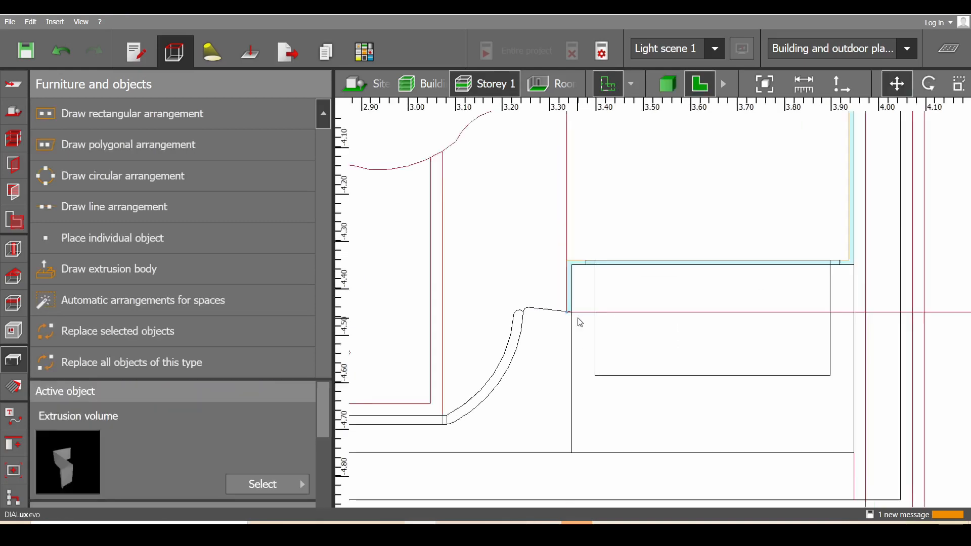
Draw a 0.01 m thick baseboard extrusion around the corner between the two doors, 0.825 m and 0.45 m along the walls.
scroll(579, 320, down, 3)
middle_drag(859, 167, 632, 324)
click(109, 269)
scroll(652, 286, up, 3)
middle_drag(563, 301, 414, 328)
click(437, 304)
click(829, 304)
middle_drag(829, 182, 688, 394)
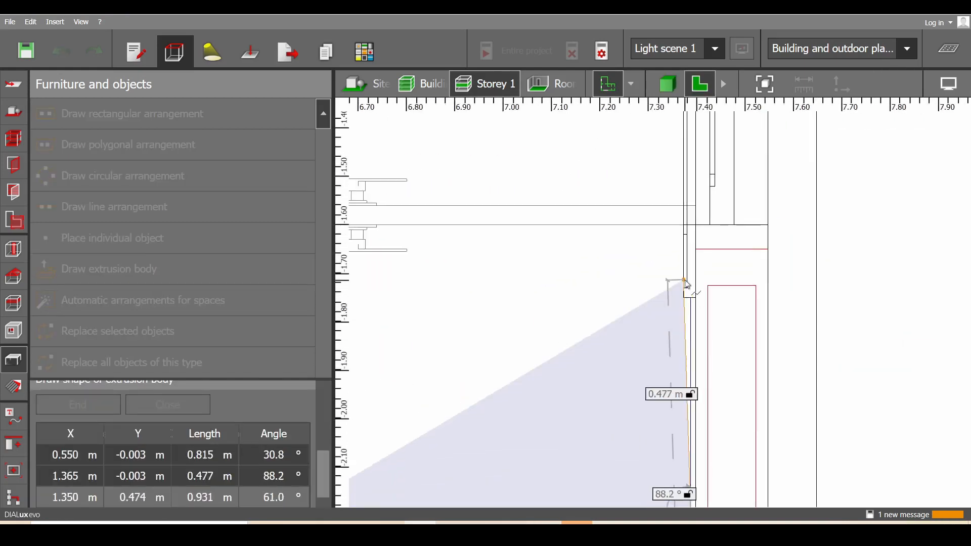
click(688, 304)
click(693, 304)
middle_drag(695, 429, 735, 212)
click(733, 304)
middle_drag(445, 313, 709, 299)
click(598, 289)
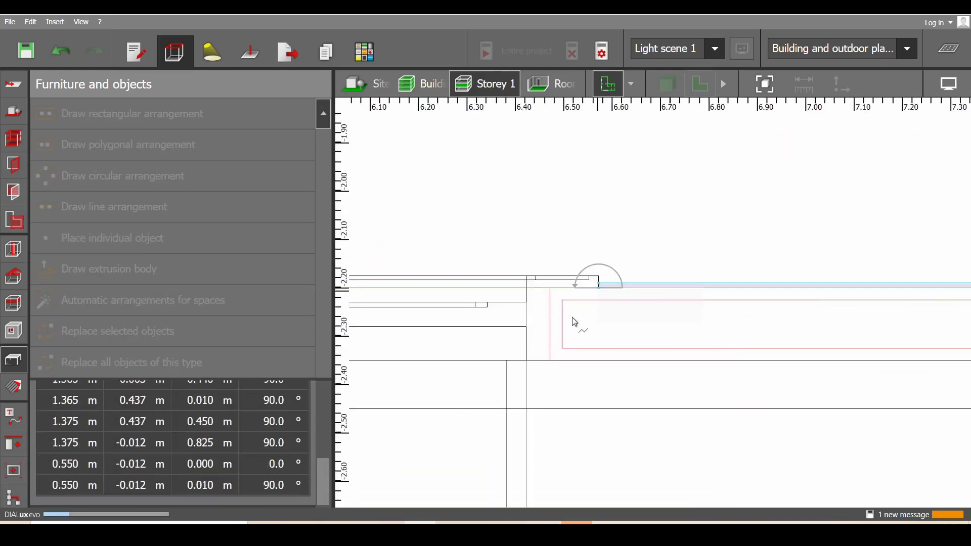
Start a third baseboard extrusion at the end-wall door and trace its wall-side edge along the long wall and 1.45 m down the window wall.
click(109, 269)
click(604, 416)
click(609, 415)
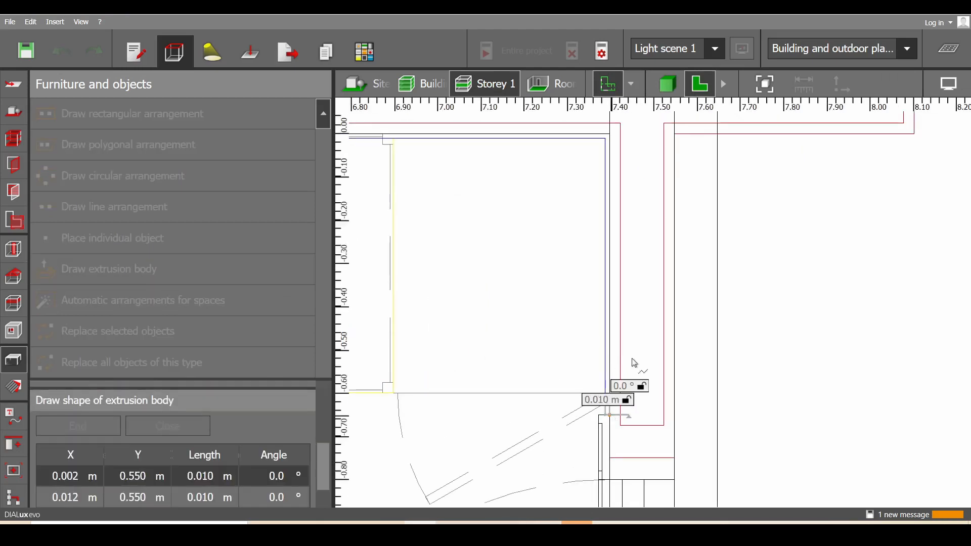
click(609, 134)
scroll(618, 283, down, 5)
scroll(457, 293, up, 3)
middle_drag(457, 293, 809, 288)
scroll(657, 240, up, 3)
click(675, 233)
middle_drag(675, 485, 623, 121)
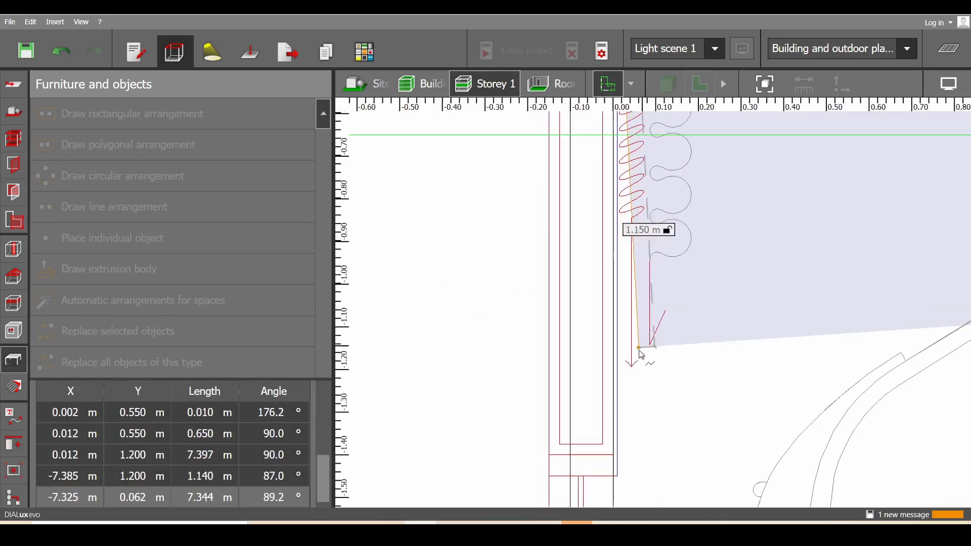
scroll(636, 346, up, 3)
click(624, 325)
click(632, 325)
Trace the room-side edge of the long-wall baseboard back along the window wall and long wall, and close the outline.
scroll(632, 323, down, 5)
middle_drag(672, 211, 634, 485)
scroll(594, 251, up, 4)
click(586, 241)
scroll(564, 307, down, 6)
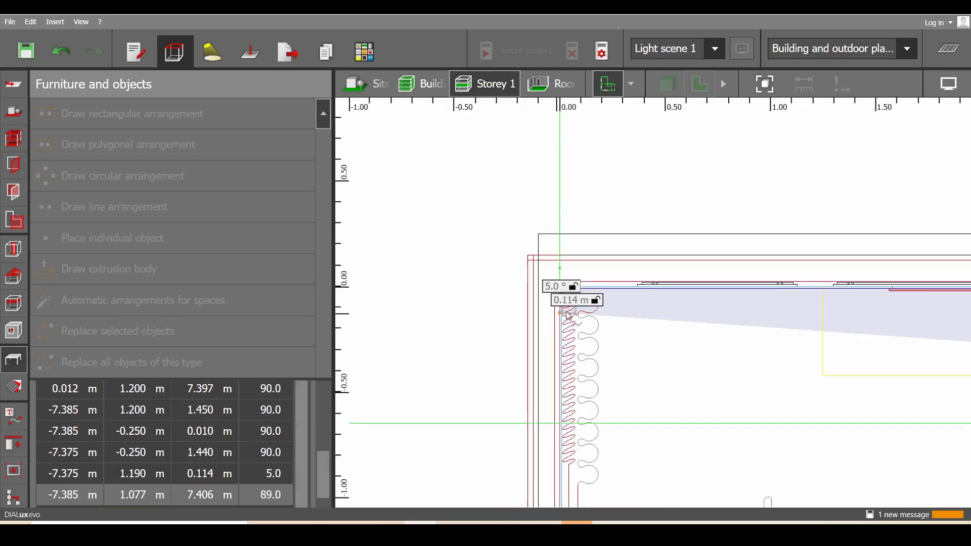
middle_drag(910, 303, 780, 236)
scroll(705, 268, up, 6)
click(689, 217)
right_click(689, 216)
click(709, 225)
Start another baseboard extrusion below the window and trace its room-side edge through the corner recess with 0.465, 0.23, 0.2 and 0.1 m segments.
scroll(708, 228, down, 6)
middle_drag(434, 491, 875, 235)
click(89, 264)
scroll(582, 377, up, 6)
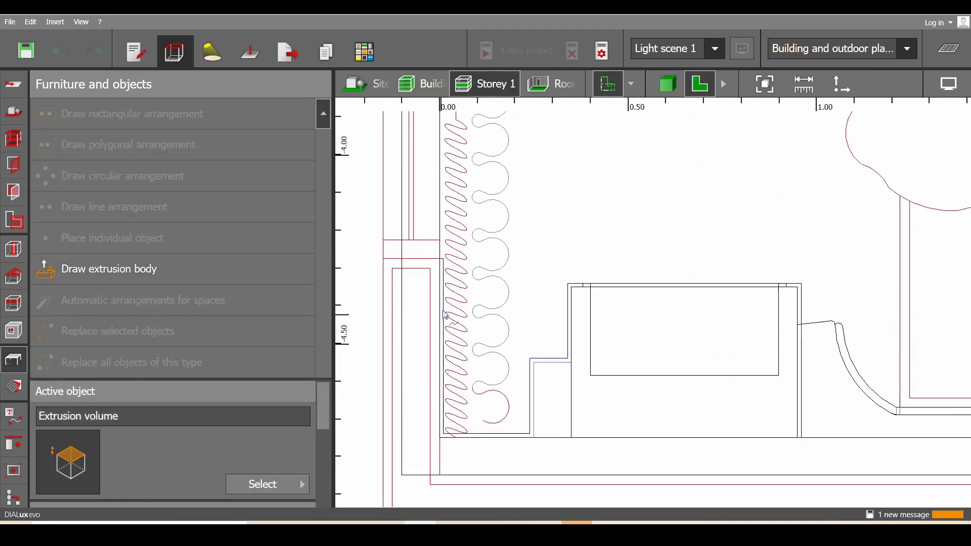
scroll(450, 311, up, 2)
click(440, 245)
click(445, 245)
middle_drag(444, 465, 462, 369)
scroll(462, 376, up, 2)
click(464, 379)
click(627, 378)
click(627, 237)
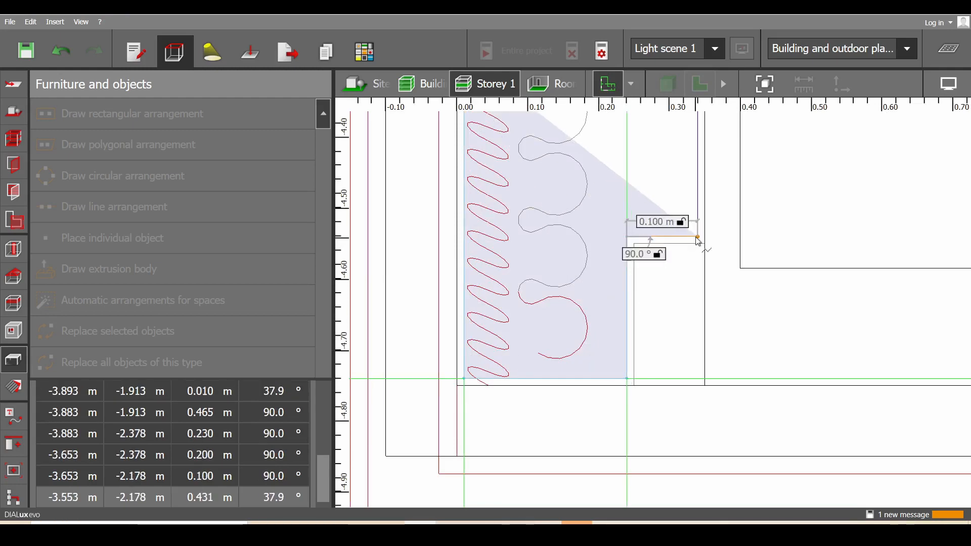
click(698, 237)
Continue the room-side baseboard edge around the window-side bedside cabinet with 0.62 m and 0.109 m segments, and add the 0.01 m end.
middle_drag(698, 202, 548, 420)
click(548, 312)
middle_drag(885, 313, 607, 305)
click(712, 304)
scroll(713, 383, up, 2)
click(713, 378)
click(702, 379)
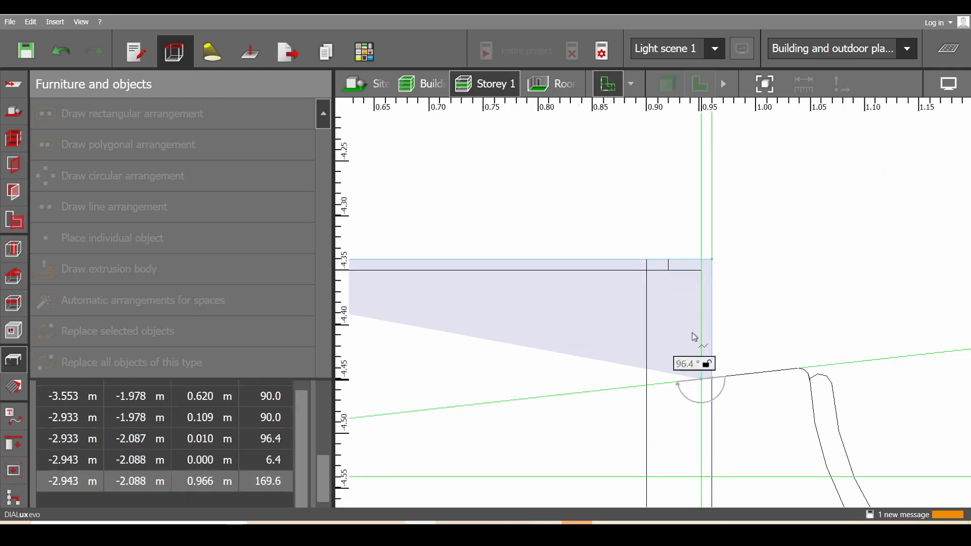
Trace the inner edge of the bedside cabinet baseboard back through the corner recess to the window wall and close the outline.
click(701, 271)
middle_drag(484, 331, 832, 283)
scroll(832, 283, down, 4)
scroll(521, 281, up, 1)
click(539, 238)
click(540, 403)
click(457, 403)
middle_drag(458, 424, 668, 201)
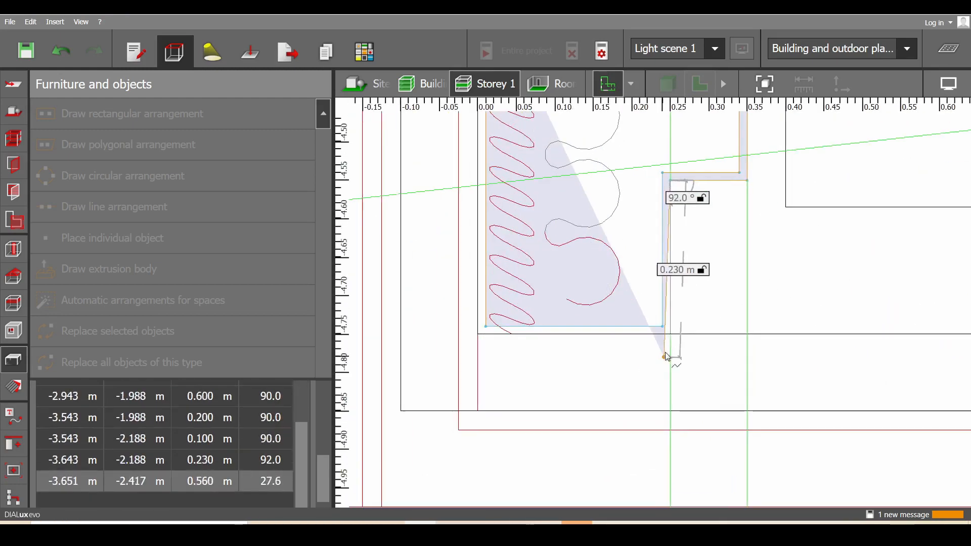
click(669, 334)
click(479, 334)
right_click(478, 334)
click(512, 346)
Measure the baseboard height from the floor line in the door-wall elevation.
middle_drag(706, 314, 682, 349)
scroll(682, 350, down, 4)
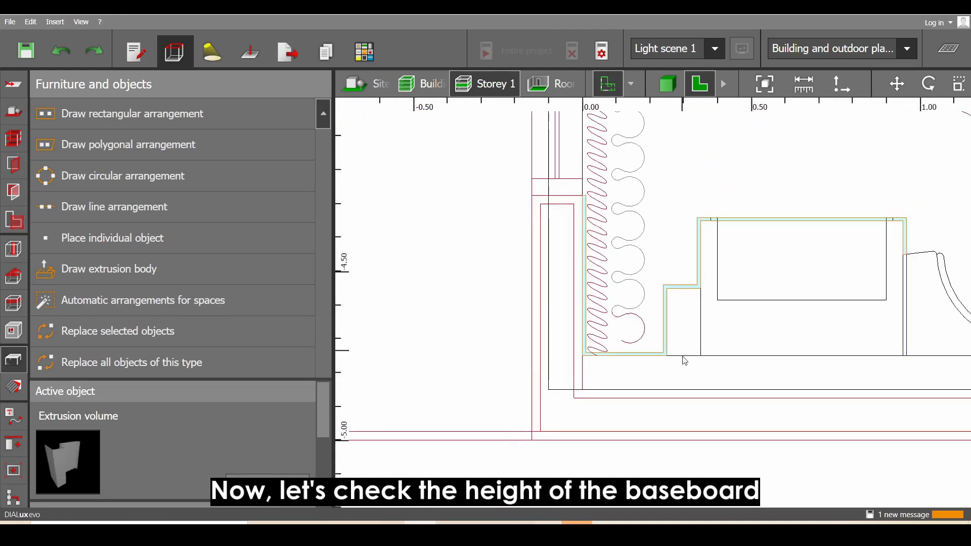
middle_drag(685, 425, 689, 289)
scroll(689, 288, down, 3)
middle_drag(692, 364, 737, 191)
middle_drag(724, 364, 675, 165)
middle_drag(724, 463, 622, 143)
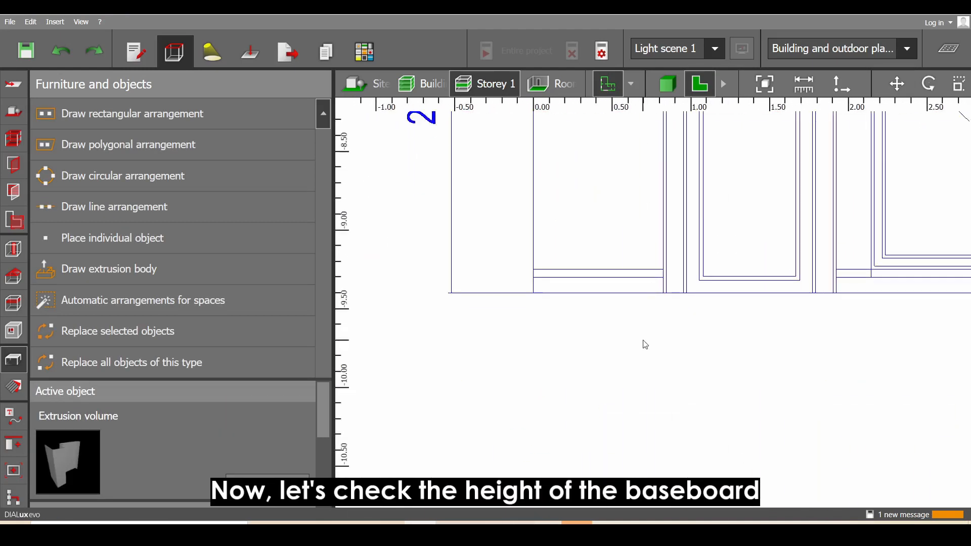
scroll(618, 272, up, 5)
middle_drag(618, 272, 725, 288)
click(803, 84)
click(484, 302)
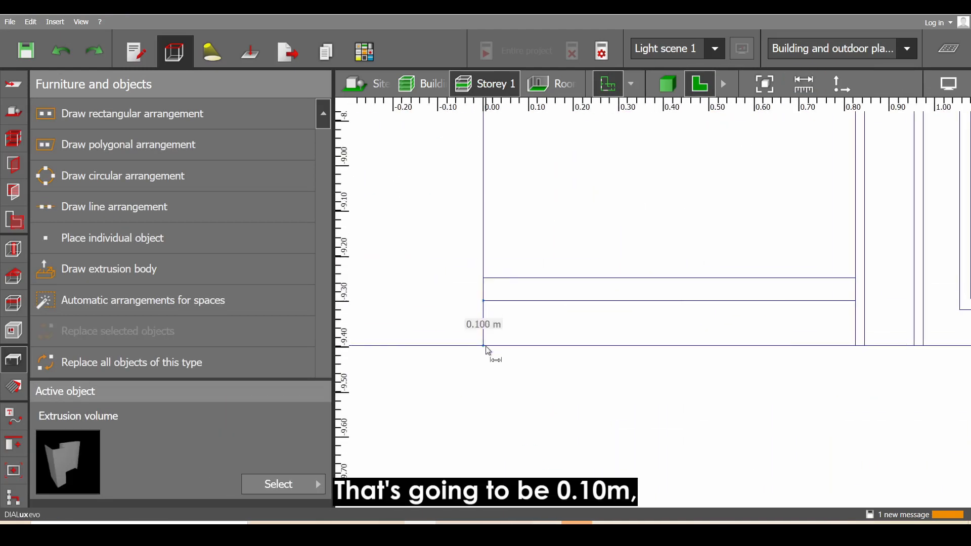
scroll(486, 347, down, 5)
key(Escape)
Select all the baseboard extrusions in the 3D view and set their height to 0.1 m.
scroll(519, 304, down, 3)
middle_drag(611, 182, 561, 475)
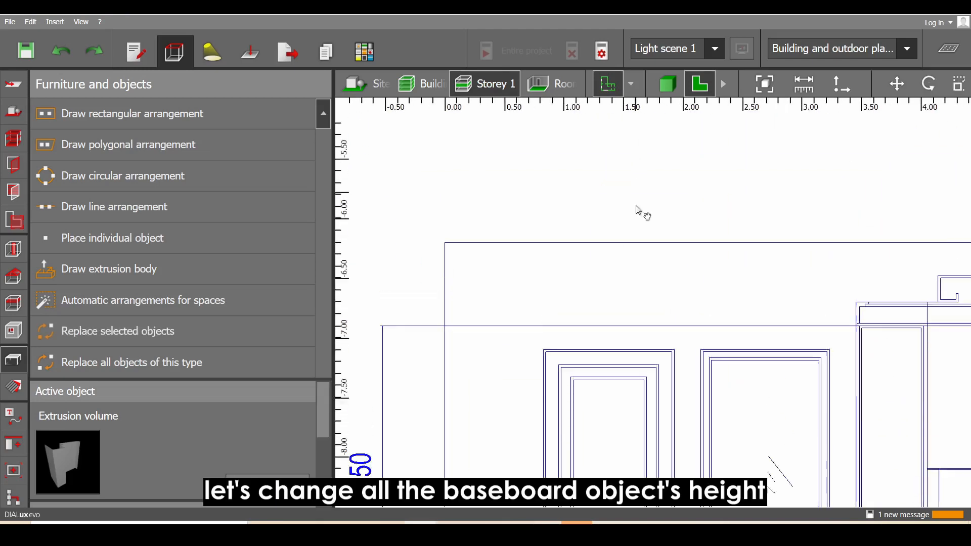
middle_drag(638, 210, 623, 392)
click(669, 85)
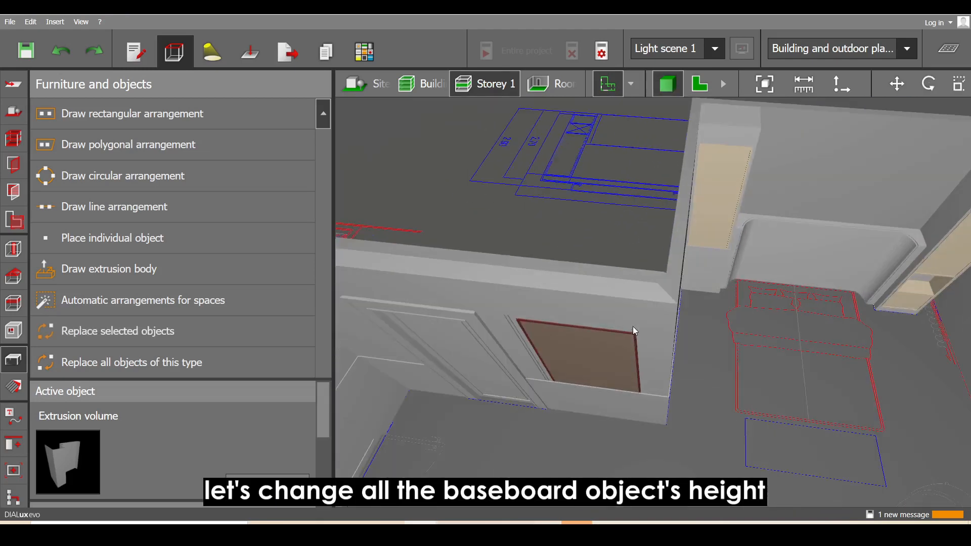
scroll(711, 347, down, 1)
ctrl+click(521, 385)
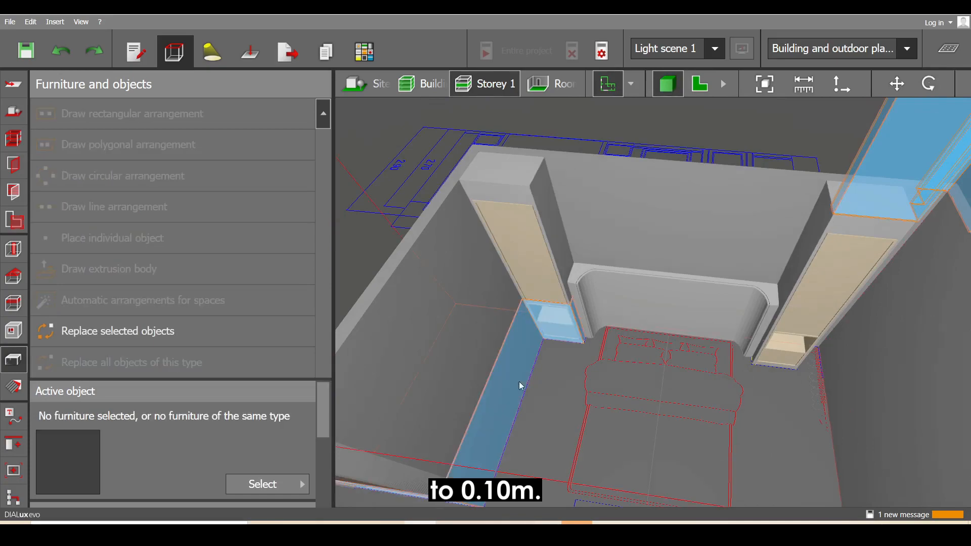
right_drag(520, 386, 539, 316)
scroll(237, 488, down, 5)
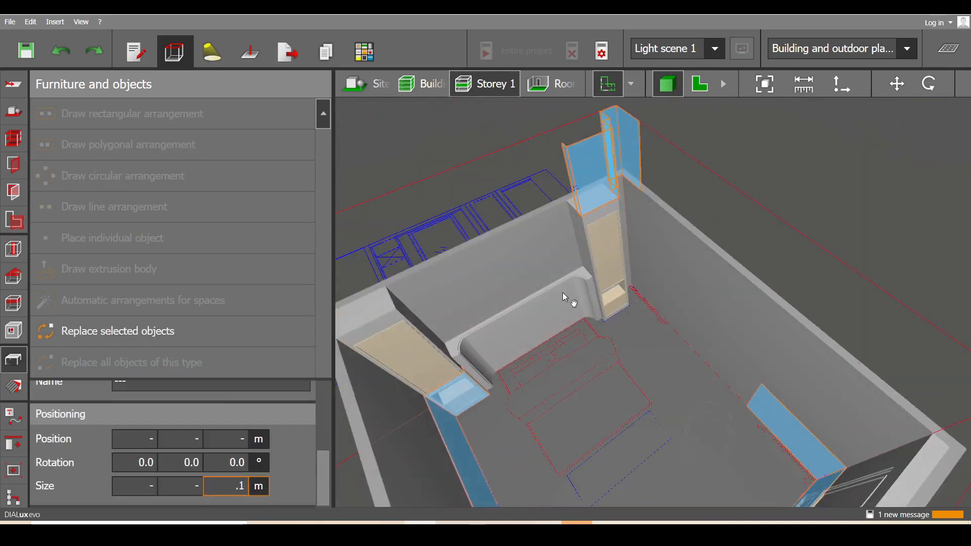
key(Return)
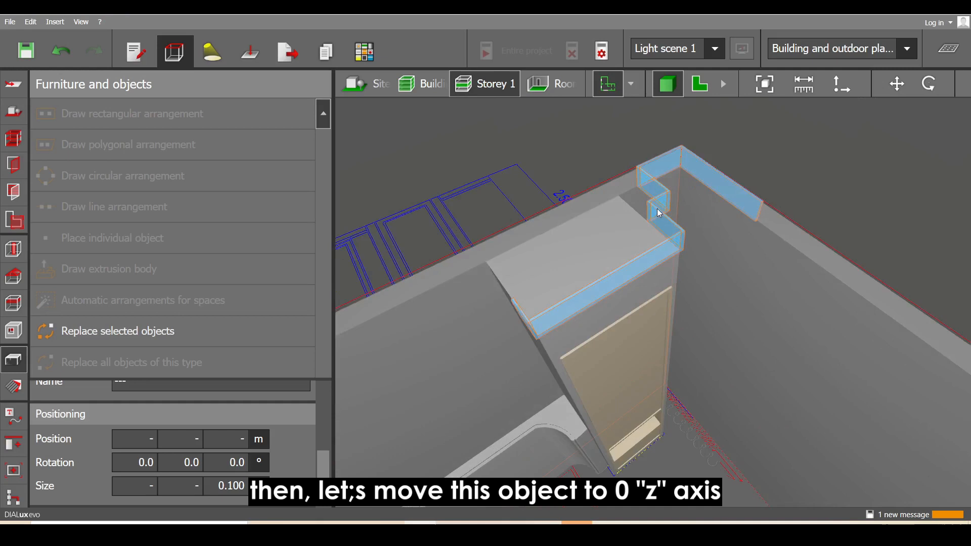
Set the Z position of the raised baseboard around the window-side bedside cabinet to 0 m.
click(659, 214)
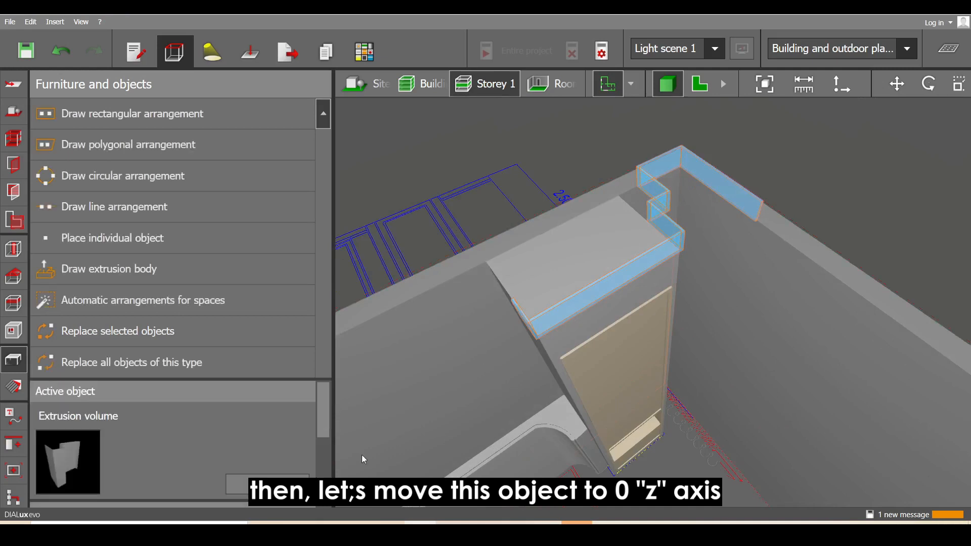
drag(327, 421, 327, 490)
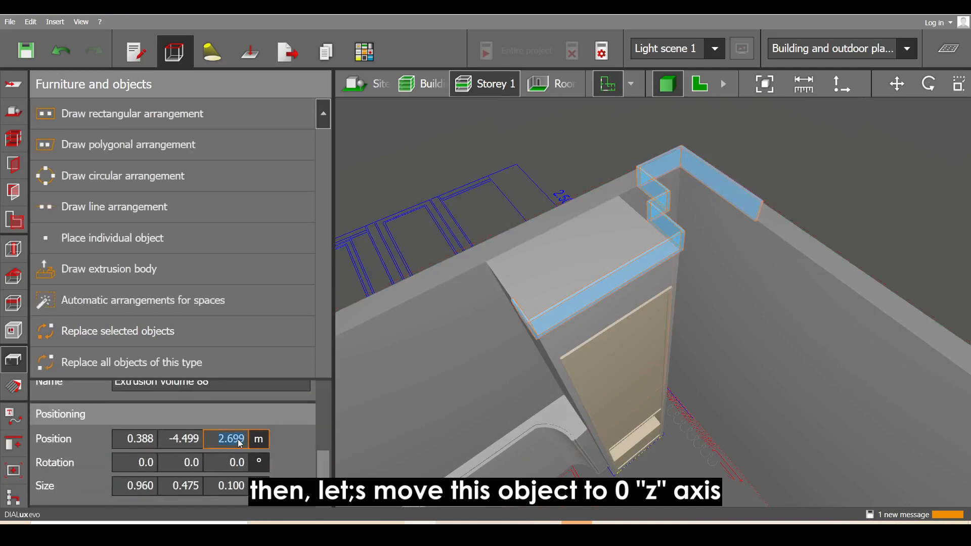
text(0)
key(Return)
Draw a rectangular extrusion body 0.1 m by 0.2 m in the wall recess between the curtain and the window-side bedside cabinet.
right_drag(679, 366, 707, 350)
scroll(707, 350, up, 3)
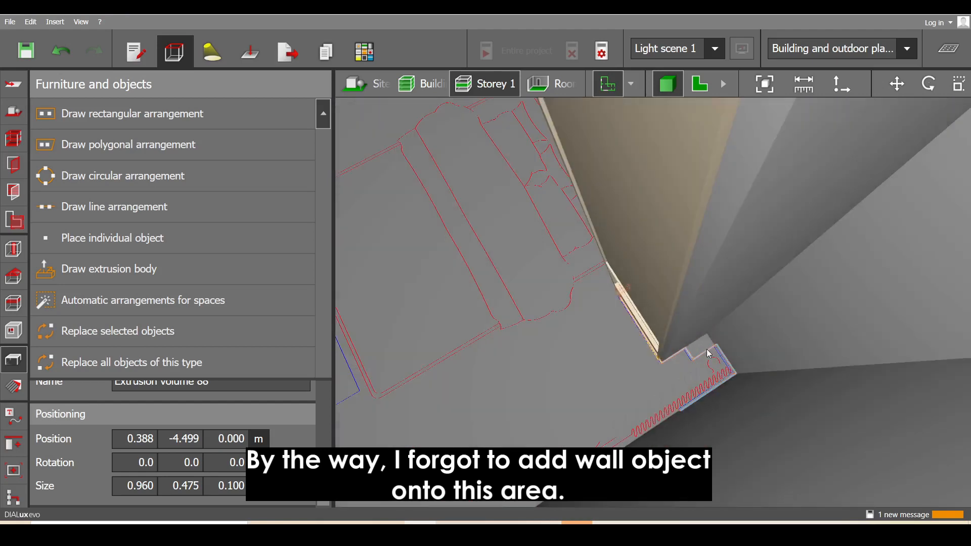
click(698, 87)
scroll(604, 354, up, 6)
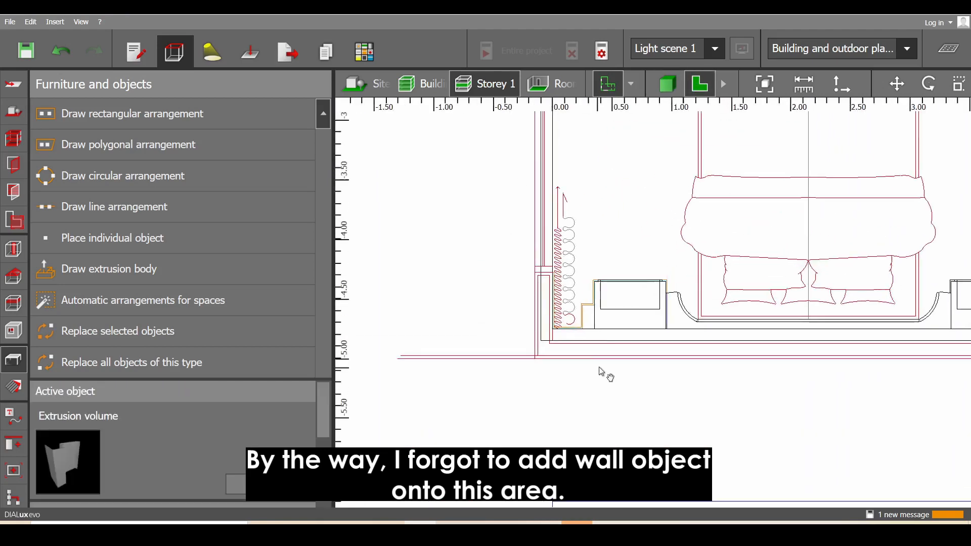
click(101, 269)
scroll(571, 303, up, 3)
click(559, 269)
click(638, 269)
click(638, 427)
double_click(560, 427)
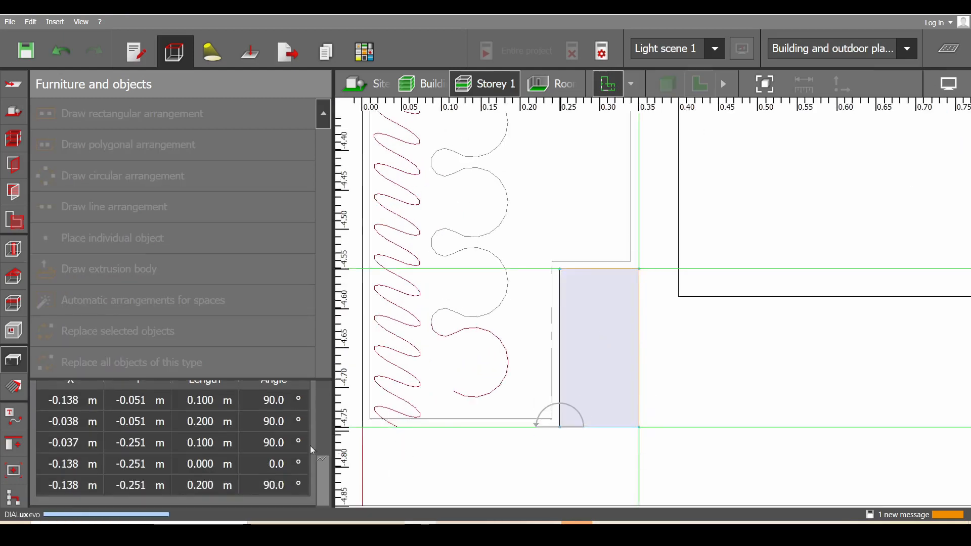
Set the height of the new recess wall extrusion to 2.7 m.
text(2.7)
key(Return)
scroll(644, 303, down, 3)
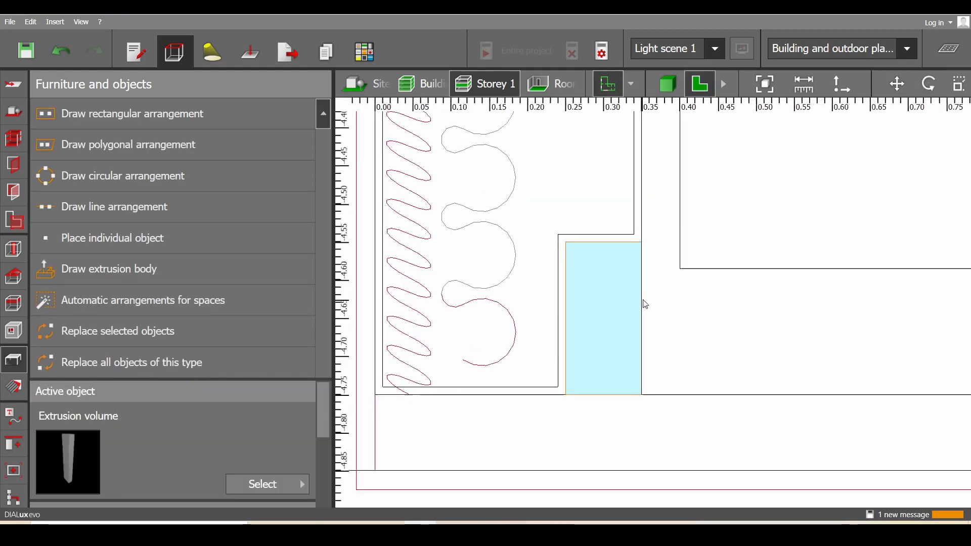
Draw a closed polygonal extrusion body with one side along the diagonal mitre line at the room's projecting wall corner.
click(668, 86)
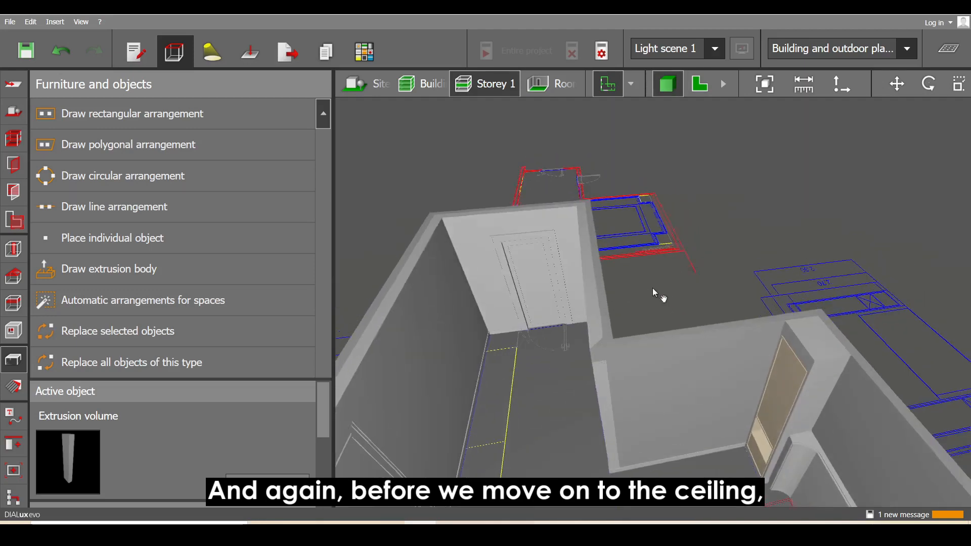
middle_drag(652, 287, 599, 293)
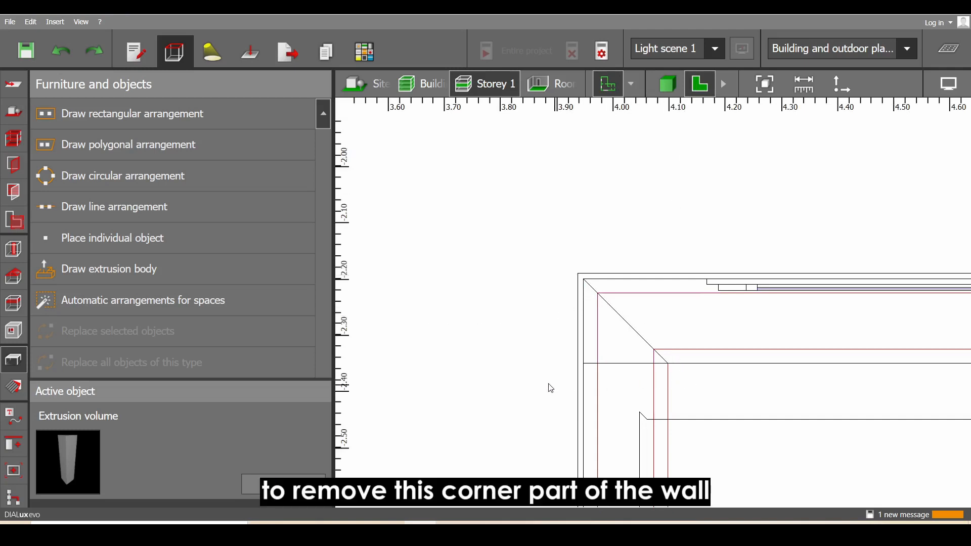
click(159, 272)
click(584, 286)
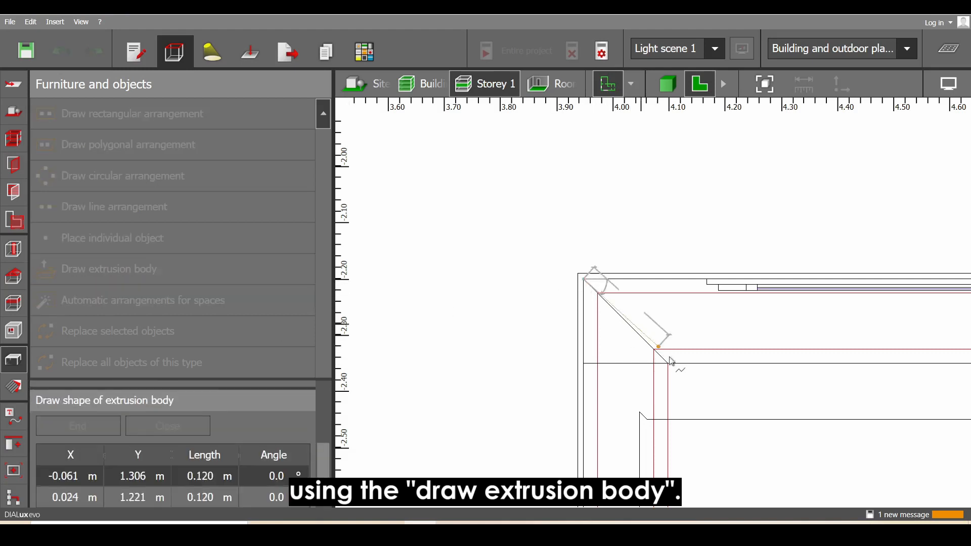
click(667, 363)
click(699, 391)
click(699, 419)
click(543, 410)
click(537, 233)
right_click(537, 233)
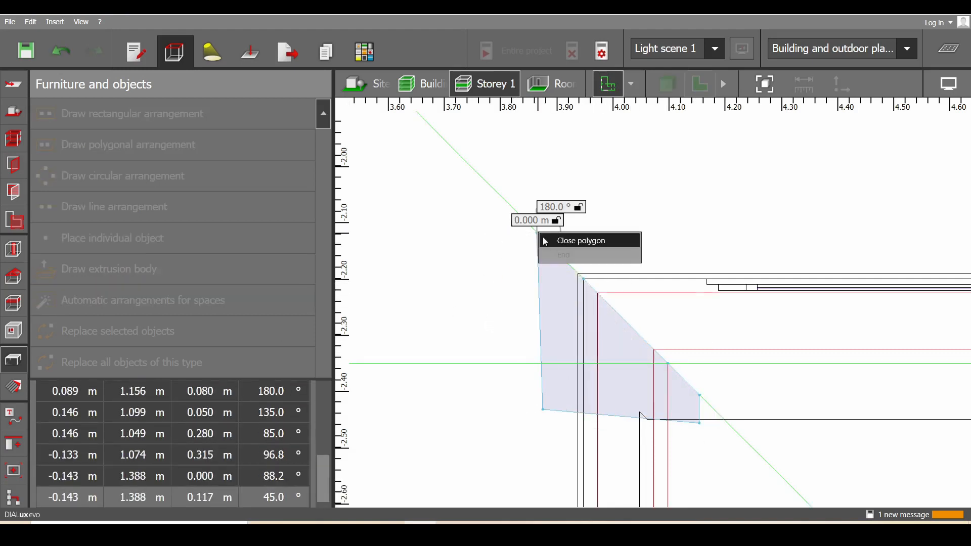
click(545, 241)
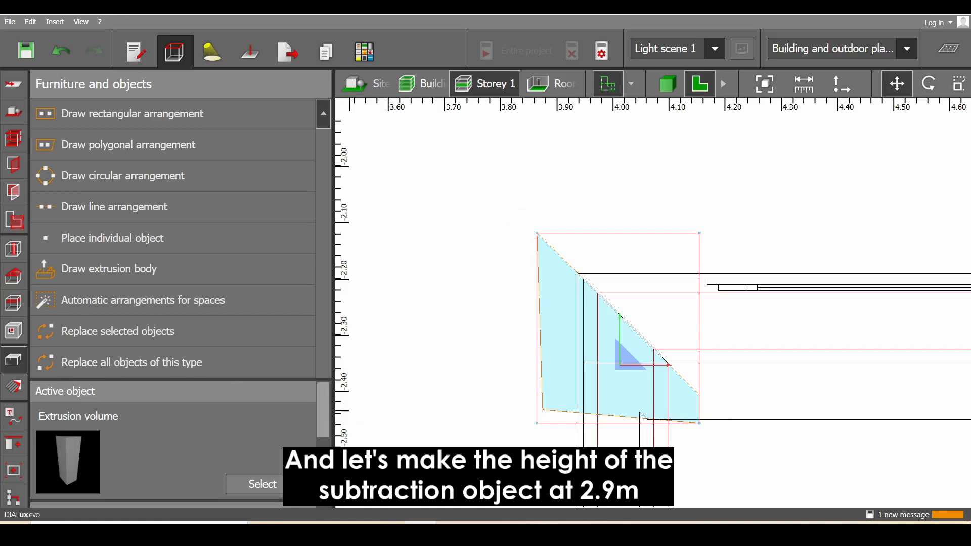
Set the corner extrusion's height to 2.9 m and subtract it from the adjoining panelled wall object.
drag(326, 427, 325, 488)
double_click(233, 493)
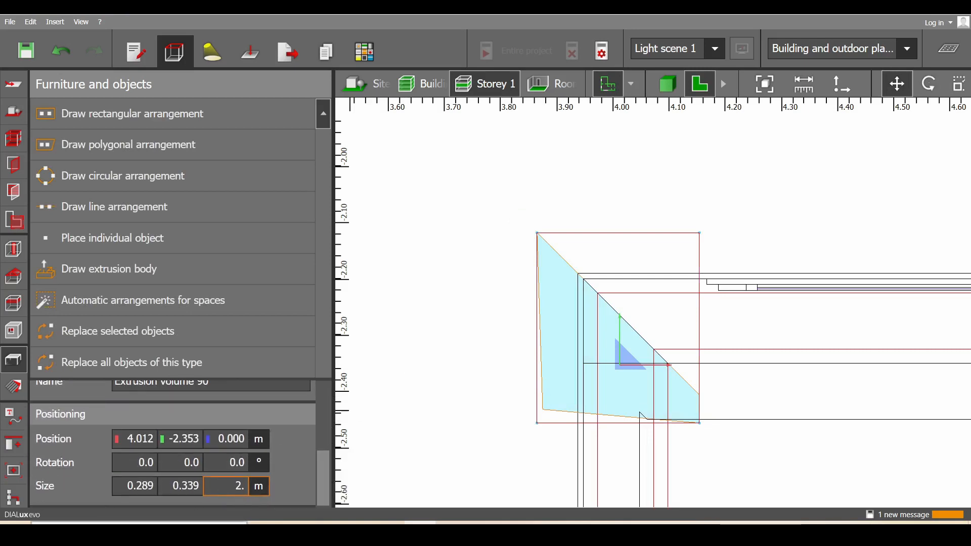
click(668, 84)
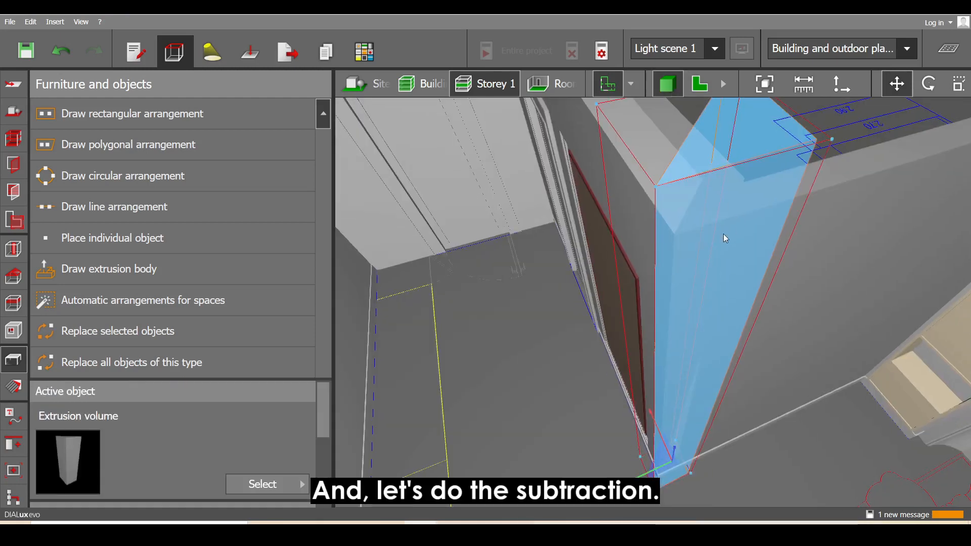
ctrl+click(644, 356)
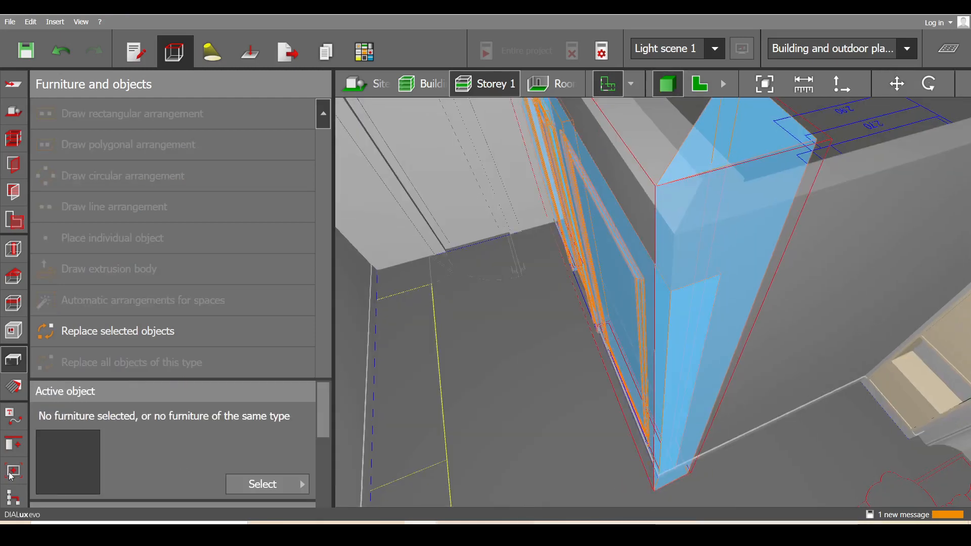
click(20, 445)
click(252, 377)
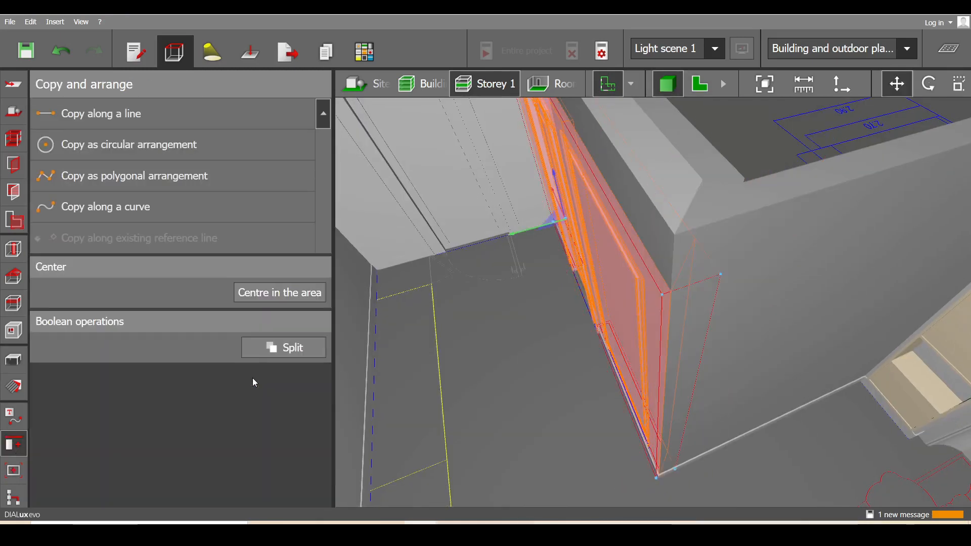
Set the height of Storey 1 to 2.9 m.
click(13, 138)
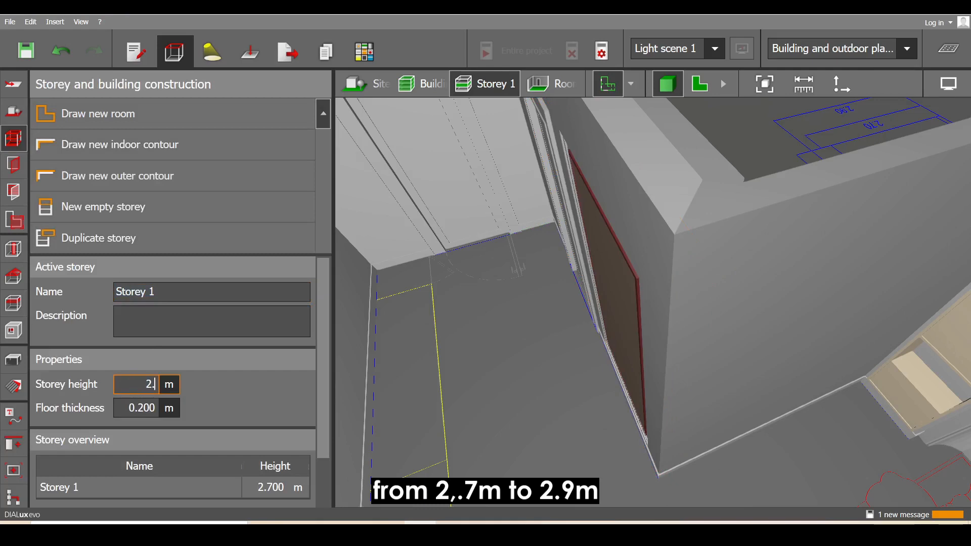
right_drag(512, 295, 606, 368)
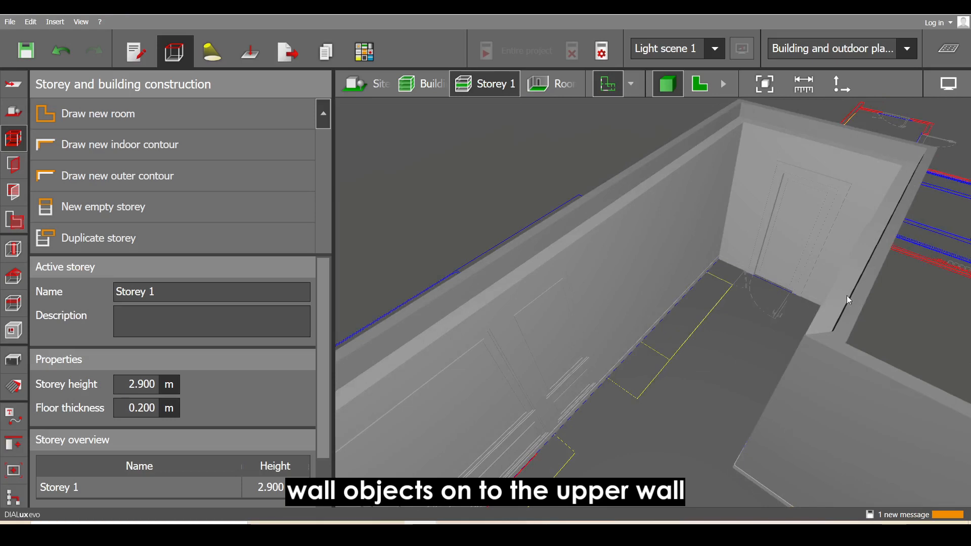
click(818, 329)
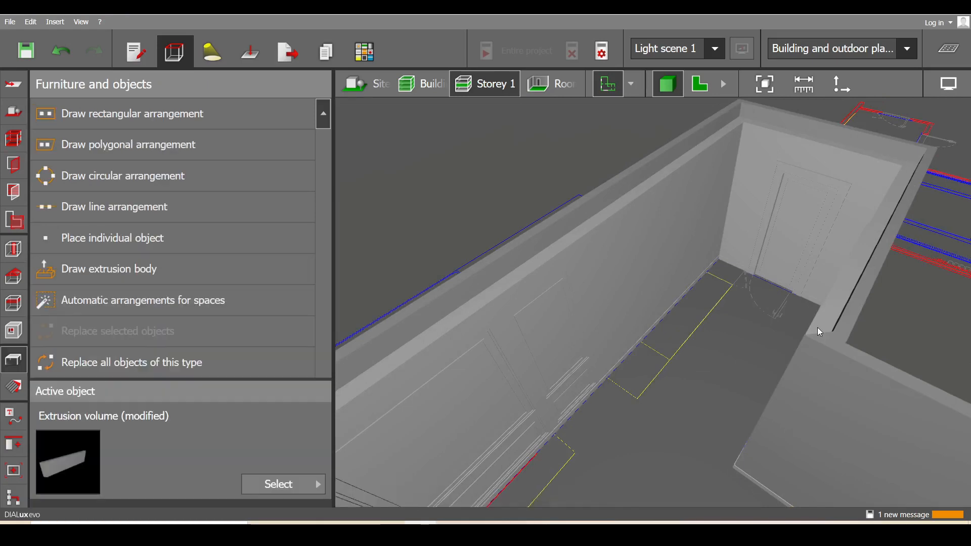
click(593, 317)
click(765, 212)
click(848, 247)
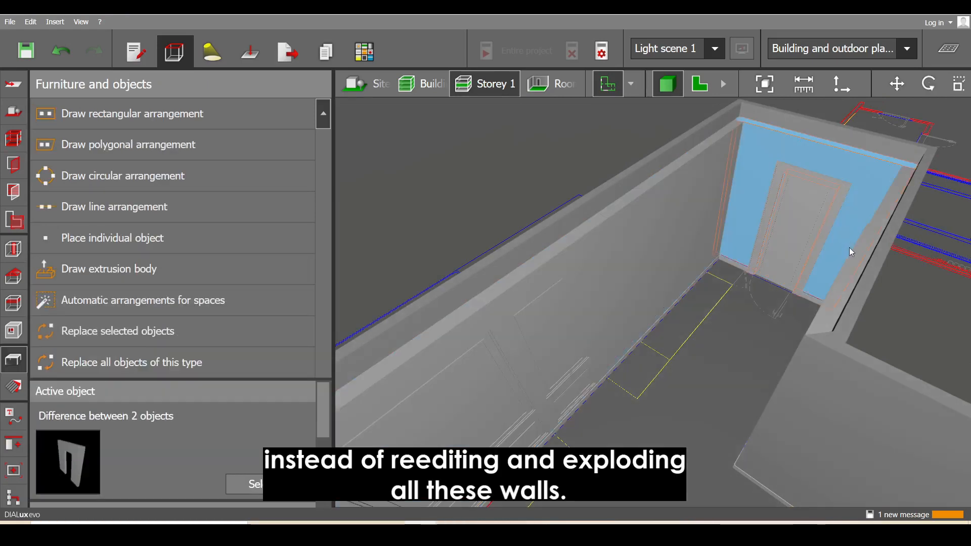
click(851, 269)
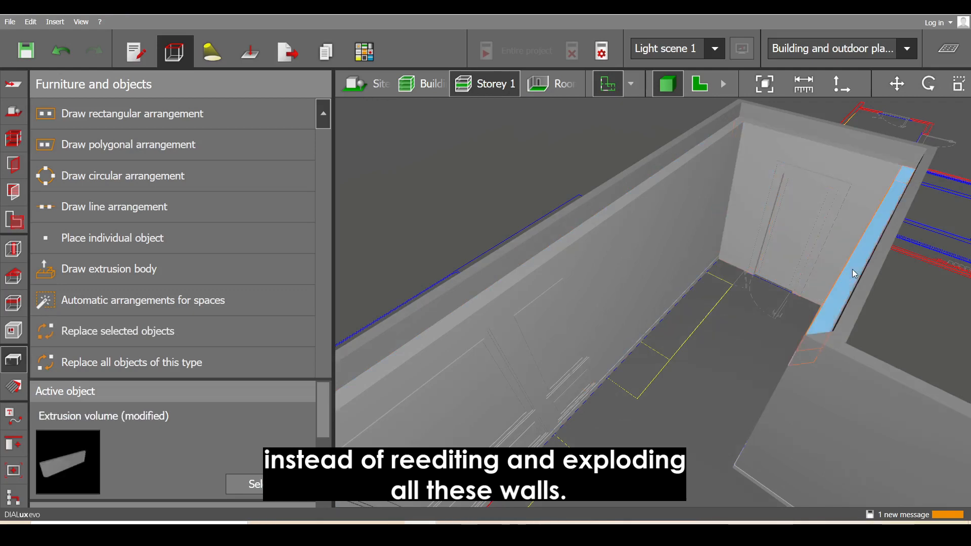
Start an extrusion body for the upper wall, tracing its outer edge 7.547 m along the long wall and 2.5 m along the entrance wall.
click(699, 85)
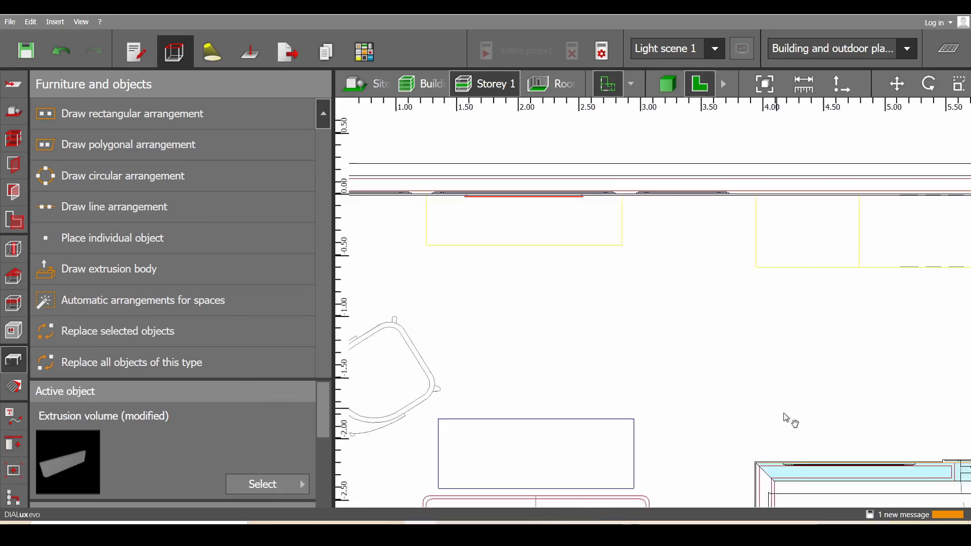
click(165, 268)
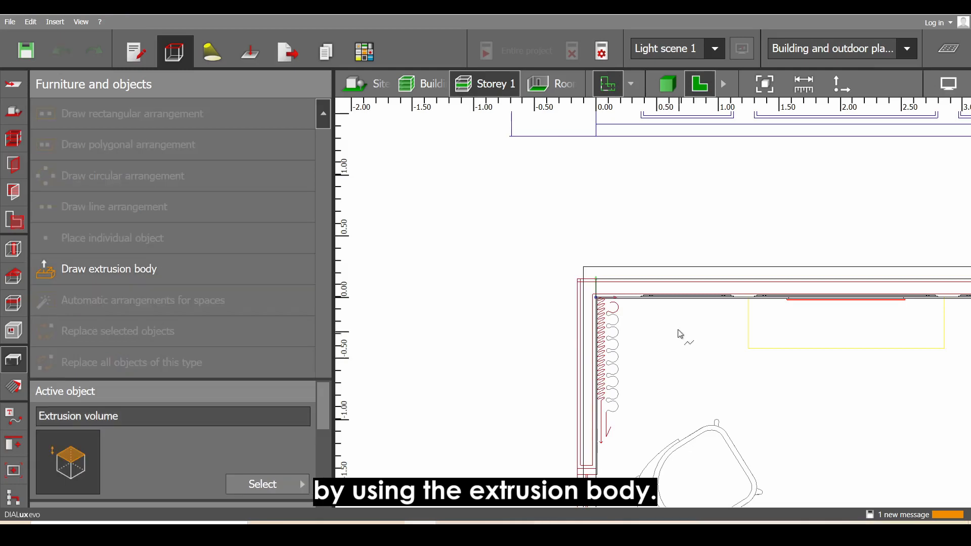
scroll(680, 334, up, 3)
click(503, 282)
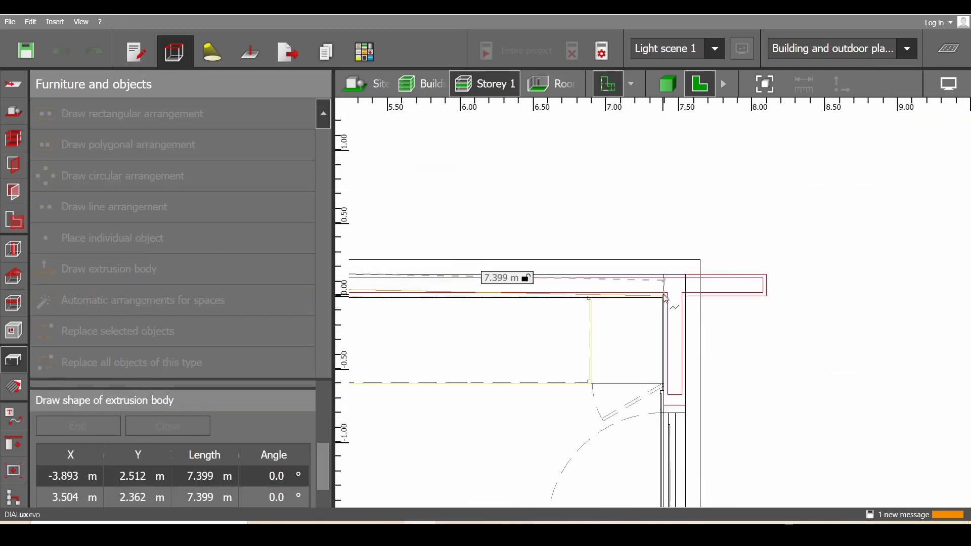
scroll(677, 286, up, 3)
click(701, 276)
click(739, 355)
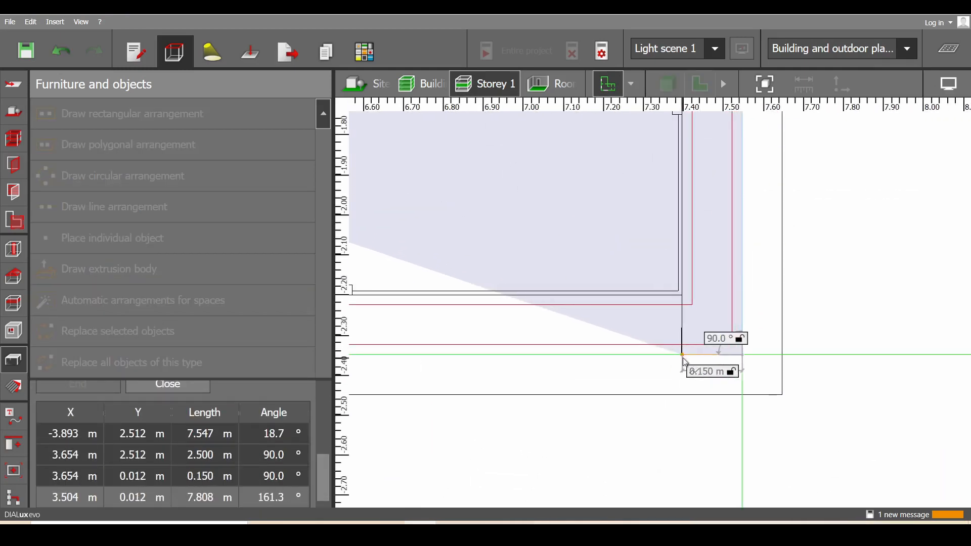
Trace the upper wall's inner edge back at 0.15 m thickness to the window-wall corner and close the L-shaped outline.
click(683, 356)
scroll(684, 360, down, 3)
click(699, 223)
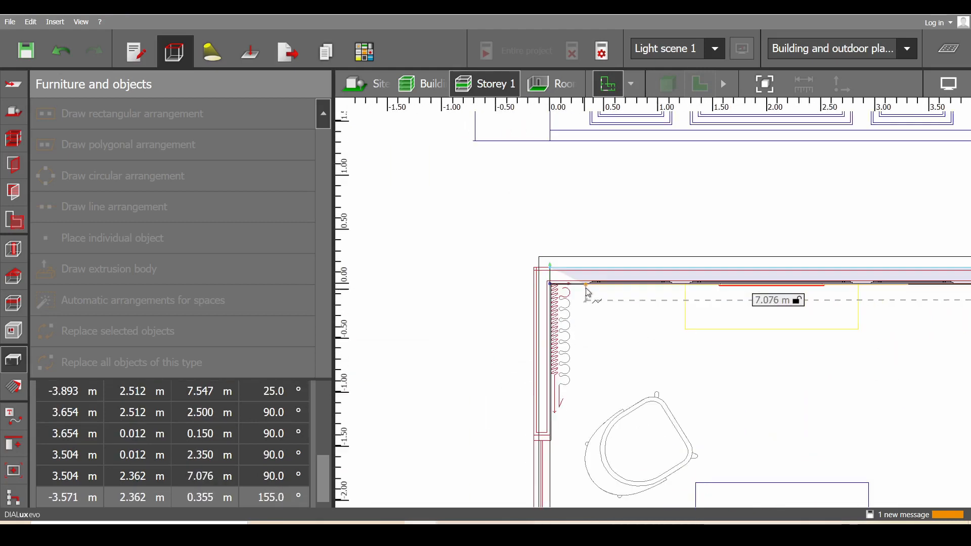
scroll(540, 291, up, 4)
click(587, 258)
right_click(587, 259)
click(597, 265)
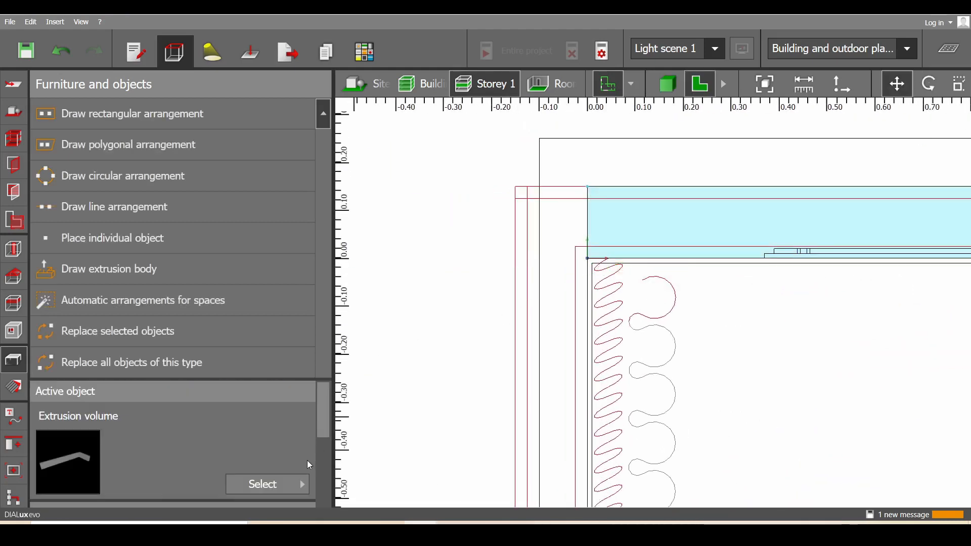
Set the L-shaped upper wall's Z position to 2.7 m and its height to 0.2 m.
scroll(263, 455, down, 5)
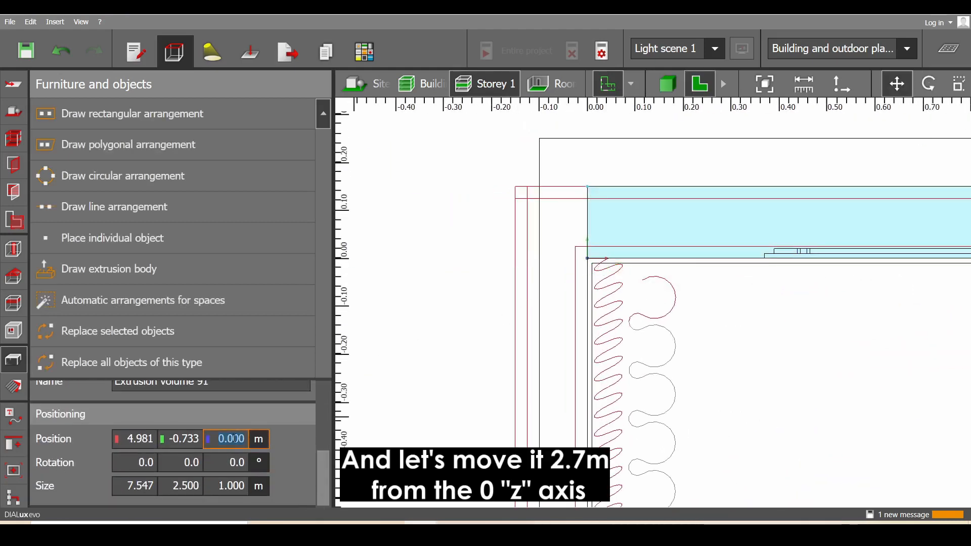
click(243, 438)
text(2.7)
key(Return)
click(235, 485)
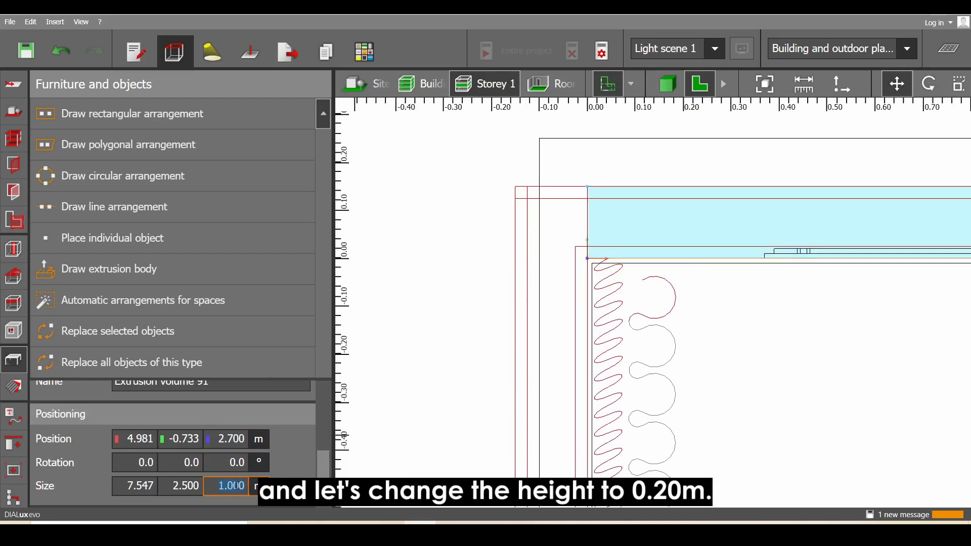
text(.20)
key(Return)
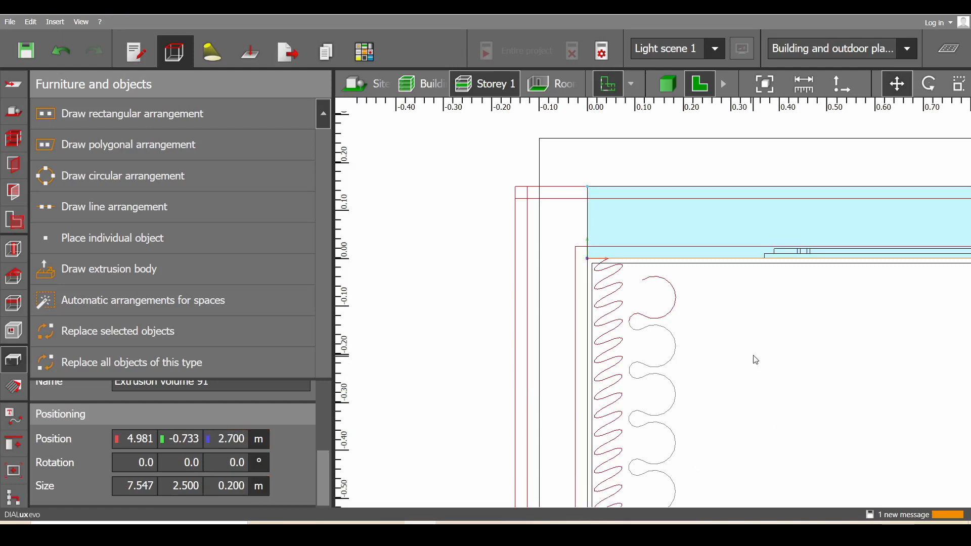
Set the height of the upper wall extrusion above the panelled door wall to 0.4 m.
click(668, 84)
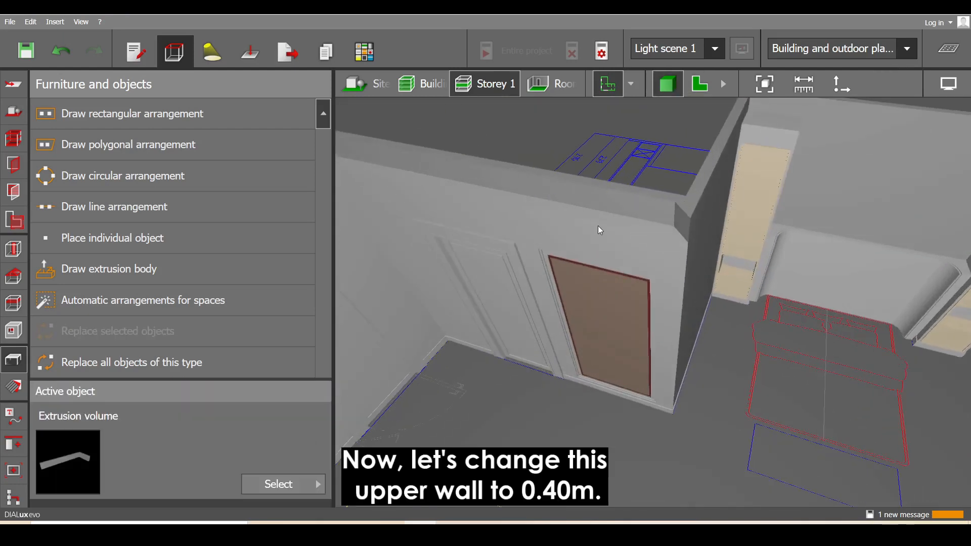
click(598, 225)
middle_drag(597, 226, 719, 278)
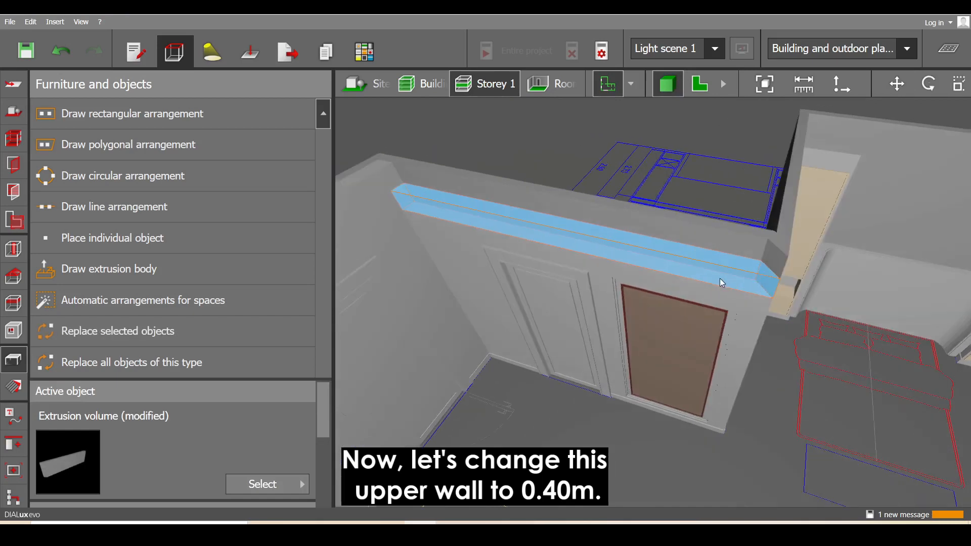
scroll(283, 485, down, 3)
click(244, 485)
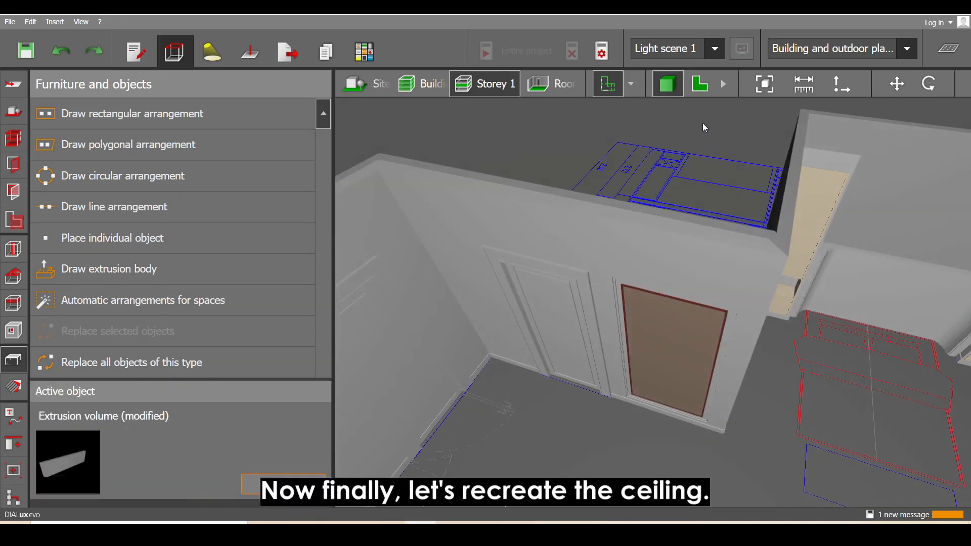
Start moving the plan, taking the reflected ceiling plan's inner corner where the window wall meets the long wall as base point.
click(698, 89)
scroll(680, 358, up, 3)
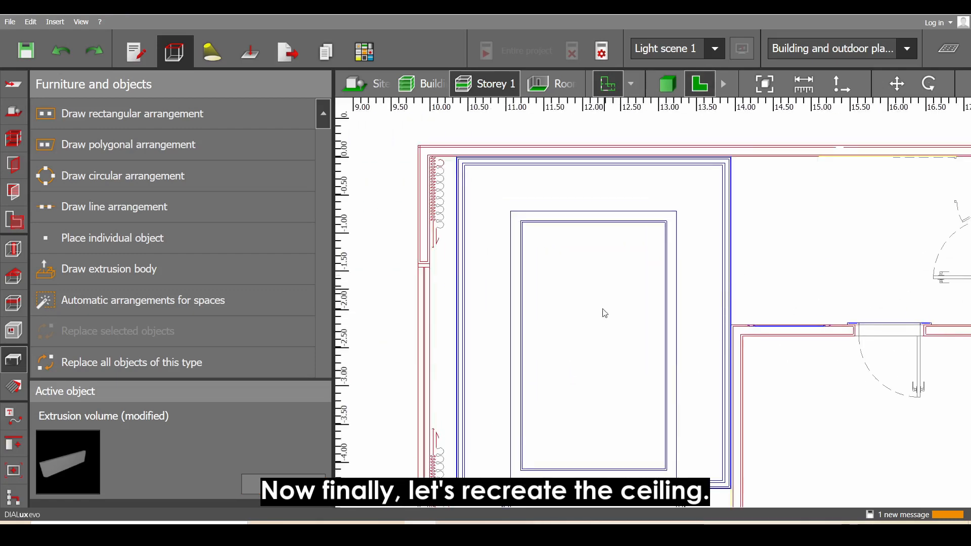
scroll(578, 336, down, 4)
middle_drag(553, 340, 730, 329)
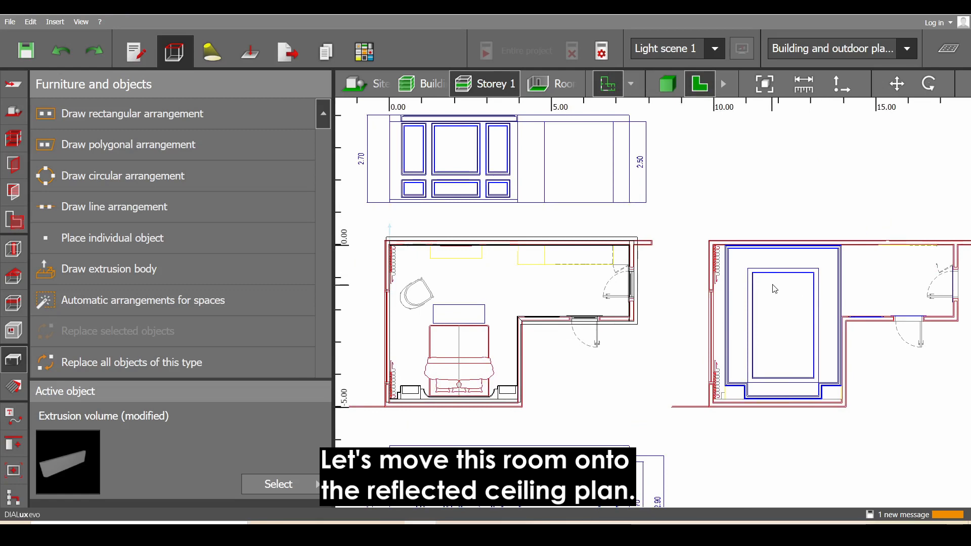
click(20, 90)
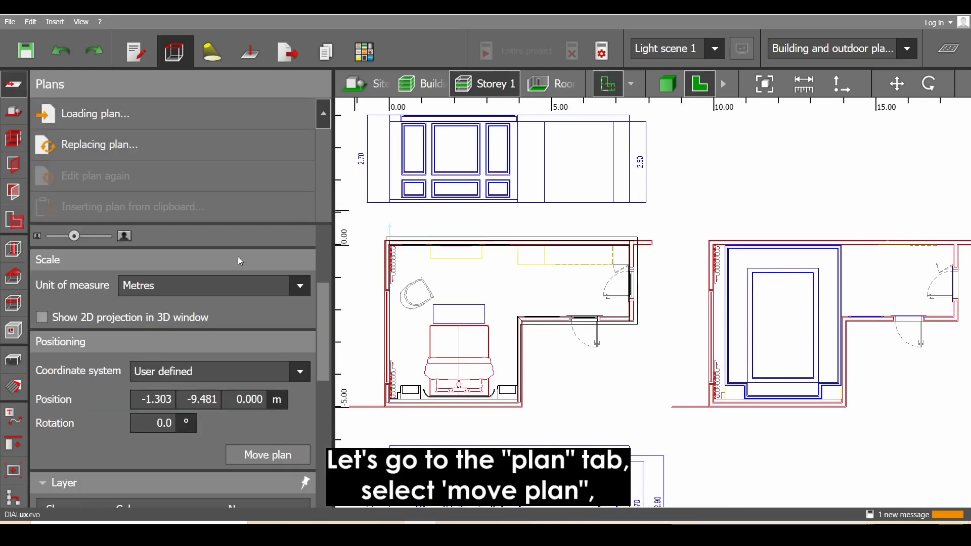
click(268, 454)
scroll(674, 283, up, 5)
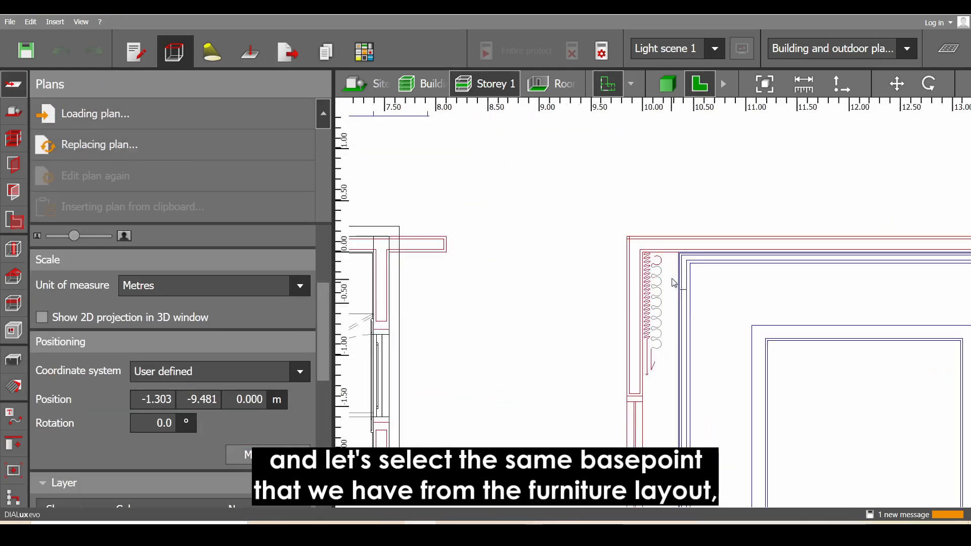
scroll(674, 284, up, 8)
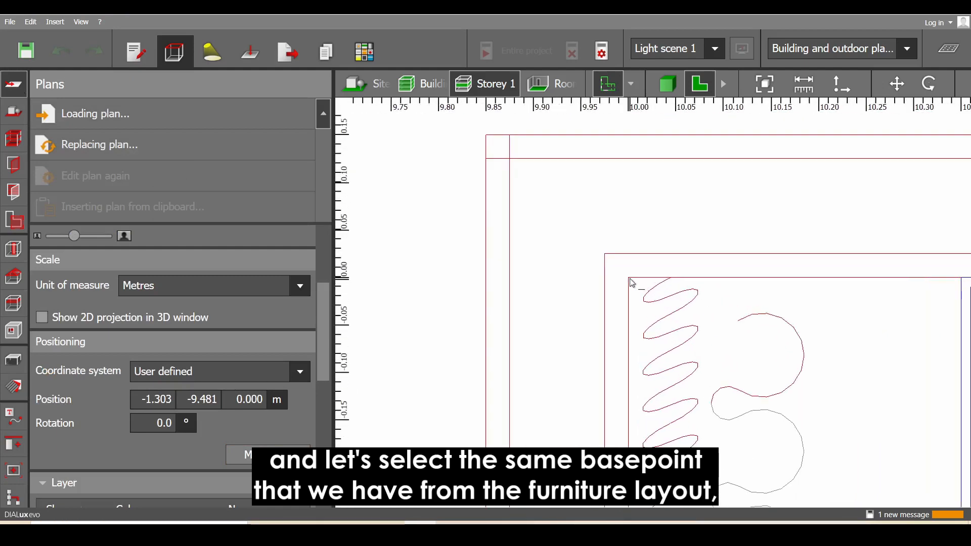
click(631, 279)
Shift the plan 10 m so the reflected ceiling plan's base point lands on the modelled room's matching corner.
scroll(673, 303, down, 8)
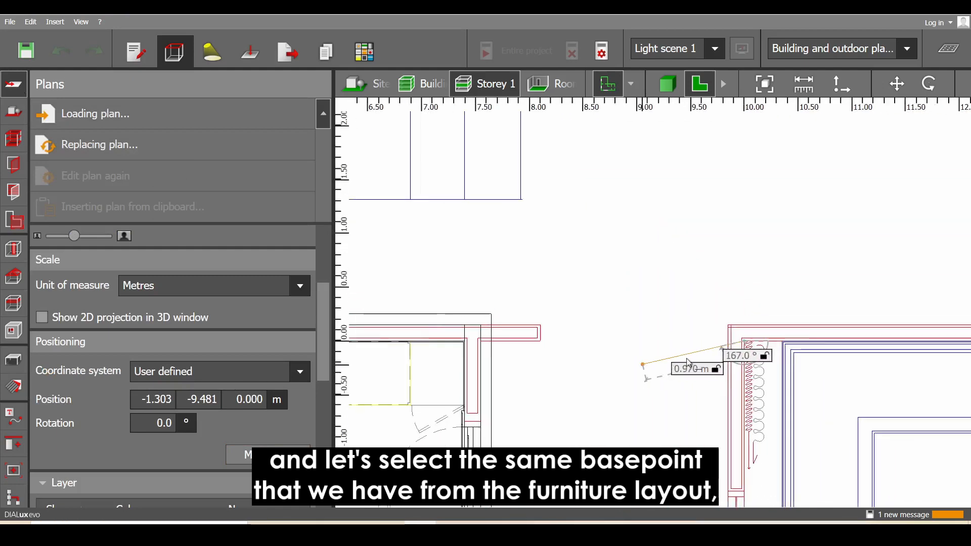
middle_drag(687, 362, 897, 356)
middle_drag(548, 353, 839, 353)
middle_drag(513, 347, 834, 354)
scroll(622, 362, up, 6)
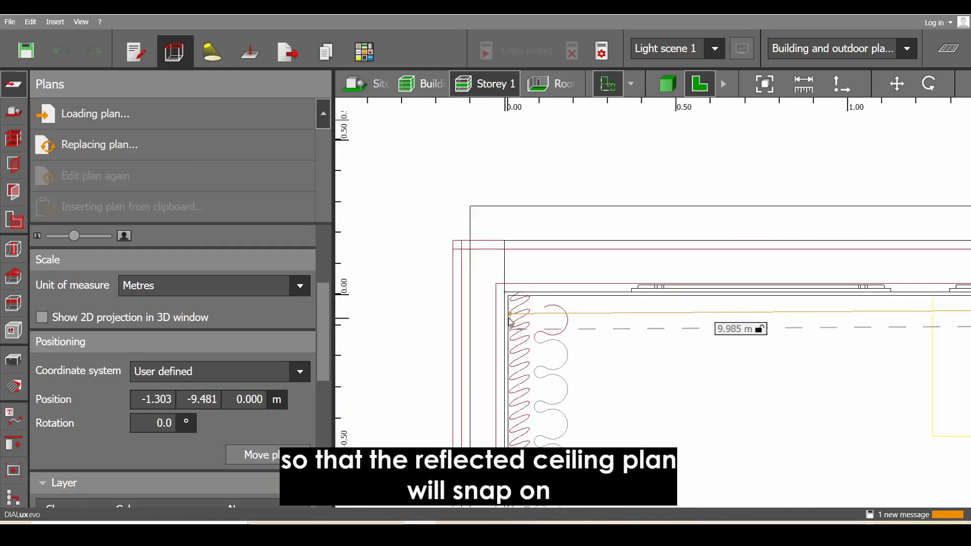
scroll(509, 322, up, 5)
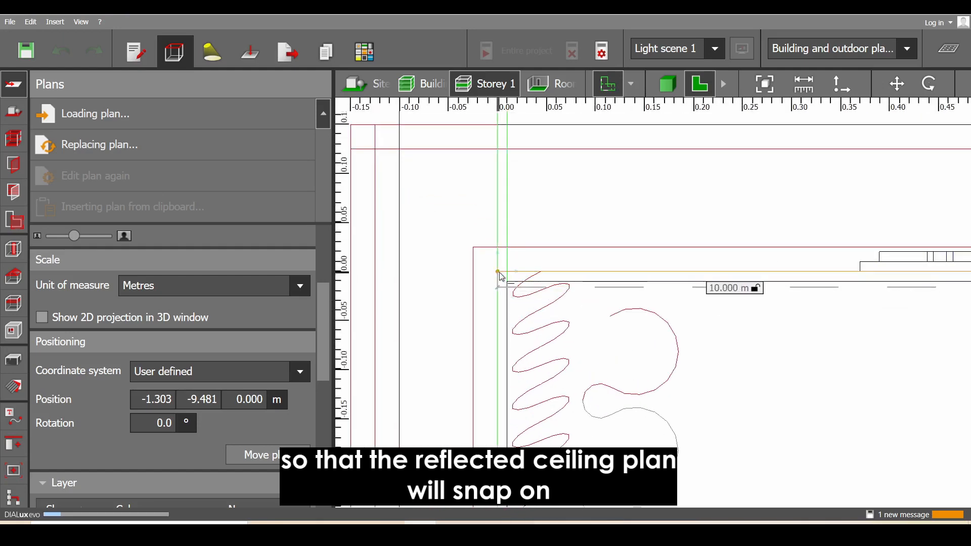
click(499, 273)
scroll(523, 305, down, 6)
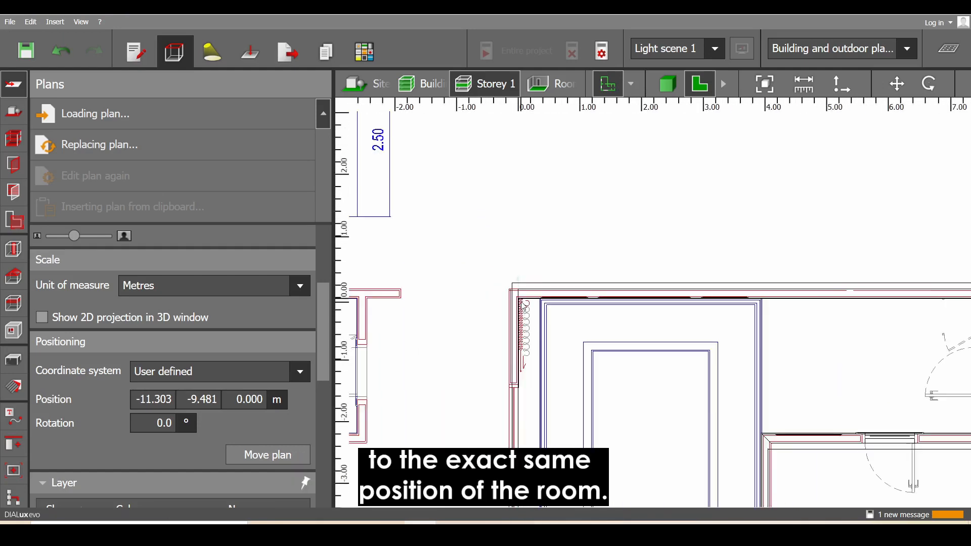
scroll(523, 304, down, 3)
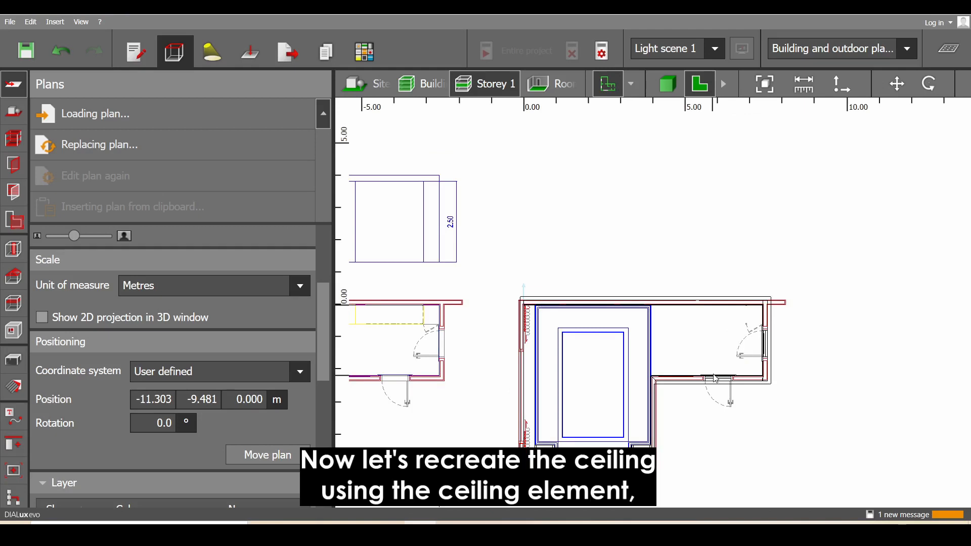
Start a new ceiling contour over the entrance area and trace its first edge 3.45 m along the long wall.
scroll(689, 379, up, 3)
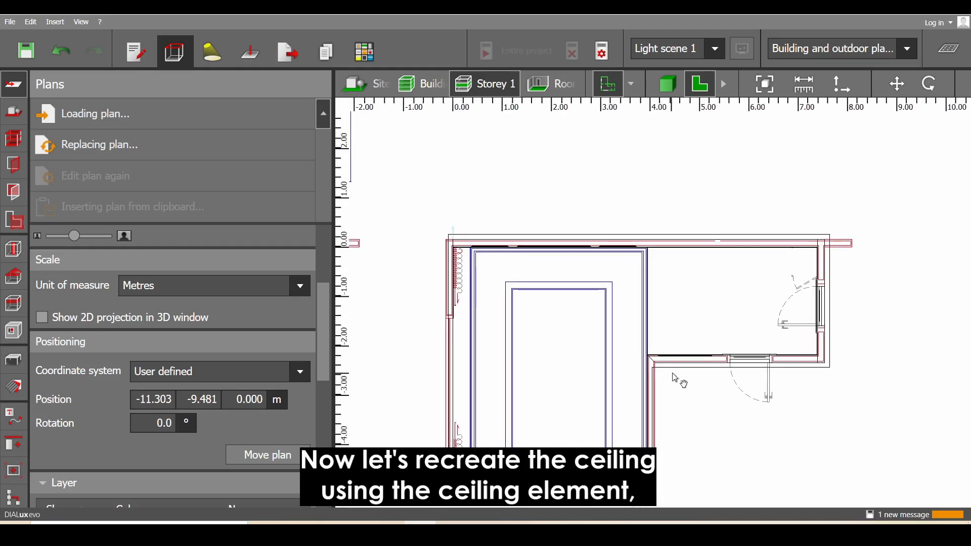
click(16, 304)
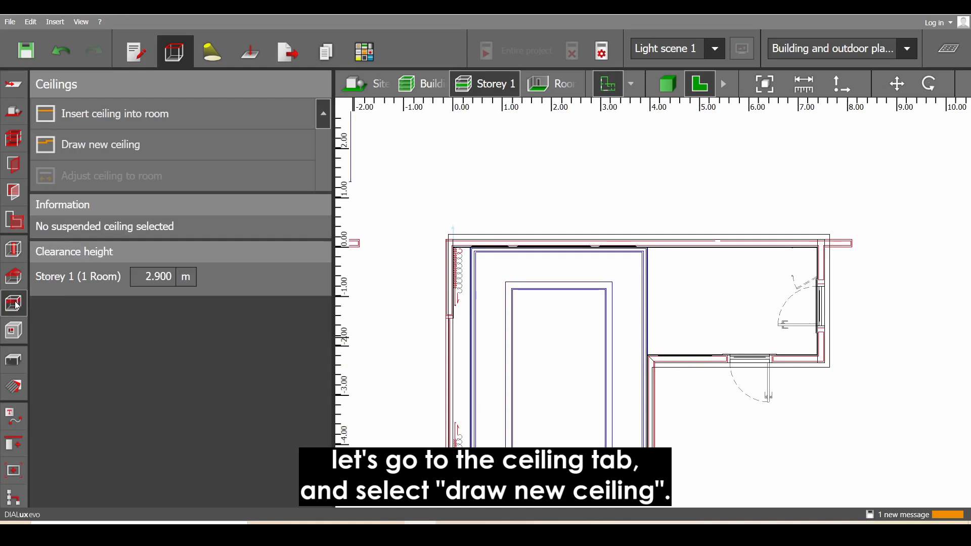
click(159, 155)
scroll(756, 317, up, 5)
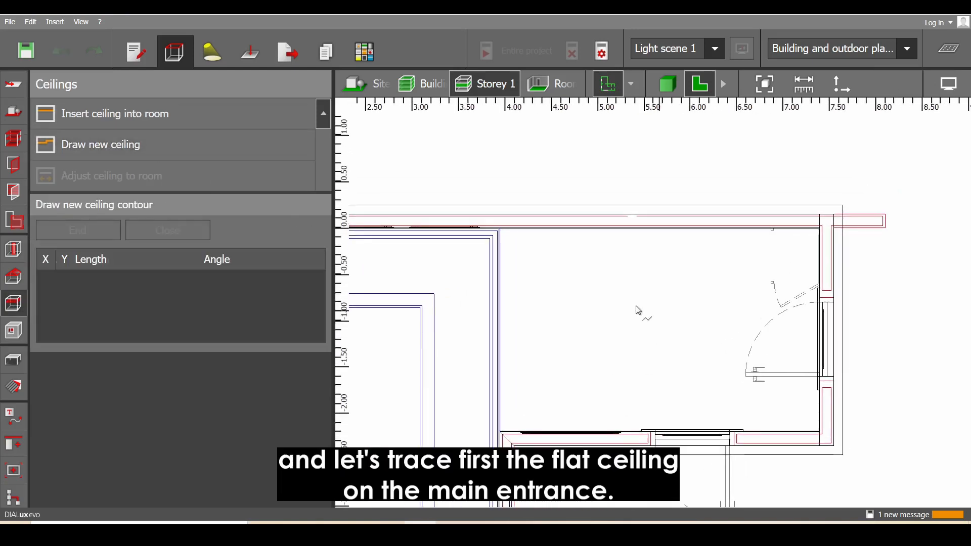
scroll(509, 243, up, 2)
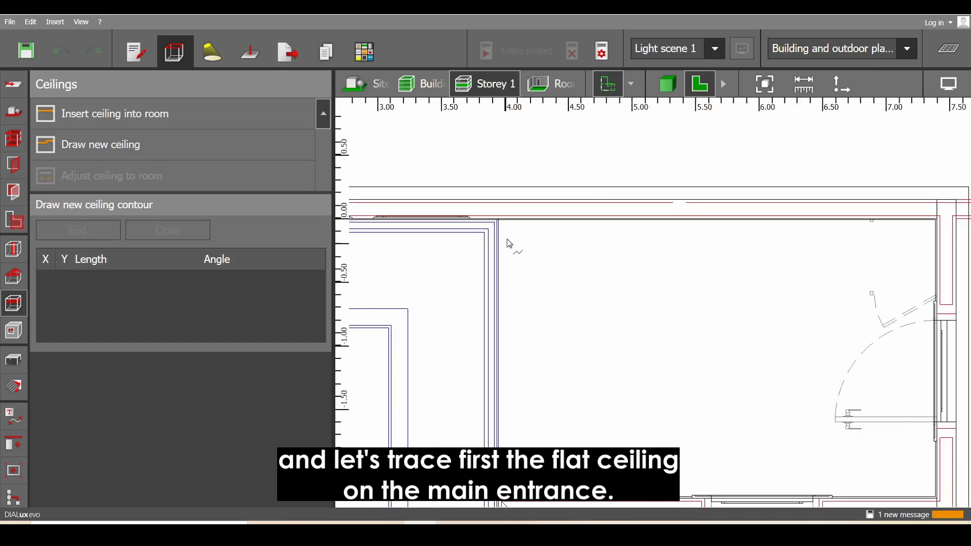
scroll(499, 221, up, 7)
click(501, 214)
scroll(501, 215, down, 4)
middle_drag(844, 262, 424, 299)
scroll(751, 260, up, 4)
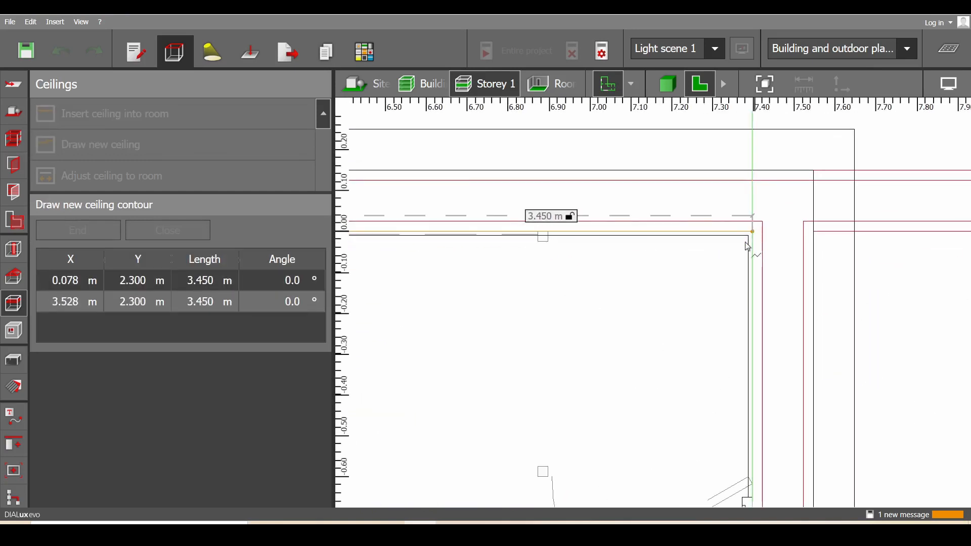
click(748, 246)
Trace the entrance ceiling 2.2 m along the entrance wall and 3.45 m back, and close the rectangle at its start.
scroll(748, 247, down, 3)
middle_drag(767, 416, 767, 283)
scroll(763, 366, up, 3)
click(763, 366)
scroll(762, 366, down, 4)
middle_drag(578, 373, 928, 375)
scroll(470, 380, up, 6)
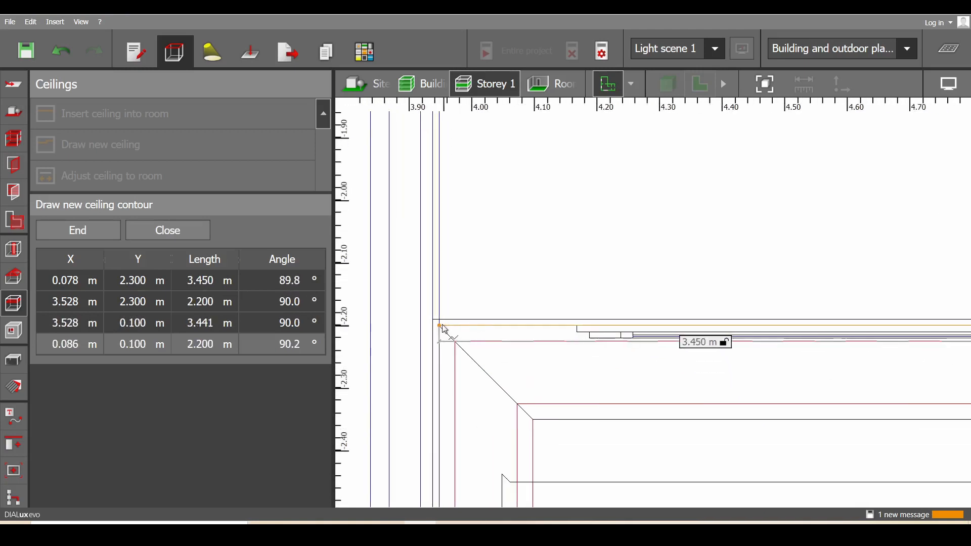
click(441, 325)
scroll(440, 327, down, 4)
middle_drag(516, 159, 604, 475)
scroll(541, 258, up, 3)
click(506, 209)
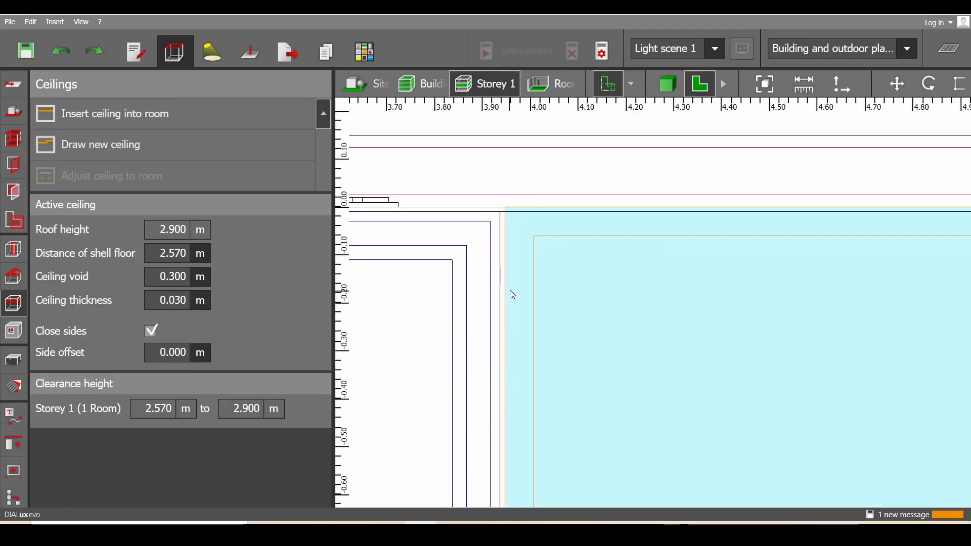
Set the entrance ceiling's distance from the shell floor to 2.5 m and its thickness to 0.4 m.
click(667, 84)
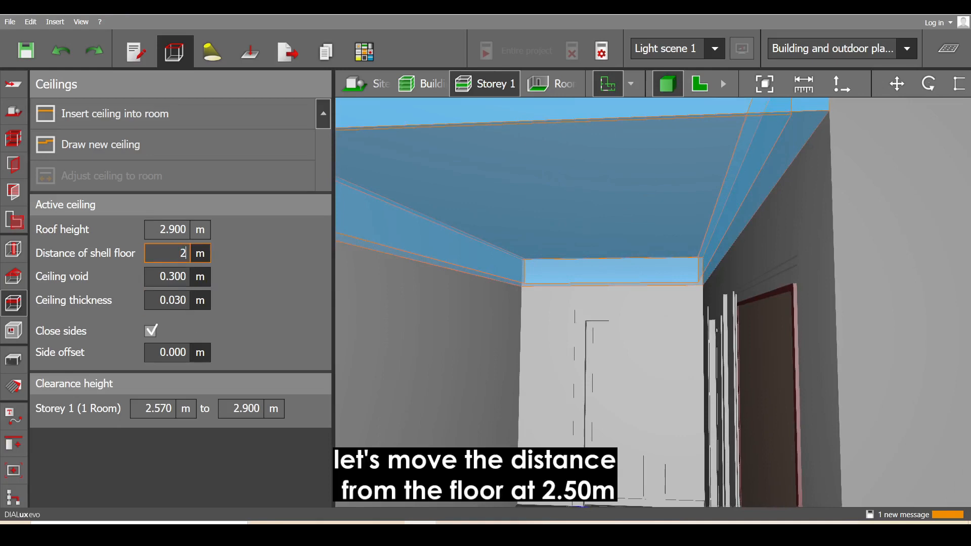
text(2.5)
key(Return)
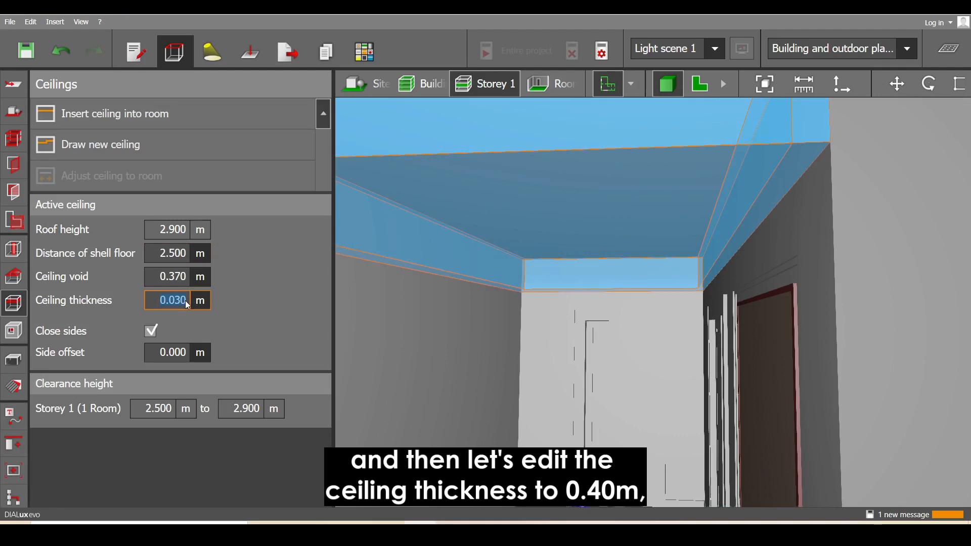
text(0)
key(Return)
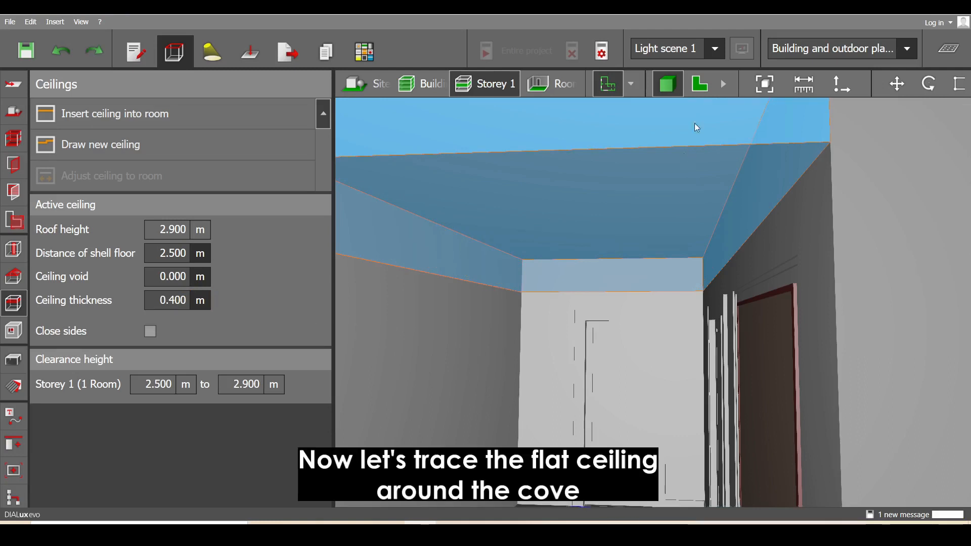
Start a new ceiling contour around the bedroom cove, tracing its first edge 3.597 m along the long wall.
click(699, 84)
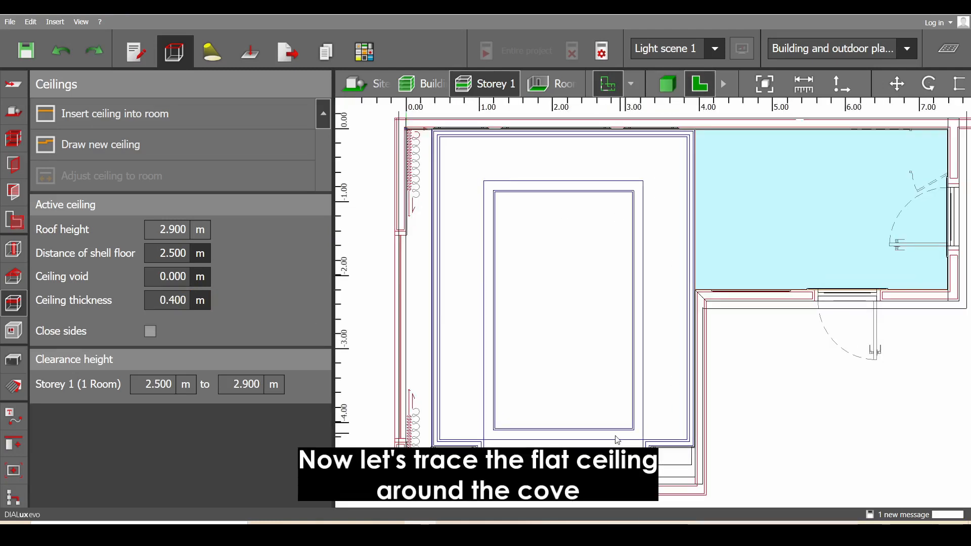
middle_drag(487, 228, 539, 276)
scroll(521, 249, up, 5)
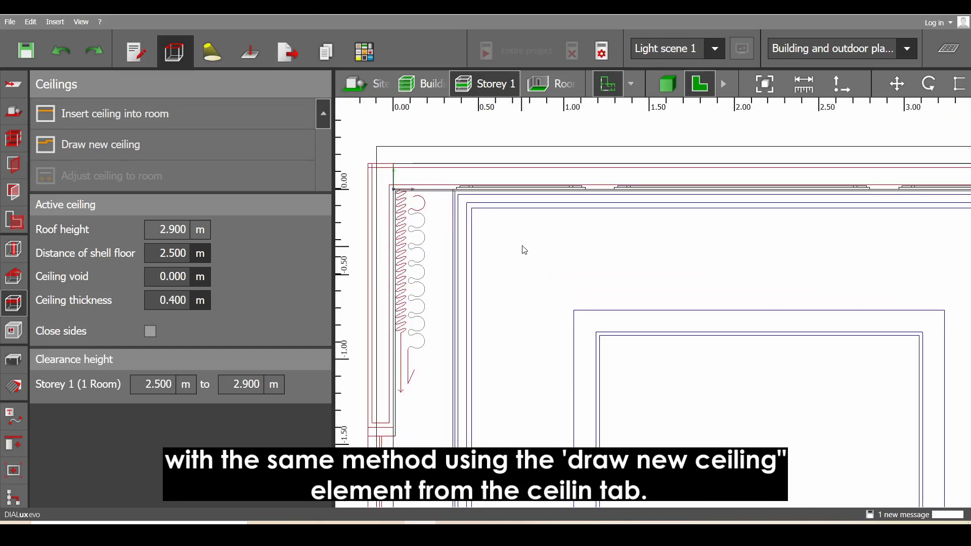
click(207, 149)
scroll(439, 197, up, 5)
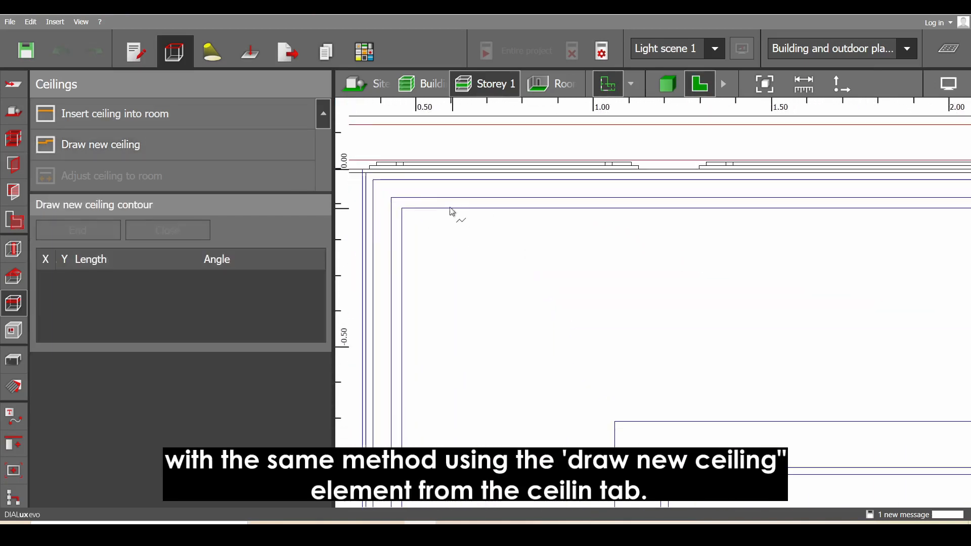
click(436, 188)
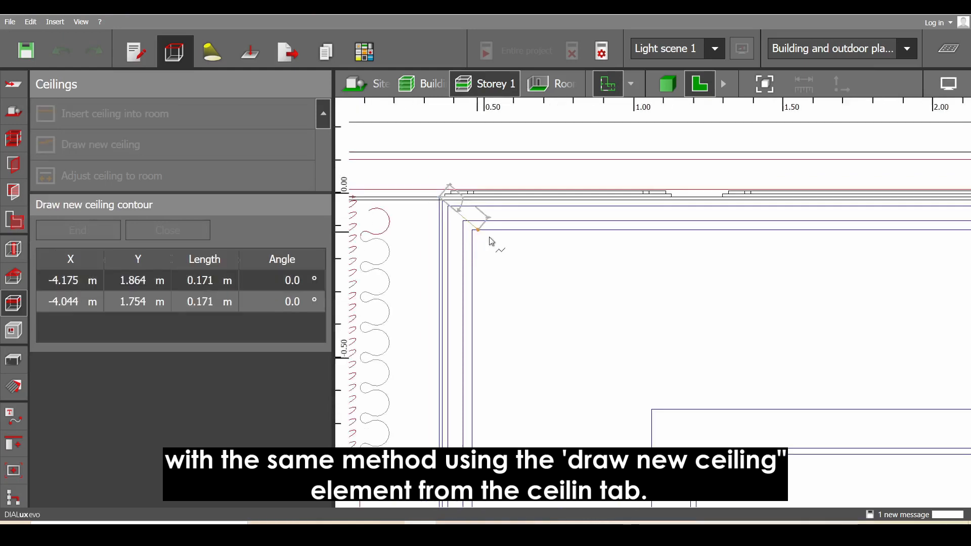
scroll(369, 264, down, 4)
click(750, 203)
Trace the cove ceiling's outer edge 4.35 m towards the headboard wall and 0.71 m inward to the cove opening.
scroll(717, 238, down, 5)
scroll(712, 374, up, 6)
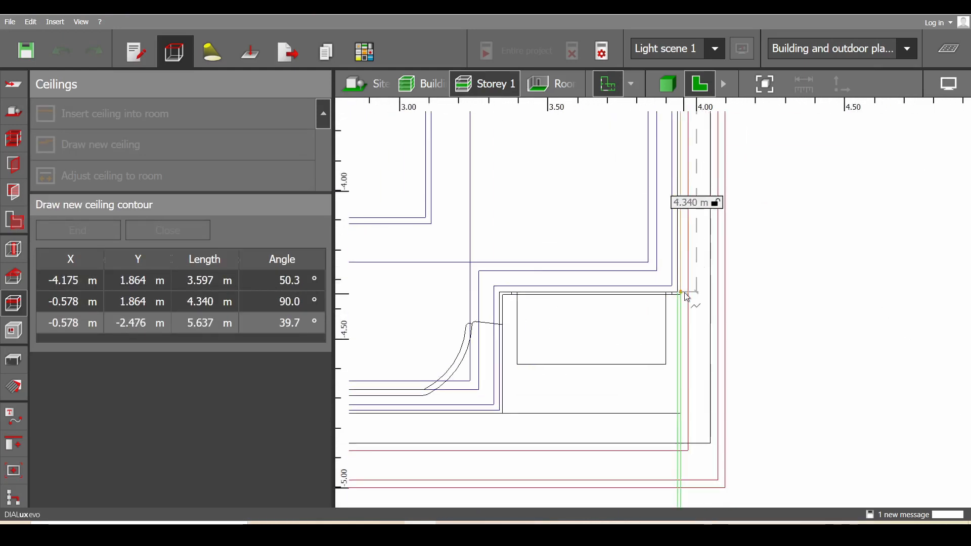
click(680, 295)
click(470, 296)
Trace the cove opening with two 3.64 m sides joined by a 2.177 m edge near the long wall.
scroll(597, 354, down, 6)
scroll(604, 283, up, 3)
click(590, 221)
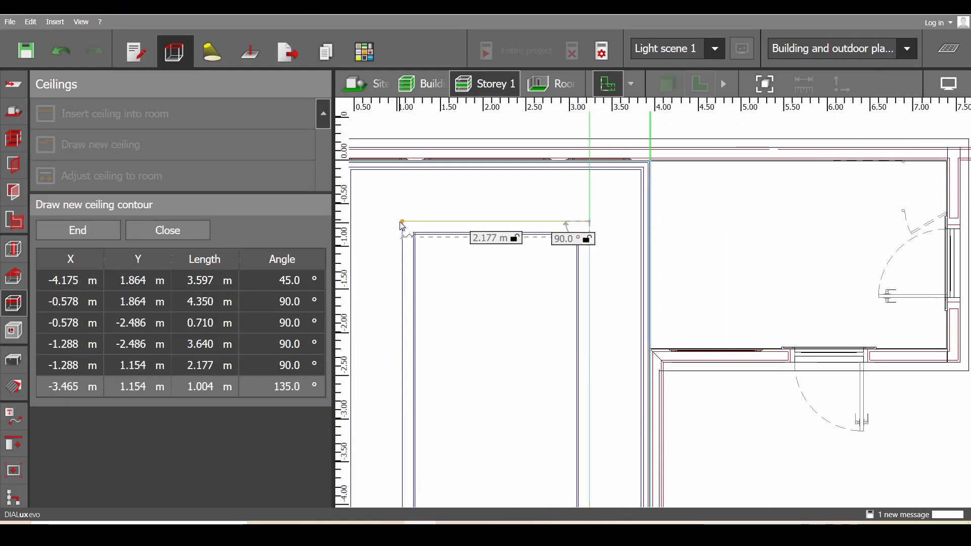
click(403, 221)
scroll(657, 263, down, 4)
scroll(613, 326, up, 8)
click(595, 314)
Trace 0.71 m outward towards the window wall and close the U-shaped ceiling with a 4.35 m edge.
middle_drag(595, 313, 785, 295)
click(454, 295)
scroll(616, 379, down, 6)
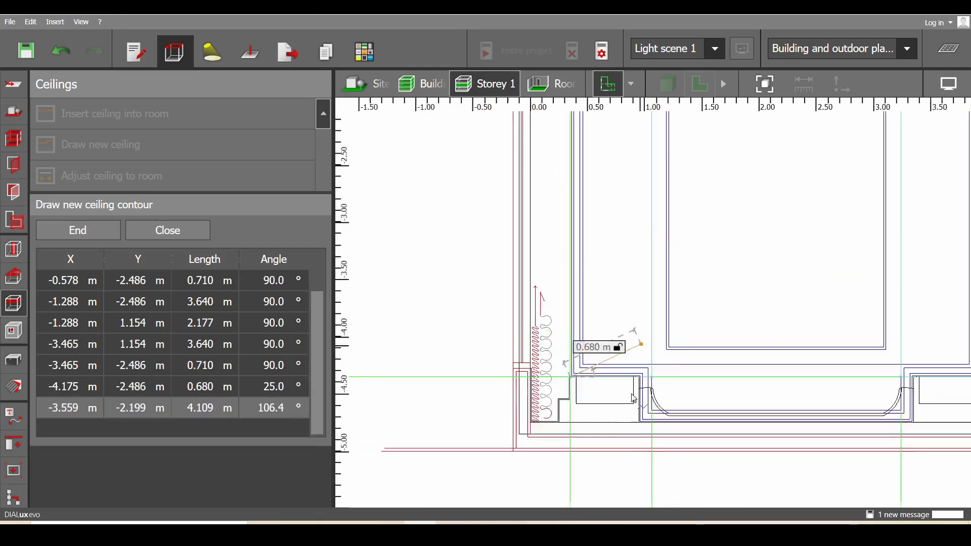
middle_drag(638, 157, 627, 475)
scroll(559, 207, up, 9)
click(539, 159)
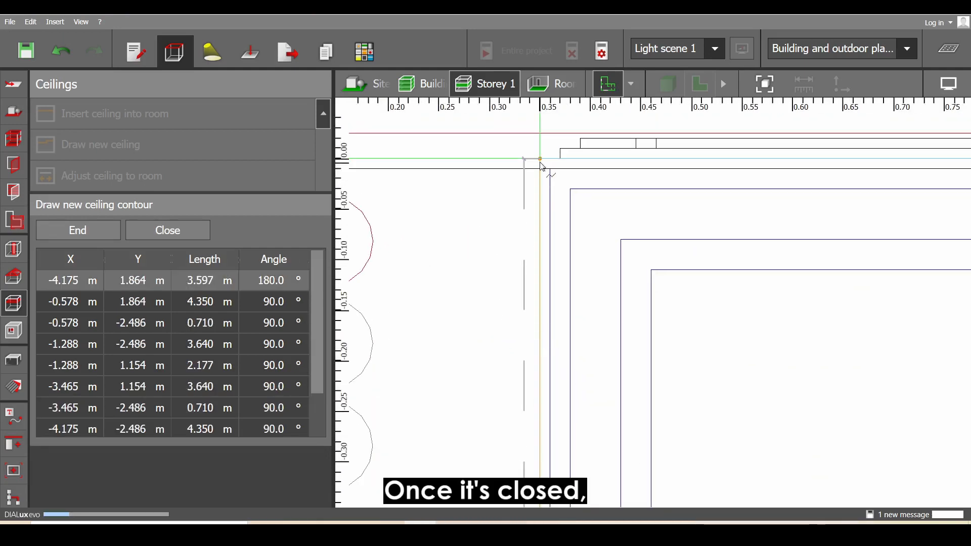
Set the U-shaped cove ceiling's distance from the shell floor to 2.7 m and check it against the elevation's ceiling height dimension.
click(171, 258)
text(2)
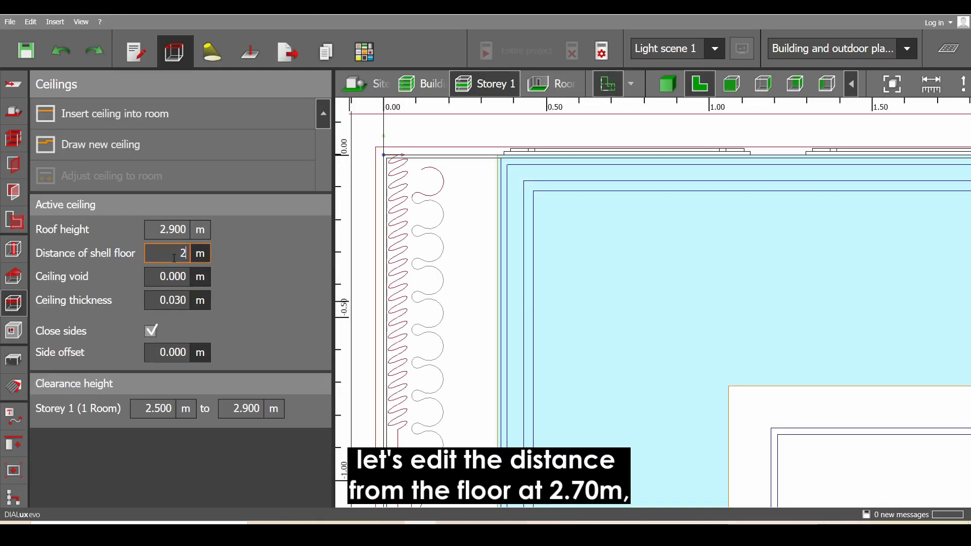
text(.7)
key(Return)
scroll(545, 288, down, 5)
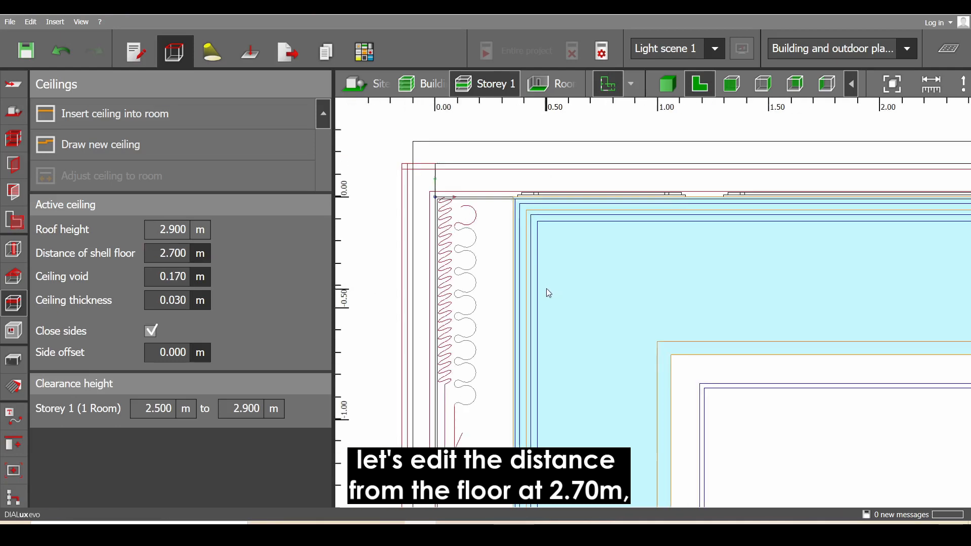
middle_drag(584, 292, 635, 186)
scroll(607, 365, up, 6)
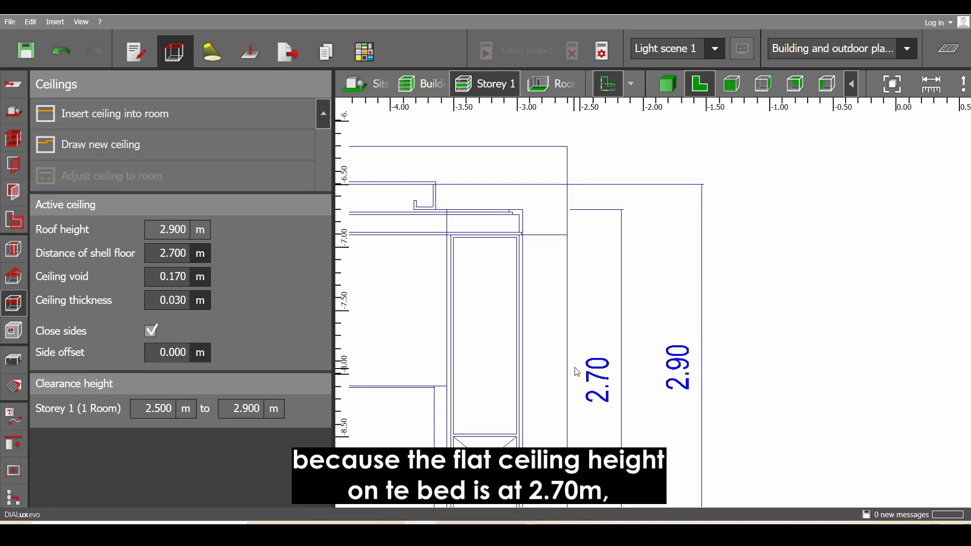
scroll(577, 372, down, 3)
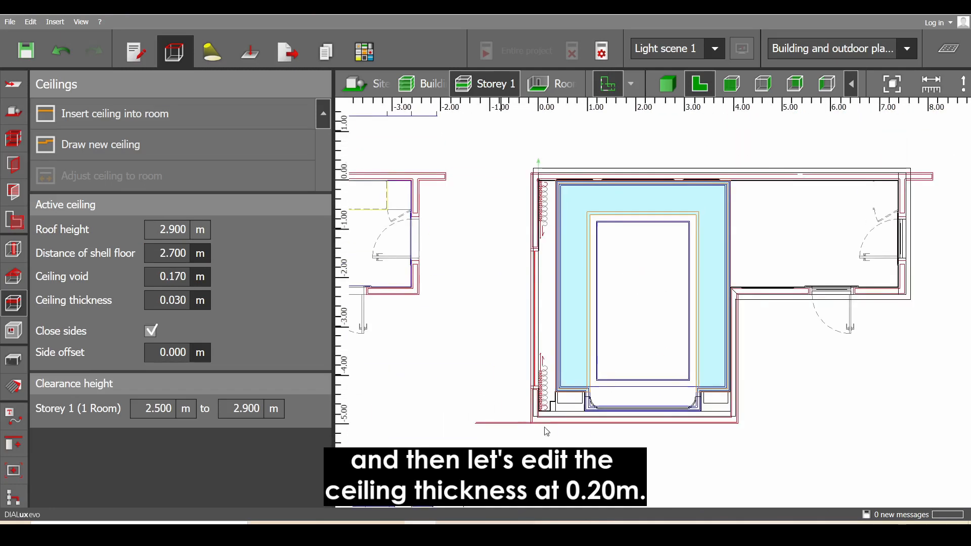
Try to set the U-shaped cove ceiling's thickness to 0.2 m.
scroll(601, 324, up, 5)
click(180, 305)
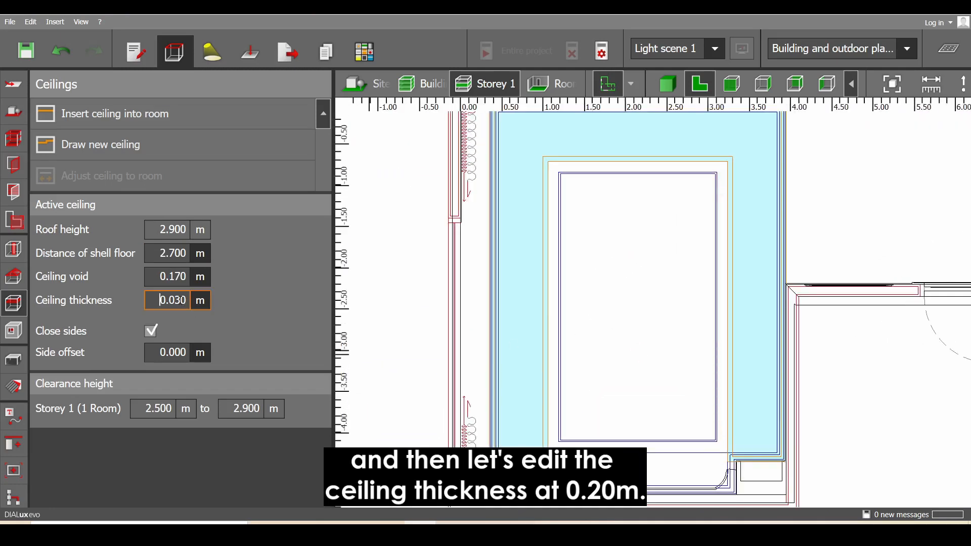
text(.2)
key(Return)
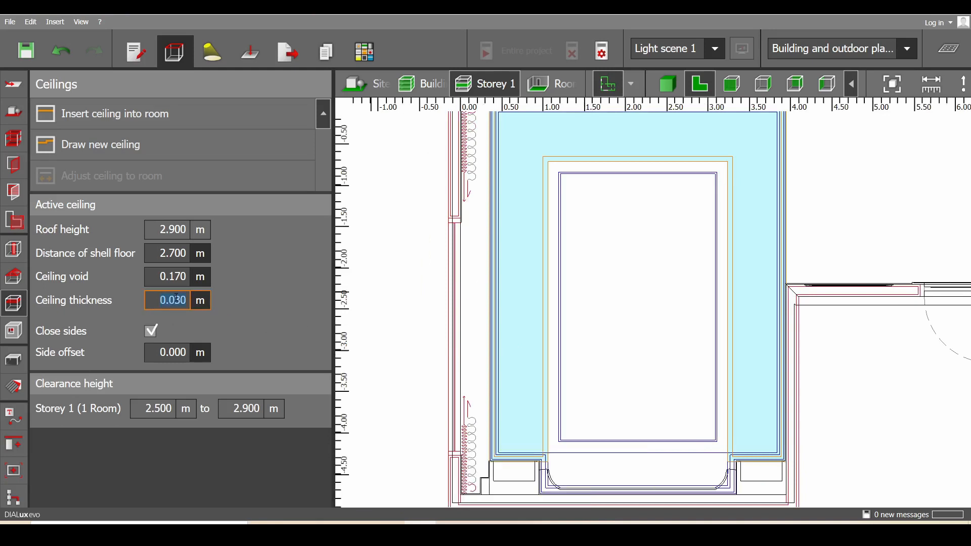
text(.2)
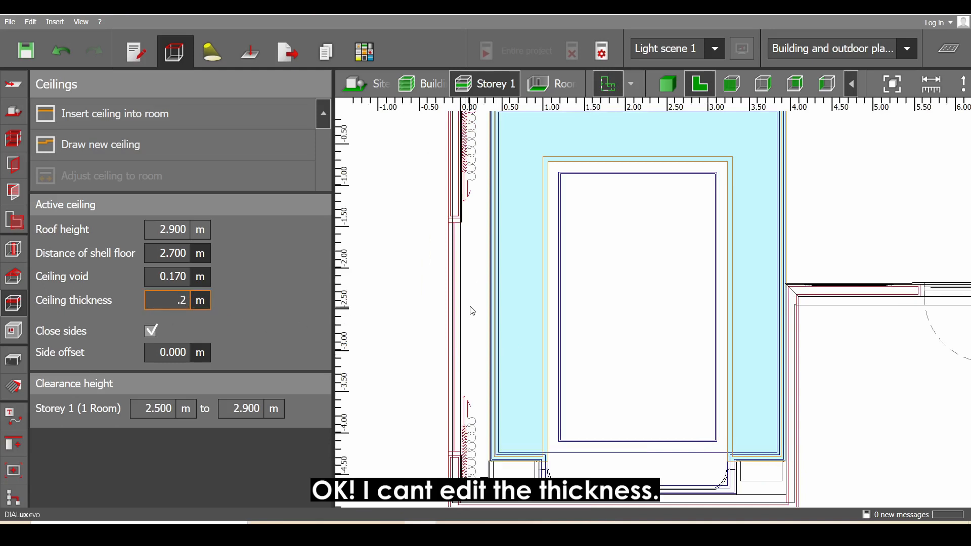
click(471, 309)
click(471, 310)
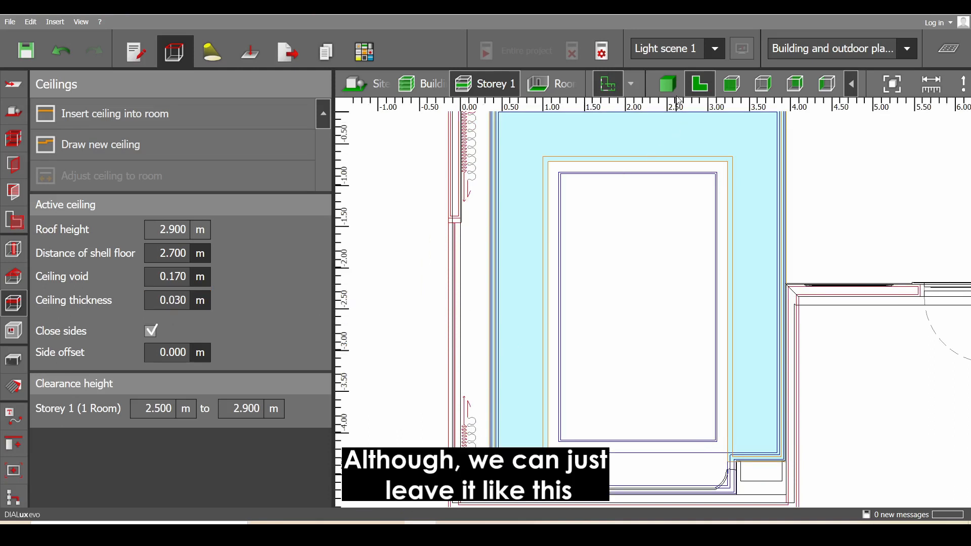
Examine the U-shaped cove ceiling in 3D and compare it with the flat entrance ceiling and its properties.
click(667, 84)
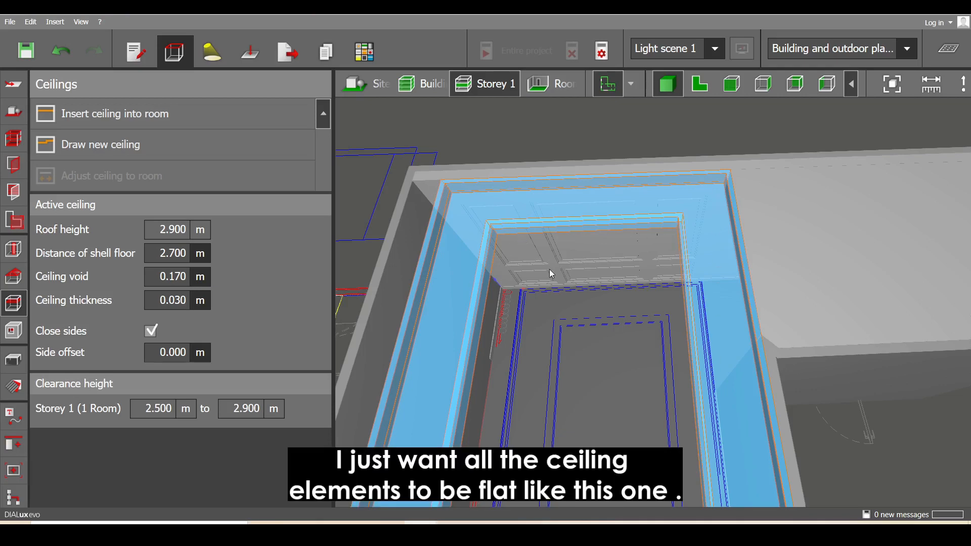
middle_drag(628, 270, 545, 266)
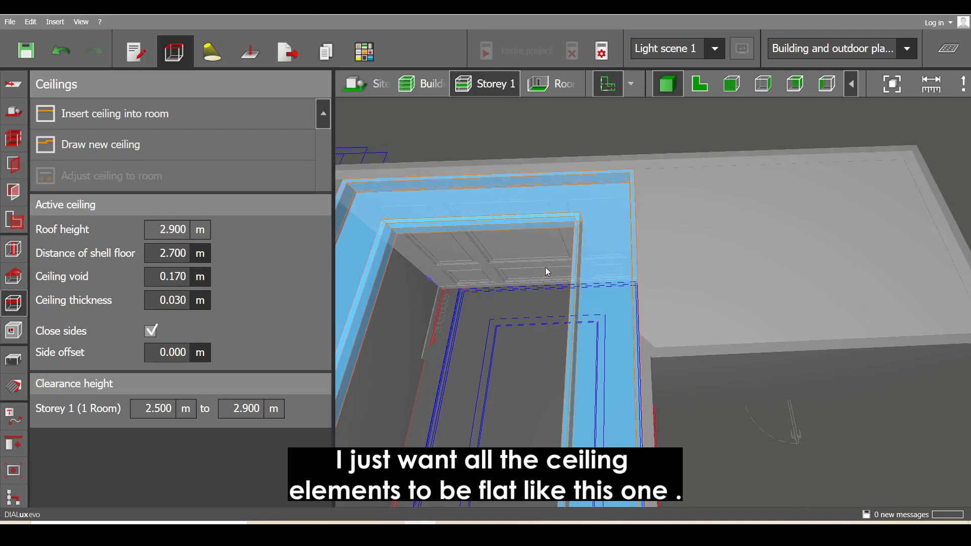
click(718, 263)
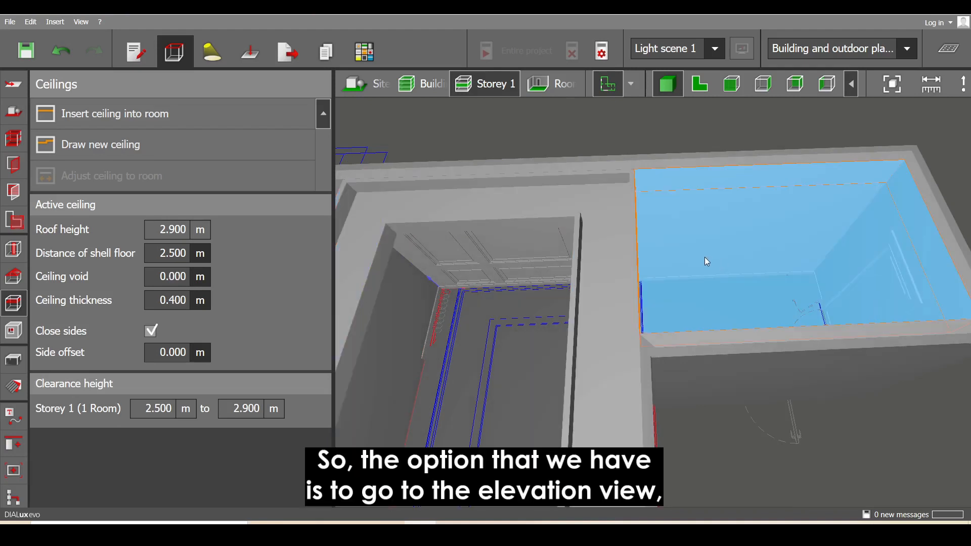
In the front elevation, move the U-shaped ceiling down to about 2.605 m above the shell floor and turn off its closed sides.
click(732, 83)
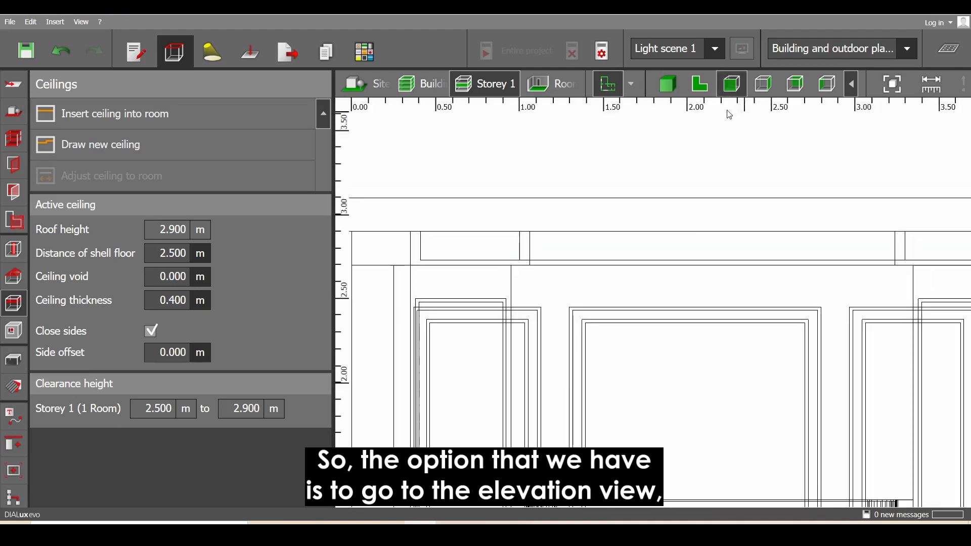
click(671, 251)
right_click(670, 251)
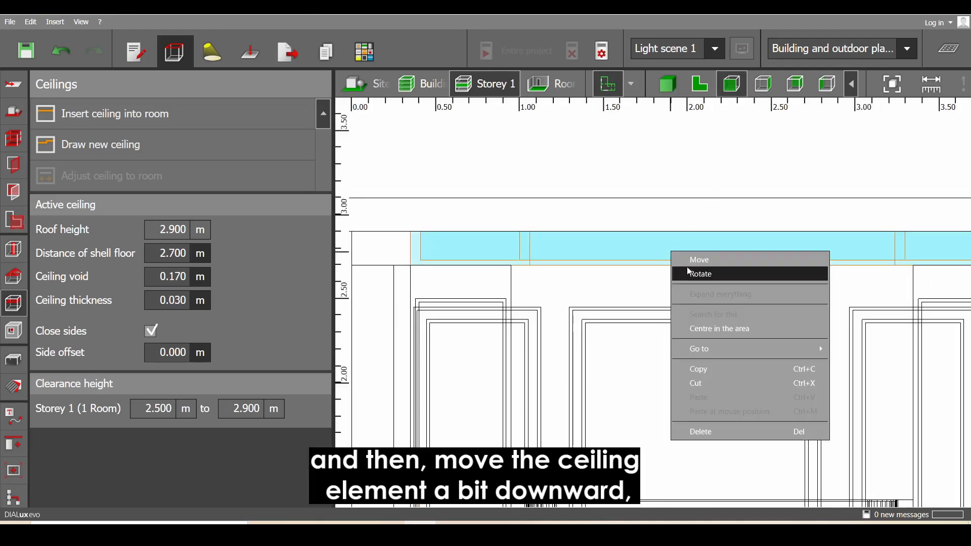
click(678, 260)
drag(636, 257, 638, 277)
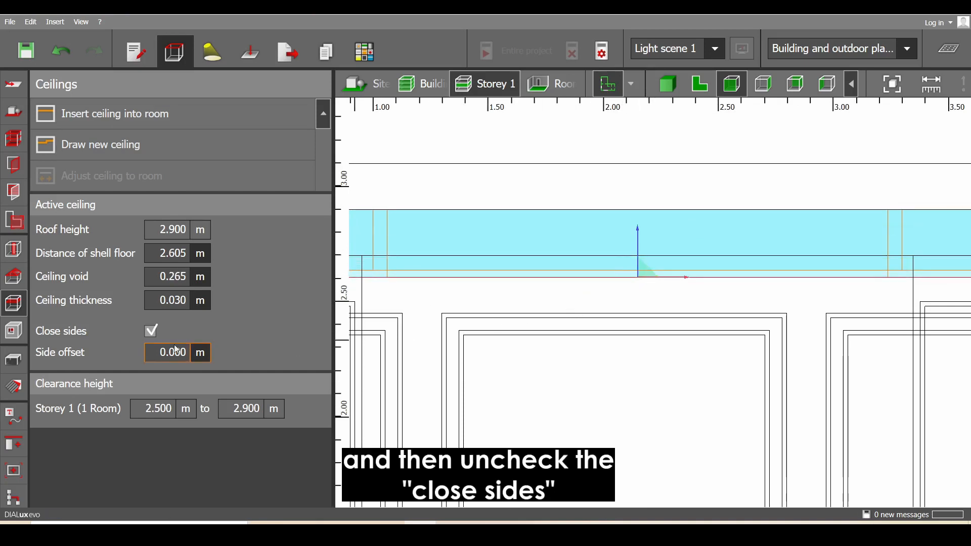
click(149, 331)
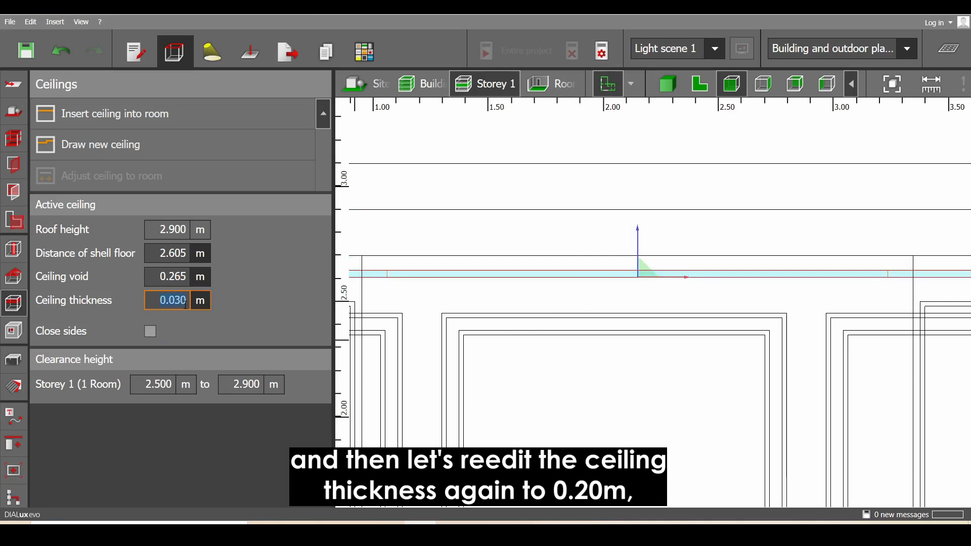
Set the U-shaped ceiling's thickness to 0.2 m and its distance from the shell floor to 2.7 m.
text(.2)
key(Return)
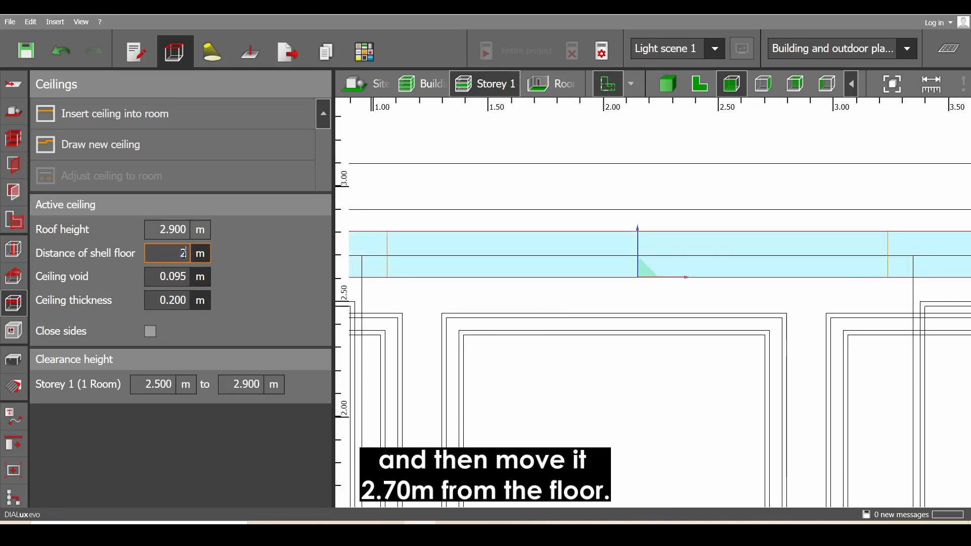
key(Return)
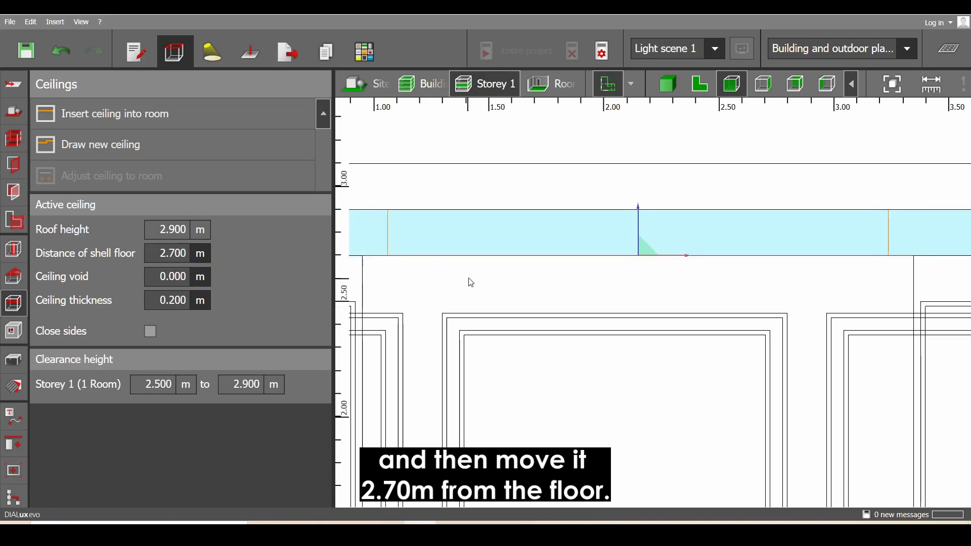
In plan, start a new ceiling contour by the headboard wall with edges of 0.71 m, 0.11 m and 2.177 m across the cove's open end.
click(699, 84)
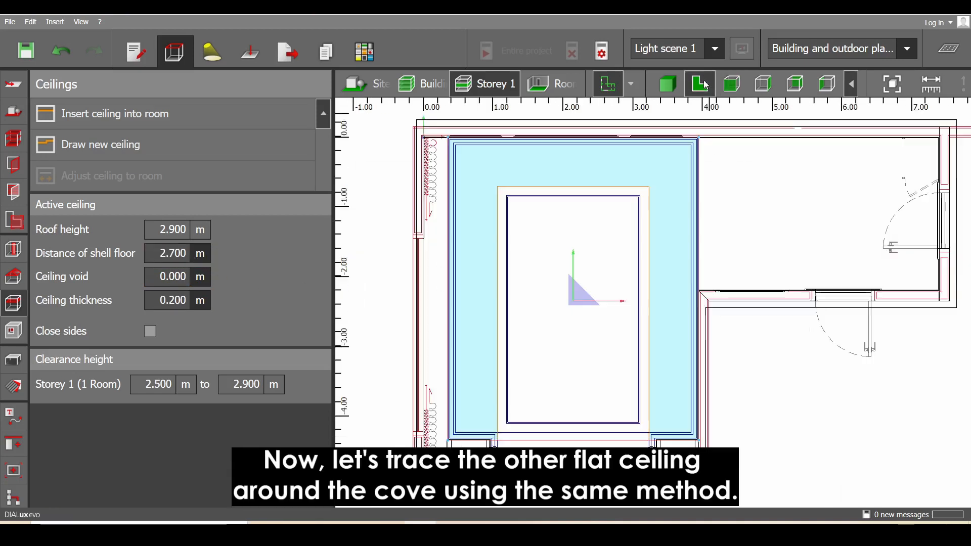
scroll(569, 332, up, 10)
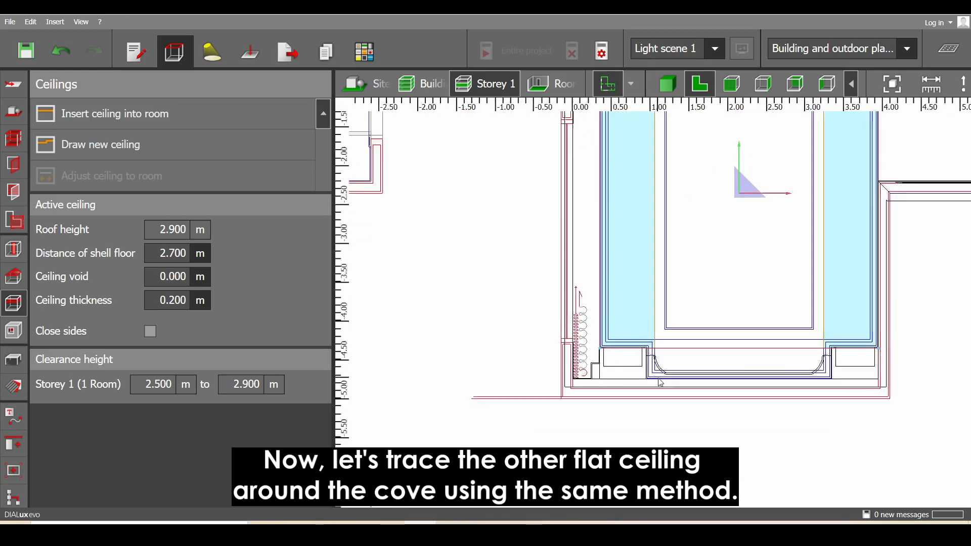
click(174, 153)
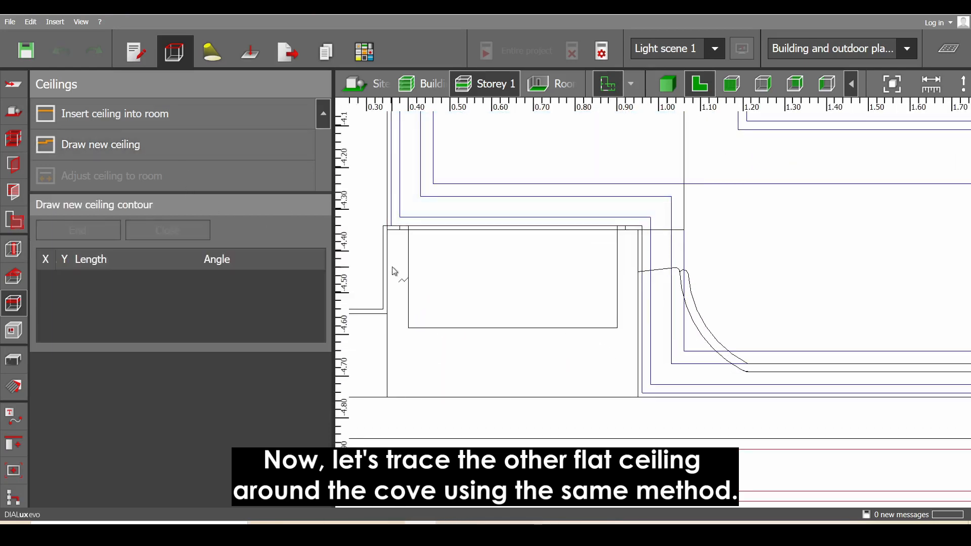
click(389, 230)
click(685, 230)
click(684, 184)
scroll(837, 281, down, 4)
middle_drag(838, 281, 364, 271)
click(807, 212)
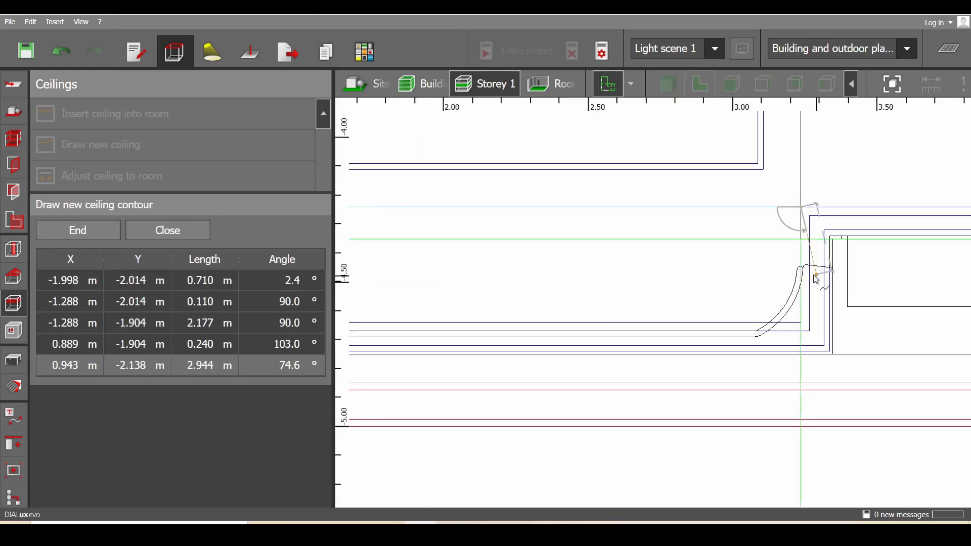
Continue the headboard-side contour with 0.11 m, 0.71 m and 0.4 m edges, and close it along the headboard wall.
middle_drag(819, 277, 605, 314)
scroll(605, 314, up, 4)
click(580, 256)
click(927, 257)
click(927, 453)
scroll(899, 444, down, 4)
middle_drag(415, 424, 945, 372)
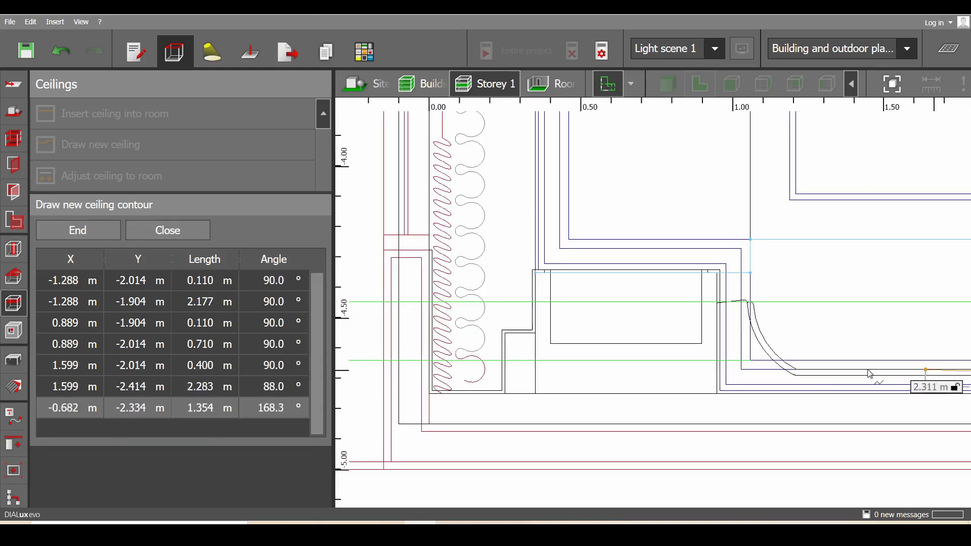
scroll(655, 386, up, 3)
click(472, 399)
click(472, 216)
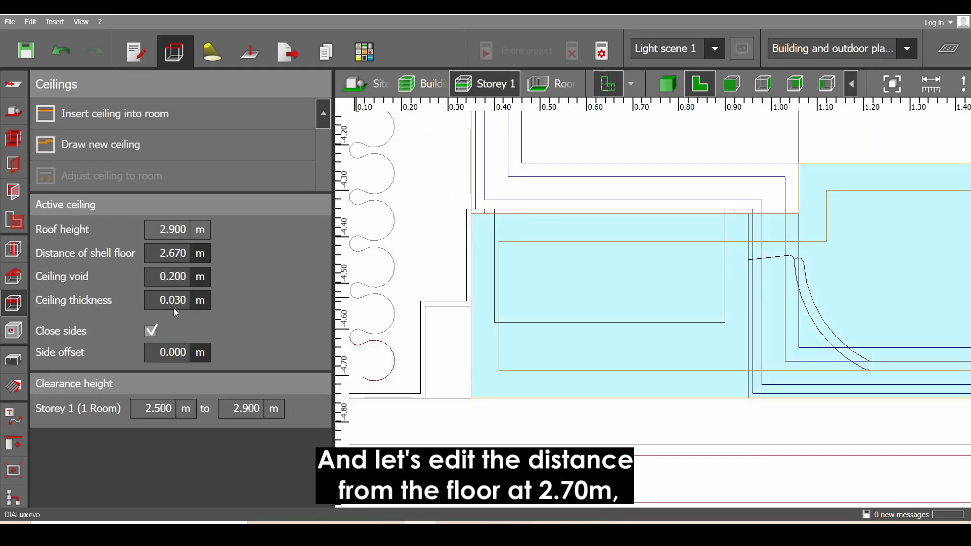
Set the headboard-side ceiling's distance from the shell floor to 2.7 m and turn off its closed sides.
text(2.)
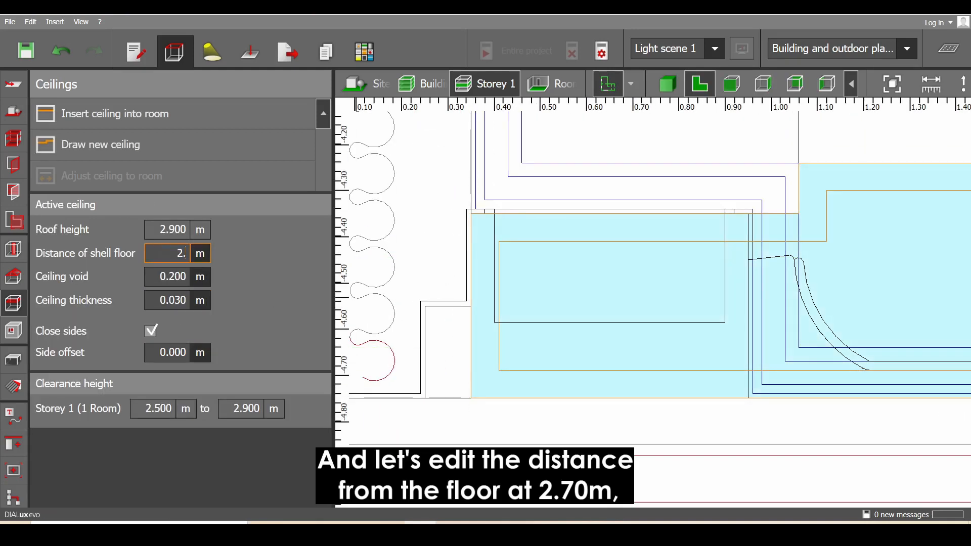
key(Return)
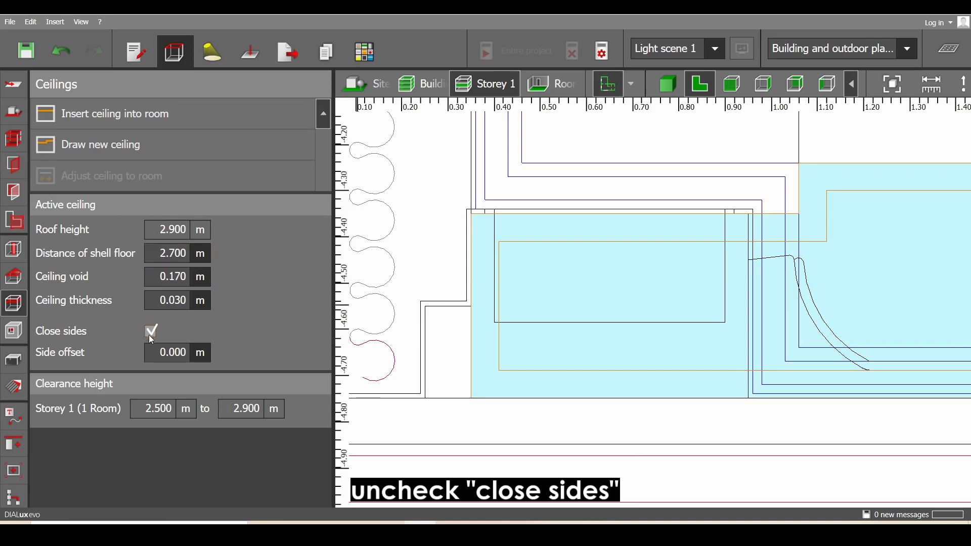
click(150, 332)
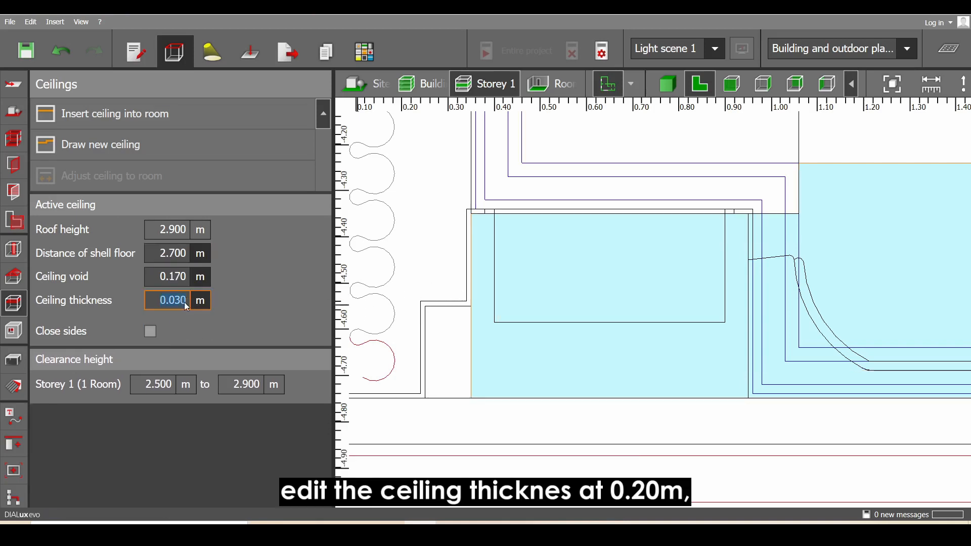
Try to set the headboard-side ceiling's thickness to 0.2 m.
text(.2)
click(499, 275)
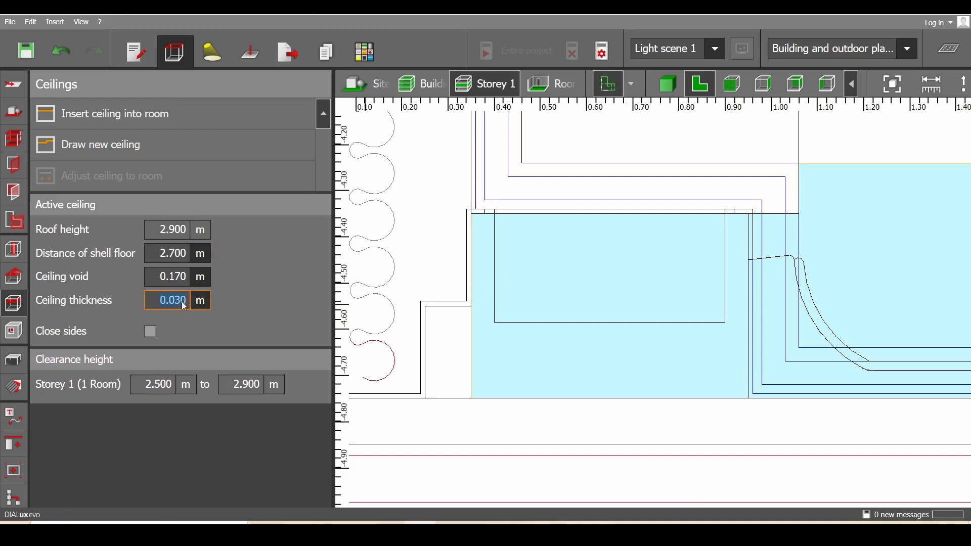
text(.2)
click(449, 281)
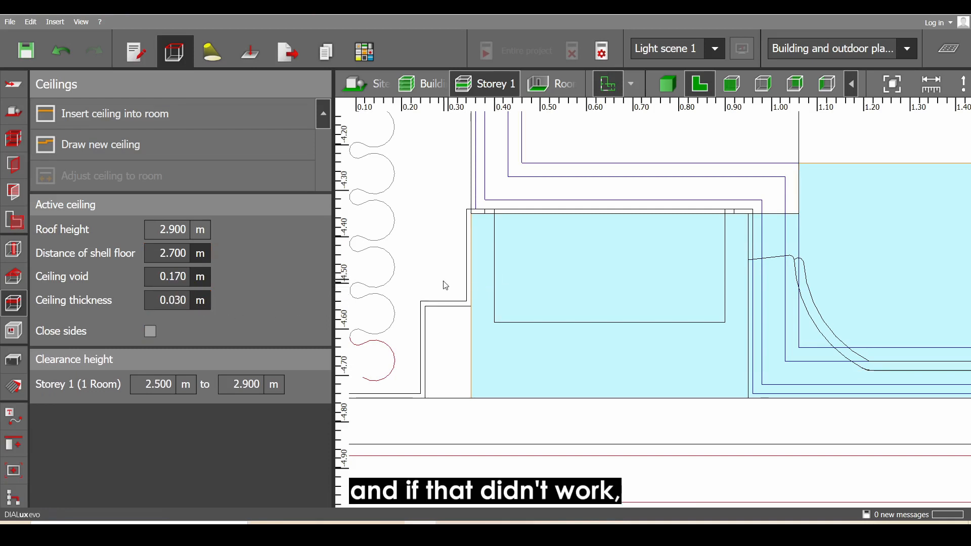
In the front elevation, move the headboard-side ceiling down to about 2.67 m above the shell floor.
click(731, 84)
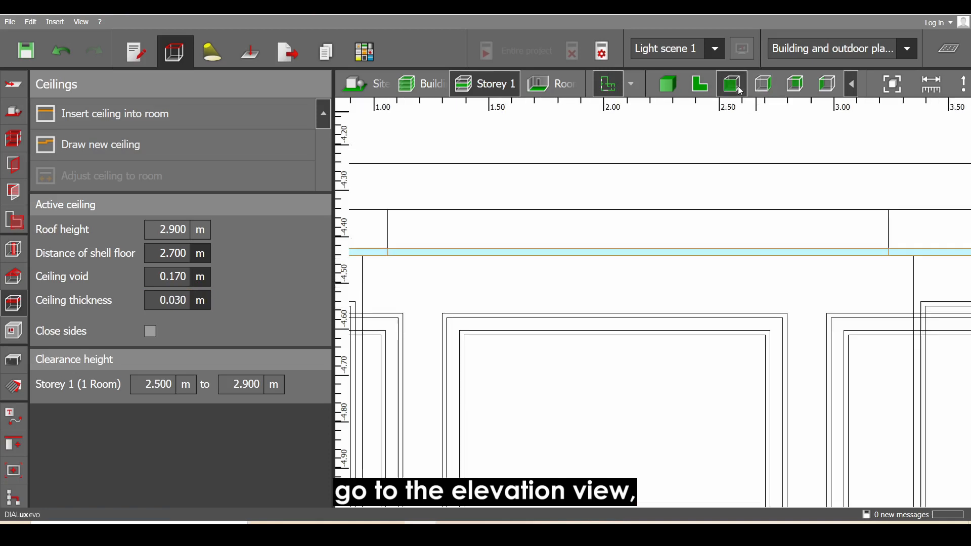
right_click(631, 255)
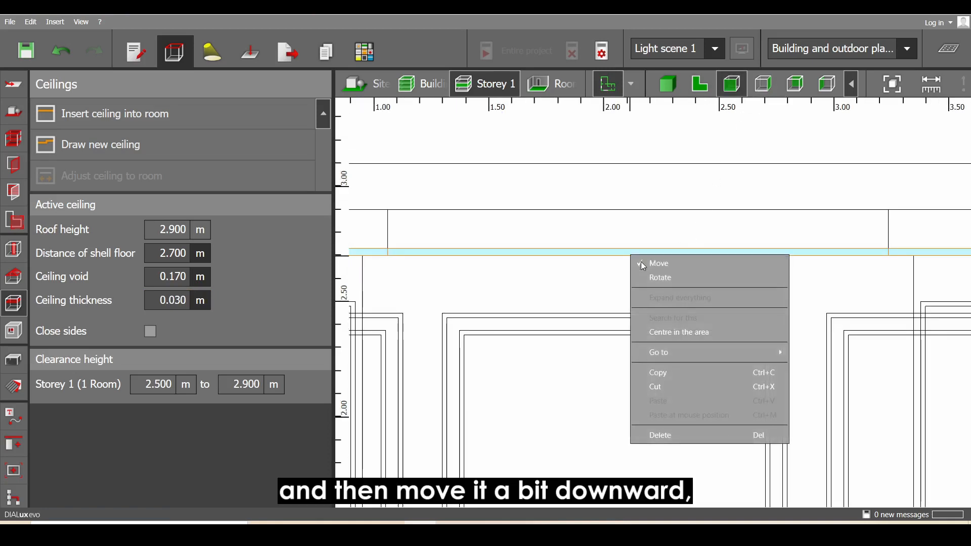
click(641, 262)
drag(642, 252, 640, 263)
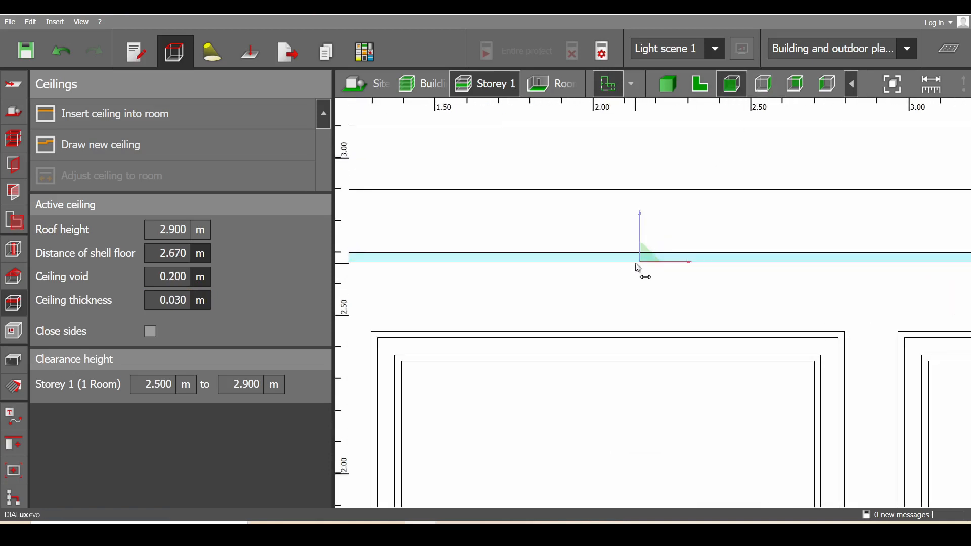
Set the headboard-side ceiling's thickness to 0.2 m and its distance from the shell floor to 2.7 m.
click(185, 300)
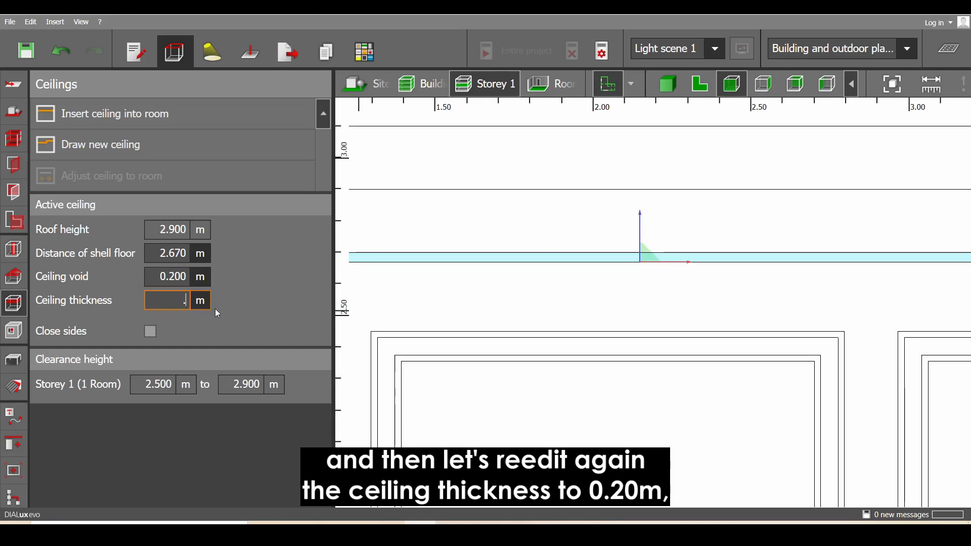
text(.2)
key(Return)
double_click(185, 253)
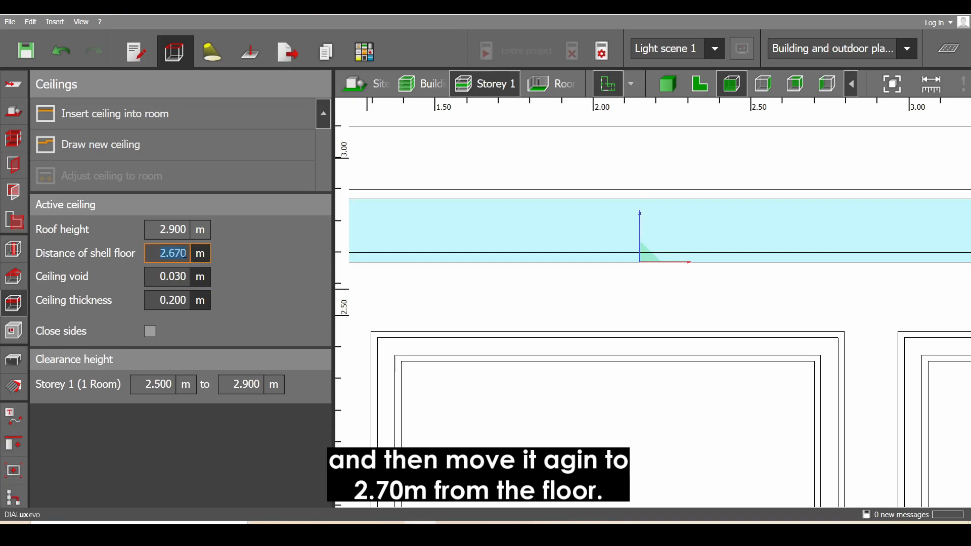
text(2.7)
key(Return)
scroll(667, 323, down, 5)
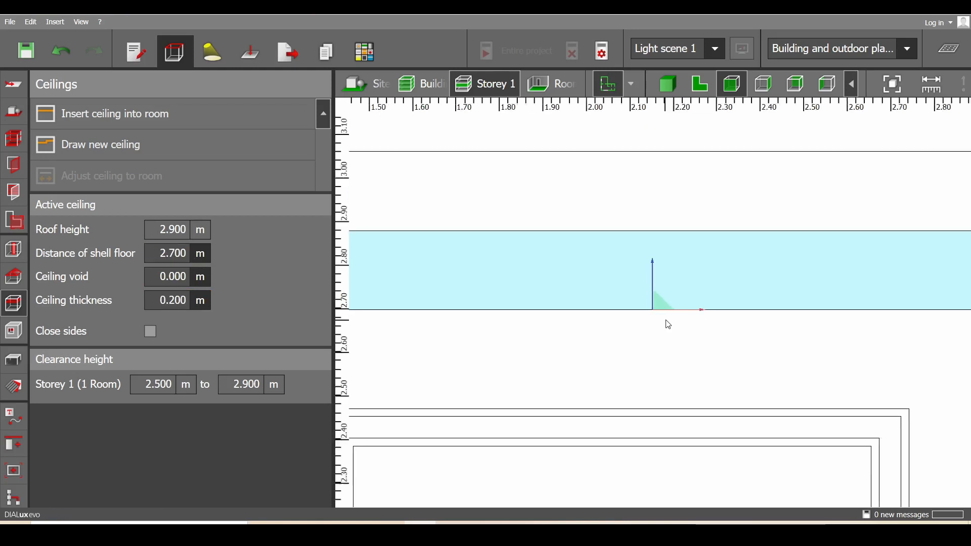
In plan, start a new ceiling contour in the window area with a 0.35 m edge along the headboard wall to the window wall.
click(699, 84)
scroll(633, 259, up, 5)
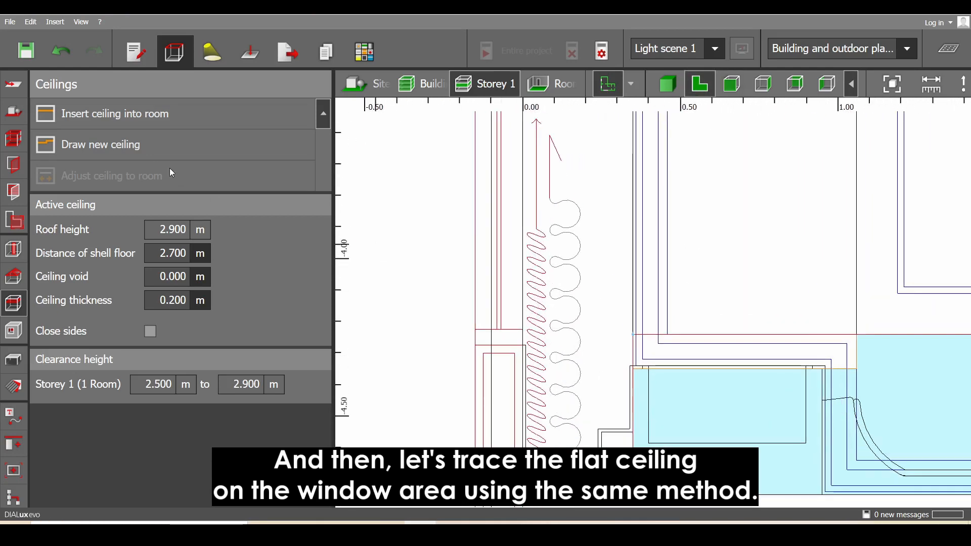
click(101, 145)
scroll(601, 402, up, 4)
click(599, 414)
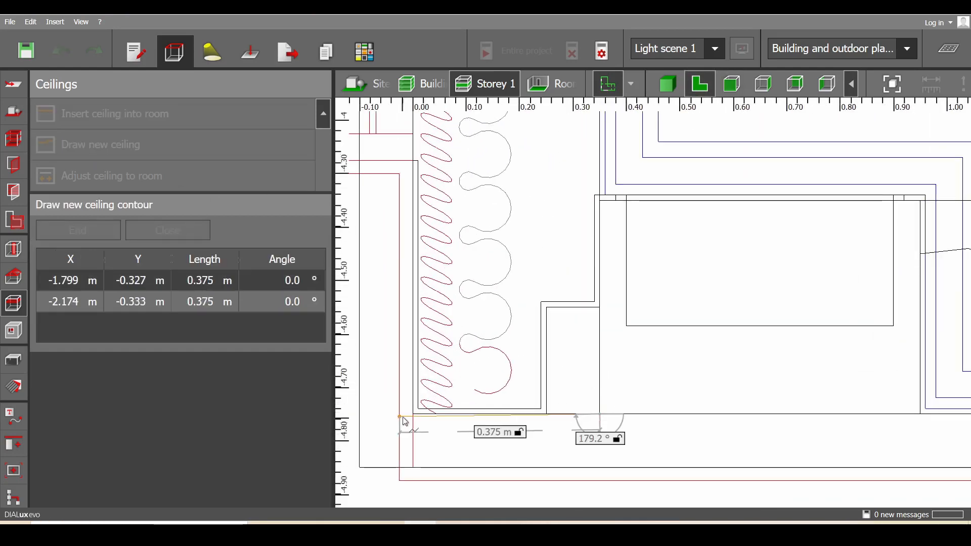
click(413, 413)
Trace 4.75 m along the window wall and 0.35 m back inward, and close the window-area ceiling strip.
scroll(581, 420, down, 6)
scroll(544, 299, up, 6)
click(474, 274)
click(692, 275)
scroll(612, 210, down, 6)
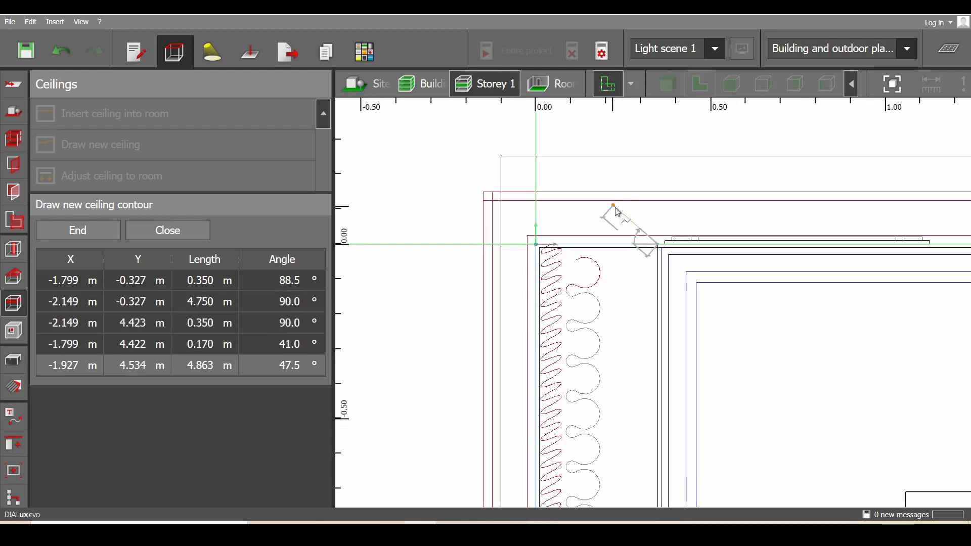
scroll(656, 253, up, 6)
click(647, 306)
scroll(623, 316, down, 8)
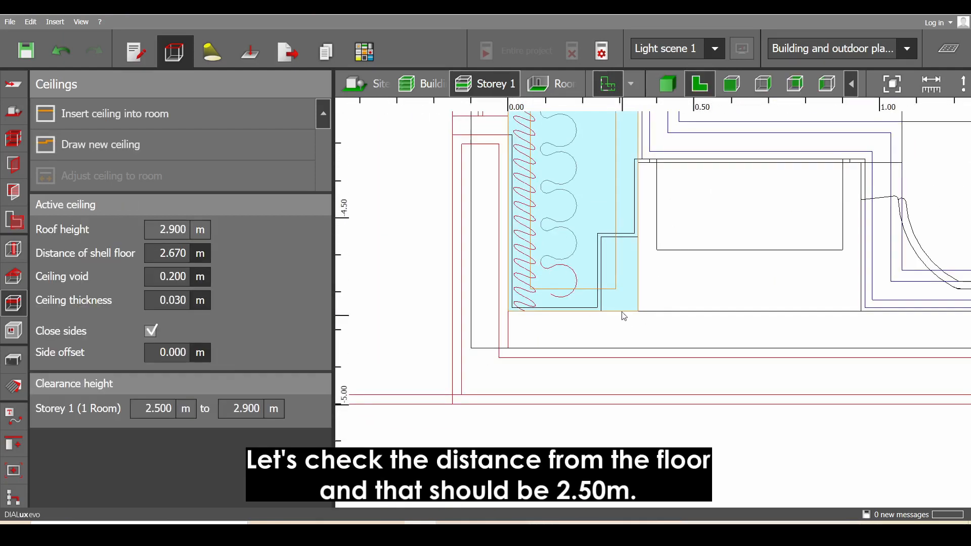
Check the window-area ceiling's height in the section drawing and set its distance from the shell floor to 2.5 m.
middle_drag(621, 316, 710, 207)
scroll(579, 359, up, 4)
middle_drag(565, 368, 625, 283)
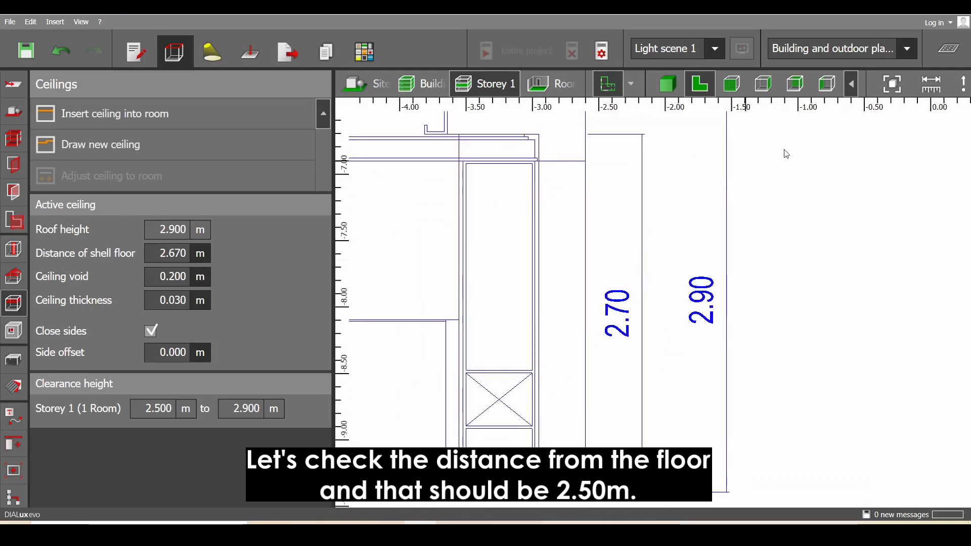
click(930, 86)
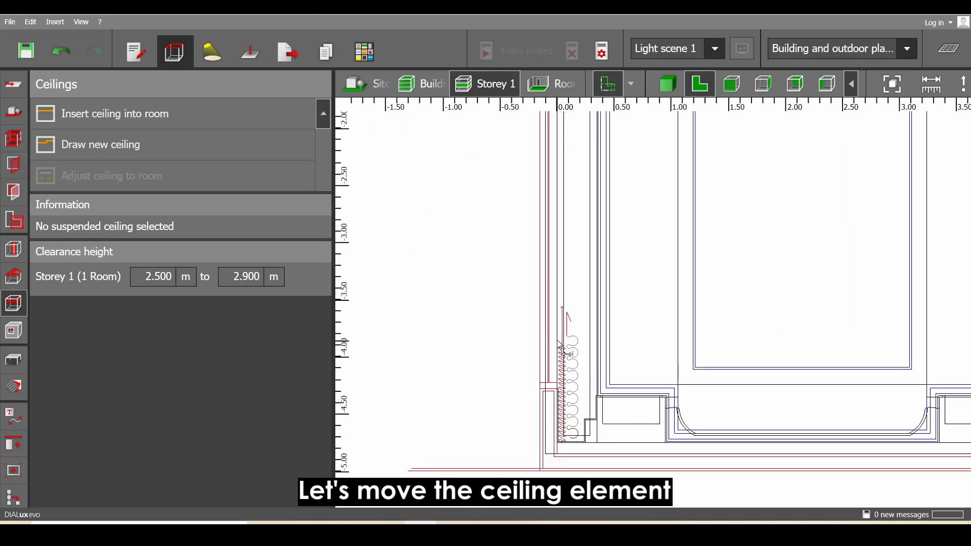
click(579, 341)
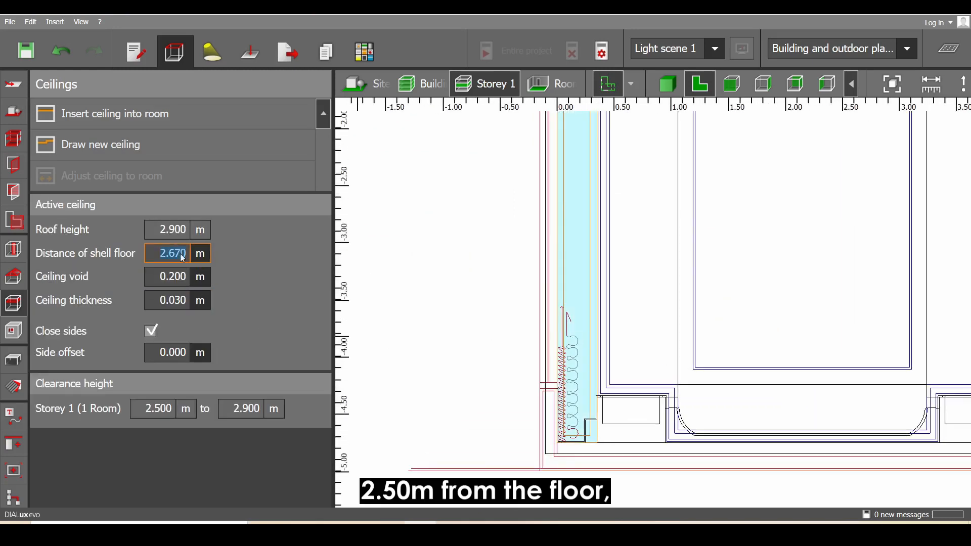
text(2.5)
key(Return)
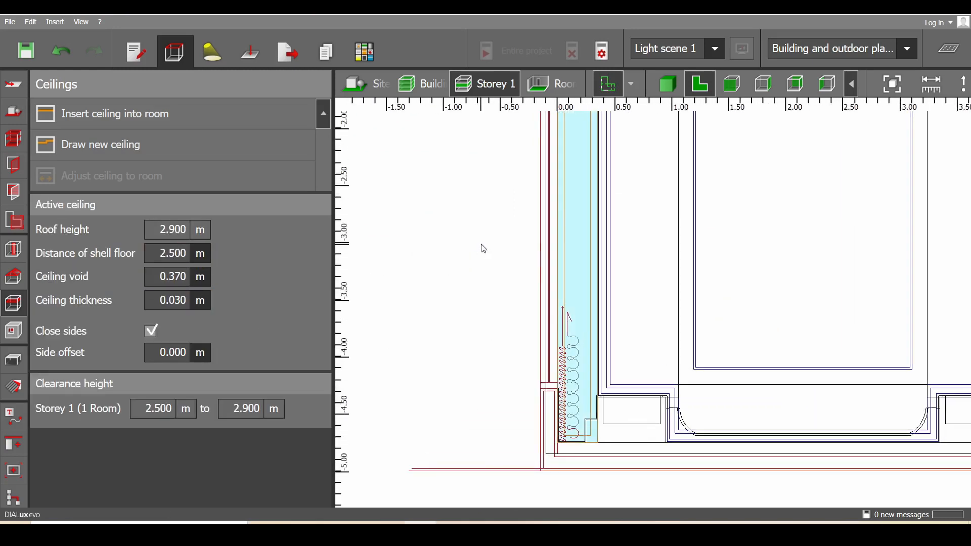
Turn off closed sides for the window-area ceiling and try to set its thickness to 0.4 m.
click(151, 333)
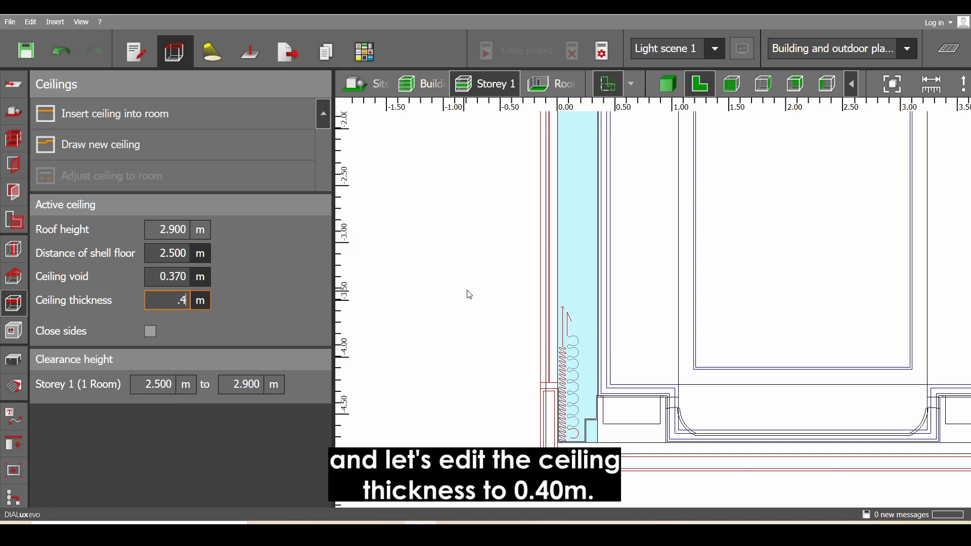
text(.4)
key(Return)
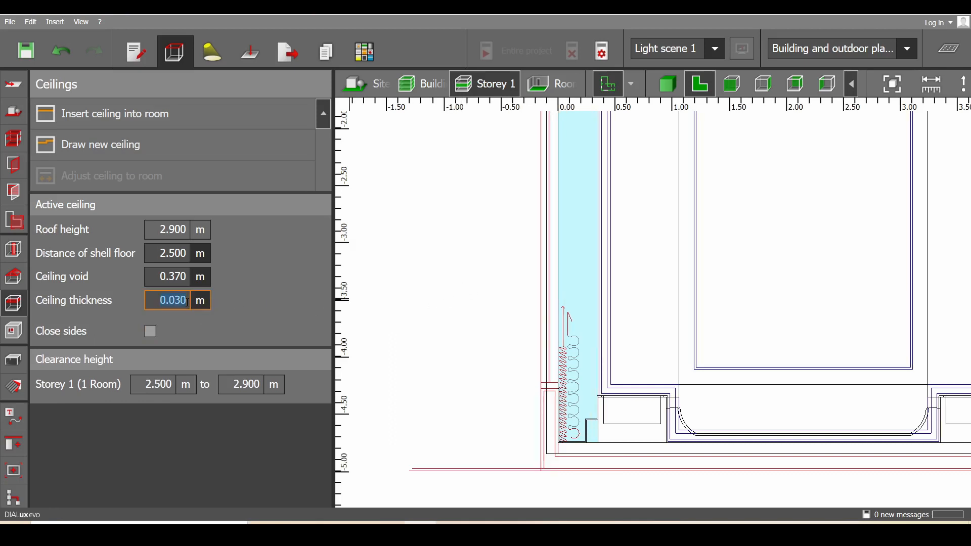
In the front elevation, move the window-area ceiling down to about 2.465 m above the shell floor.
click(731, 84)
scroll(474, 340, up, 5)
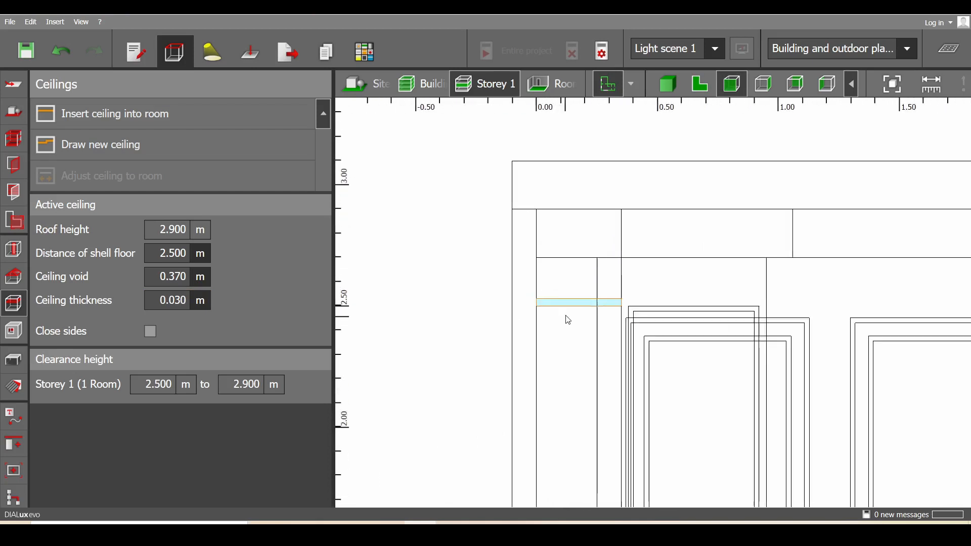
right_click(572, 289)
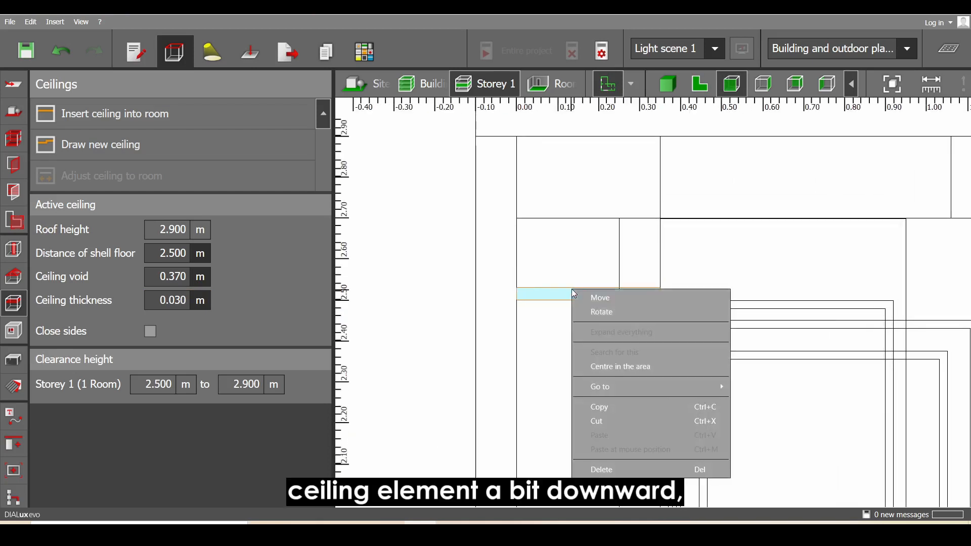
click(600, 297)
scroll(581, 318, up, 3)
drag(594, 317, 593, 321)
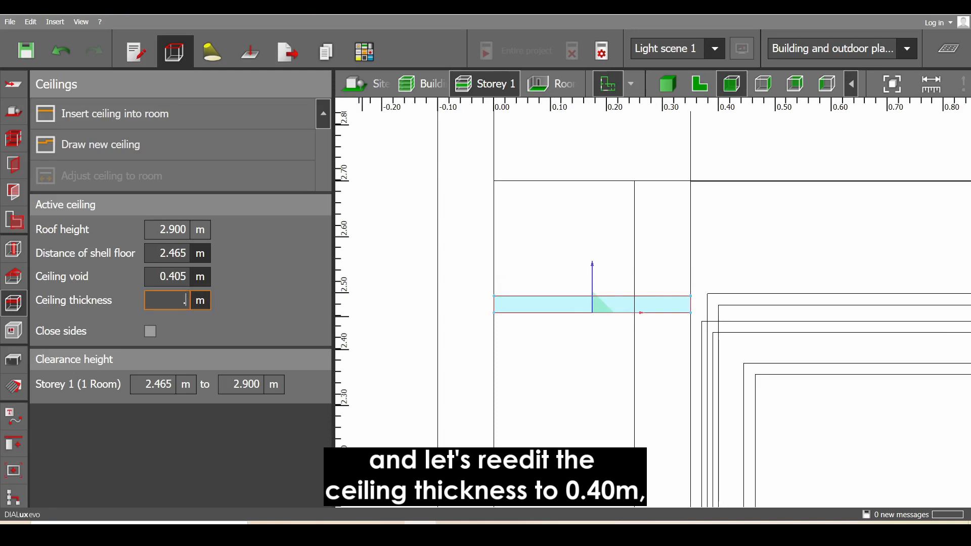
Set the window-area ceiling's thickness to 0.4 m and its distance from the shell floor to 2.5 m.
text(.4)
key(Return)
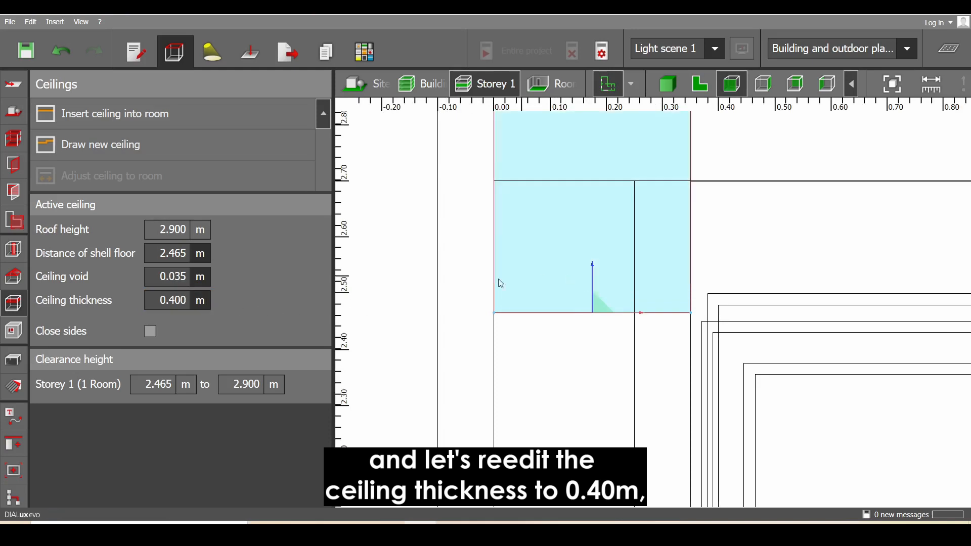
click(190, 262)
text(2.5)
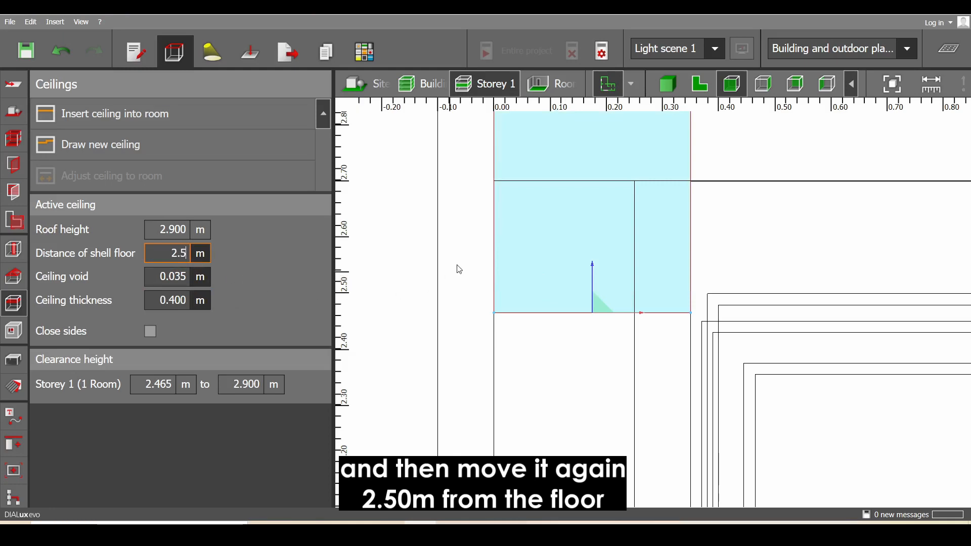
key(Return)
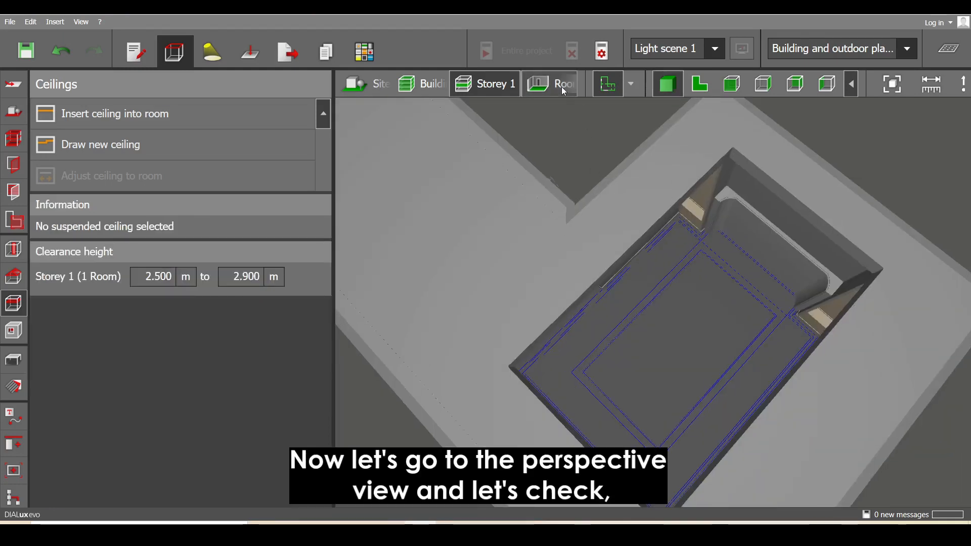
Inspect the finished ceilings from inside Room 1 in the perspective view.
click(563, 87)
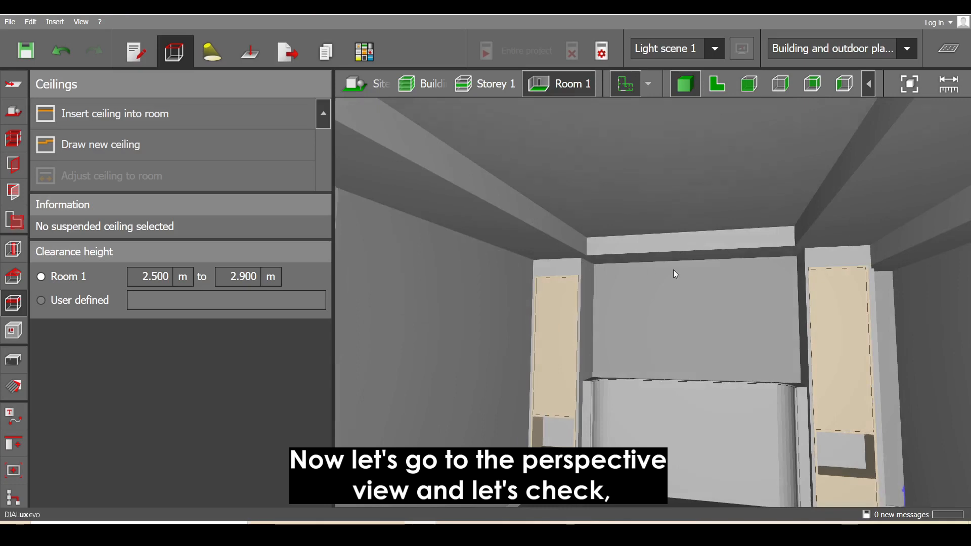
right_drag(674, 273, 587, 301)
middle_drag(587, 300, 626, 301)
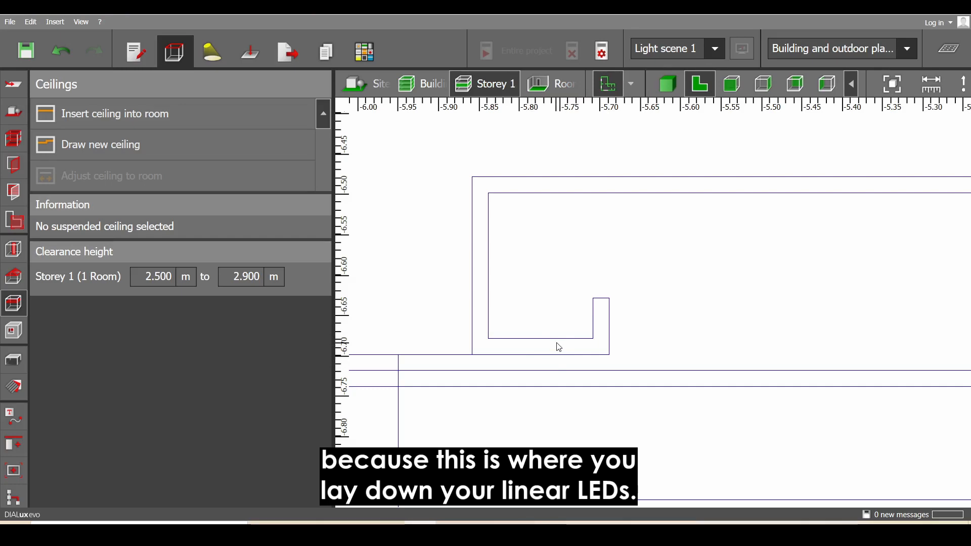
In plan, start a new ceiling contour for the cove bed with a 2.177 m outer edge opposite the headboard, beginning at the window-side corner.
scroll(598, 283, down, 10)
middle_drag(682, 263, 430, 379)
scroll(716, 214, up, 2)
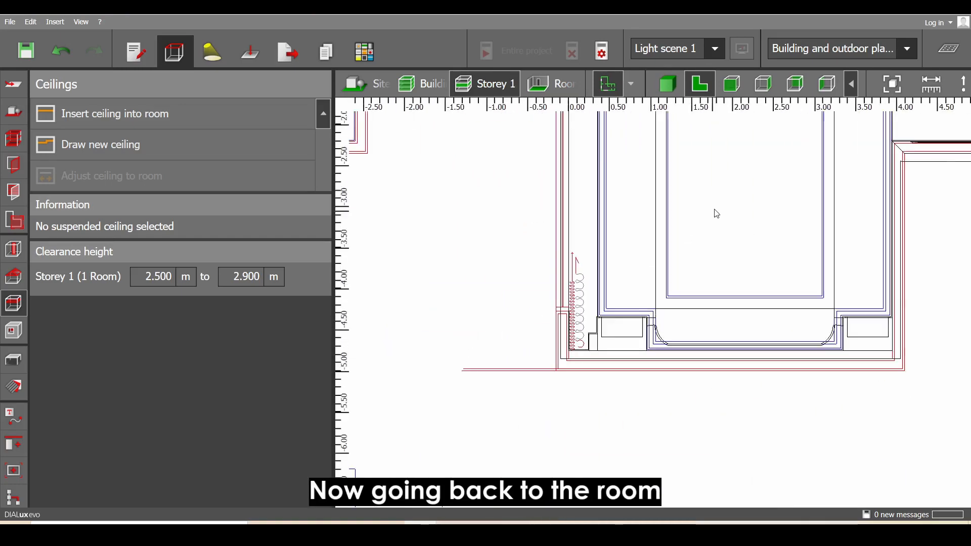
middle_drag(716, 214, 607, 346)
scroll(598, 283, up, 3)
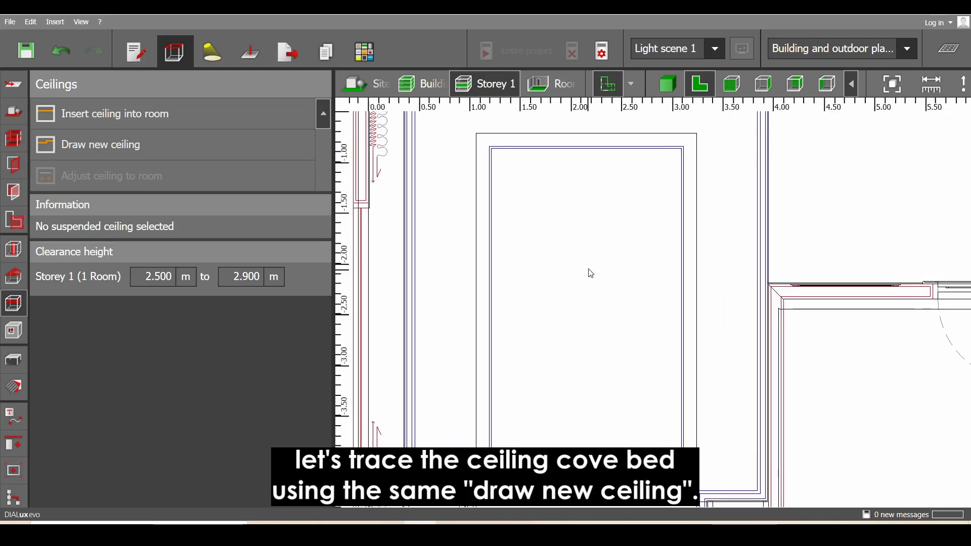
click(208, 154)
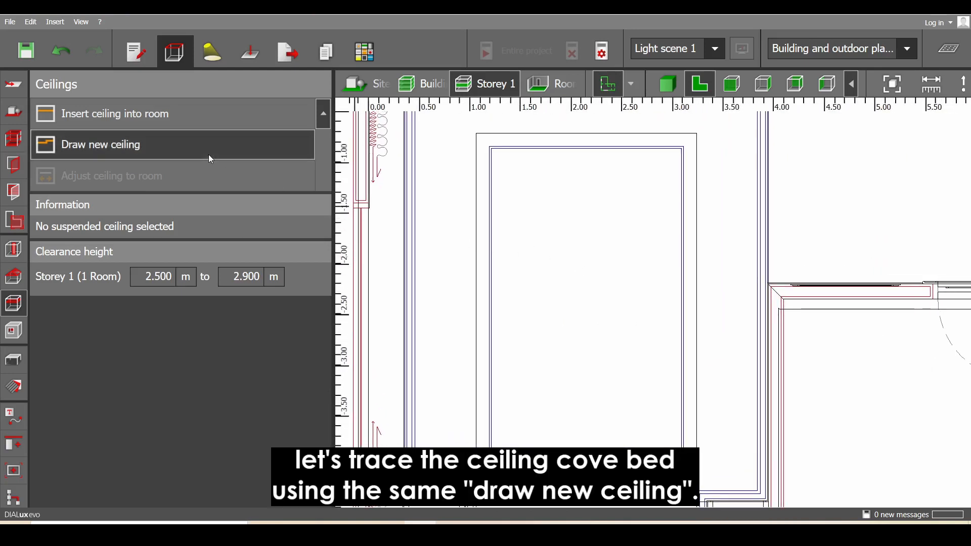
click(476, 134)
click(697, 133)
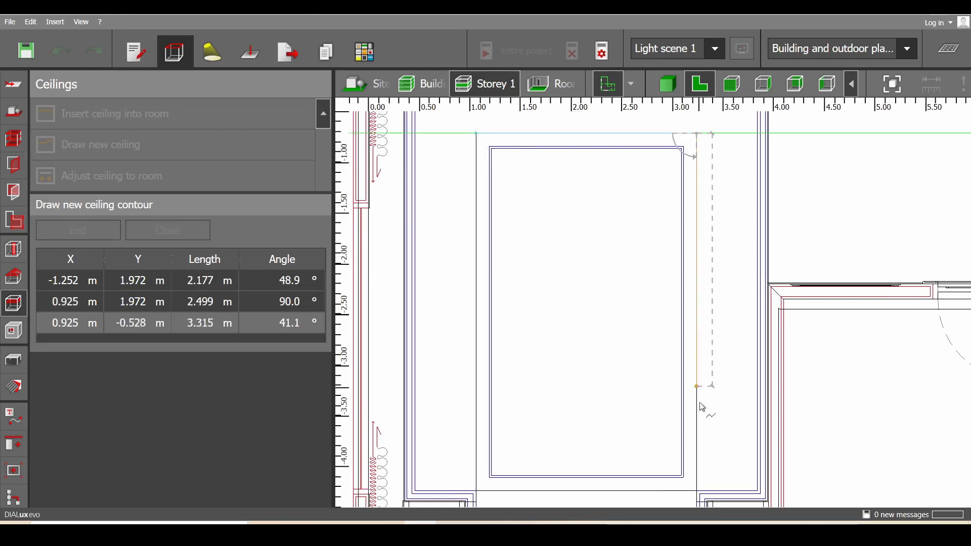
Trace the cove bed's 3.53 m outer side, the mitred corner and the 3.27 m and 1.917 m inner edges, closing the L-shaped ceiling.
click(696, 491)
click(683, 478)
click(683, 146)
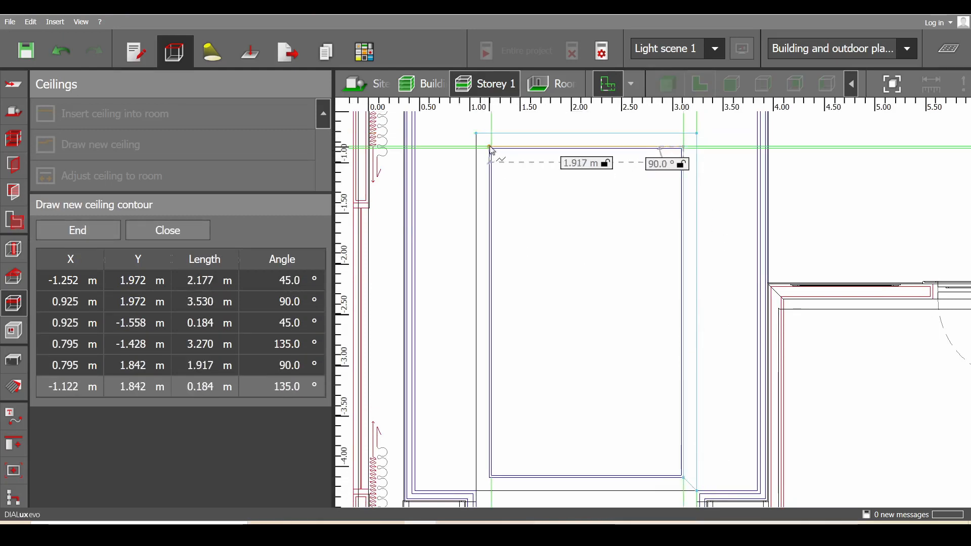
click(490, 147)
click(476, 133)
Measure the thickness of the cove bed in the ceiling section drawing.
scroll(553, 195, down, 3)
scroll(552, 195, down, 2)
middle_drag(552, 212, 755, 163)
scroll(510, 293, up, 6)
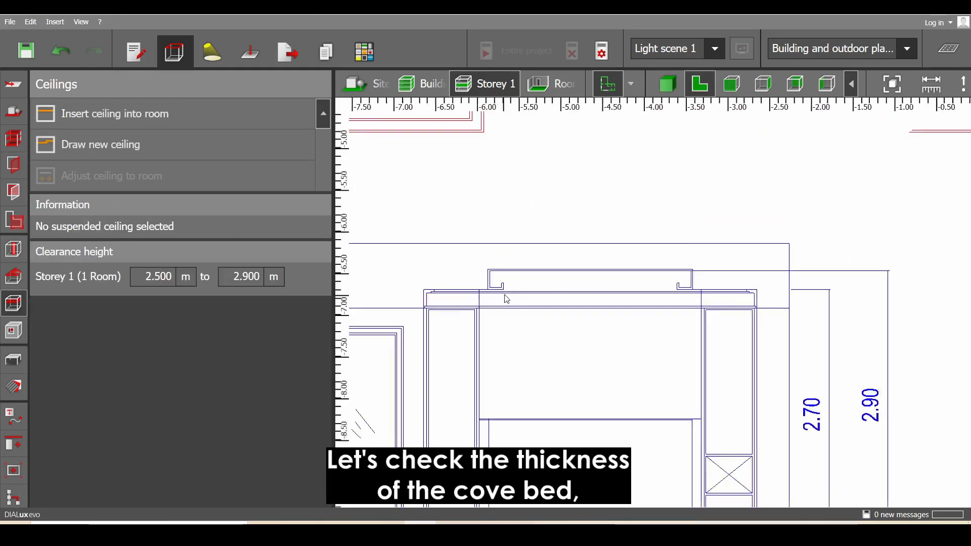
click(928, 87)
scroll(565, 308, up, 2)
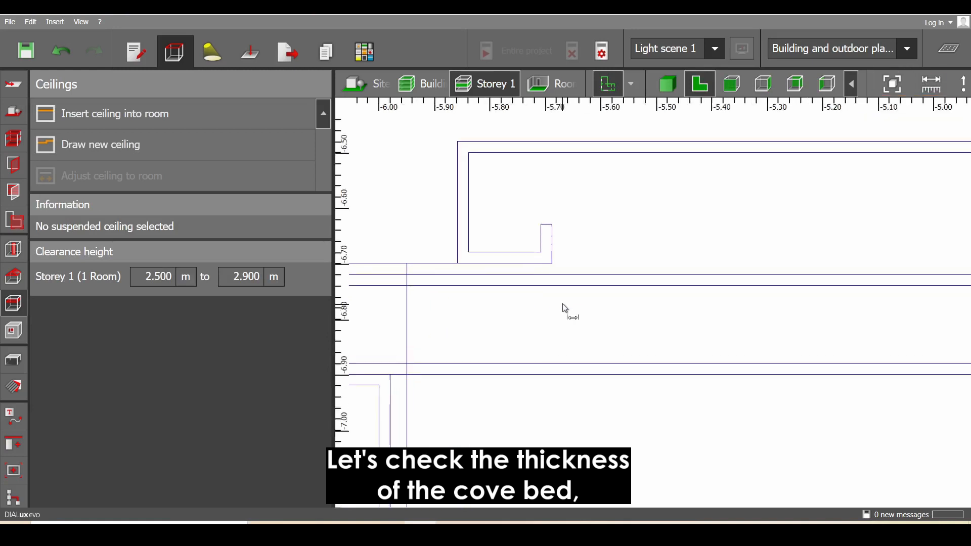
click(542, 254)
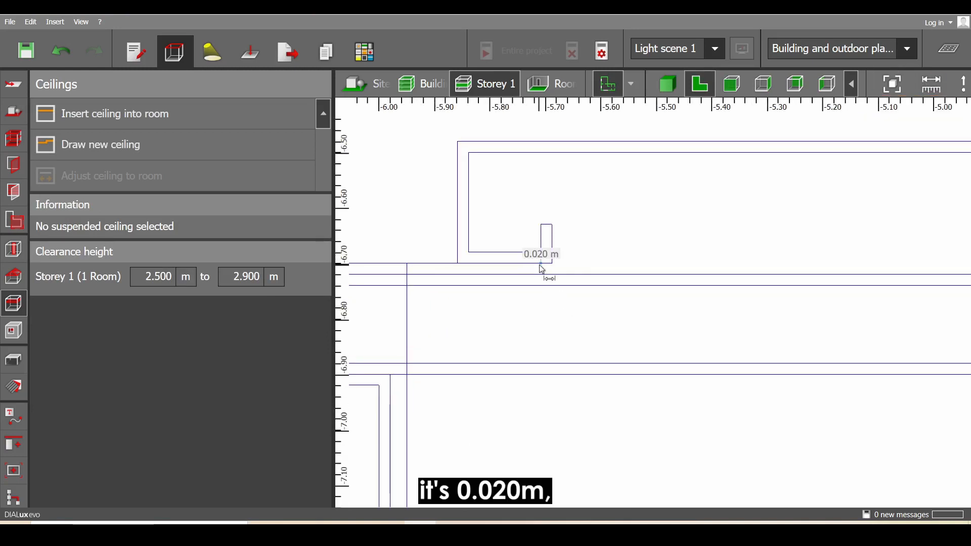
key(Escape)
Set the L-shaped cove-bed ceiling's thickness to 0.02 m.
scroll(552, 290, down, 6)
middle_drag(715, 301, 546, 394)
middle_drag(832, 200, 394, 422)
scroll(649, 359, up, 1)
click(733, 364)
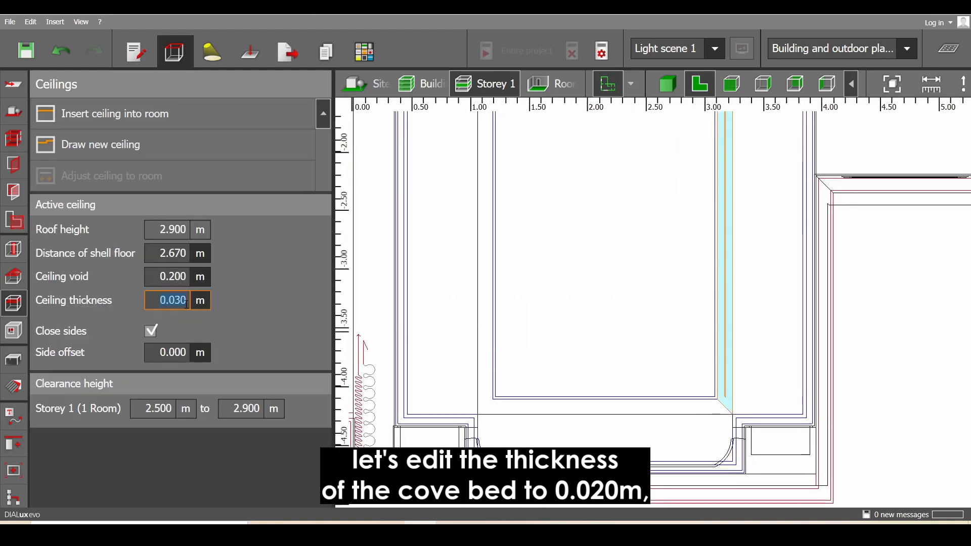
text(.02)
key(Return)
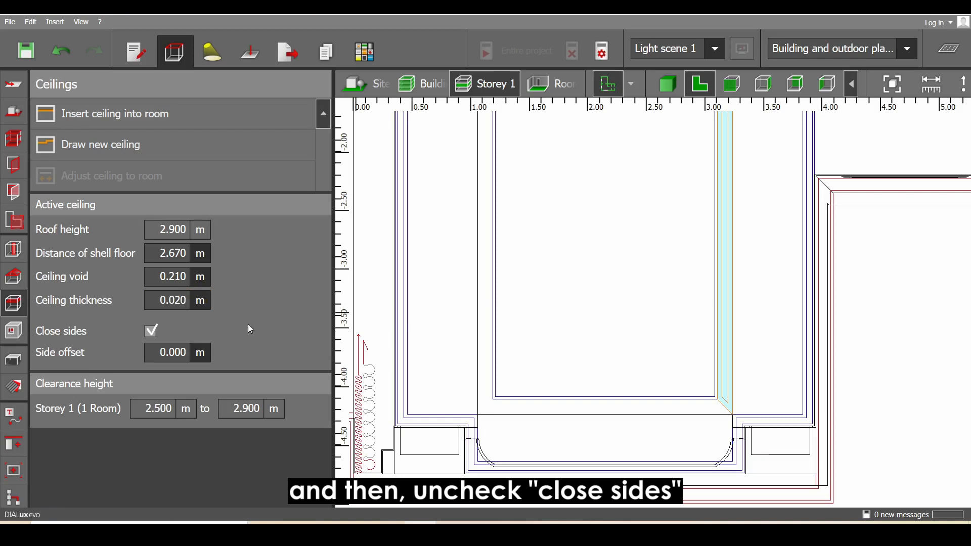
Turn off closed sides for the cove-bed ceiling and set its distance from the shell floor to 2.7 m.
click(150, 335)
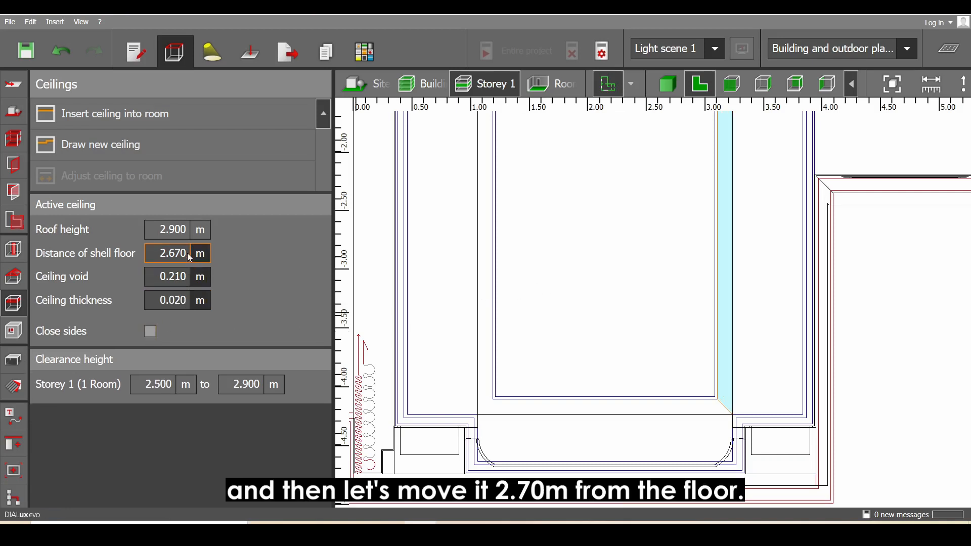
text(2.7)
key(Return)
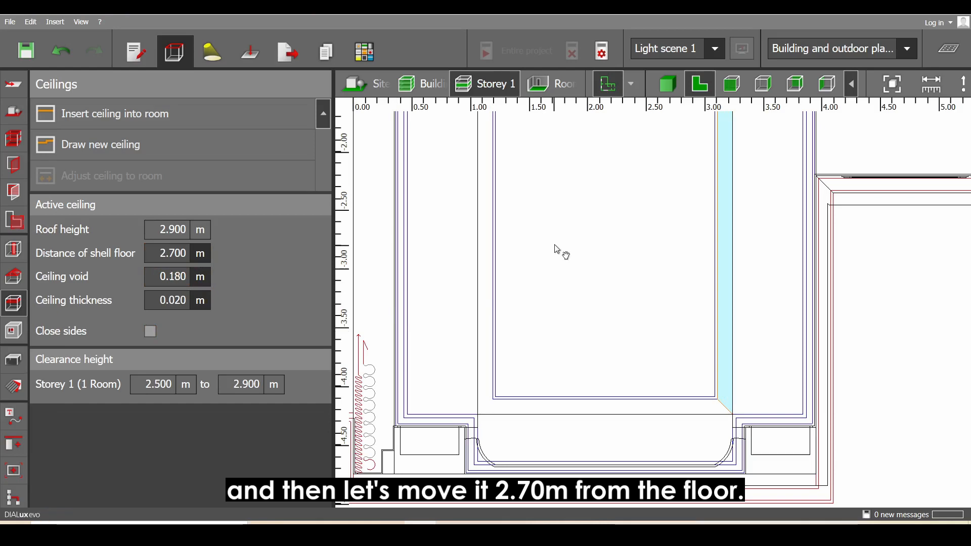
Inspect the L-shaped cove-bed ceiling in the perspective view and return to the floor plan.
click(667, 83)
right_drag(639, 204, 632, 283)
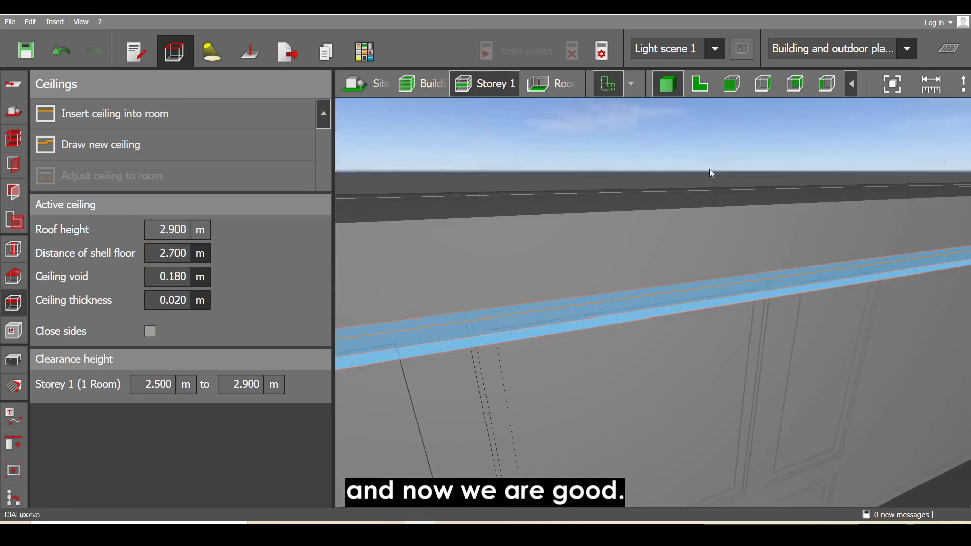
click(697, 89)
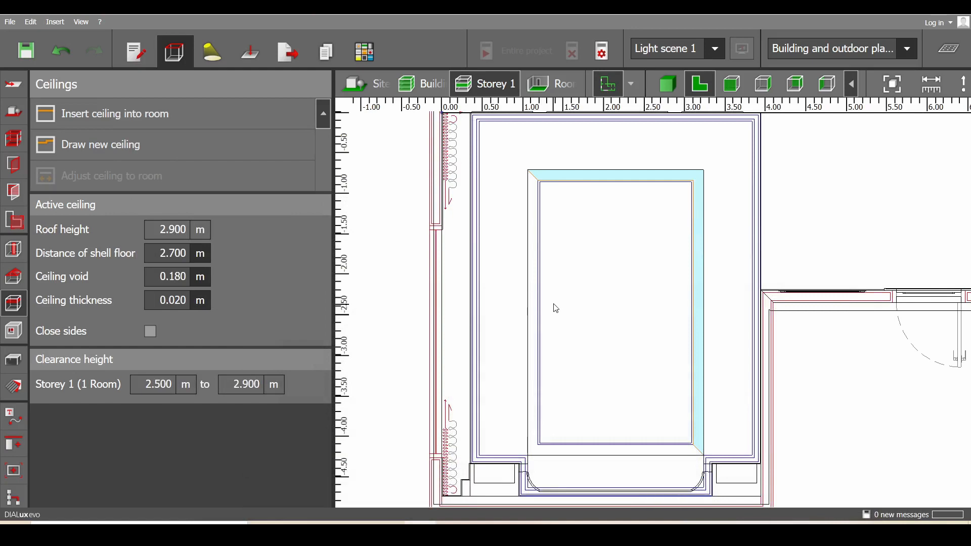
Duplicate the L-shaped cove-bed ceiling in place and rotate the copy by 180°.
key(ctrl+c)
key(ctrl+v)
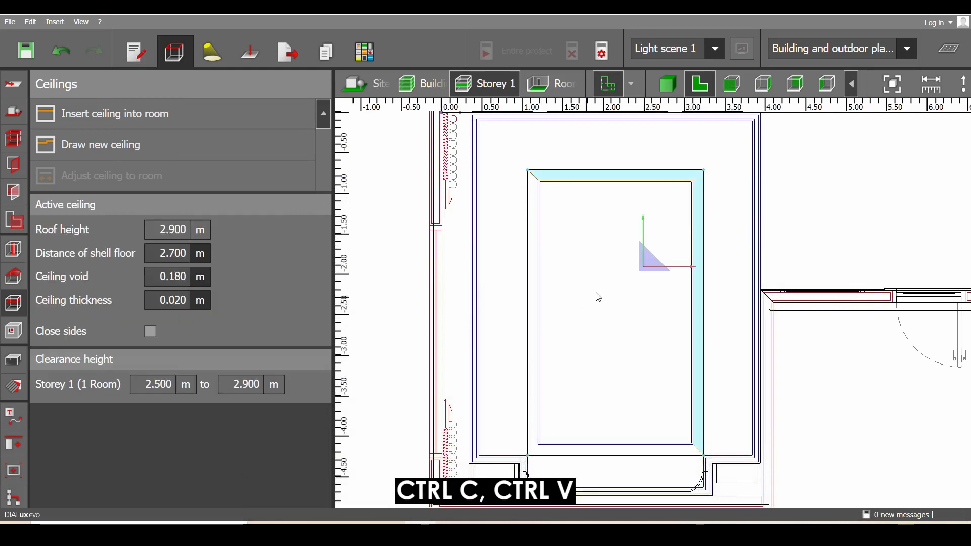
right_click(677, 177)
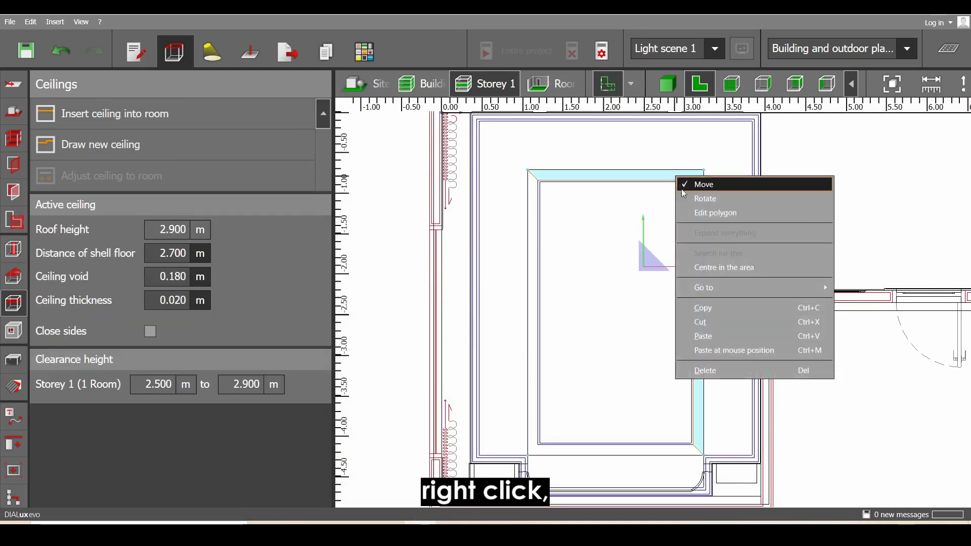
click(716, 200)
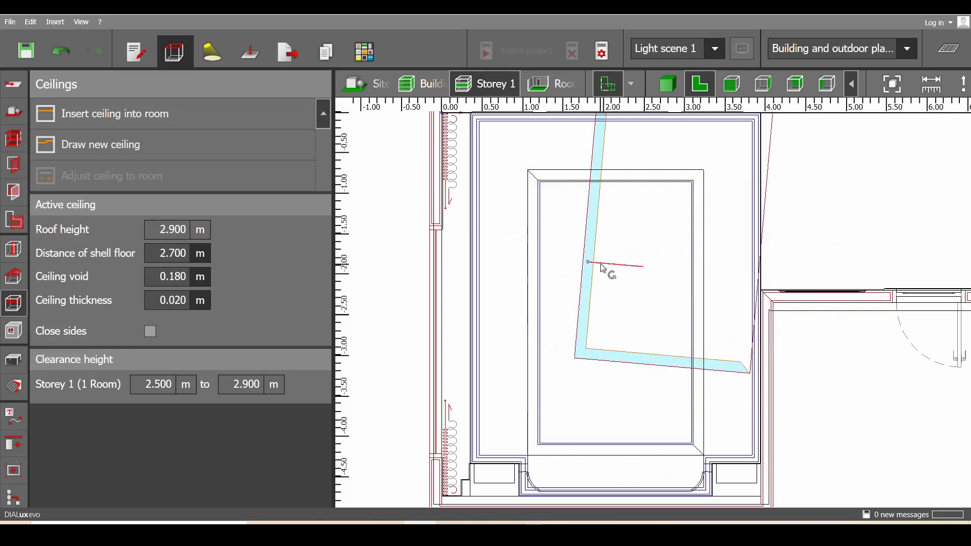
drag(601, 264, 600, 268)
Move the rotated copy onto the cove's window and headboard sides so its mitred ends meet the original, and check the opposite corner.
middle_drag(627, 210, 665, 335)
scroll(628, 221, up, 6)
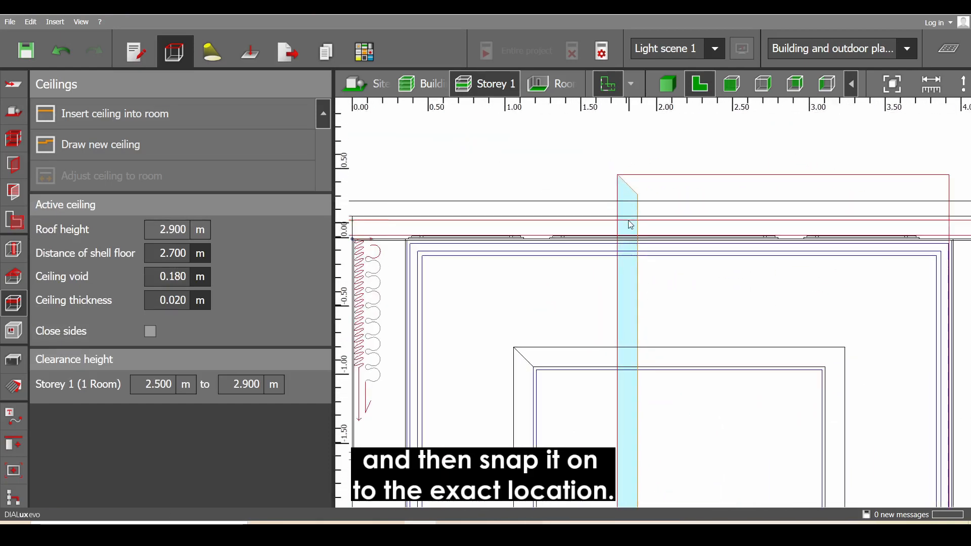
scroll(627, 177, up, 3)
right_click(616, 163)
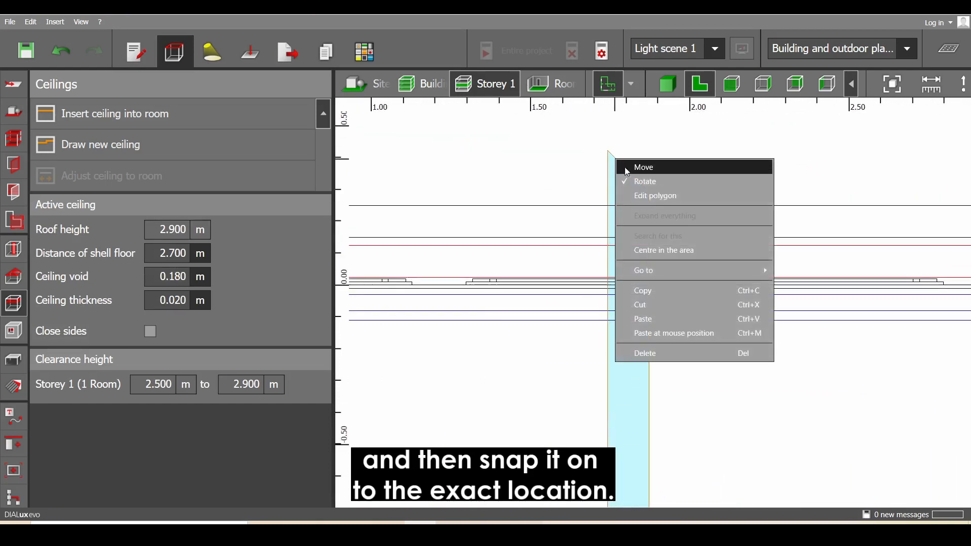
click(627, 166)
scroll(632, 162, down, 3)
drag(514, 344, 501, 373)
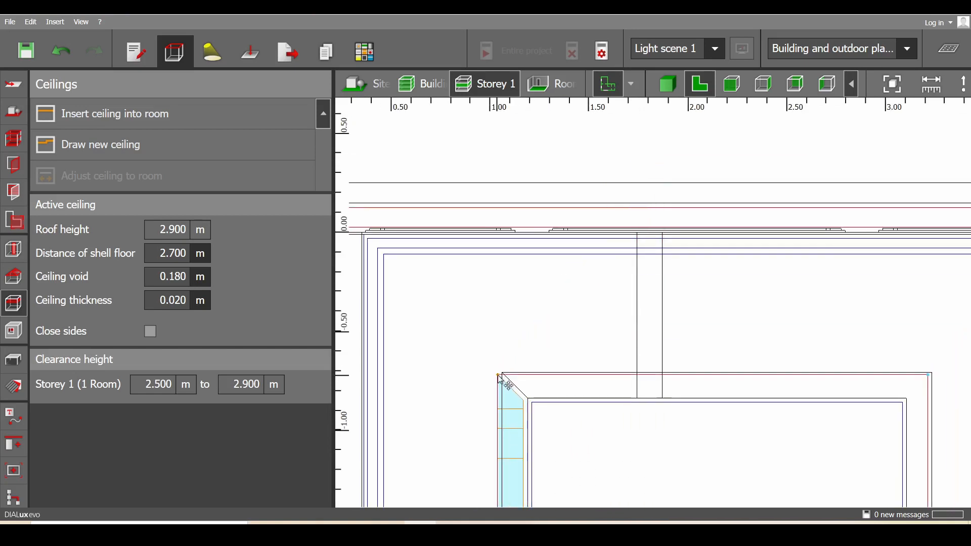
scroll(546, 396, down, 1)
middle_drag(658, 455, 537, 178)
scroll(612, 376, up, 6)
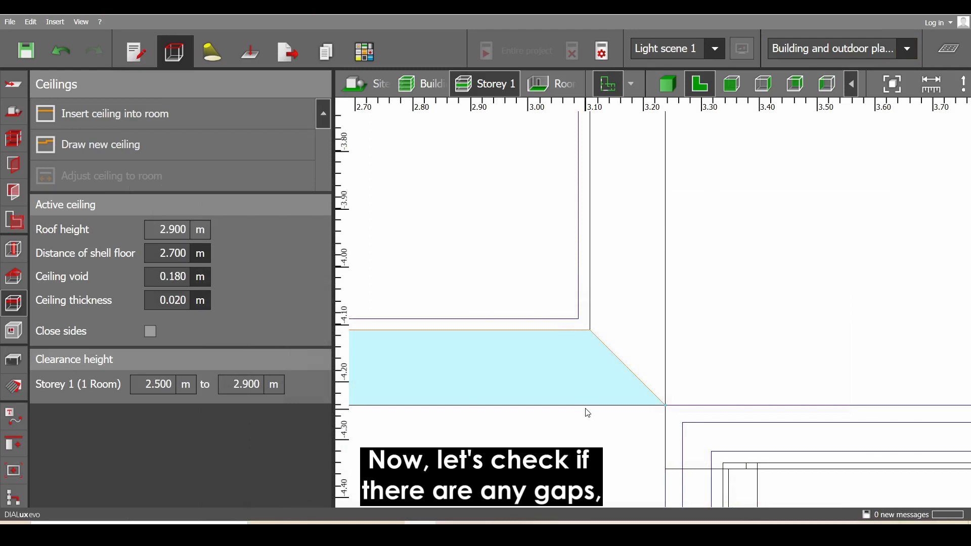
Inspect the cove-bed ceilings' mitred joint at the window-side corner opposite the headboard for gaps.
scroll(587, 412, down, 15)
middle_drag(475, 263, 717, 474)
middle_drag(553, 137, 570, 222)
scroll(569, 222, up, 1)
scroll(569, 230, up, 3)
scroll(602, 301, up, 2)
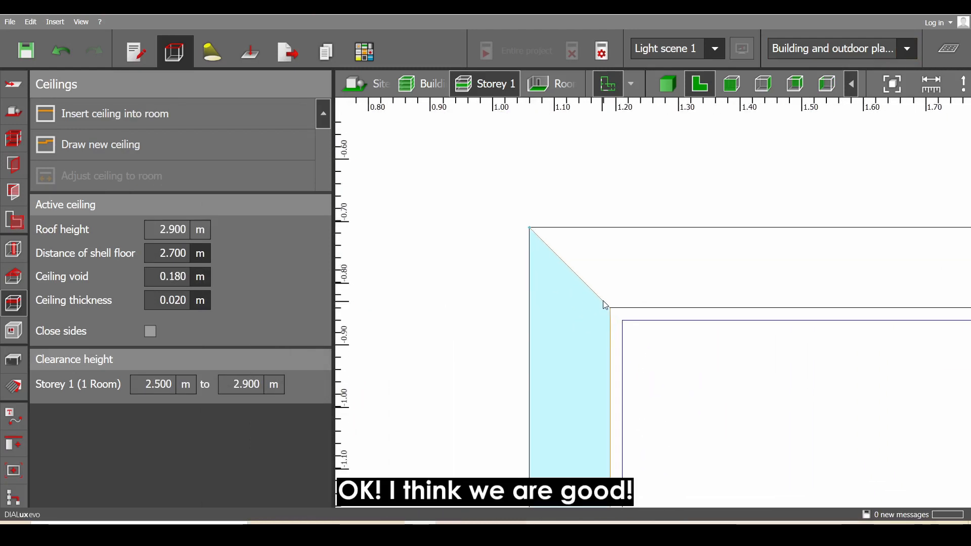
scroll(606, 305, down, 2)
scroll(606, 305, down, 8)
middle_drag(616, 331, 484, 277)
scroll(530, 288, up, 1)
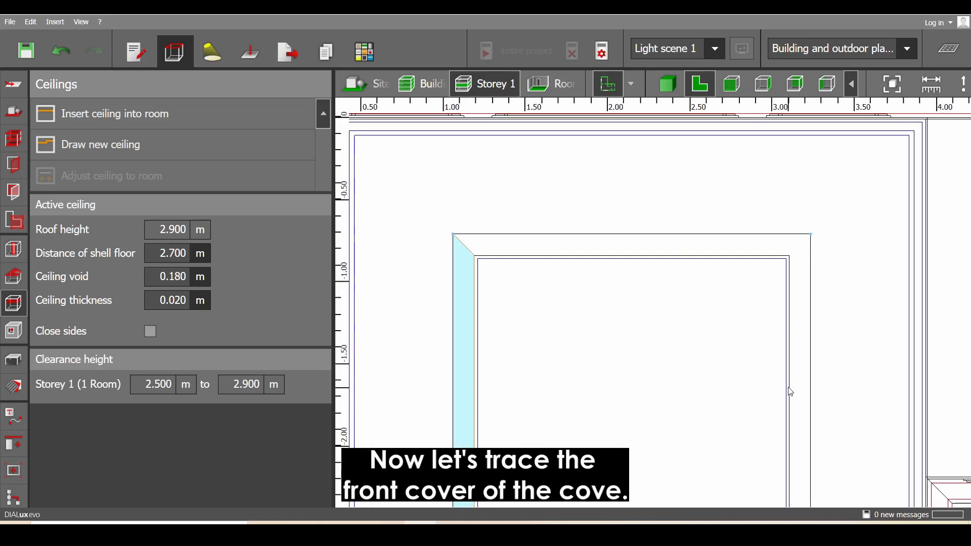
Draw a new L-shaped ceiling for the cove's front cover along the inner edges opposite the headboard and window.
middle_drag(790, 392, 794, 344)
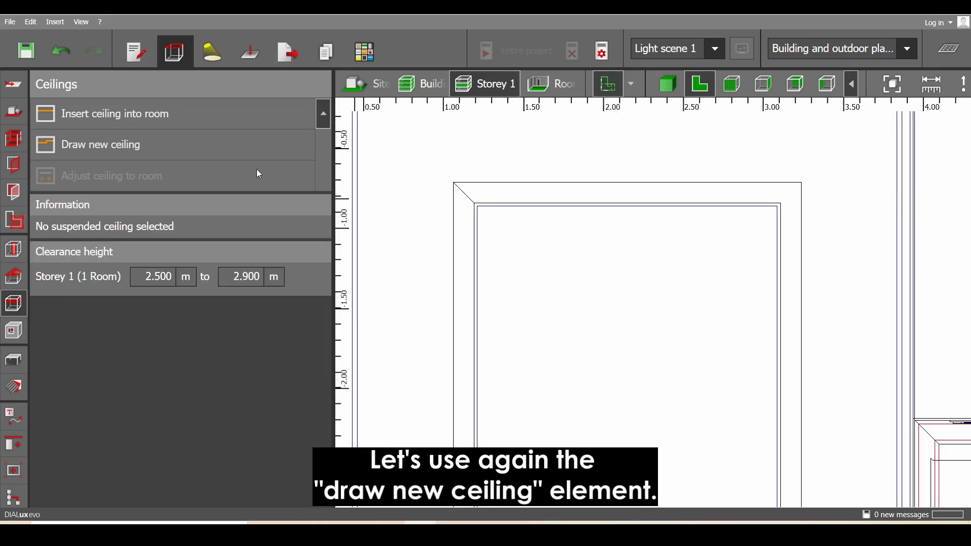
click(207, 153)
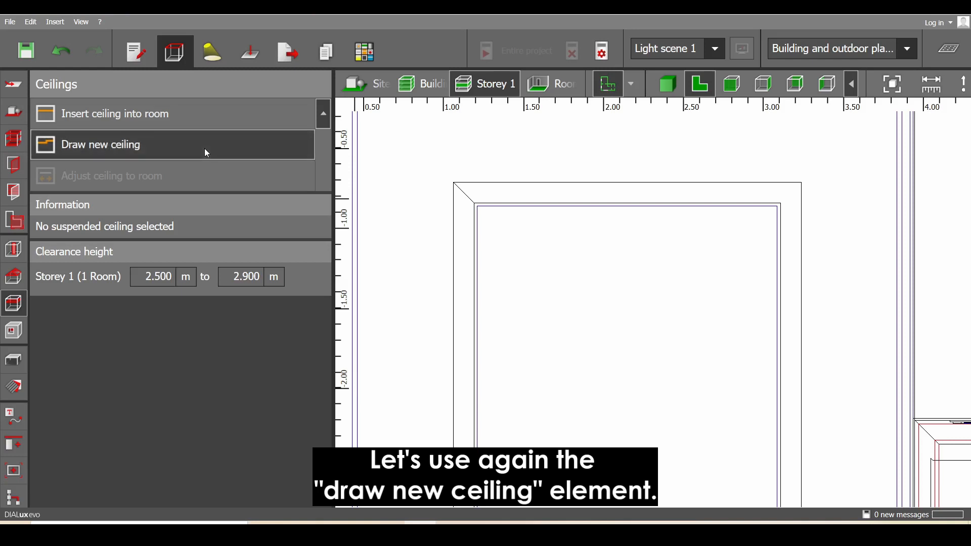
click(476, 204)
click(781, 203)
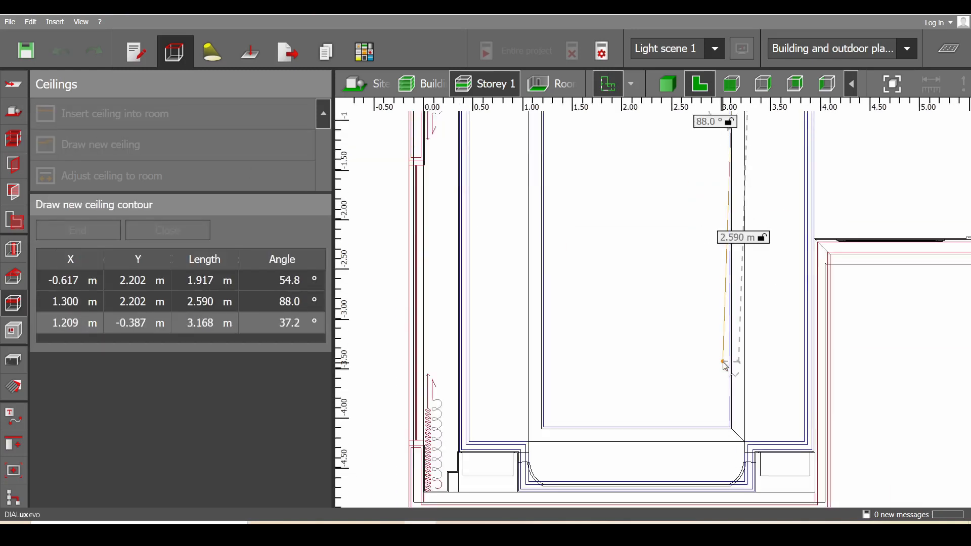
click(728, 377)
click(725, 374)
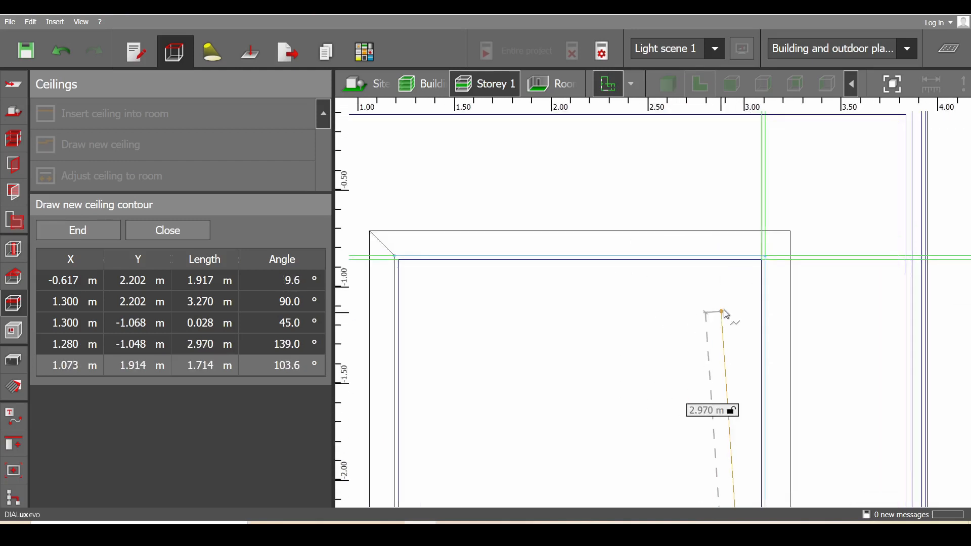
click(763, 260)
click(395, 262)
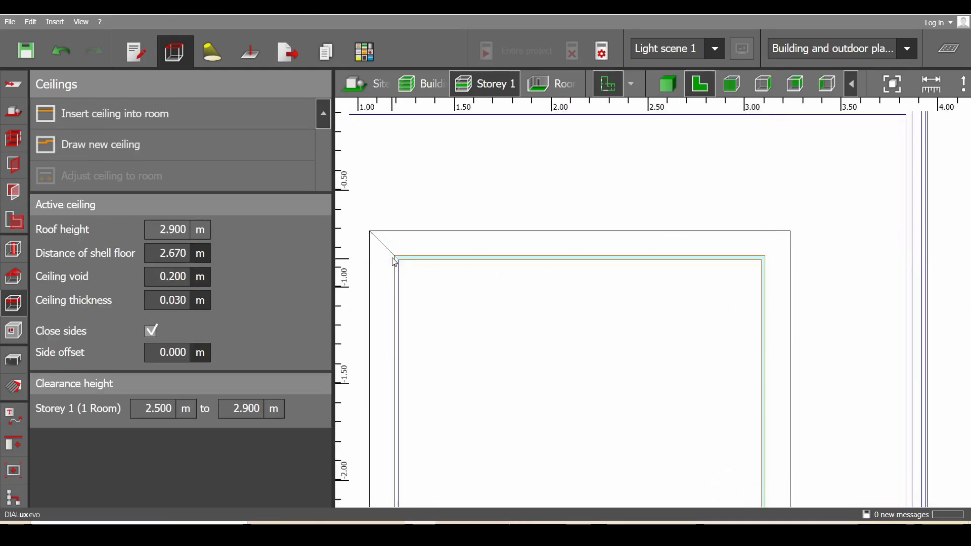
Measure the height of the cove's front cover in the elevation drawing.
scroll(436, 281, down, 5)
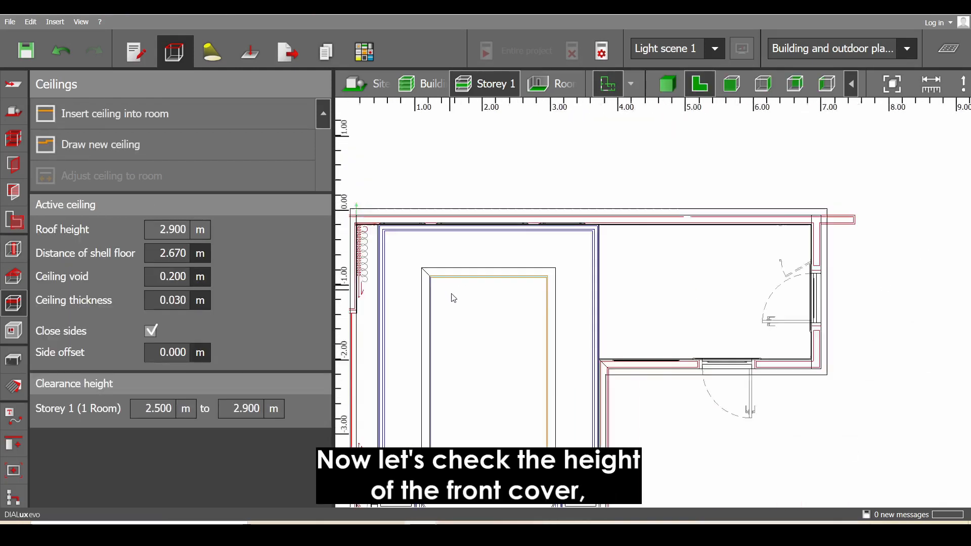
scroll(602, 199, up, 8)
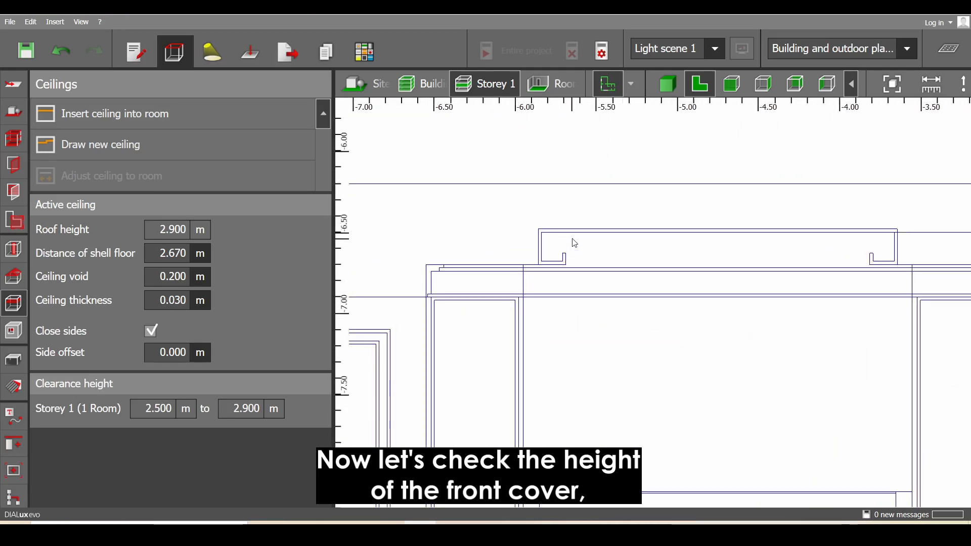
click(564, 260)
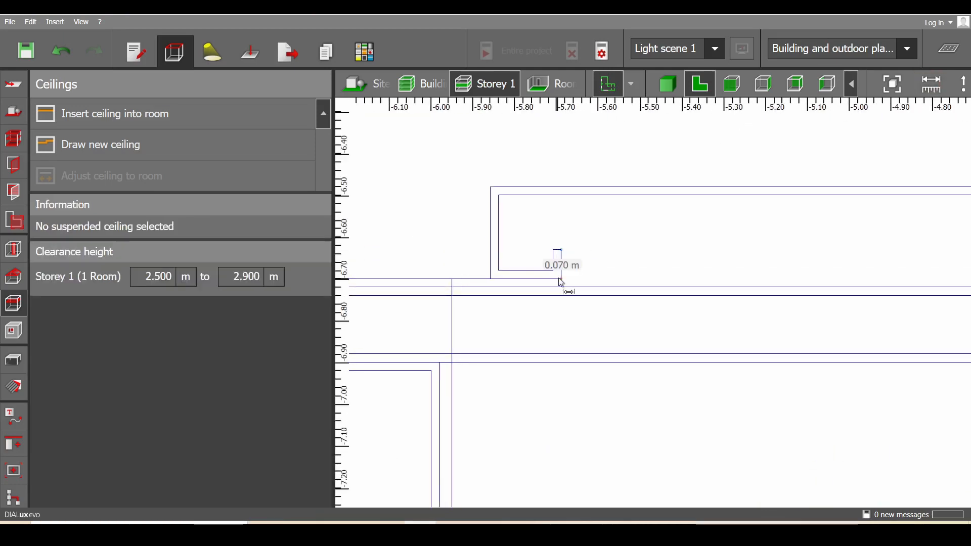
scroll(562, 282, down, 5)
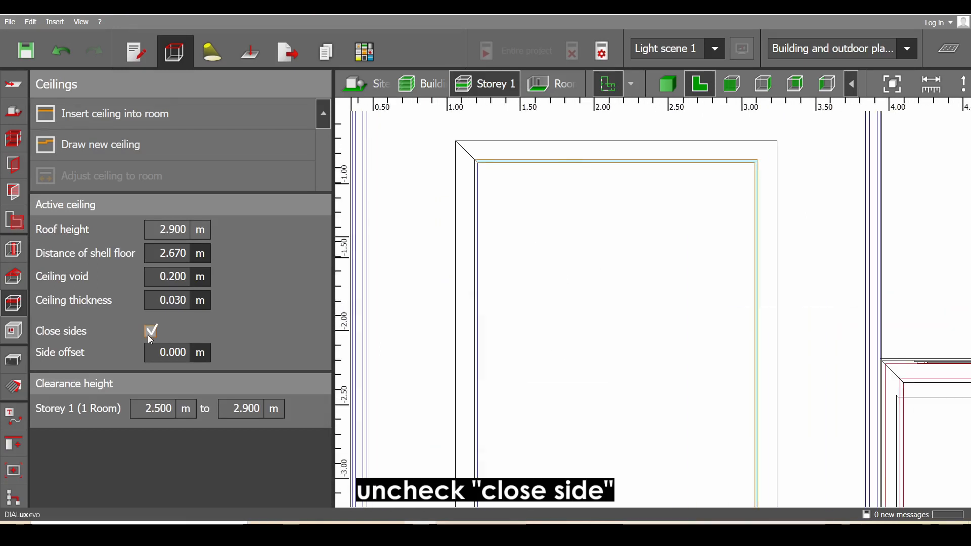
Turn off closed sides for the front-cover ceiling, set its thickness to 0.07 m and its distance from the shell floor to 2.7 m.
click(150, 331)
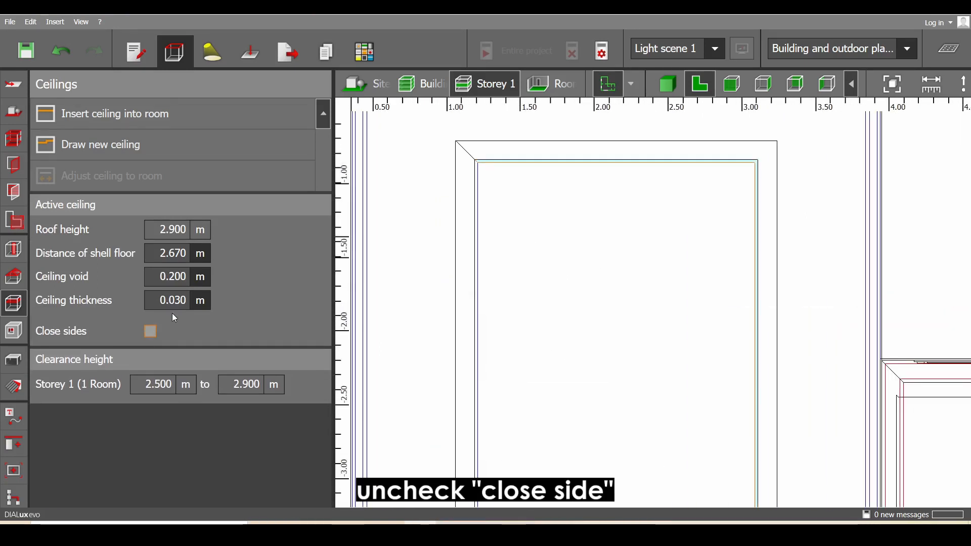
click(175, 301)
double_click(175, 301)
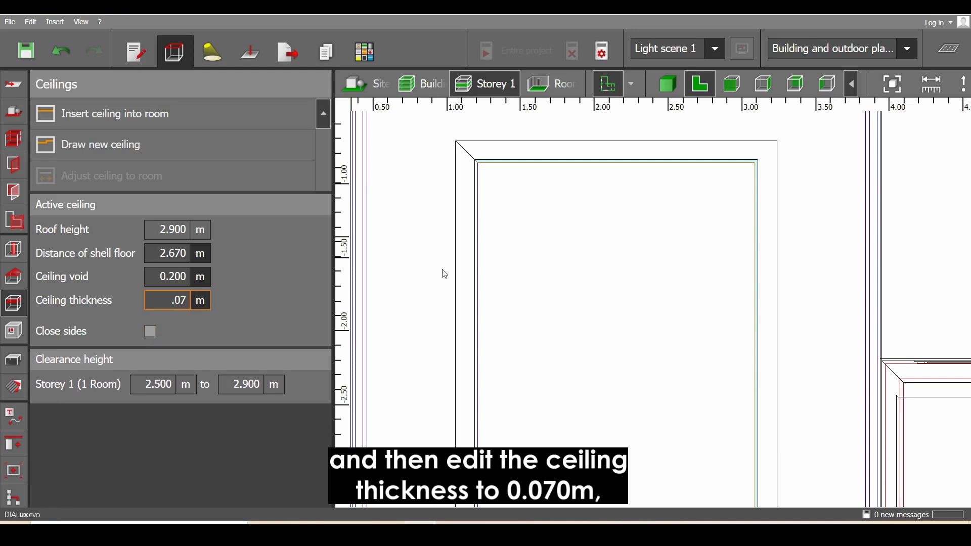
text(.07)
key(Return)
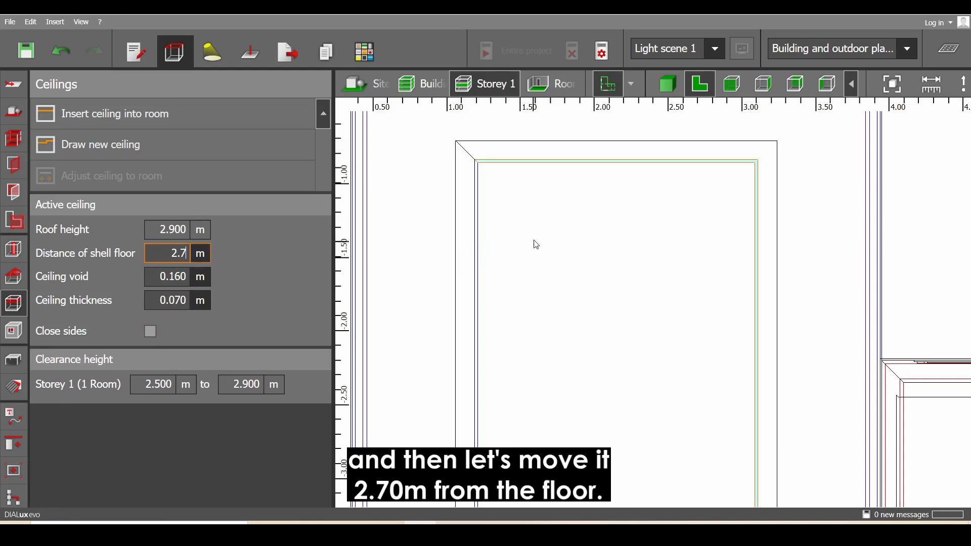
text(2.7)
key(Return)
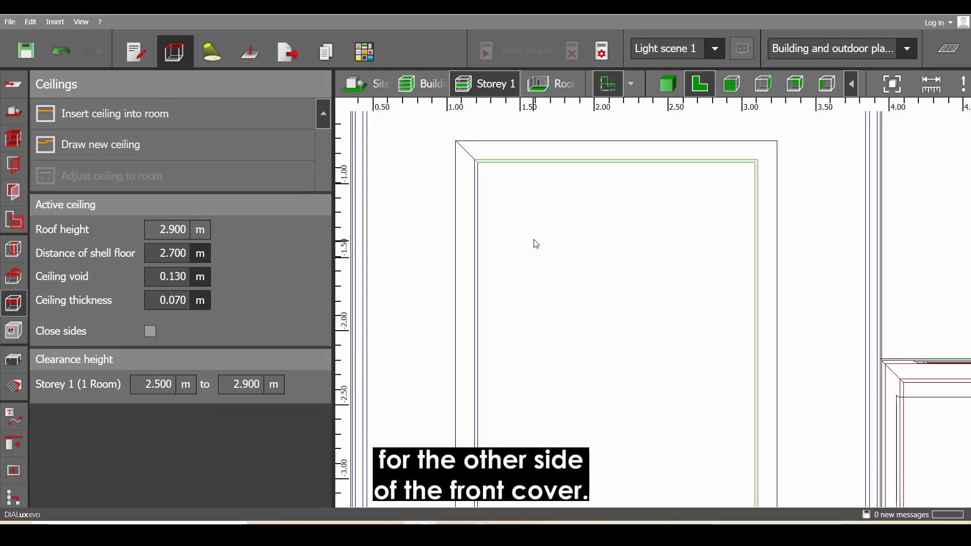
Duplicate the L-shaped front-cover ceiling in place and rotate the copy by 180°.
key(ctrl+c)
key(ctrl+v)
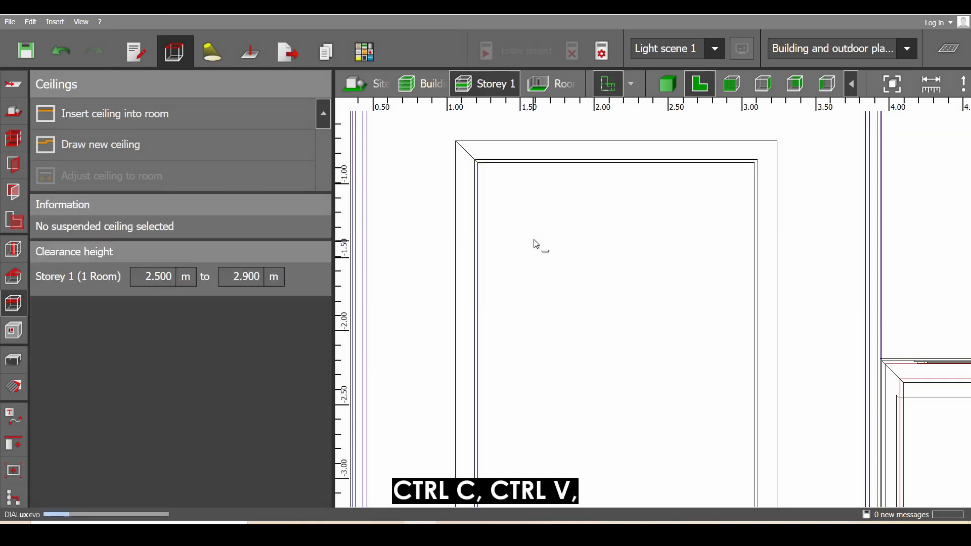
right_click(759, 194)
click(771, 209)
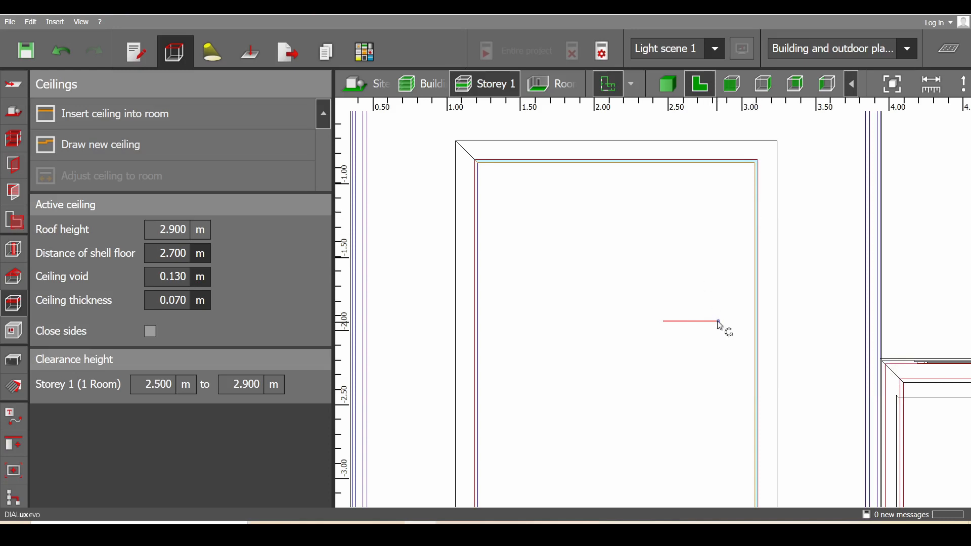
drag(720, 324, 605, 323)
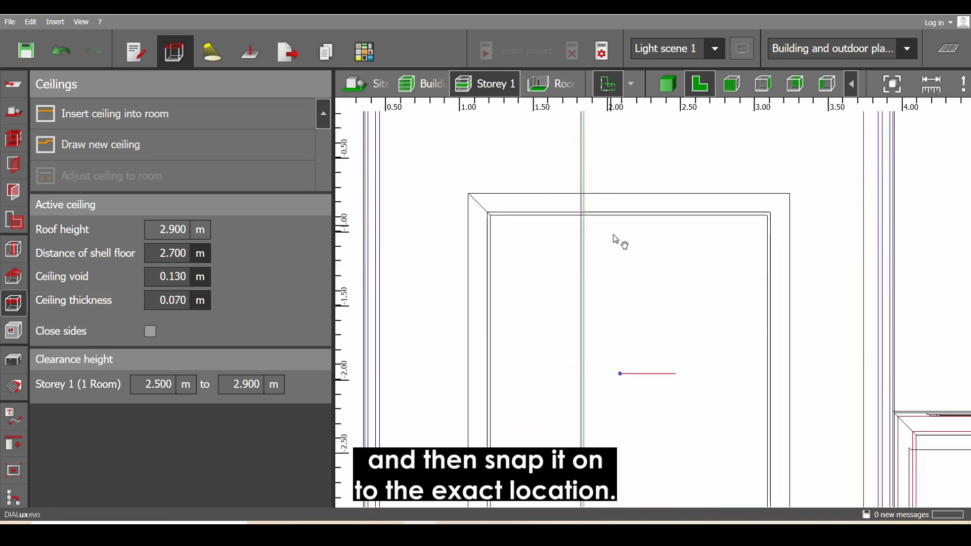
Move the rotated front-cover copy onto the cove's window and headboard sides, snapping it to the inner cove corner.
middle_drag(613, 234, 647, 362)
scroll(629, 278, up, 3)
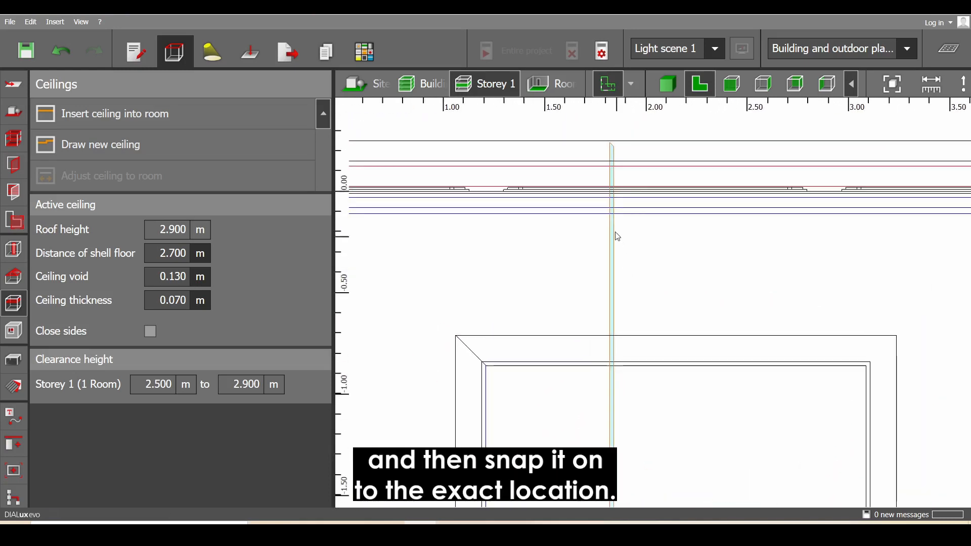
right_click(615, 157)
click(627, 158)
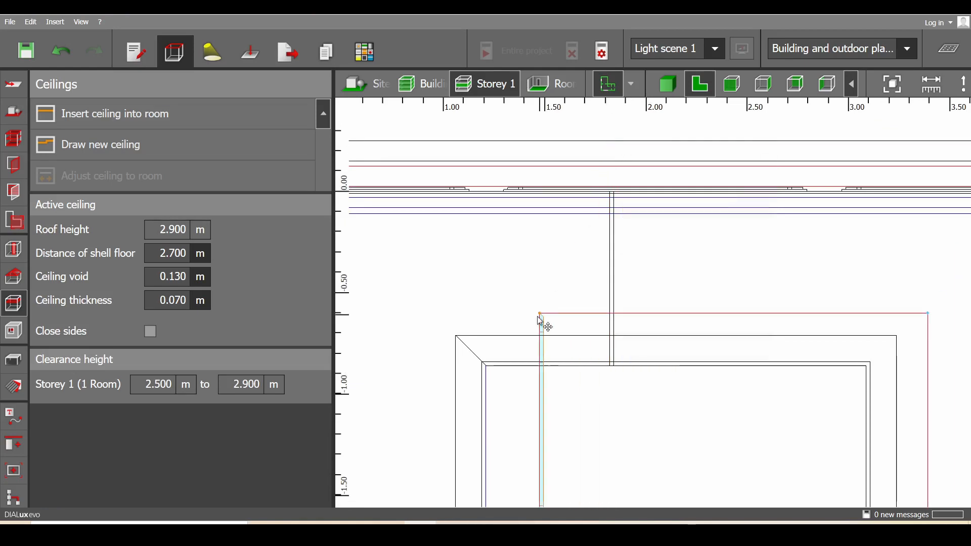
click(481, 362)
click(664, 172)
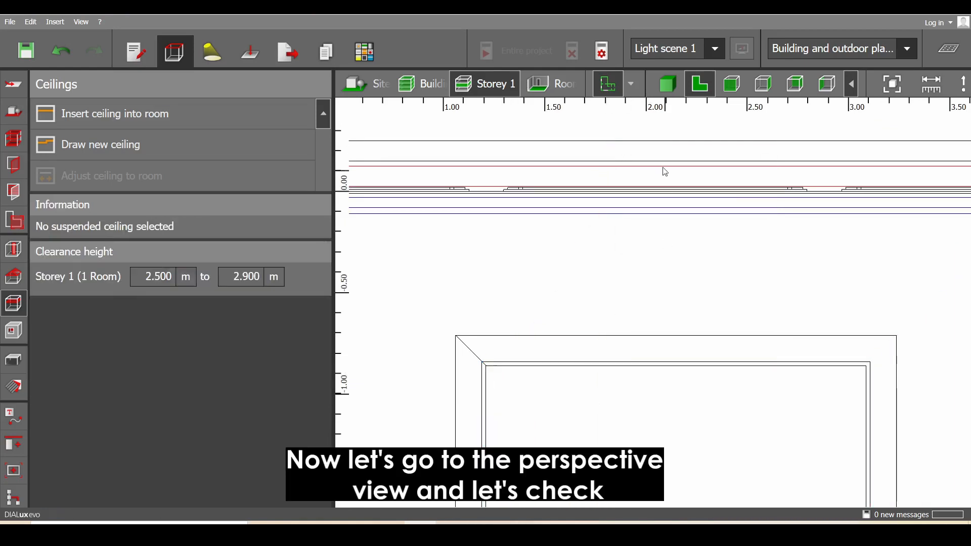
Inspect the cove's front covers in the perspective view.
click(666, 90)
scroll(691, 287, up, 3)
right_drag(690, 286, 851, 413)
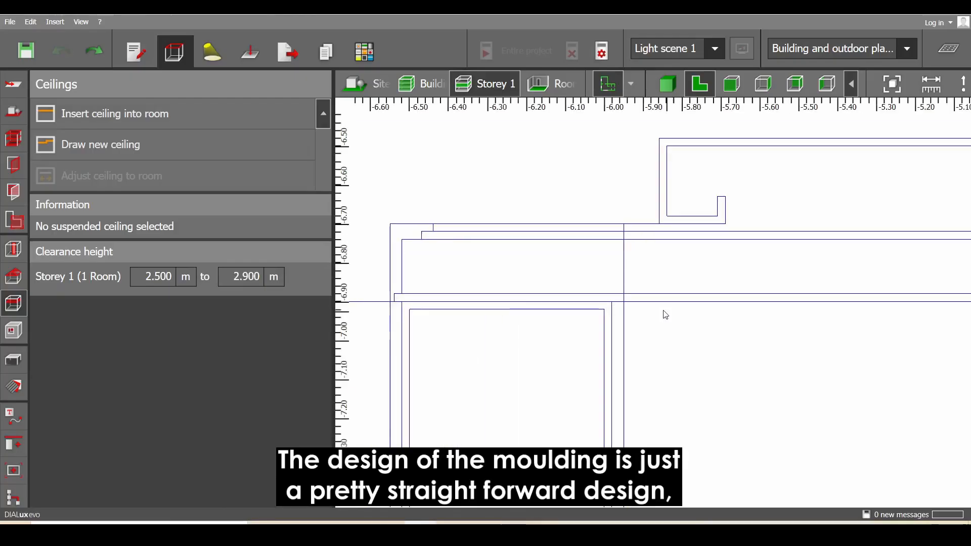
Start the uppermost moulding layer as a new ceiling, tracing 4.340 m along the window side and 3.597 m along the wall opposite the headboard.
scroll(663, 314, up, 3)
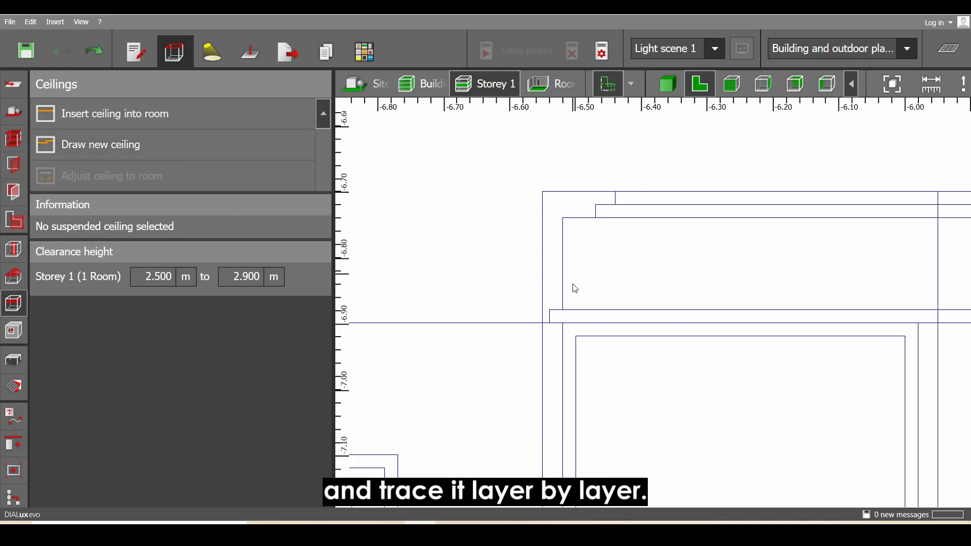
click(231, 153)
scroll(641, 343, down, 10)
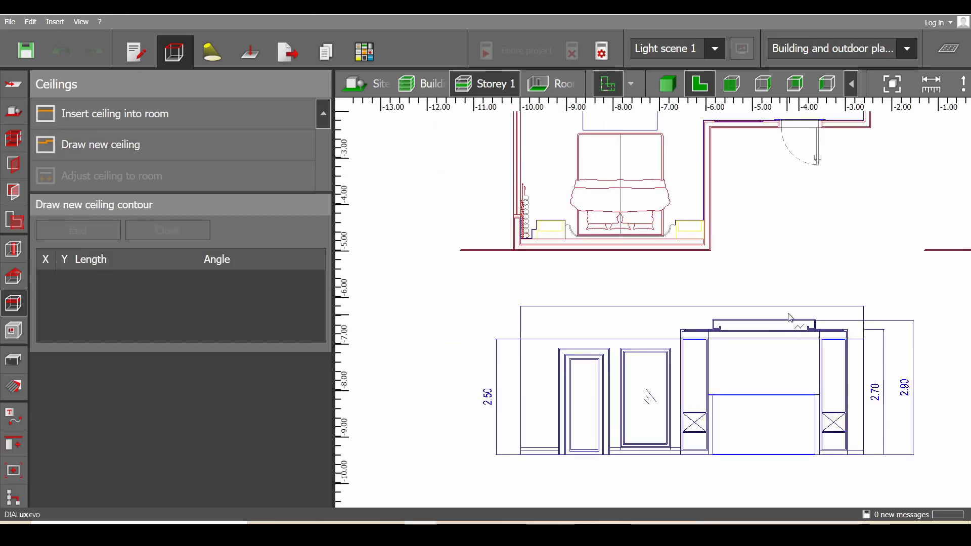
scroll(790, 317, down, 3)
middle_drag(789, 318, 567, 418)
scroll(630, 398, up, 15)
click(525, 354)
scroll(657, 395, down, 8)
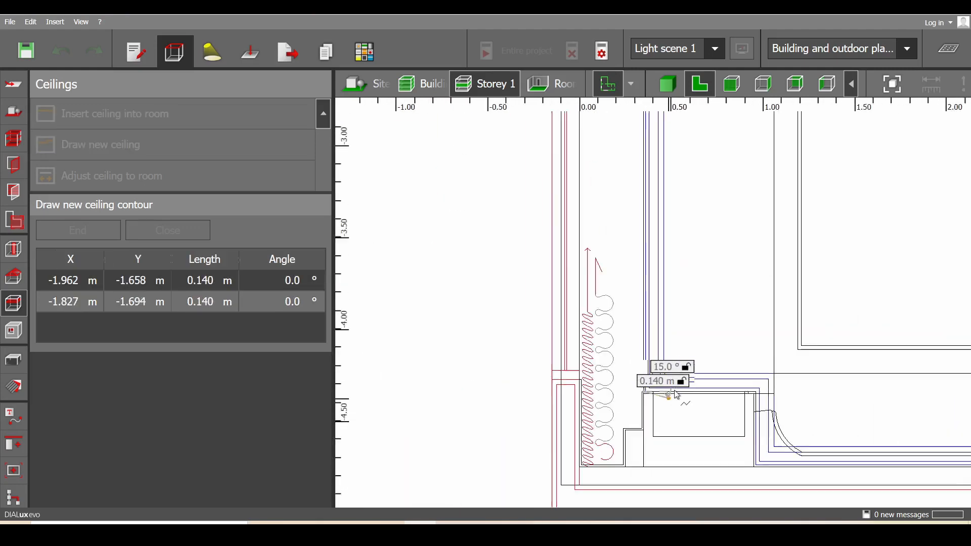
scroll(675, 395, down, 6)
scroll(678, 186, up, 6)
middle_drag(677, 186, 614, 402)
scroll(589, 305, up, 6)
click(545, 303)
scroll(550, 366, down, 9)
scroll(749, 377, up, 7)
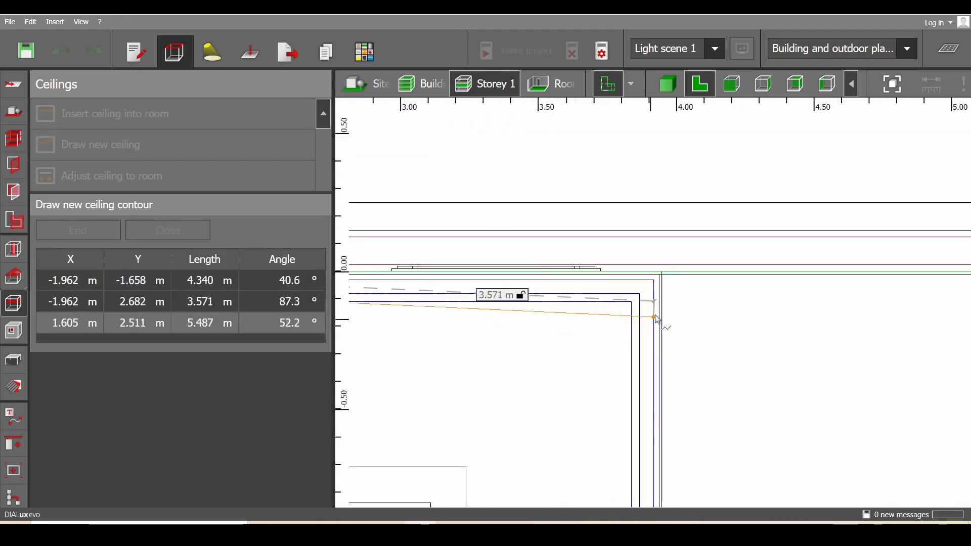
click(662, 273)
Continue the moulding contour 4.350 m along the side opposite the window, 0.710 m along the headboard side and 0.110 m inward.
scroll(670, 400, down, 6)
middle_drag(671, 435, 696, 217)
scroll(695, 384, up, 8)
click(696, 376)
middle_drag(695, 379, 947, 379)
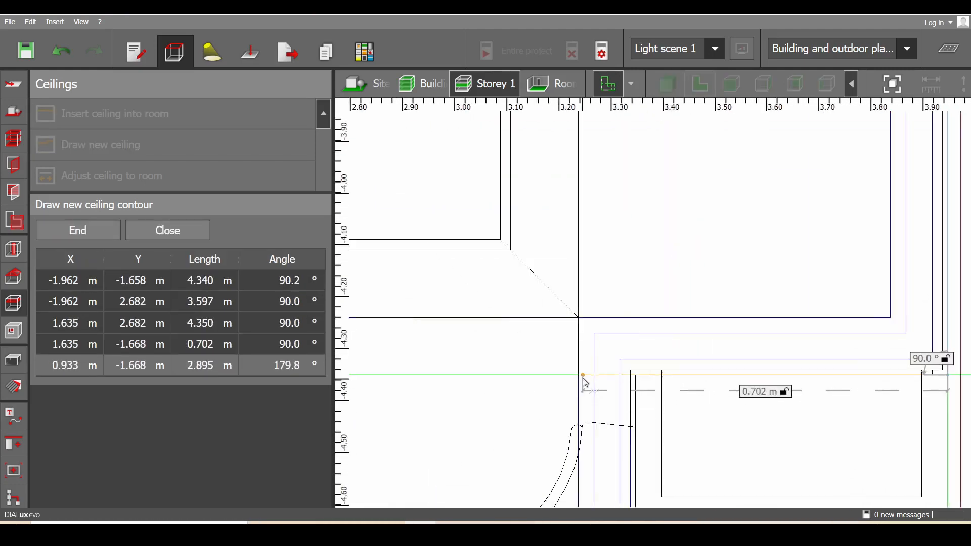
click(578, 375)
click(579, 317)
Trace the moulding layer's inner edge 0.600 m outward, along the side opposite the window, and 3.360 m across towards the window.
click(890, 318)
scroll(753, 372, down, 8)
scroll(739, 284, up, 5)
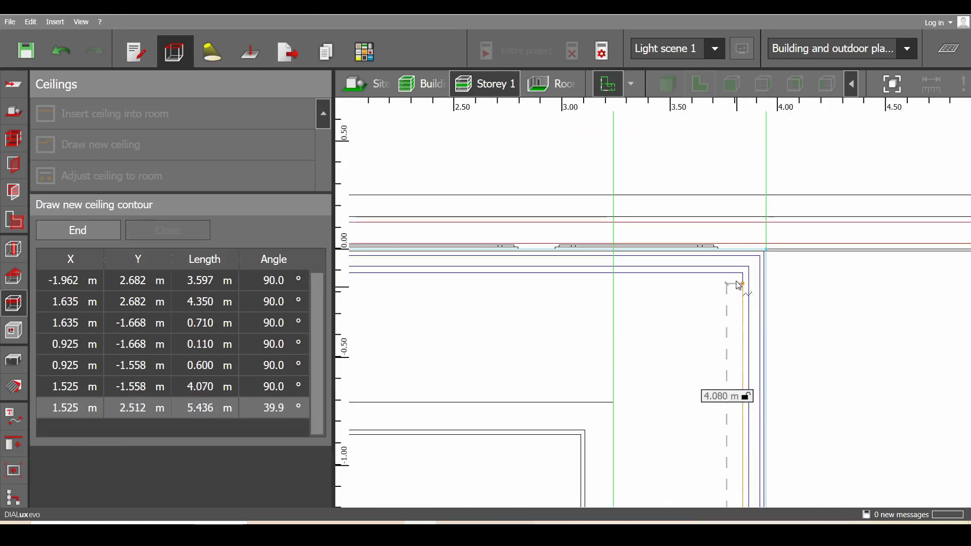
scroll(533, 334, down, 7)
scroll(415, 332, up, 7)
click(423, 250)
scroll(587, 192, down, 5)
scroll(548, 470, up, 5)
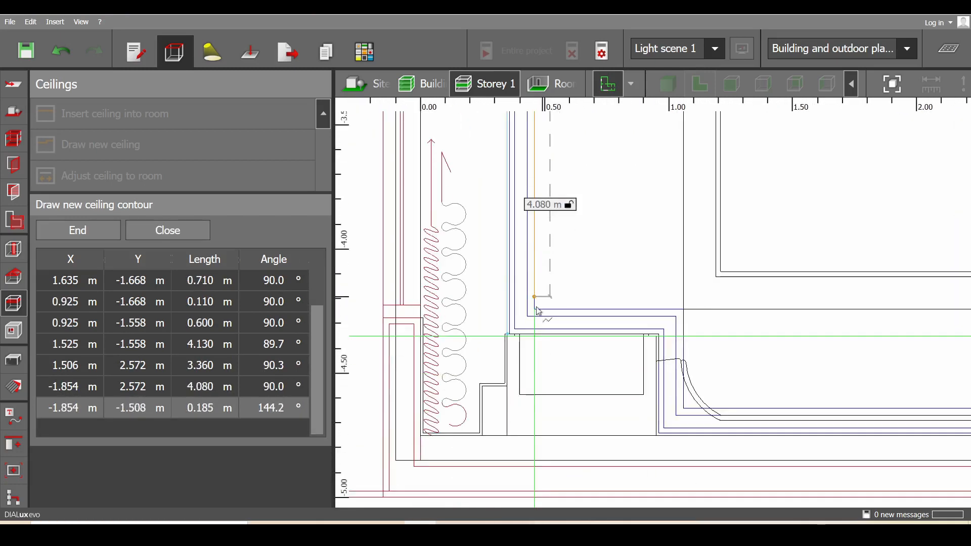
Complete the inner edge with 4.130 m along the window side, 0.600 m inward and 0.110 m towards the headboard, and close the contour.
scroll(535, 305, up, 8)
click(528, 345)
scroll(550, 344, down, 3)
middle_drag(869, 343, 608, 272)
scroll(608, 272, up, 1)
click(608, 271)
click(609, 356)
middle_drag(609, 355, 920, 348)
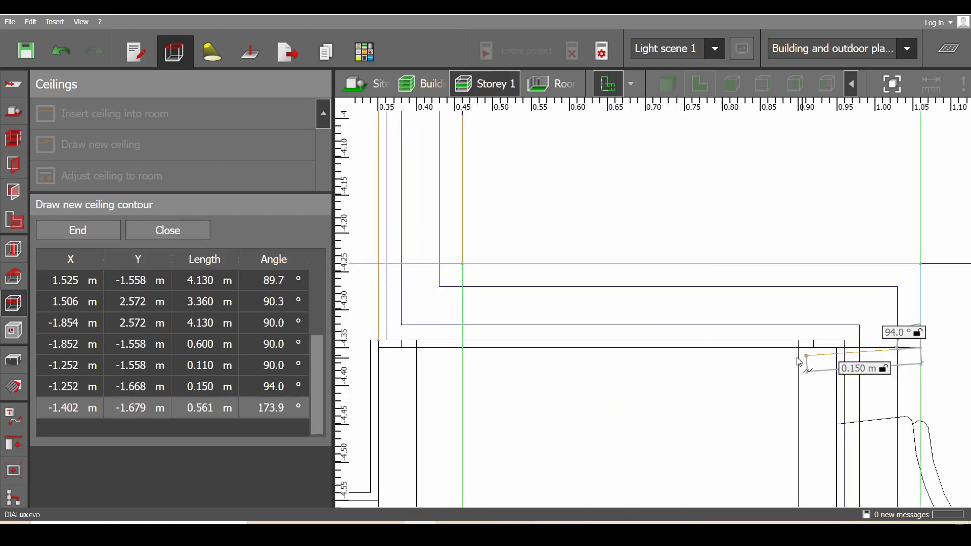
right_click(380, 350)
click(415, 366)
Measure the uppermost moulding layer's thickness and its distance from the floor in the elevation drawing.
scroll(652, 254, down, 10)
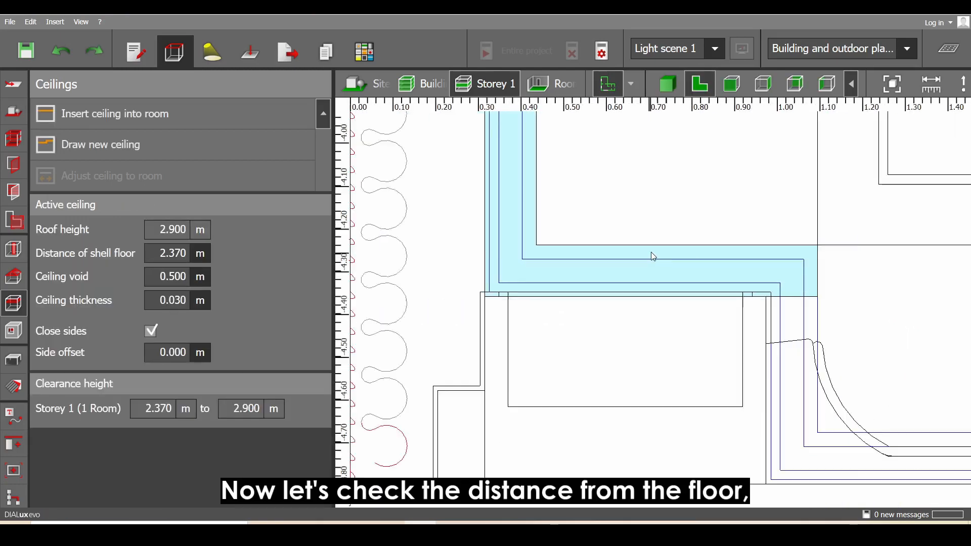
mouse_move(416, 448)
middle_down()
mouse_move(499, 390)
mouse_move(802, 304)
middle_up()
scroll(598, 316, up, 7)
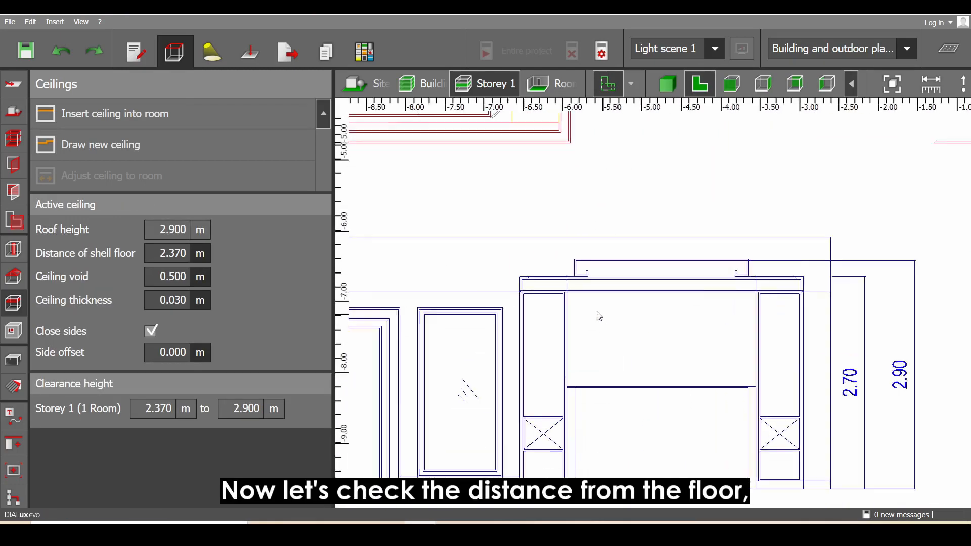
middle_drag(498, 280, 720, 309)
scroll(673, 266, up, 3)
scroll(667, 248, up, 3)
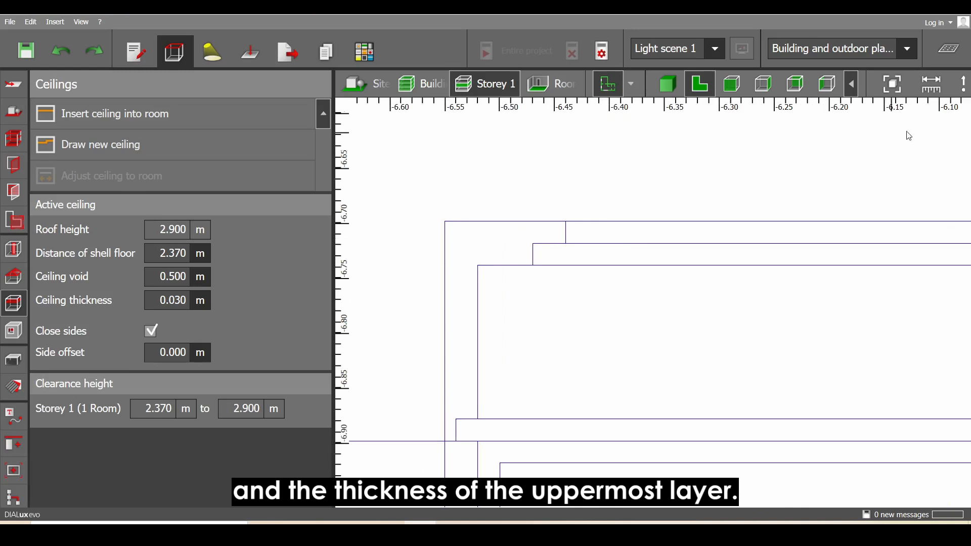
click(935, 93)
click(565, 244)
scroll(678, 308, down, 9)
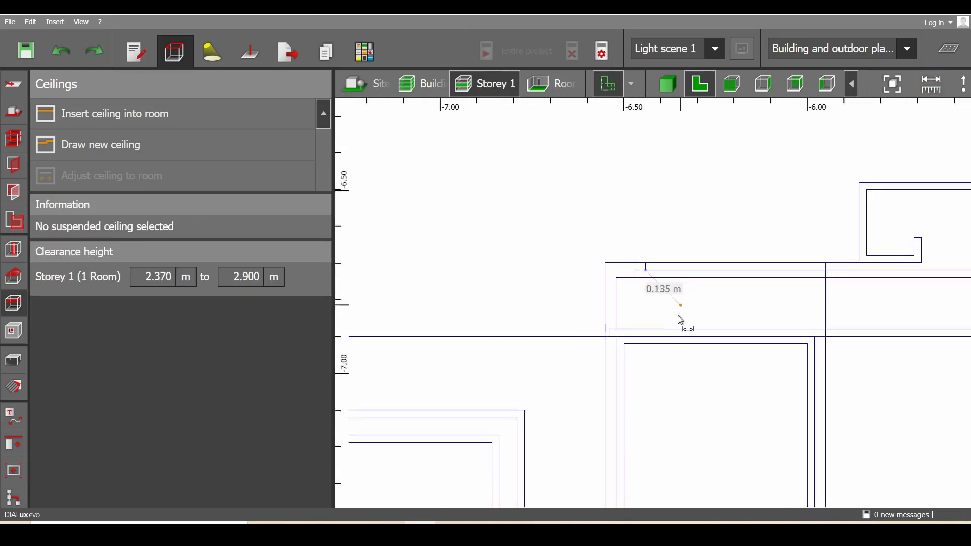
scroll(656, 395, up, 6)
click(608, 360)
scroll(624, 377, down, 3)
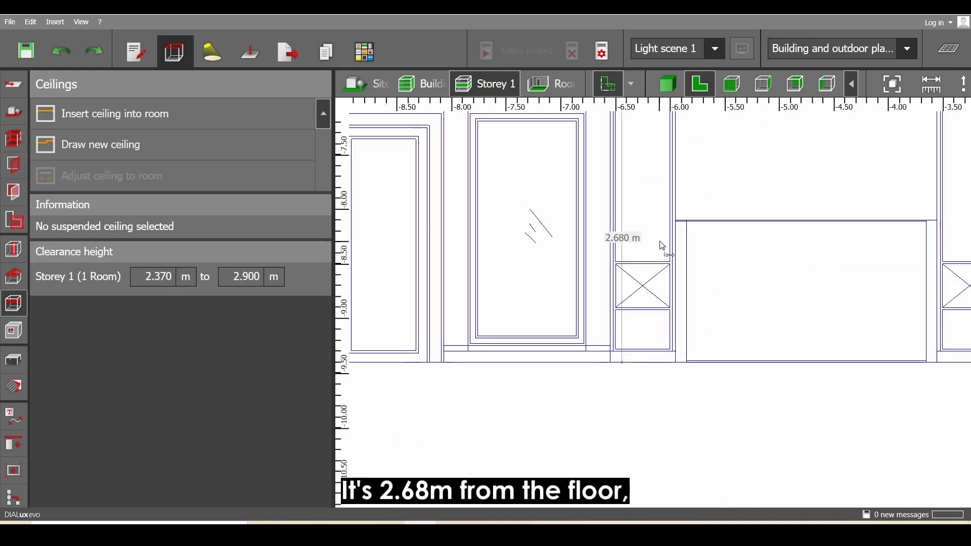
Check the uppermost moulding layer's thickness in the elevation drawing, and set that ceiling's thickness to 0.020 m.
scroll(637, 323, up, 8)
scroll(603, 254, up, 2)
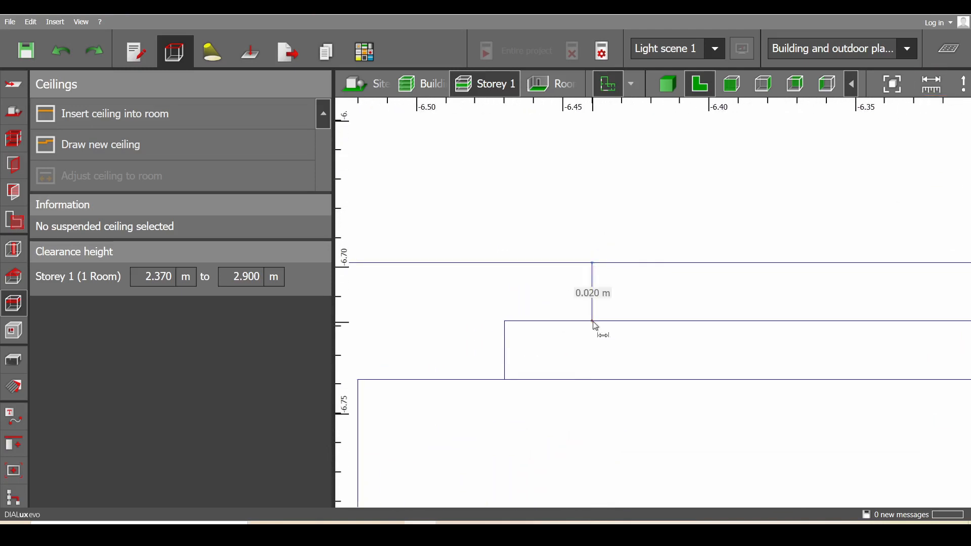
scroll(595, 325, down, 10)
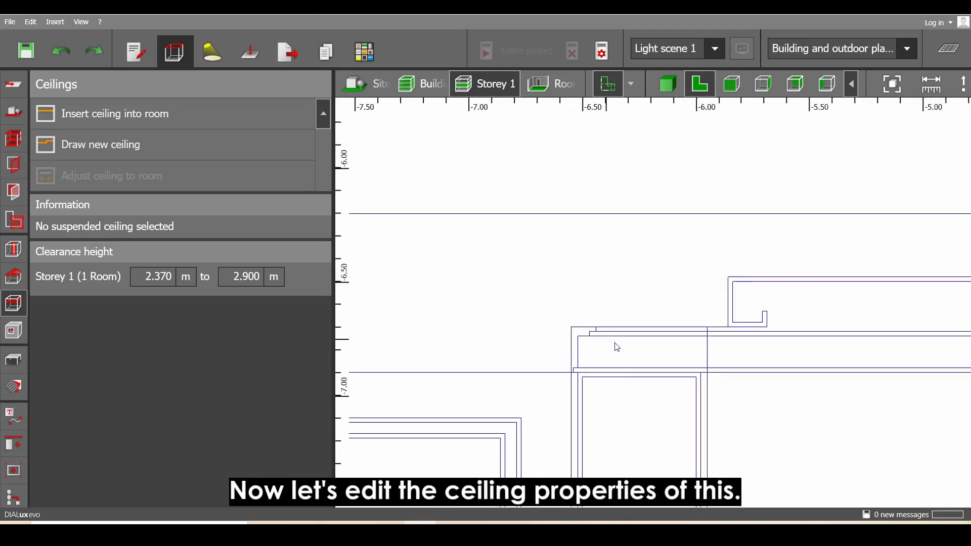
middle_drag(779, 272, 494, 356)
middle_drag(899, 284, 673, 344)
scroll(748, 293, up, 6)
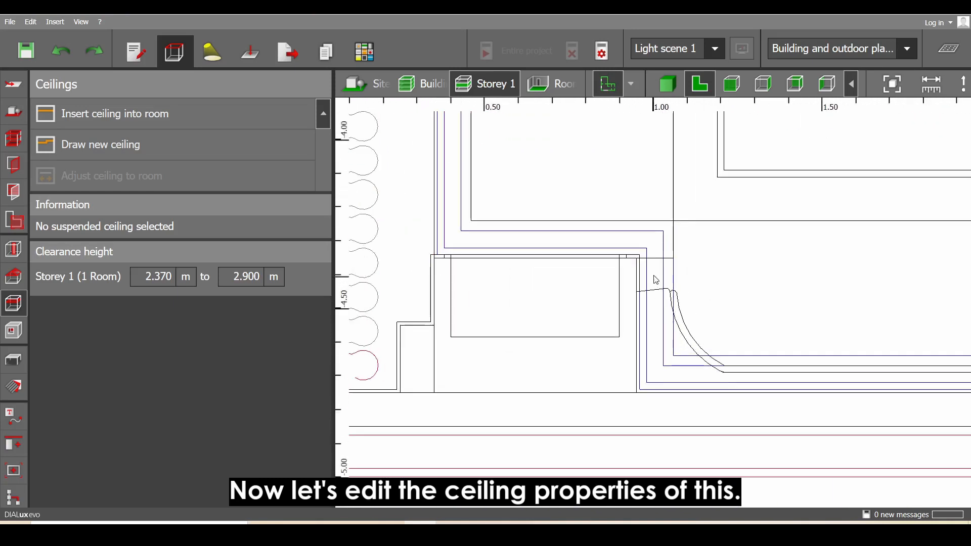
middle_drag(675, 303, 816, 372)
scroll(819, 376, up, 2)
click(349, 323)
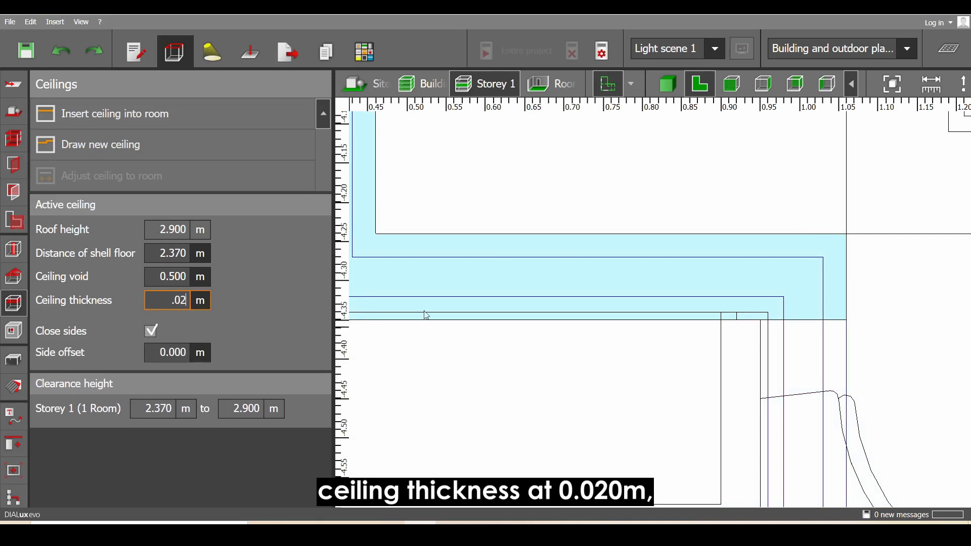
key(Return)
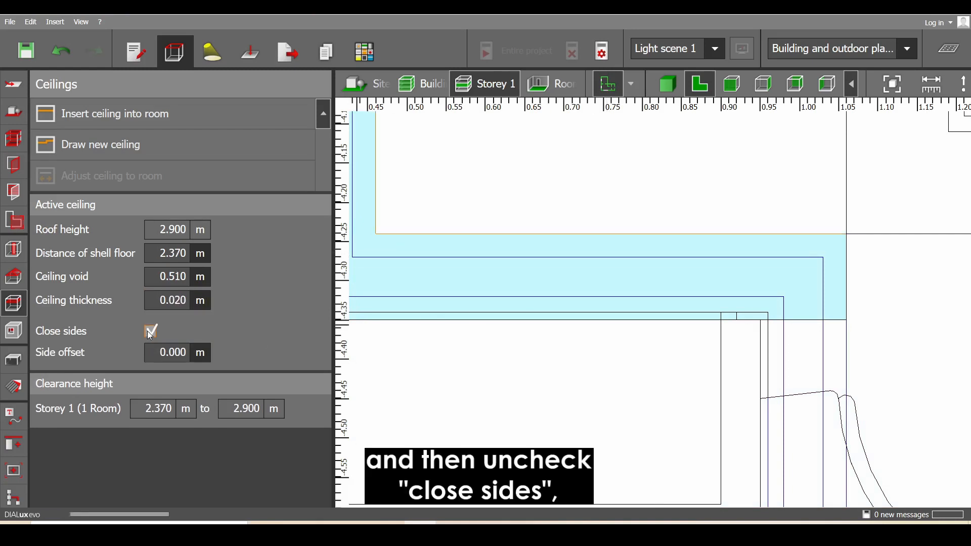
Turn off closed sides for the uppermost moulding layer and set its distance from the shell floor to 2.680 m.
click(150, 331)
click(179, 256)
text(2)
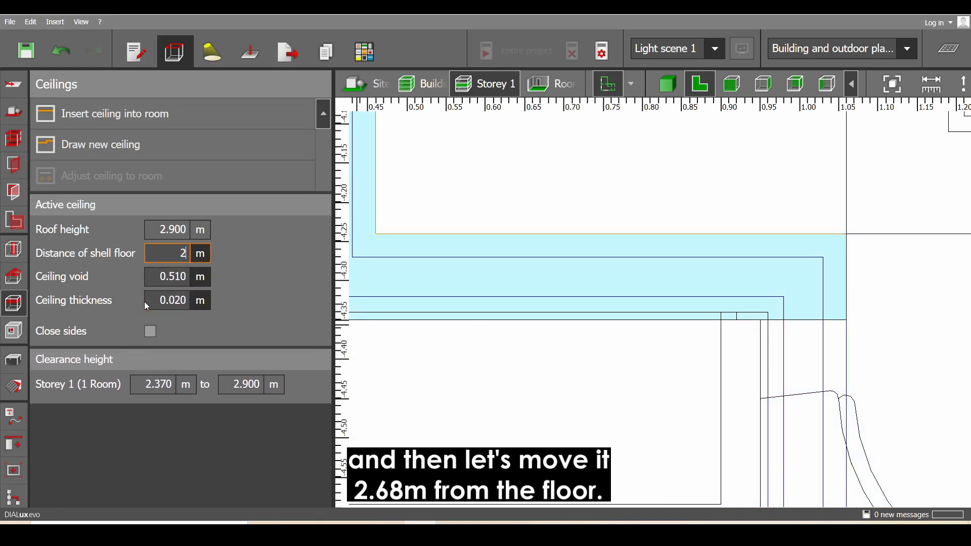
text(.68)
key(Return)
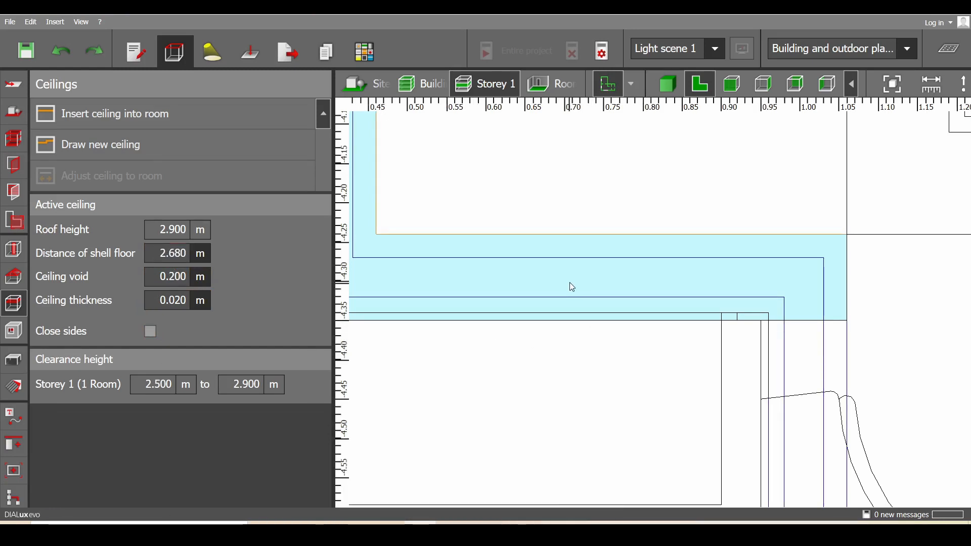
Duplicate the moulding layer in place and move the copy's inward-end points at the window-side headboard niche to X 1.030 m, Y -4.270 and -4.350 m.
key(ctrl+c)
key(ctrl+v)
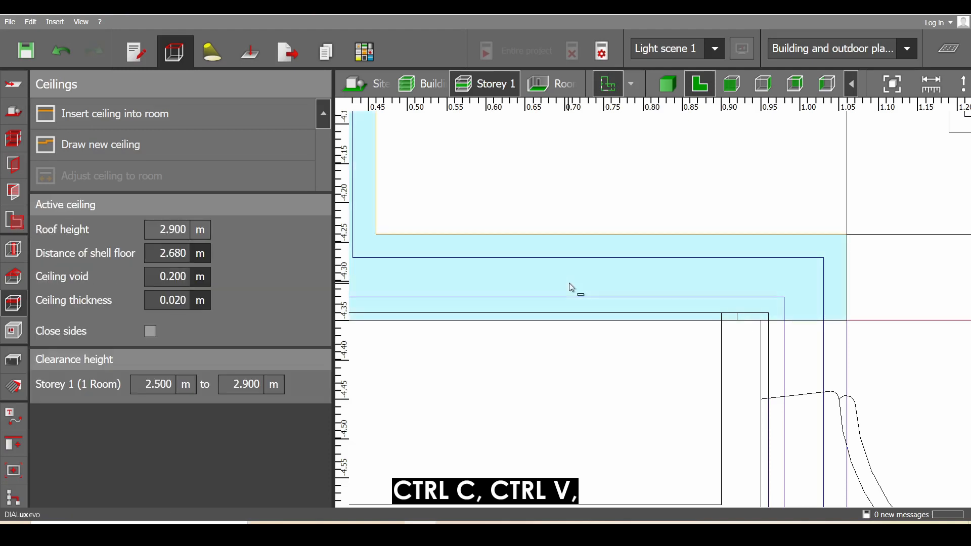
right_click(569, 241)
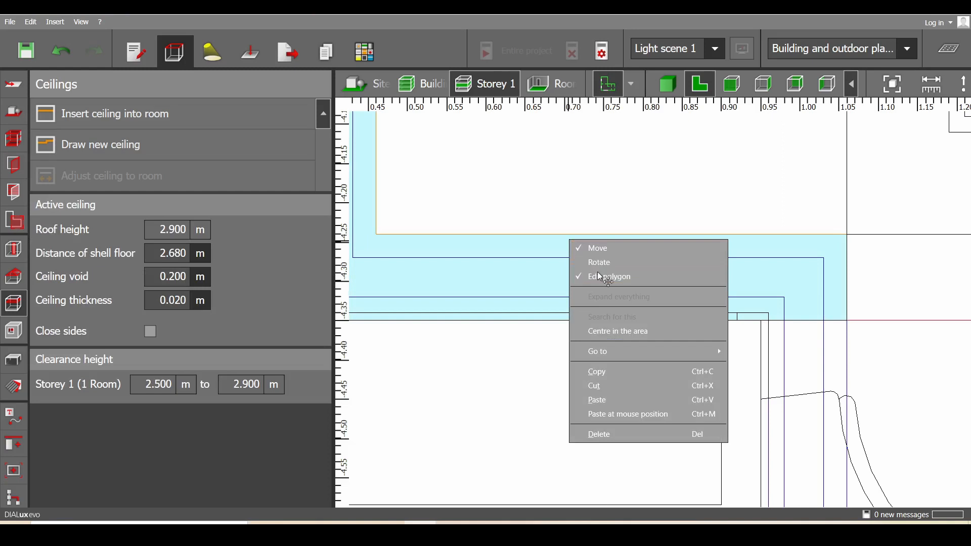
click(599, 276)
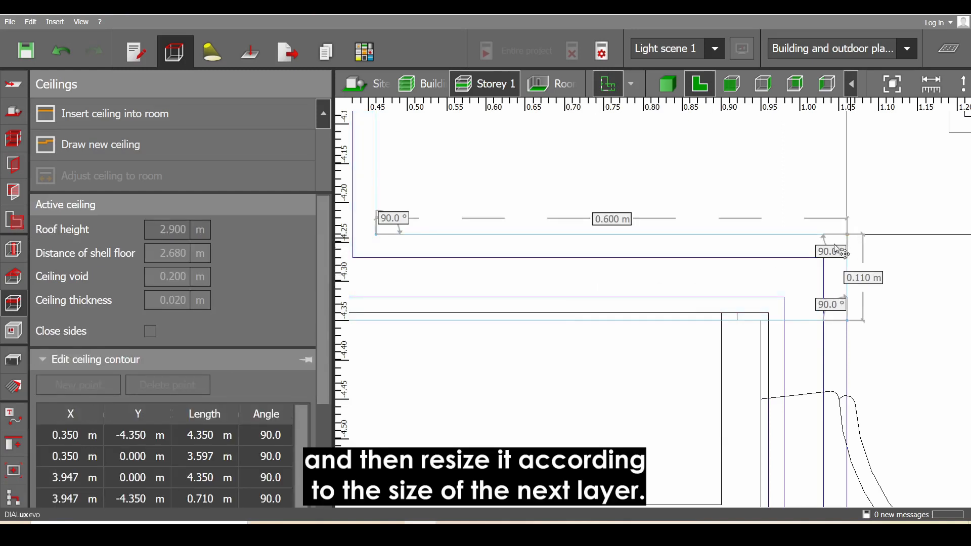
drag(839, 252, 821, 262)
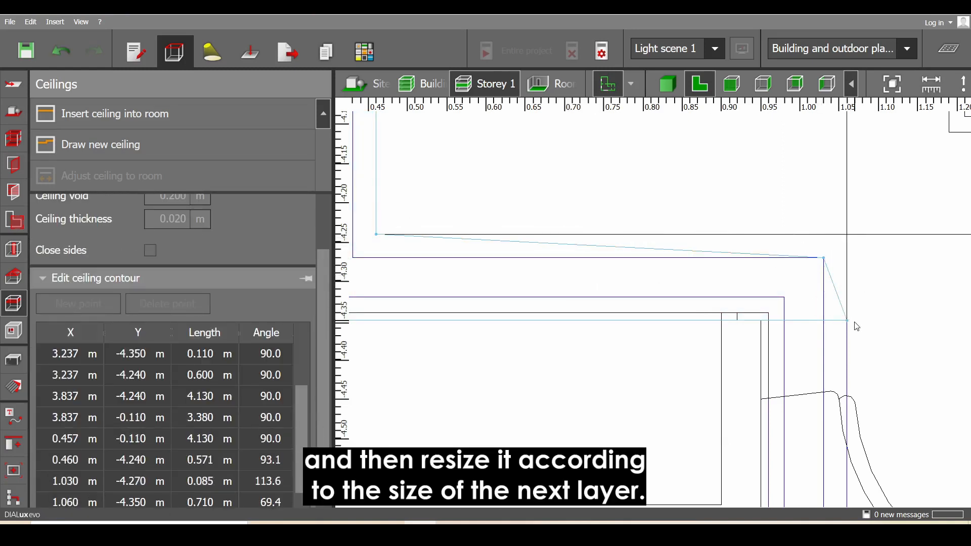
drag(847, 321, 824, 323)
Move the copy's two inner window-side corners to X 0.430 m, at Y -4.270 m and Y -0.080 m.
scroll(825, 325, down, 3)
scroll(618, 317, up, 3)
drag(611, 296, 587, 319)
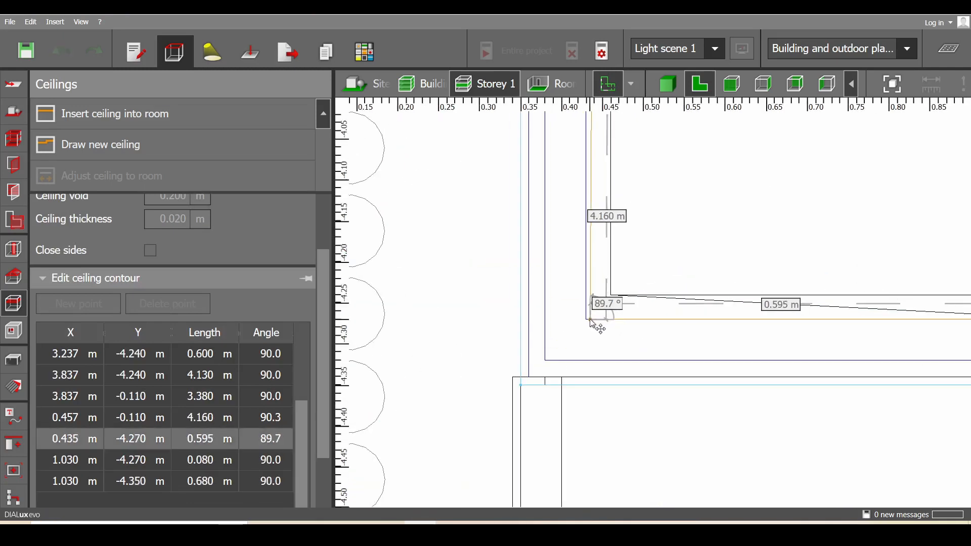
scroll(622, 321, down, 4)
scroll(573, 268, up, 4)
drag(571, 261, 559, 248)
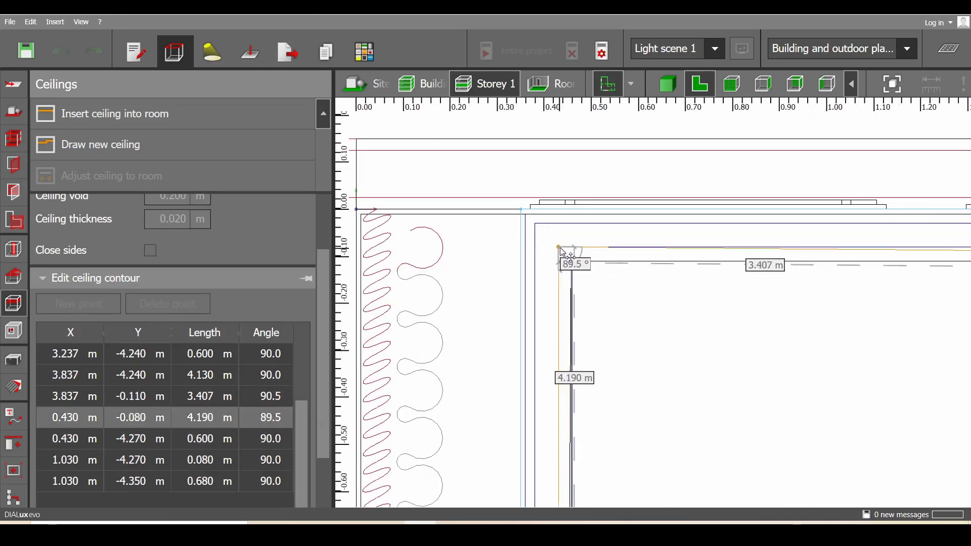
Move the copy's two inner corners on the side opposite the window to X 3.867 m, at Y -0.080 and -4.270 m.
scroll(559, 247, down, 3)
middle_drag(758, 263, 399, 295)
scroll(621, 243, up, 3)
drag(589, 218, 598, 204)
scroll(600, 209, down, 3)
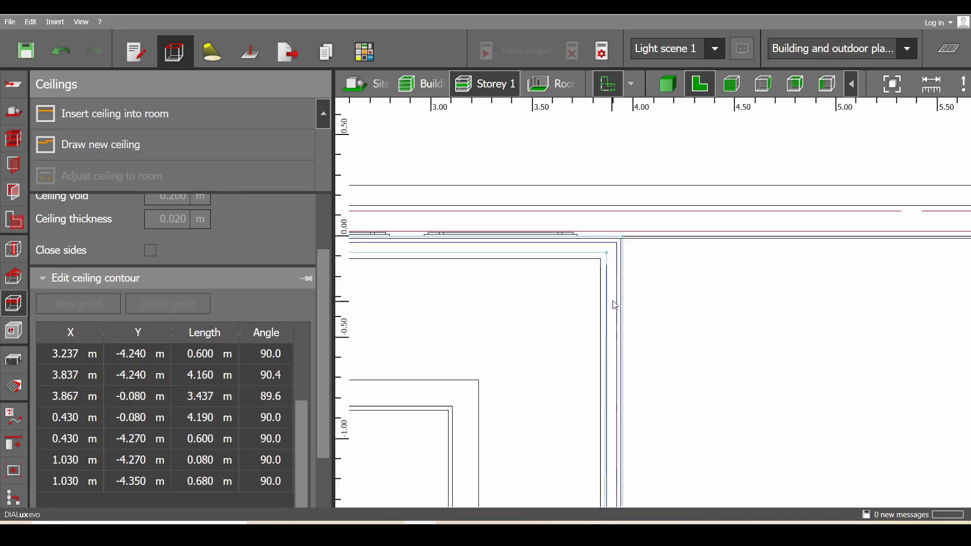
scroll(627, 359, up, 3)
drag(625, 385, 638, 397)
Finish the second layer's contour by moving its remaining two end points to X 3.267 m, at Y -4.270 and -4.350 m.
scroll(634, 395, down, 3)
scroll(526, 374, up, 4)
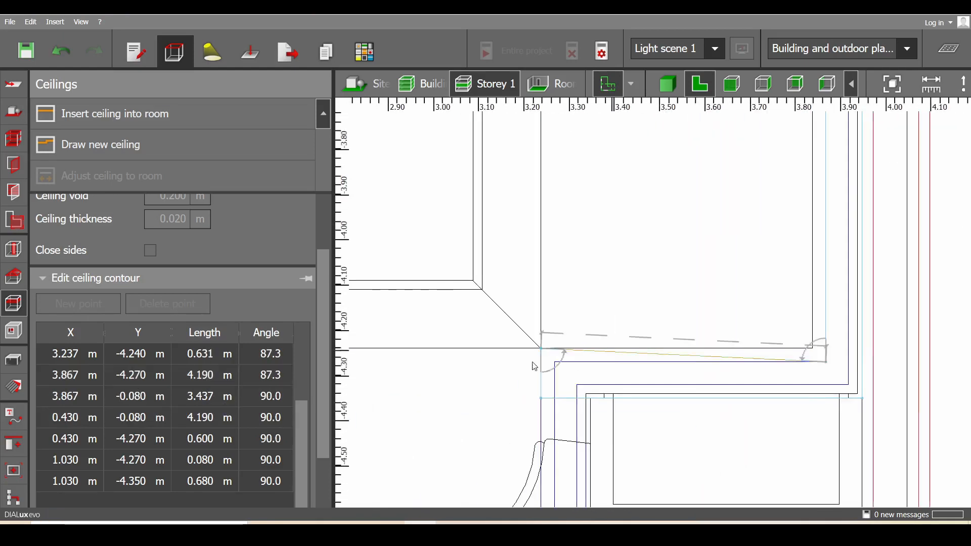
drag(546, 342, 572, 355)
scroll(545, 378, up, 1)
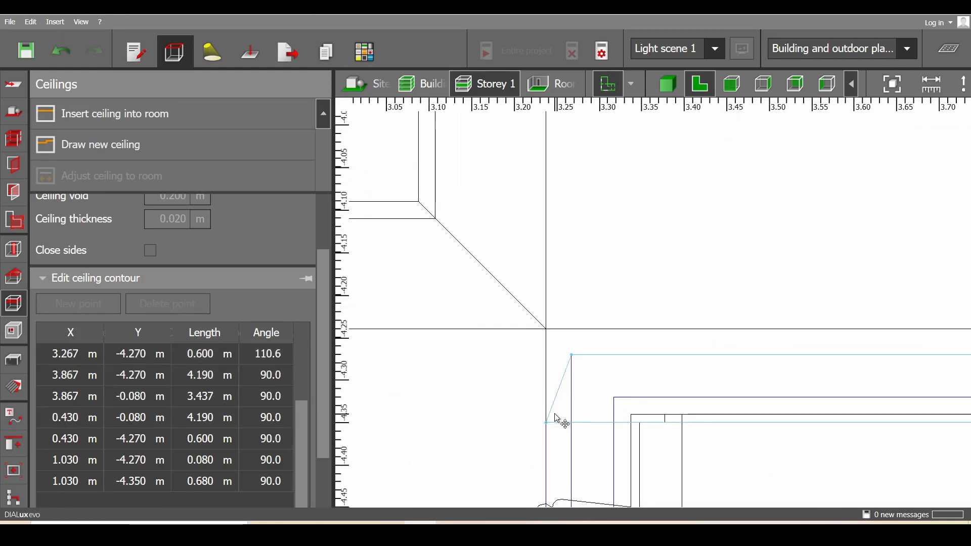
drag(546, 423, 571, 424)
Measure the second moulding layer's thickness in the elevation drawing.
scroll(599, 307, down, 8)
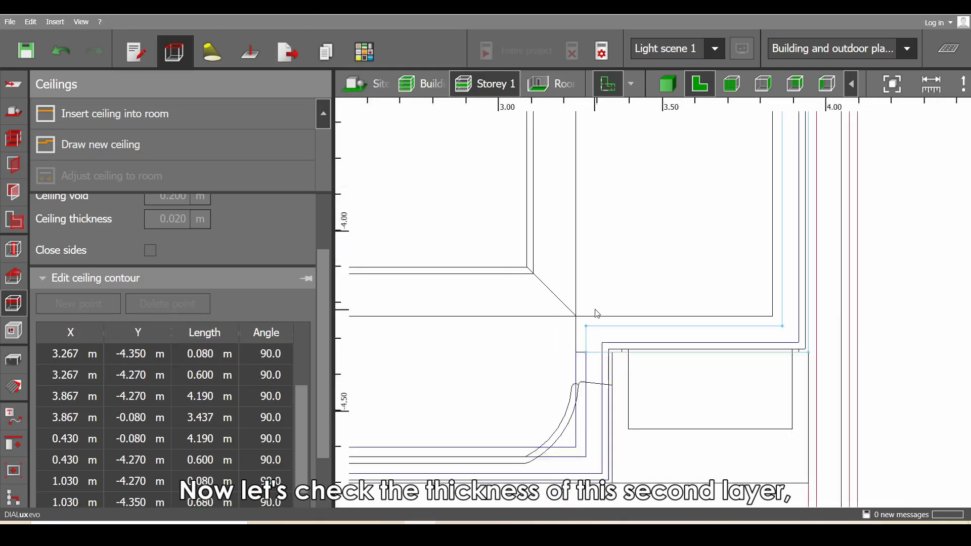
scroll(496, 325, up, 10)
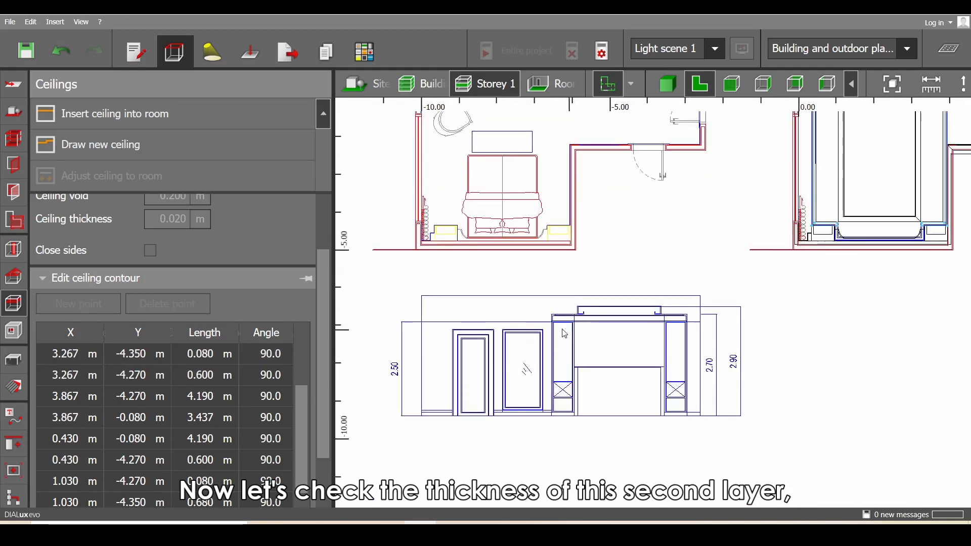
middle_drag(607, 274, 594, 274)
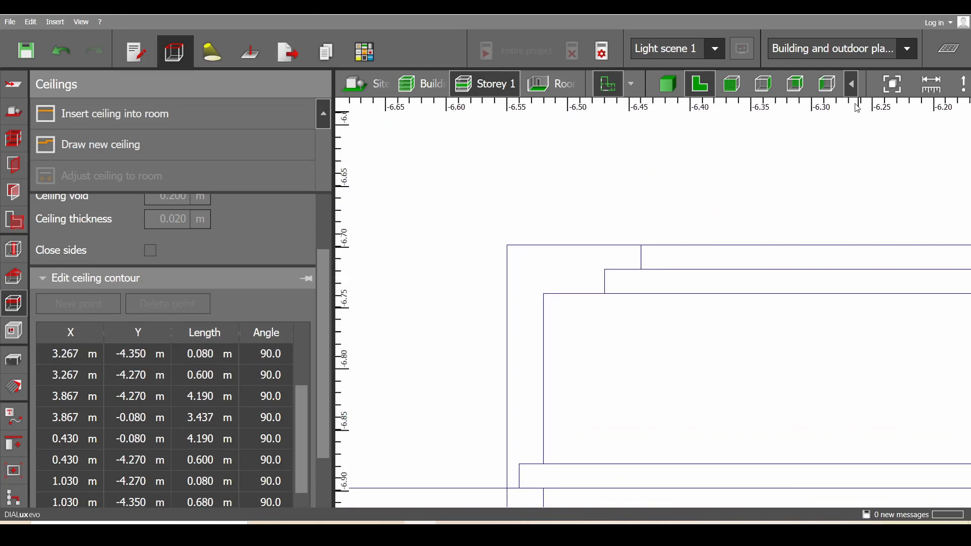
click(927, 86)
scroll(680, 296, up, 4)
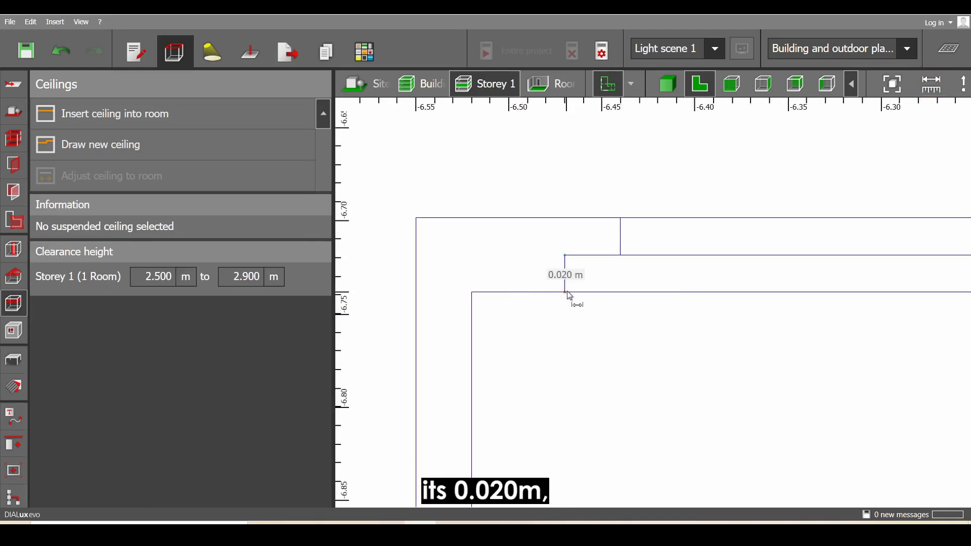
Select the second moulding layer and set its distance from the shell floor to 2.660 m, checking it in the 3D view.
scroll(571, 297, down, 12)
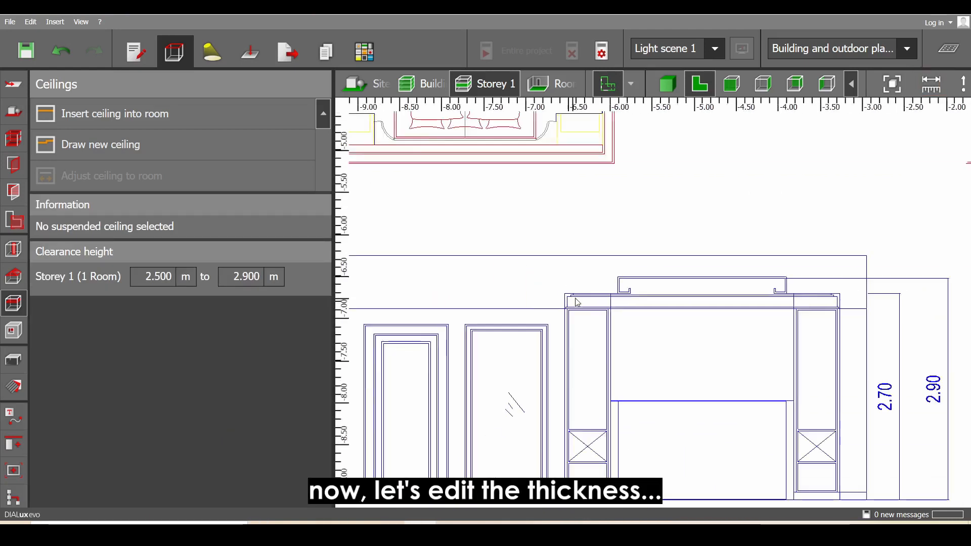
scroll(596, 298, down, 3)
scroll(684, 271, up, 15)
click(702, 389)
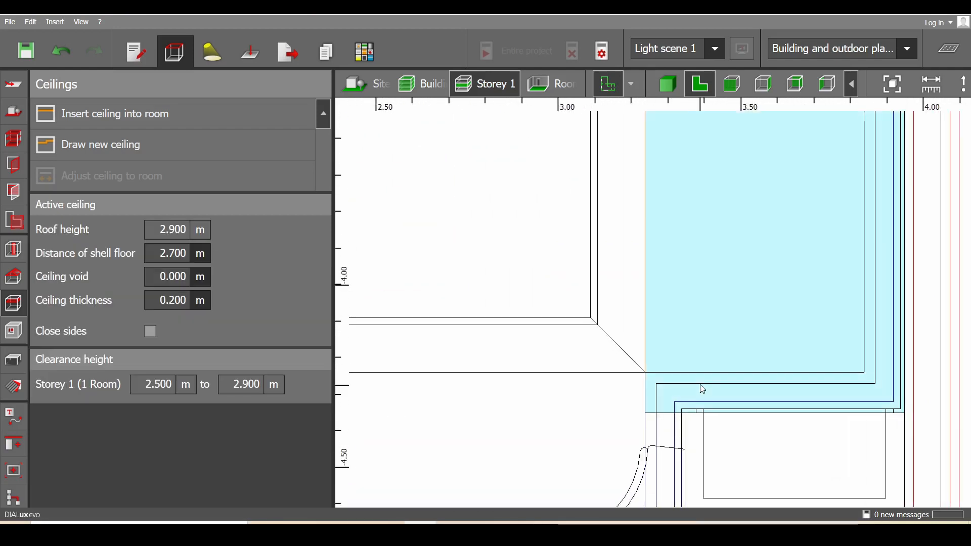
click(702, 389)
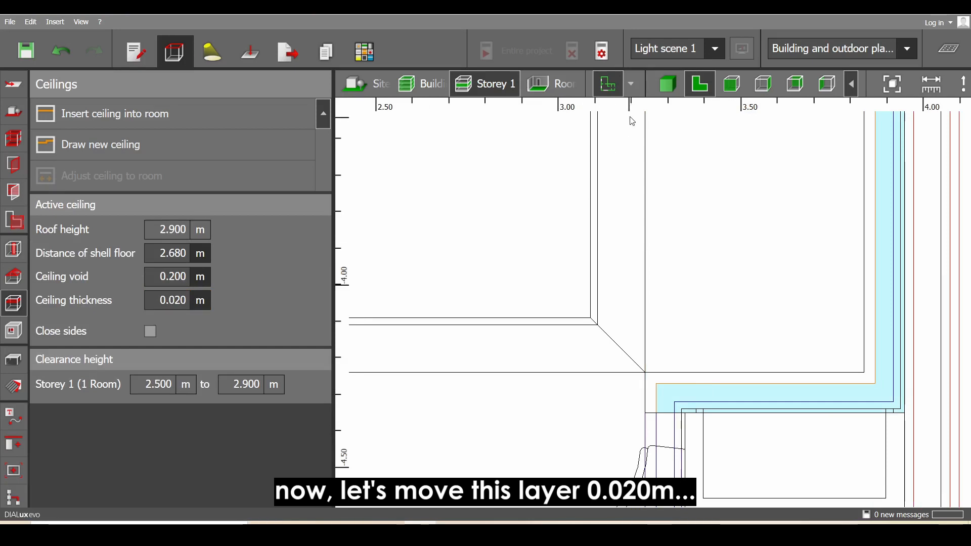
click(669, 87)
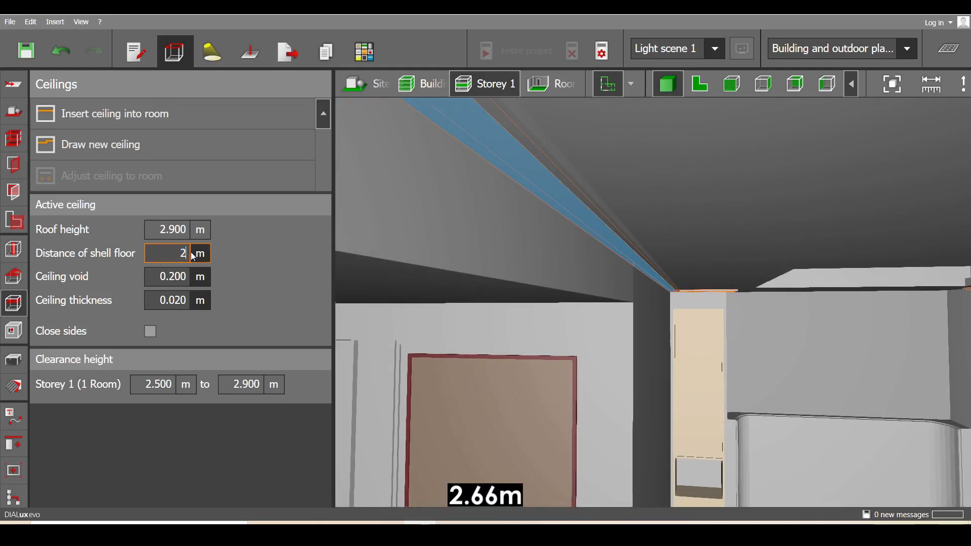
key(Return)
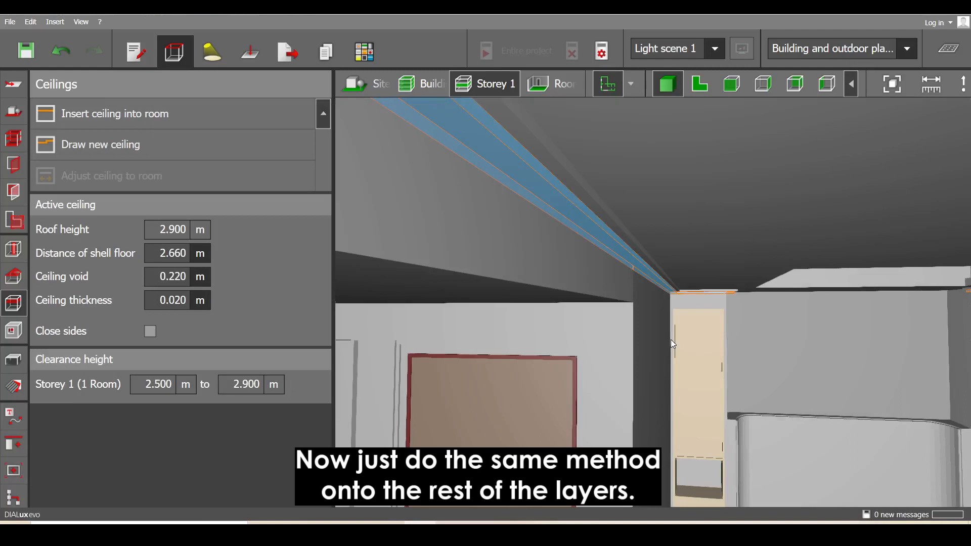
Duplicate the second layer in plan view and move the copy's points opposite the window to (3.317, -4.350), (3.317, -4.320) and (3.917, -4.320).
click(700, 85)
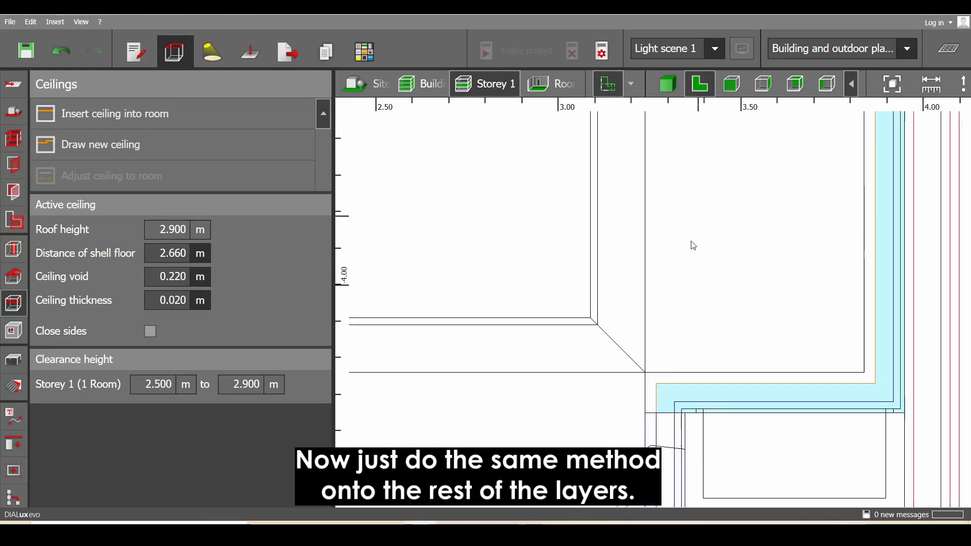
scroll(691, 328, up, 5)
right_click(694, 332)
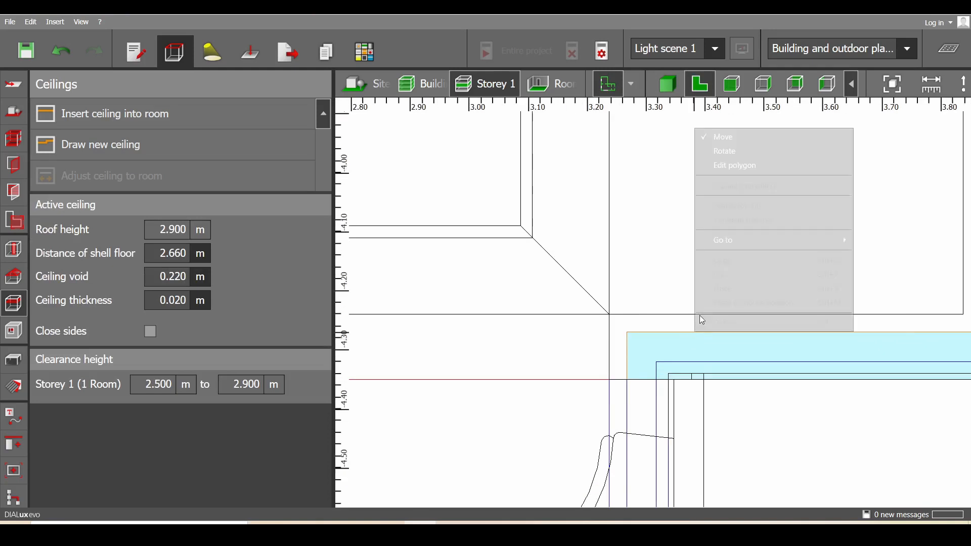
click(723, 165)
scroll(639, 382, up, 2)
drag(622, 380, 662, 379)
drag(623, 315, 659, 356)
scroll(660, 358, down, 4)
scroll(715, 353, up, 4)
drag(617, 308, 657, 350)
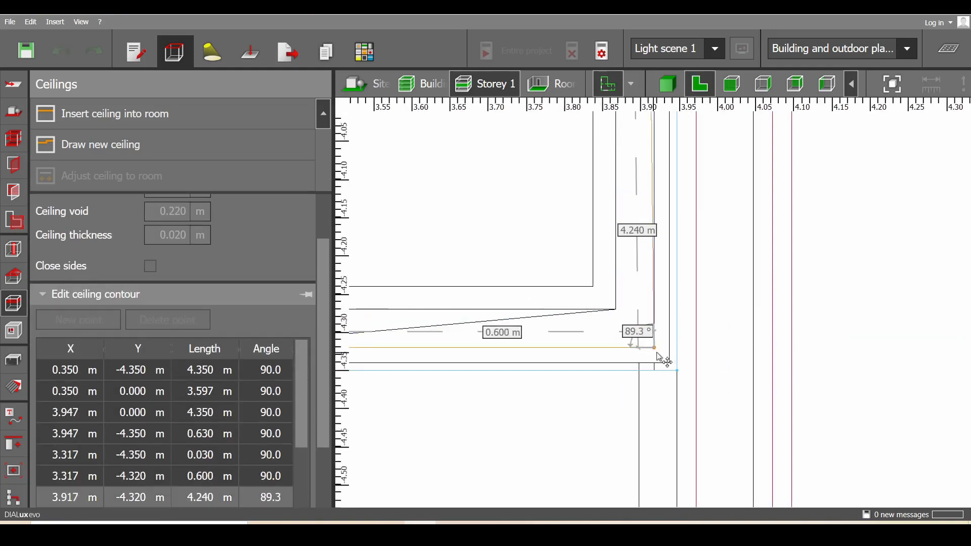
Move the third layer's two inner corners farthest from the headboard to X 3.917 m and X 0.380 m, both at Y -0.030 m.
scroll(668, 373, down, 5)
middle_drag(670, 324, 672, 521)
scroll(660, 347, up, 5)
drag(611, 232, 629, 211)
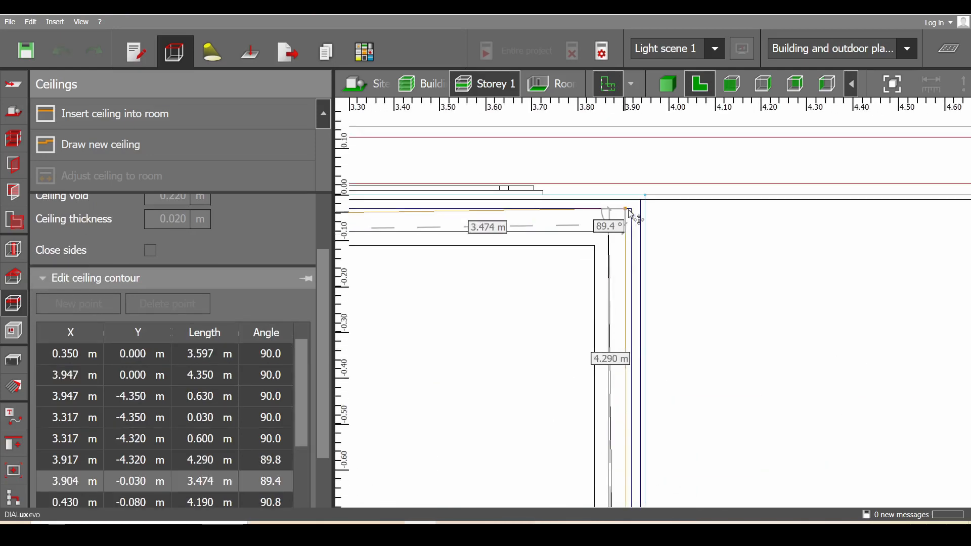
scroll(599, 324, down, 5)
middle_drag(589, 338, 614, 323)
scroll(621, 299, up, 4)
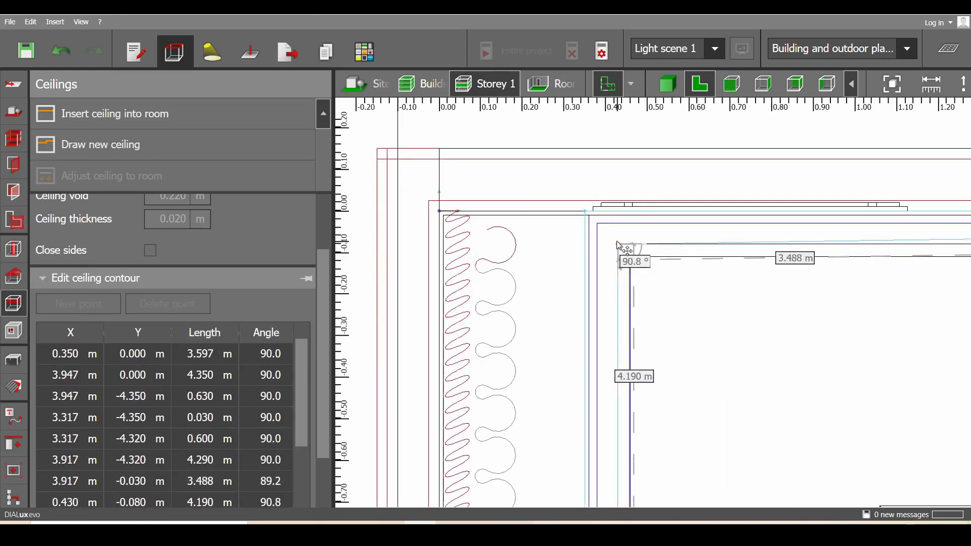
drag(618, 244, 598, 225)
Complete the third layer's window-side contour with points at (0.380, -4.320), (0.980, -4.320) and (0.980, -4.350).
scroll(600, 230, down, 5)
middle_drag(602, 336, 627, 101)
middle_drag(635, 491, 638, 320)
scroll(645, 343, up, 5)
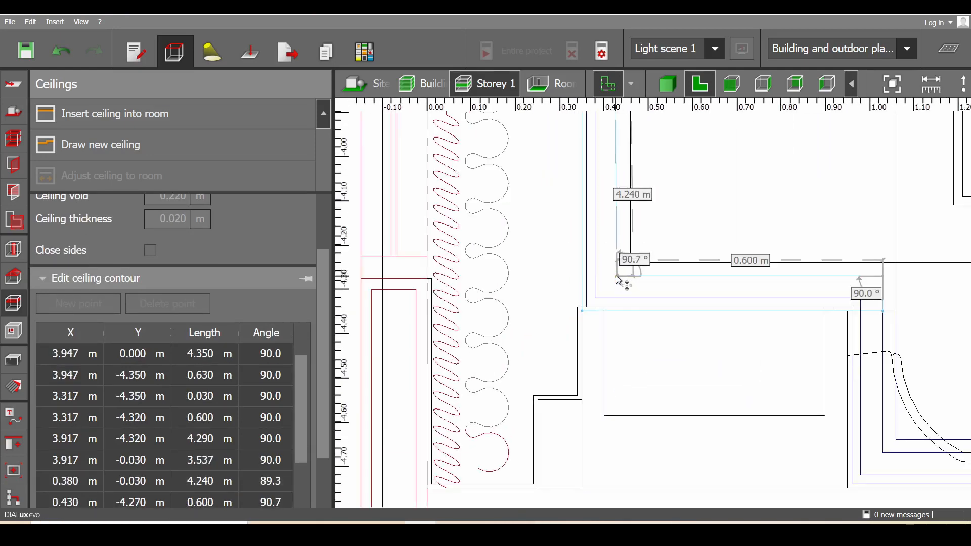
drag(617, 276, 595, 298)
scroll(753, 319, up, 3)
drag(700, 265, 658, 316)
scroll(754, 318, down, 8)
Measure the third moulding layer's distance from the floor in the elevation drawing.
middle_drag(756, 337, 851, 286)
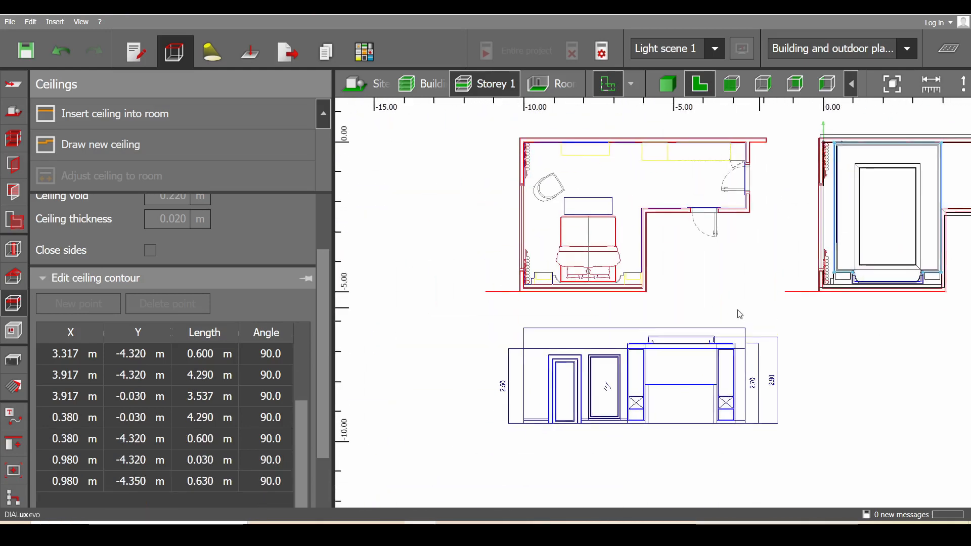
scroll(638, 349, up, 5)
scroll(540, 380, up, 5)
click(931, 84)
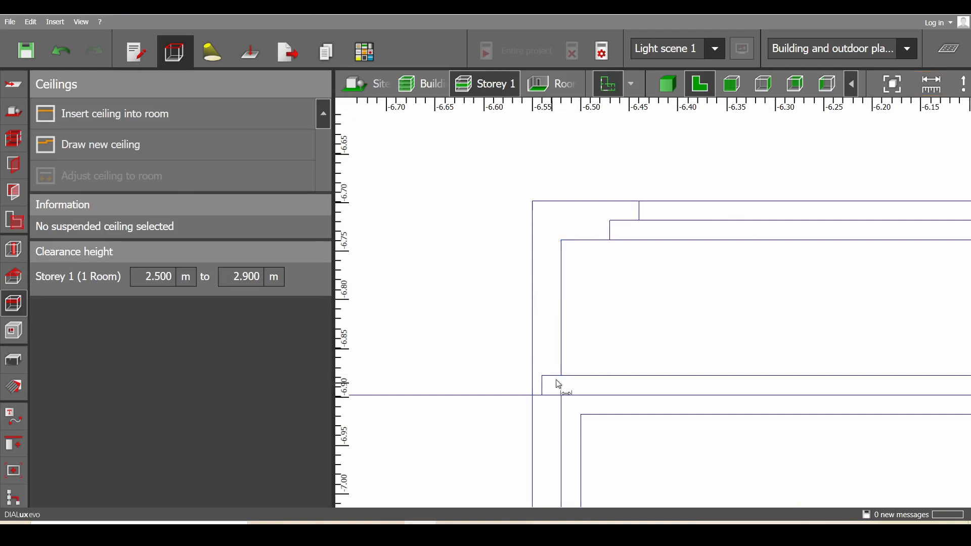
scroll(675, 273, down, 5)
middle_drag(653, 296, 649, 122)
middle_drag(657, 361, 661, 127)
scroll(651, 390, up, 3)
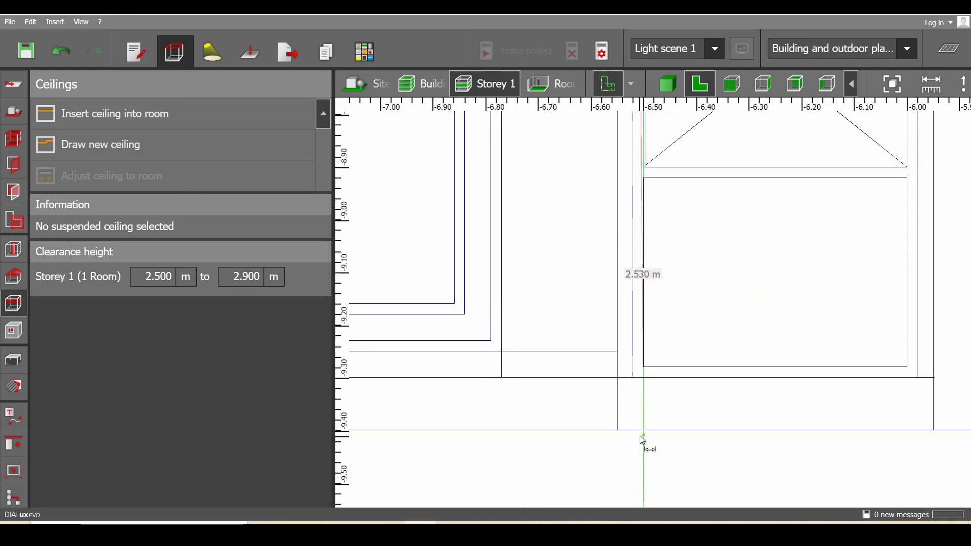
key(Escape)
Set the third moulding layer's ceiling thickness to 0.140 m and its distance from the shell floor to 2.520 m.
scroll(662, 356, down, 9)
middle_drag(882, 212, 425, 465)
scroll(765, 328, up, 4)
scroll(758, 329, up, 4)
click(613, 319)
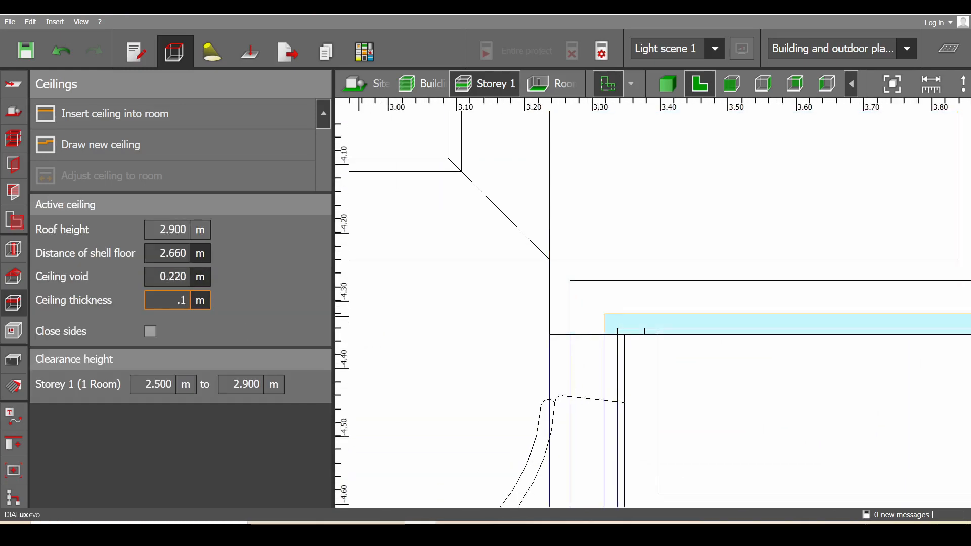
text(2.52)
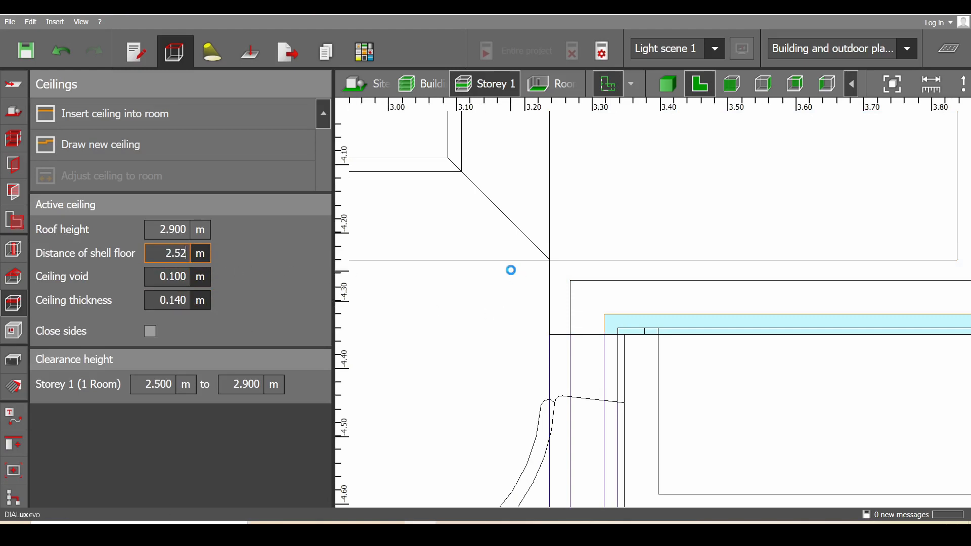
key(Return)
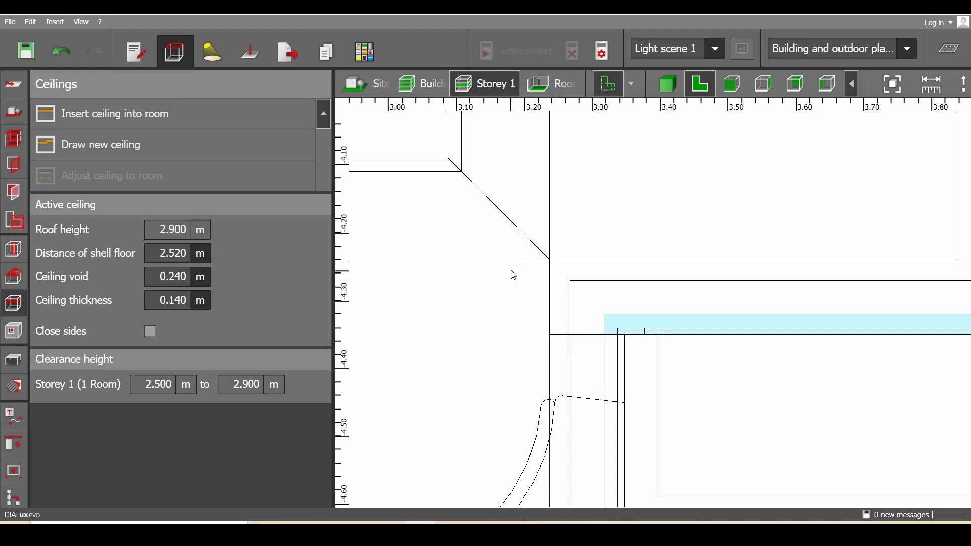
Duplicate the third layer and move the copy's points opposite the window to (3.337, -4.350), (3.337, -4.340) and (3.937, -4.340).
right_click(625, 319)
click(676, 351)
scroll(601, 329, up, 2)
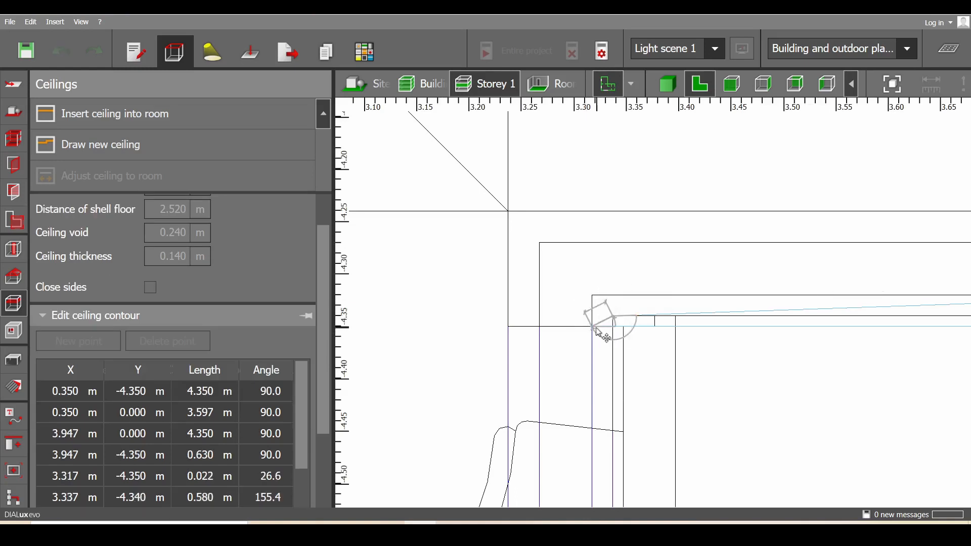
drag(595, 328, 612, 329)
scroll(609, 330, down, 5)
middle_drag(774, 345, 623, 346)
scroll(636, 336, up, 5)
drag(750, 295, 773, 320)
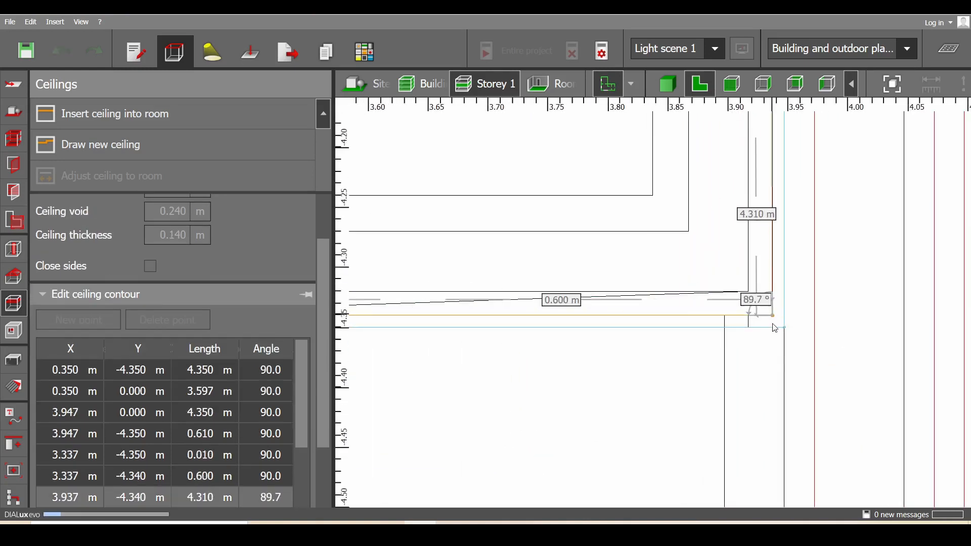
Move the fourth layer's two inner corners farthest from the headboard to (3.937, -0.010) and (0.360, -0.010).
scroll(772, 324, down, 6)
middle_drag(743, 292, 638, 485)
middle_drag(652, 167, 629, 506)
scroll(640, 342, up, 5)
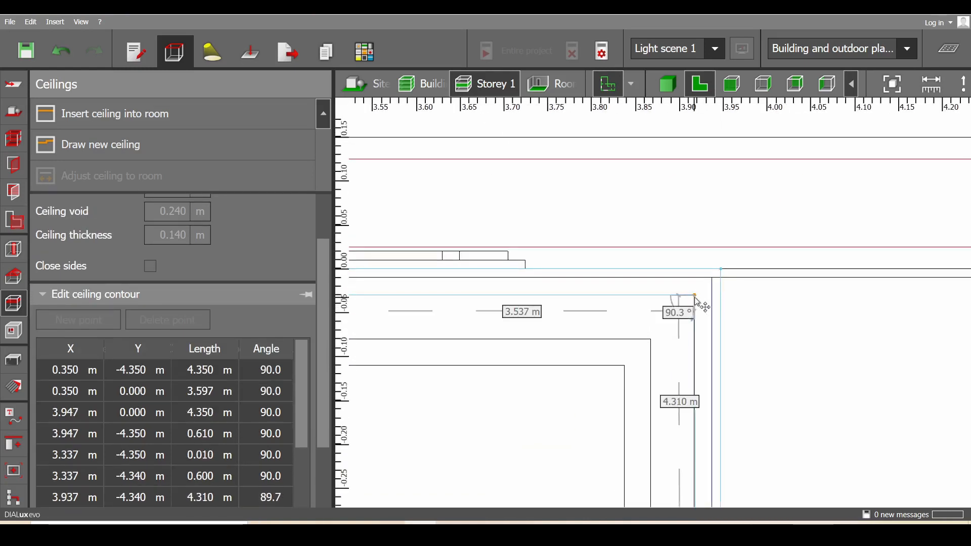
drag(694, 298, 711, 280)
scroll(531, 367, down, 6)
middle_drag(475, 370, 675, 332)
scroll(674, 329, up, 5)
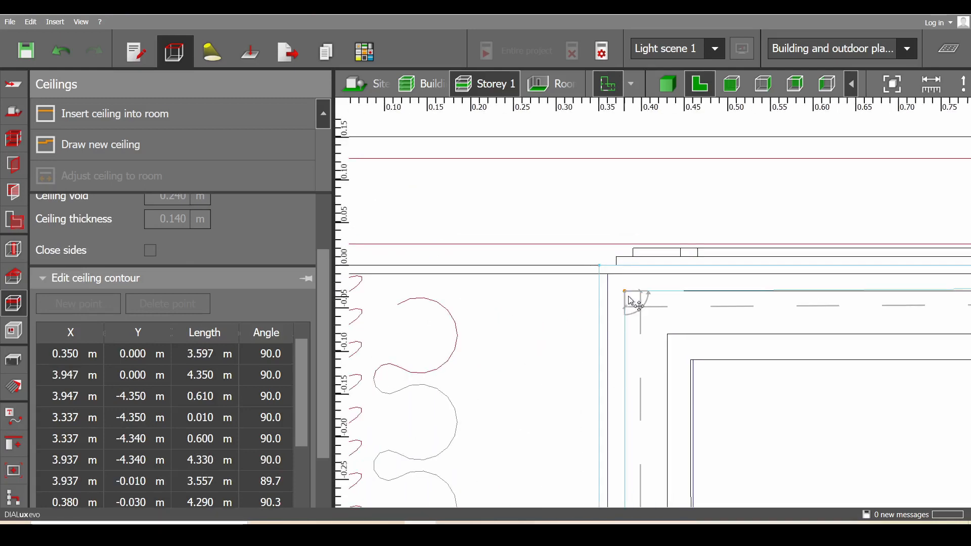
drag(628, 297, 611, 279)
Complete the fourth layer's window-side contour with points at (0.360, -4.340), (0.960, -4.340) and (0.960, -4.350).
scroll(665, 328, down, 6)
middle_drag(668, 374, 658, 123)
scroll(663, 328, up, 4)
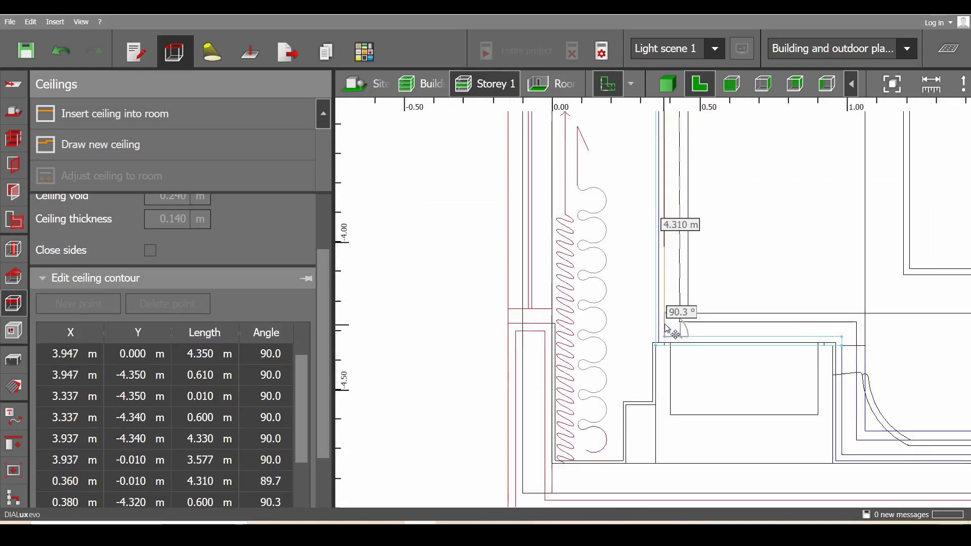
scroll(666, 331, up, 3)
drag(628, 319, 611, 337)
scroll(612, 338, down, 5)
scroll(700, 326, up, 6)
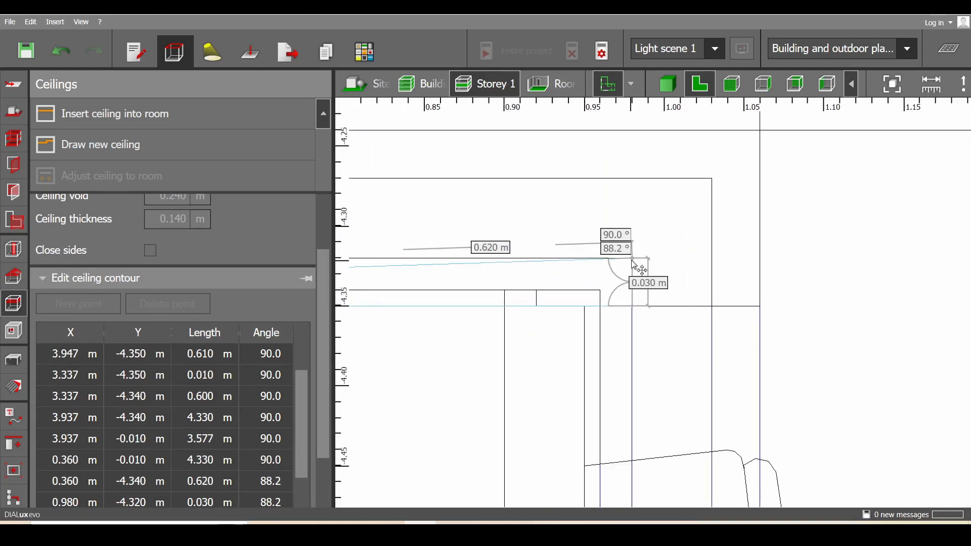
drag(636, 266, 605, 316)
scroll(666, 342, down, 5)
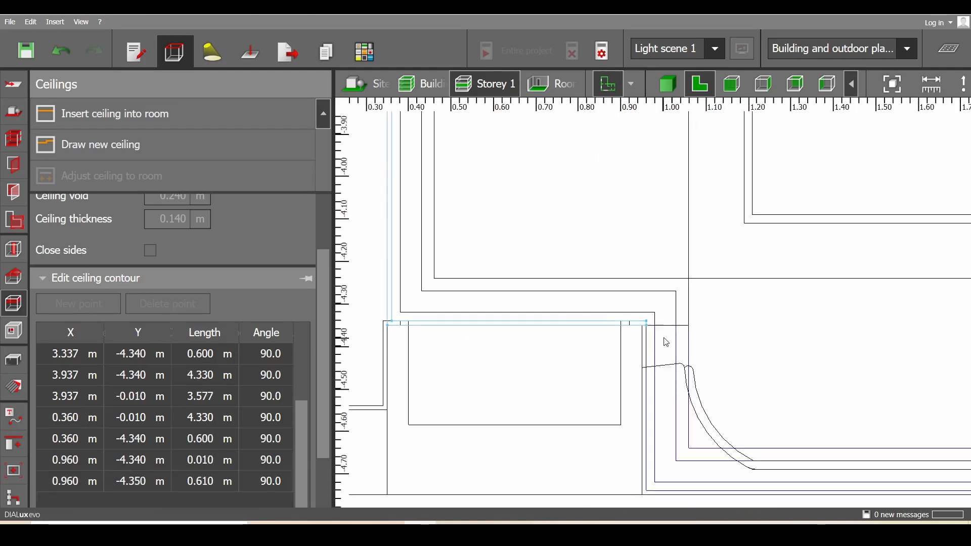
Measure the fourth moulding layer's distance from the floor in the elevation drawing.
scroll(625, 381, down, 5)
scroll(602, 293, up, 6)
click(588, 241)
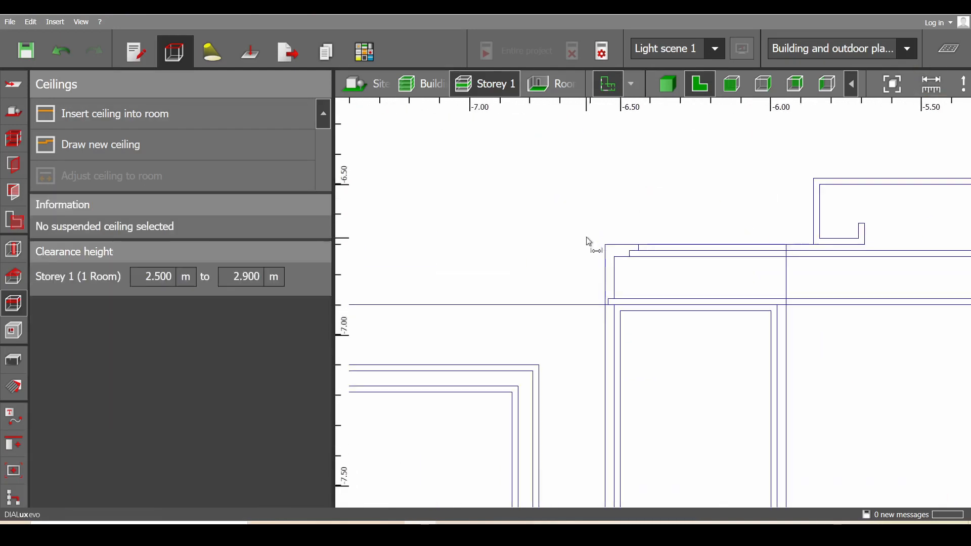
scroll(626, 291, up, 4)
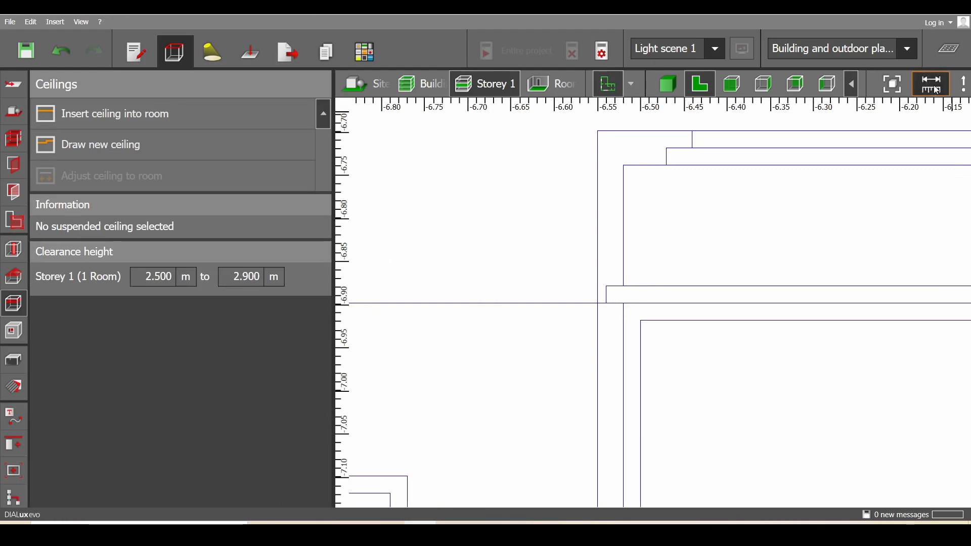
click(607, 304)
scroll(713, 349, down, 10)
scroll(678, 436, up, 8)
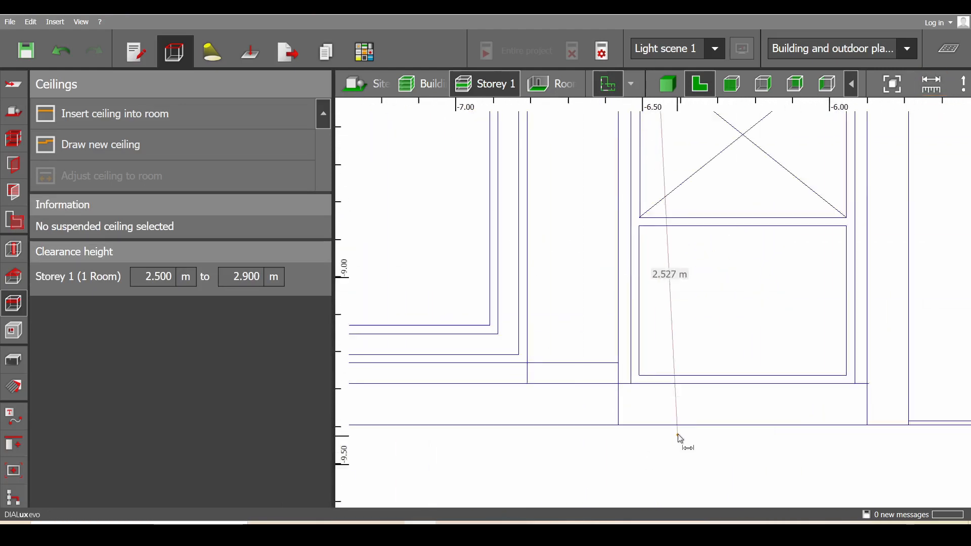
click(625, 426)
Set the narrow fourth moulding layer's distance from the shell floor to 2.500 m in the plan.
scroll(630, 417, down, 3)
scroll(635, 417, down, 6)
scroll(686, 264, up, 12)
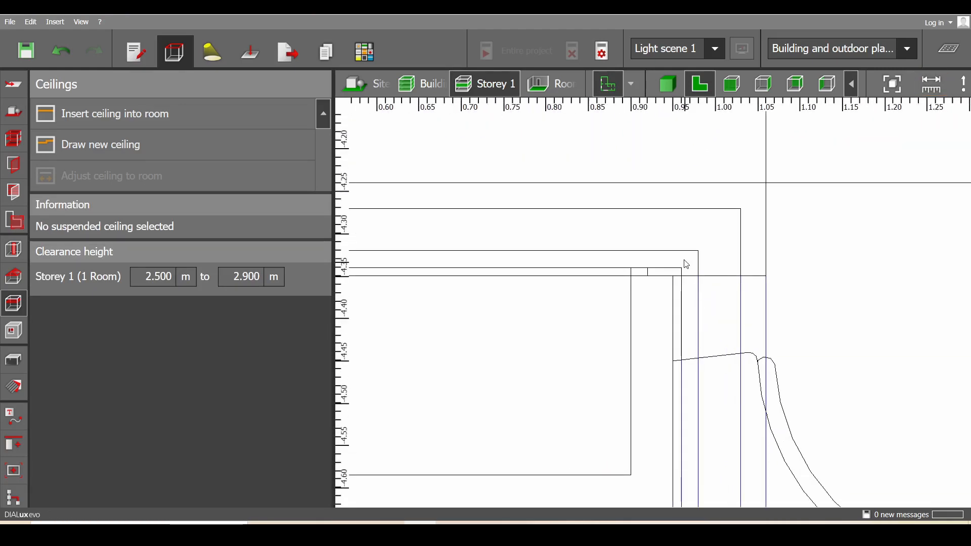
click(670, 270)
click(670, 270)
click(670, 270)
click(670, 270)
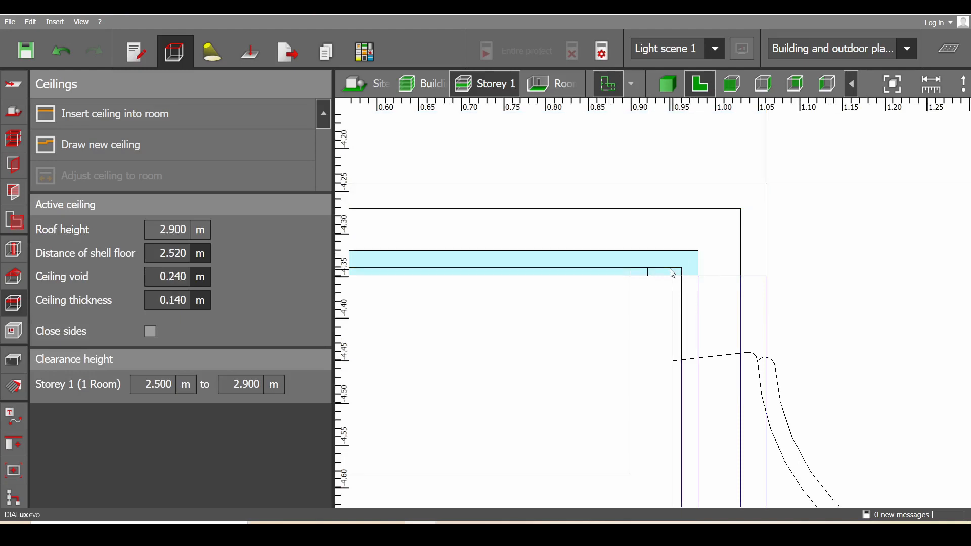
click(669, 270)
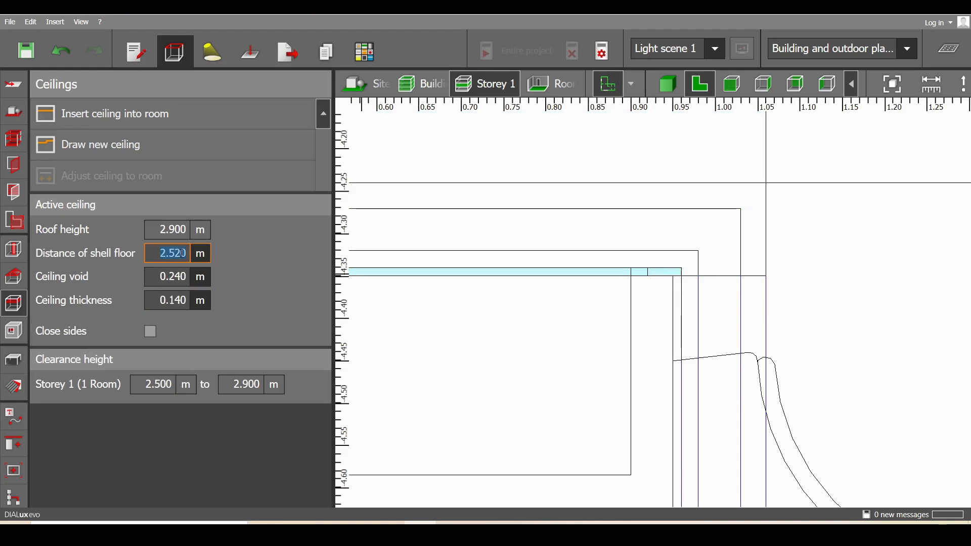
scroll(479, 258, down, 3)
scroll(608, 348, up, 3)
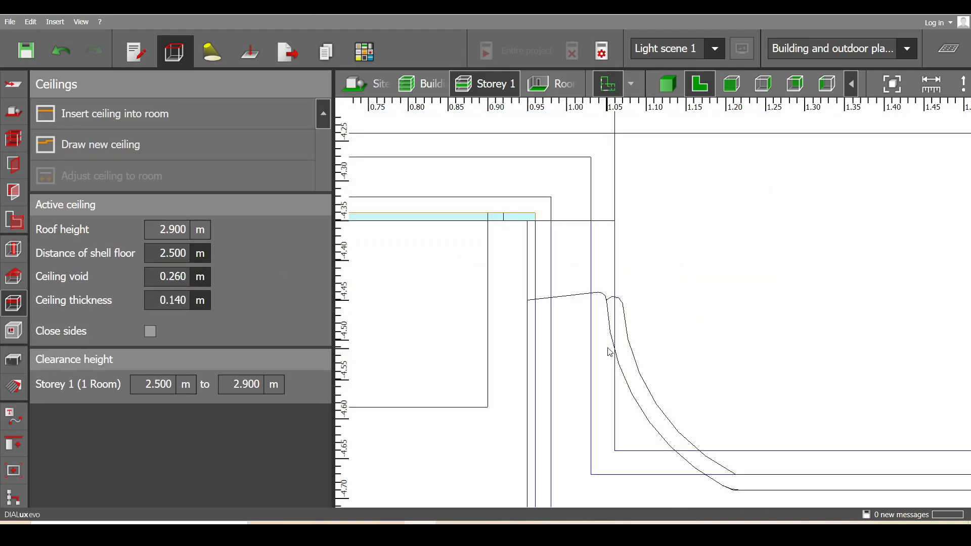
Start a new ceiling contour for the other decorative moulding along the recess, with segments of 0.100, 0.010, 0.400 and 2.400 m.
scroll(608, 351, down, 9)
middle_drag(703, 357, 541, 345)
scroll(705, 340, up, 6)
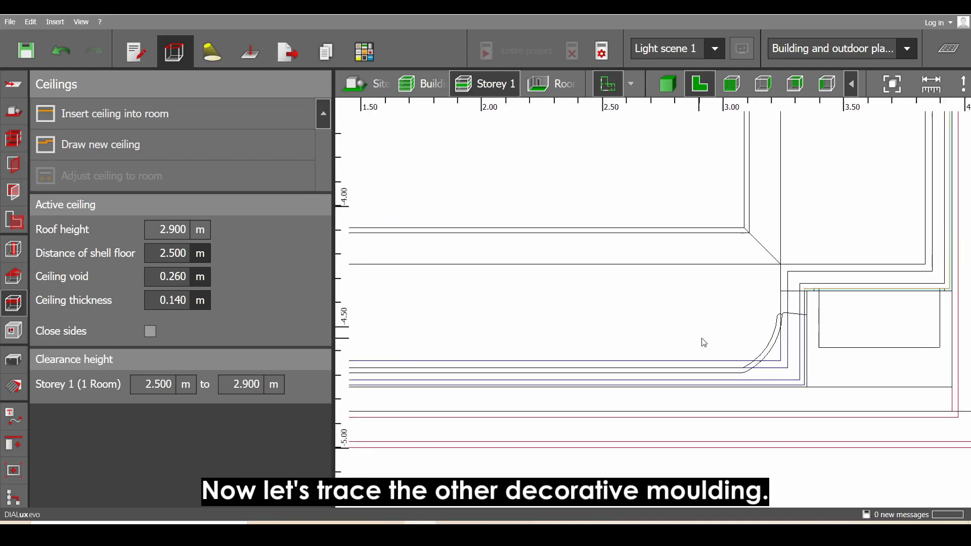
middle_drag(811, 334, 581, 329)
scroll(657, 317, up, 3)
middle_drag(658, 317, 670, 310)
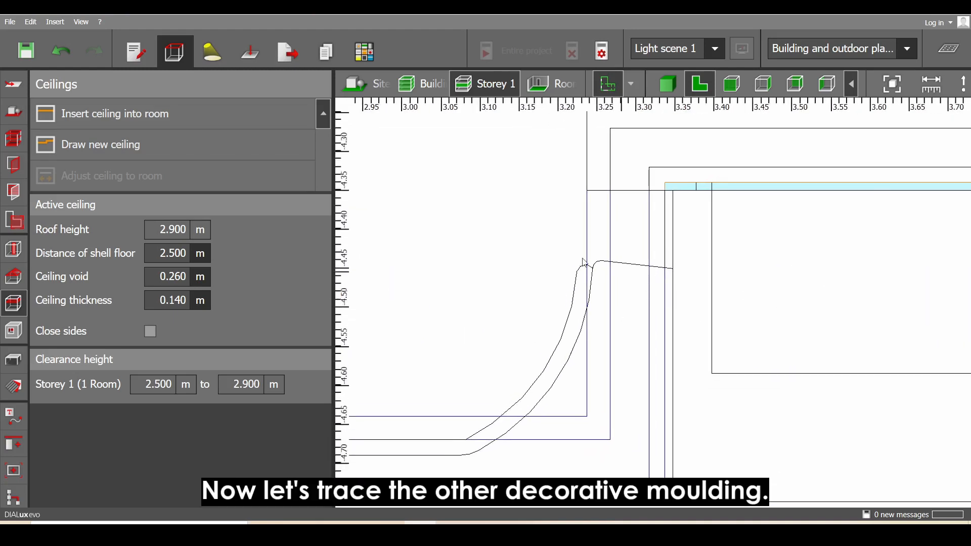
click(124, 153)
click(588, 191)
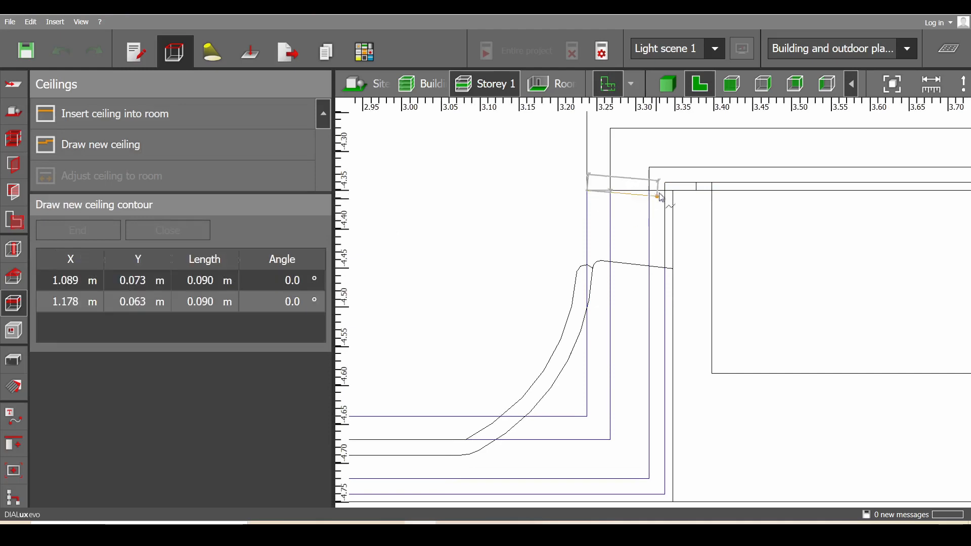
click(665, 191)
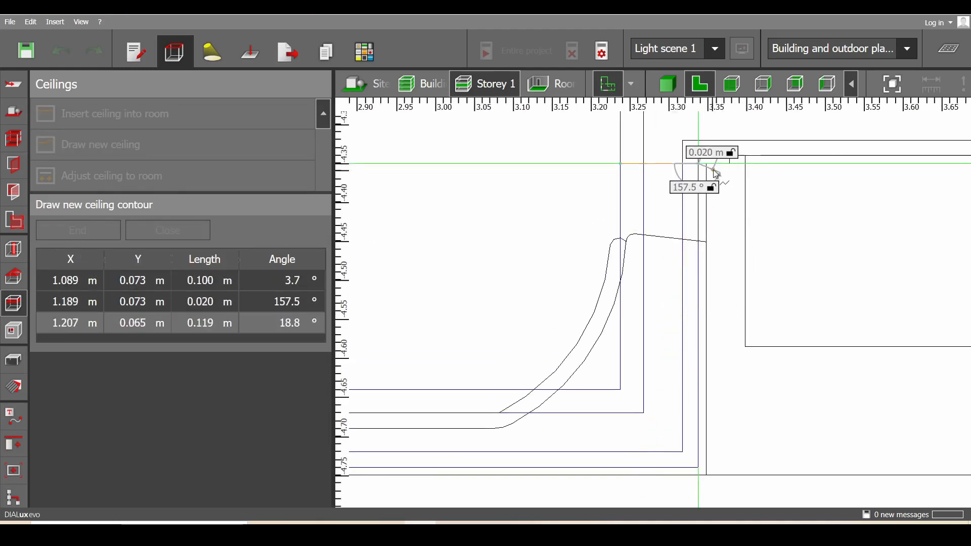
click(707, 164)
click(706, 486)
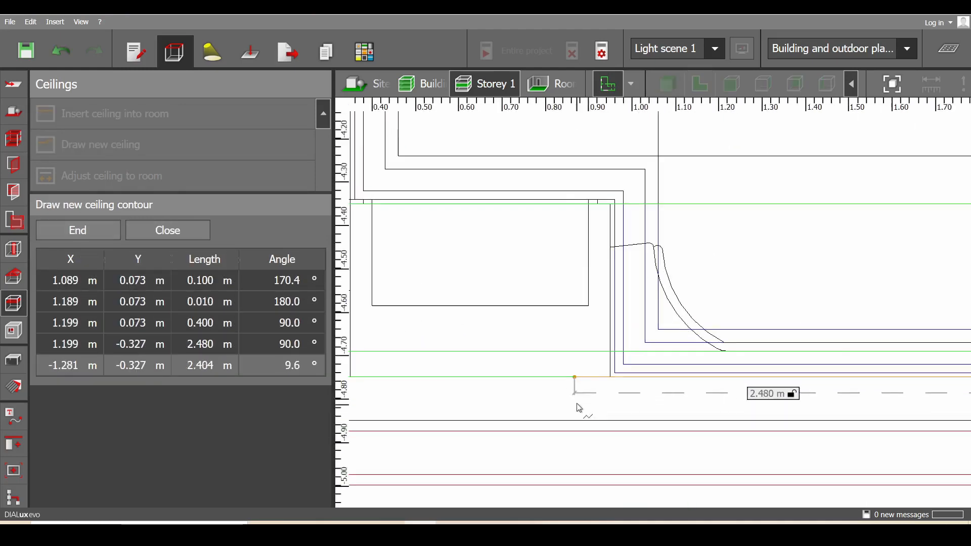
click(628, 366)
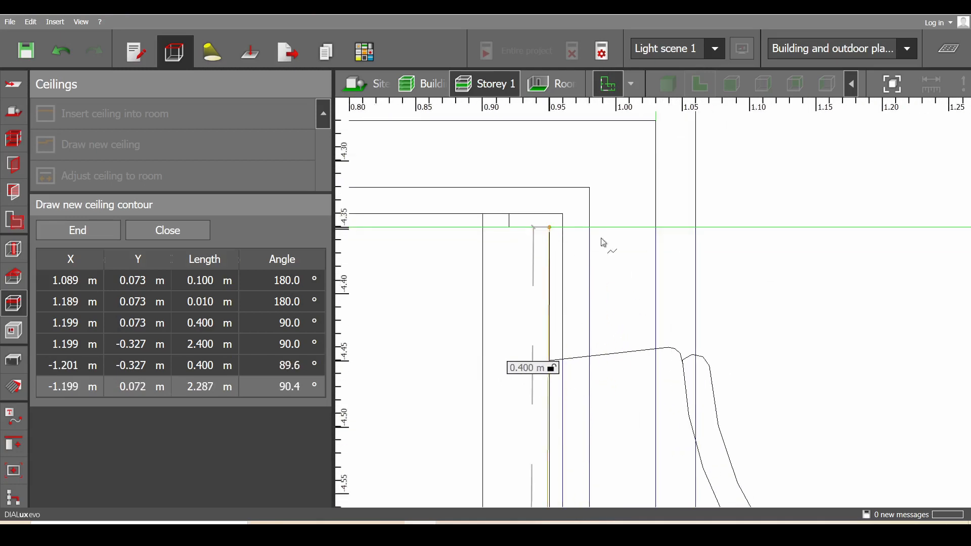
Close the recess moulding contour with segments of 0.400, 0.110, 0.290, 2.177 and 0.290 m back to its starting point.
click(550, 227)
click(697, 229)
scroll(591, 218, down, 5)
scroll(642, 364, up, 5)
click(545, 289)
scroll(546, 314, down, 5)
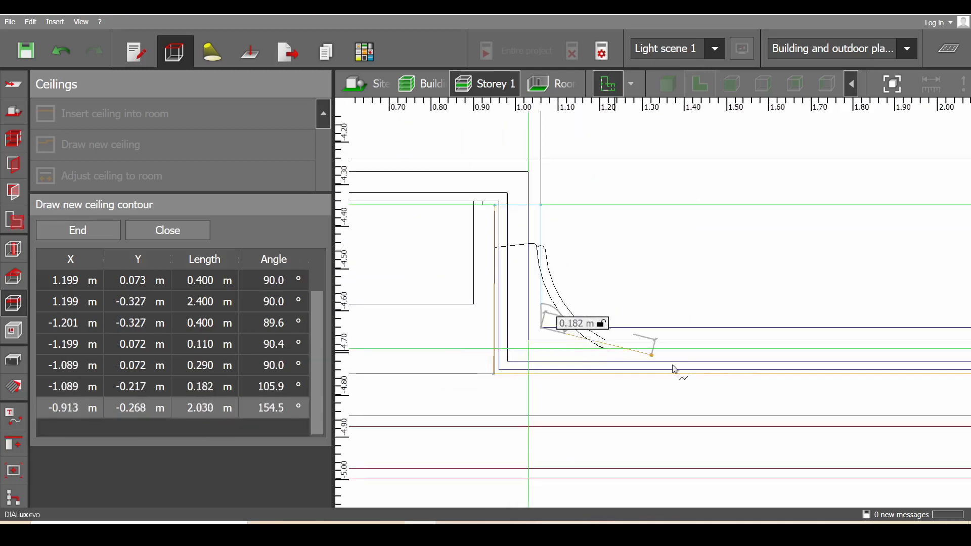
scroll(672, 369, down, 4)
scroll(676, 354, up, 5)
click(672, 305)
middle_drag(703, 223, 688, 381)
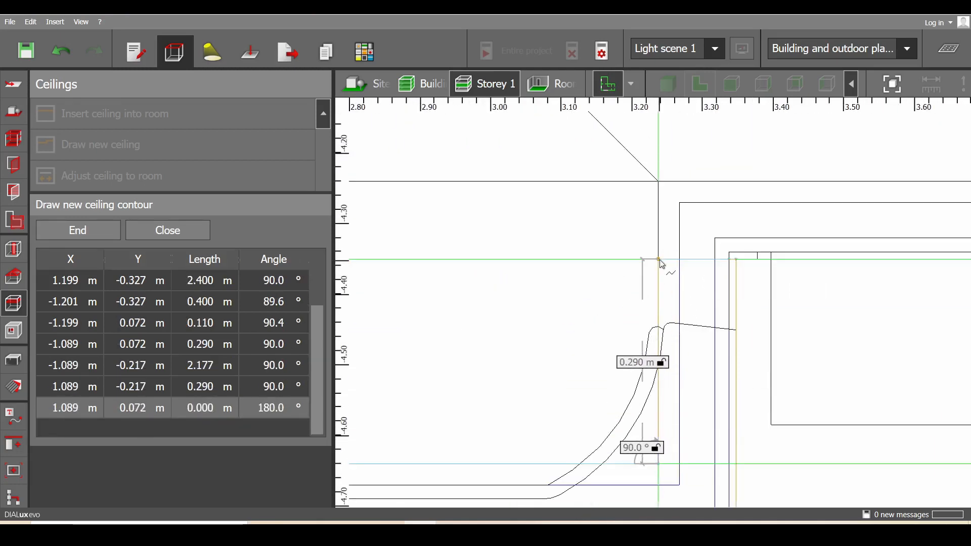
click(658, 260)
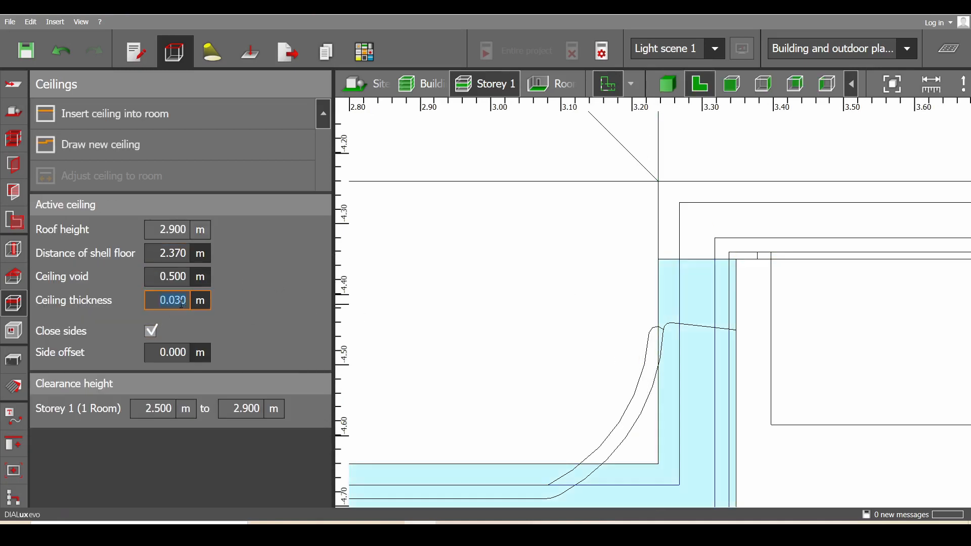
Give the recess moulding open sides, a thickness of 0.020 m and a distance from the shell floor of 2.680 m.
click(152, 331)
click(183, 273)
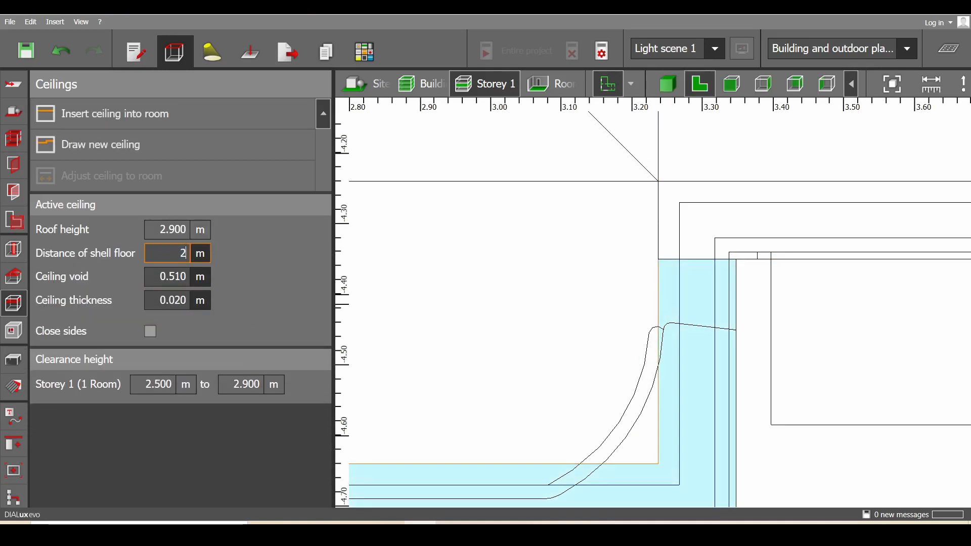
Edit the recess moulding's contour and align its misplaced outer corner to (0.950, -4.750).
scroll(538, 377, up, 5)
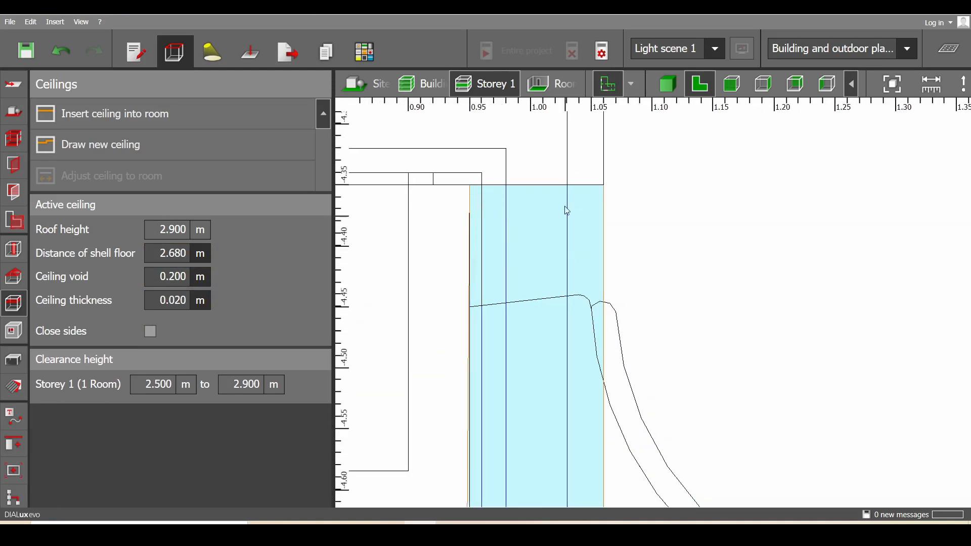
right_click(534, 189)
click(556, 218)
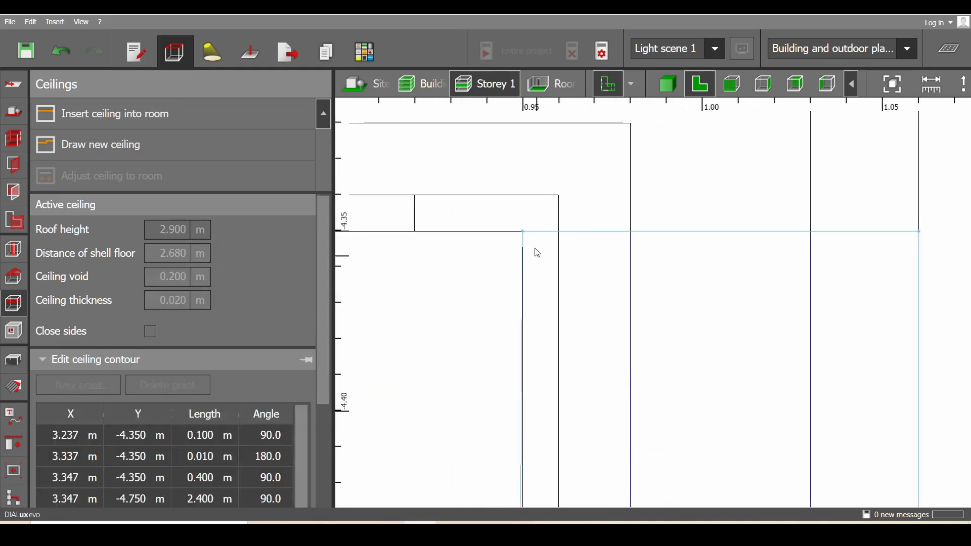
scroll(594, 389, down, 5)
middle_drag(594, 389, 602, 340)
scroll(599, 341, up, 5)
drag(541, 341, 548, 338)
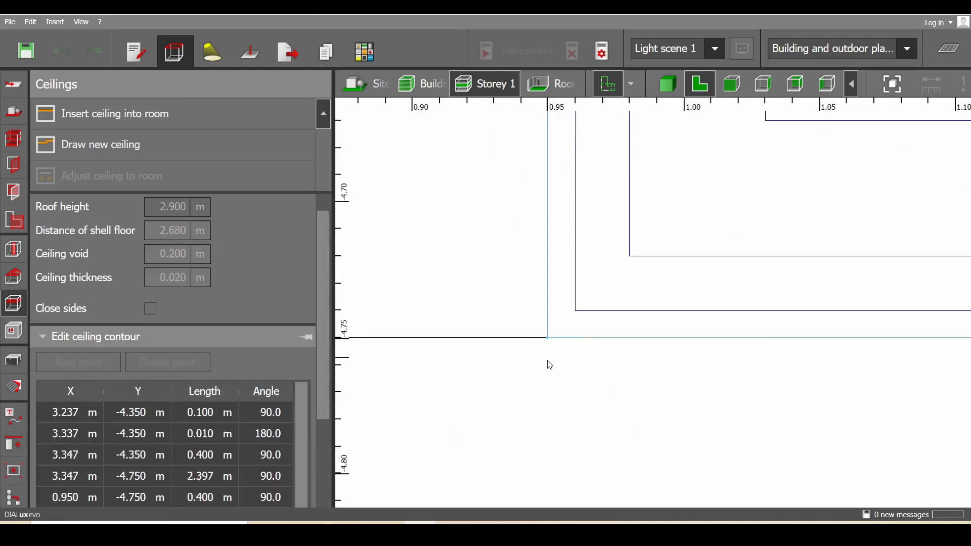
scroll(548, 364, down, 3)
scroll(588, 351, down, 4)
Duplicate the recess moulding and move the copy's inner edge points to X 1.030 m and 3.267 m, at Y -4.350 and -4.670 m.
click(511, 260)
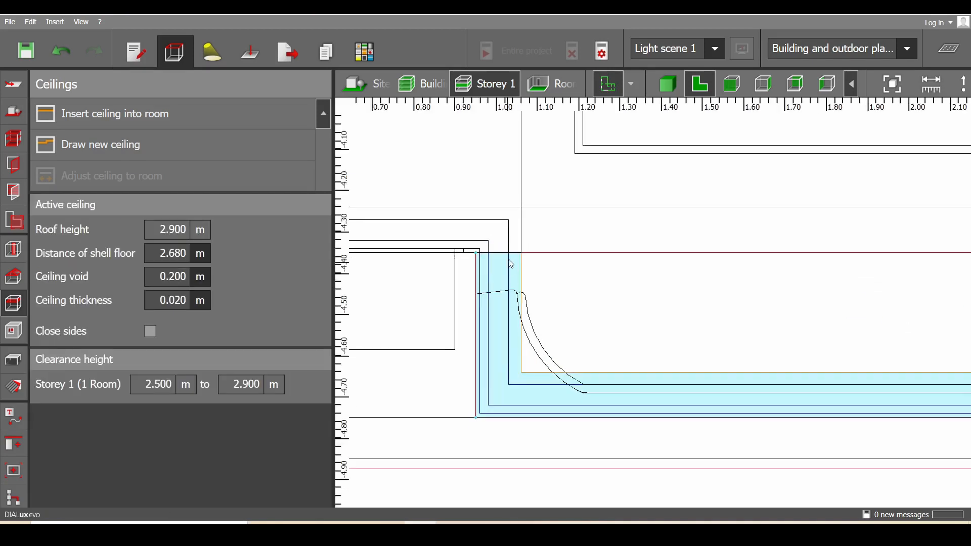
right_click(511, 259)
click(554, 303)
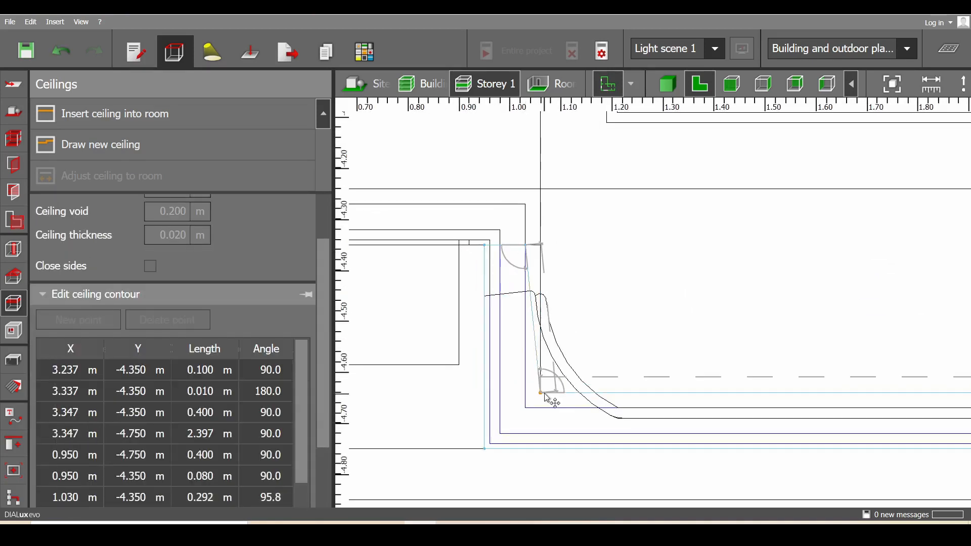
scroll(534, 424, down, 3)
scroll(609, 308, up, 3)
drag(608, 305, 618, 132)
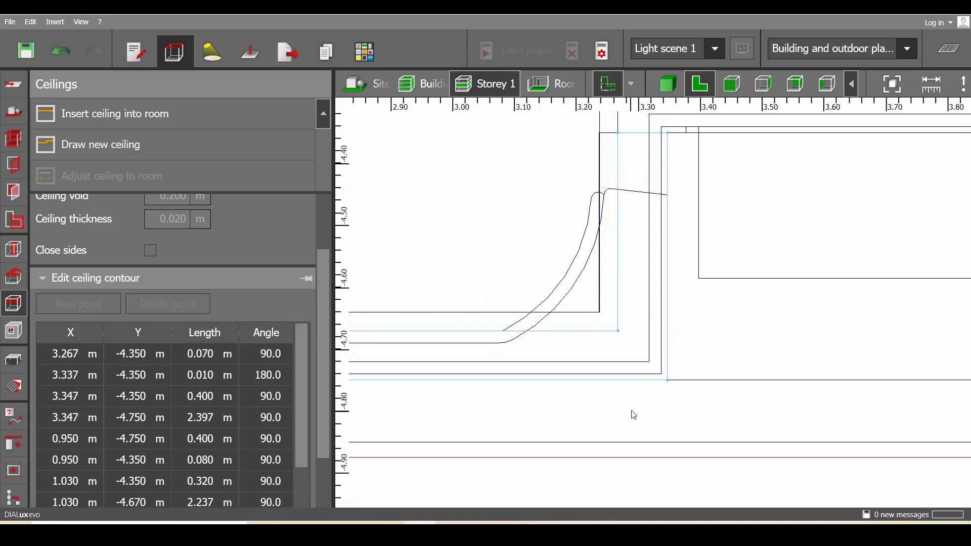
click(633, 415)
Set the duplicated recess moulding's distance from the shell floor to 2.660 m.
click(614, 336)
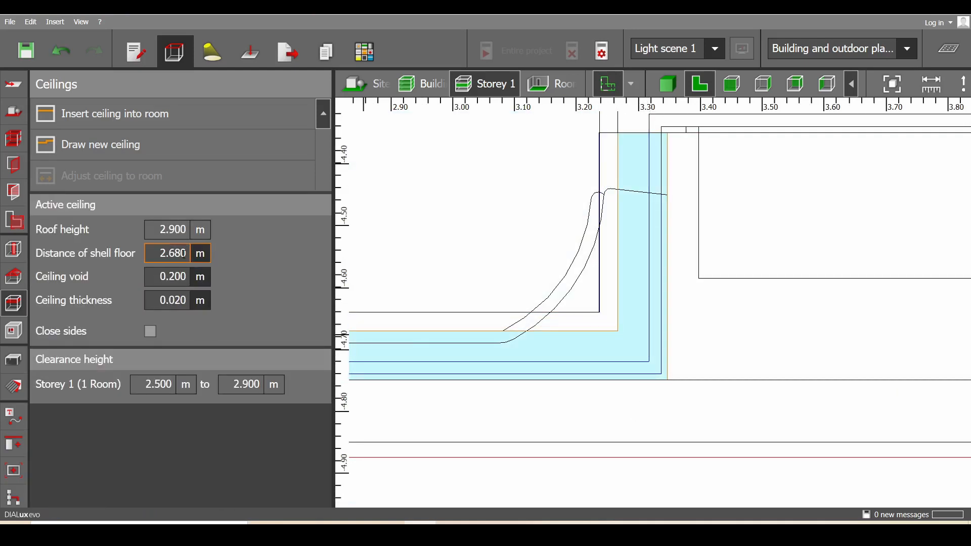
text(60)
key(Return)
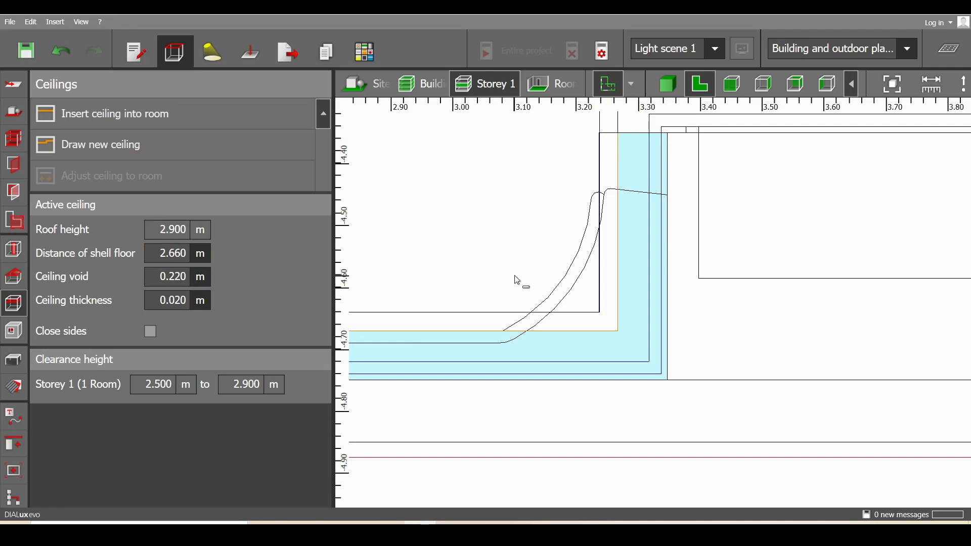
Finish editing the ceiling moulding and examine the ceiling and wall mouldings in the 3D view of Room 1.
right_click(630, 252)
click(658, 288)
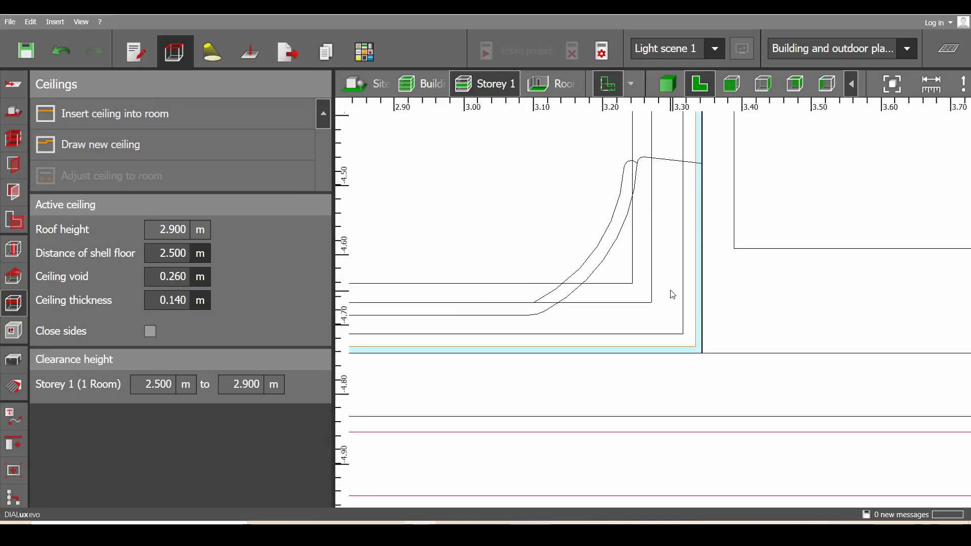
scroll(670, 292, down, 7)
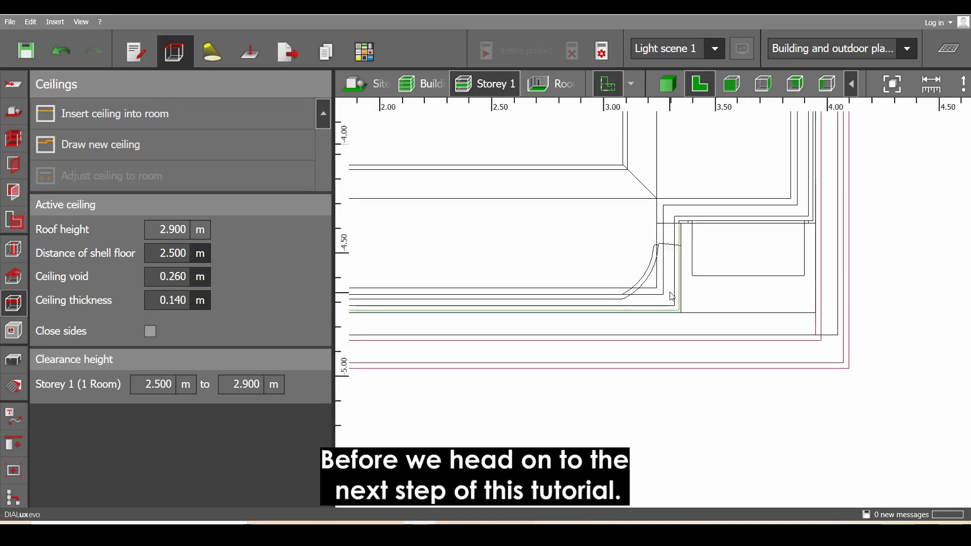
click(690, 363)
click(668, 85)
click(559, 93)
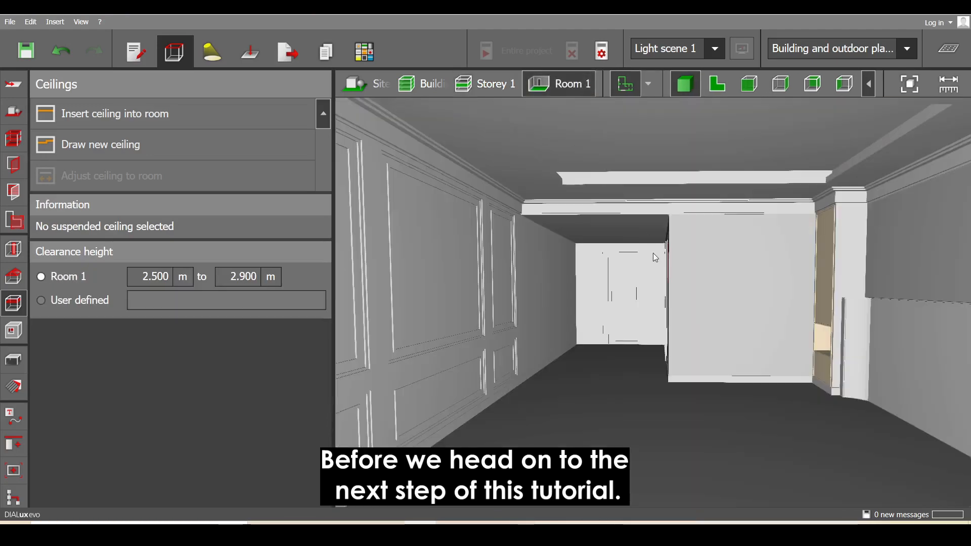
right_drag(653, 252, 347, 280)
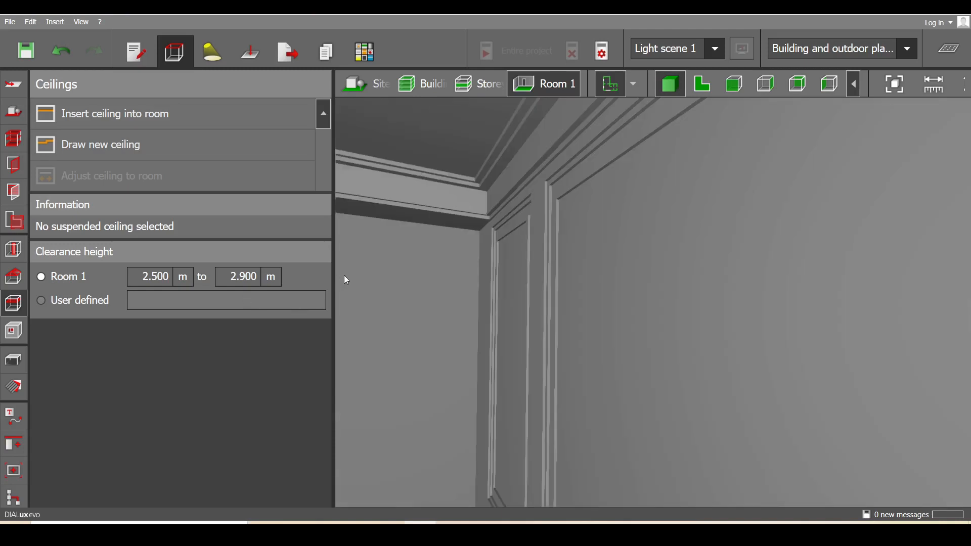
right_drag(466, 271, 581, 295)
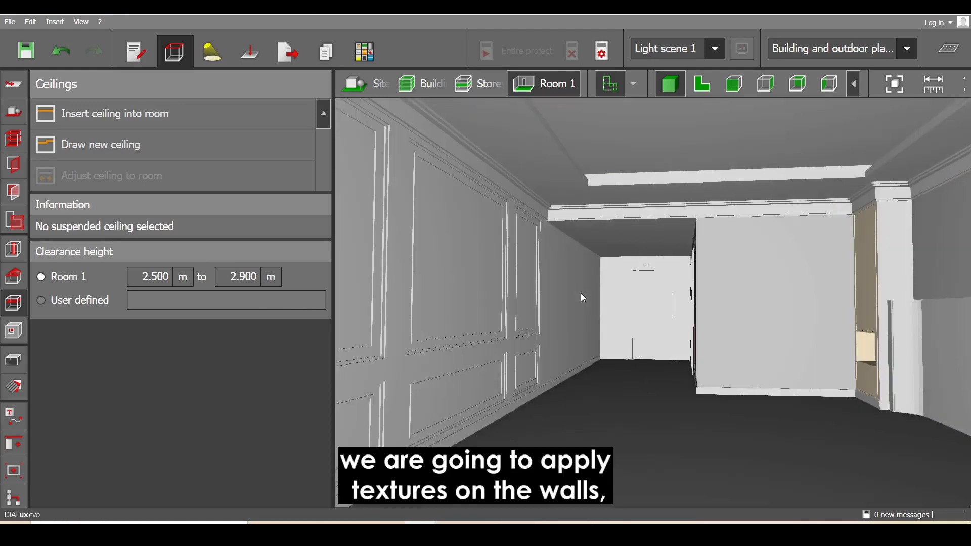
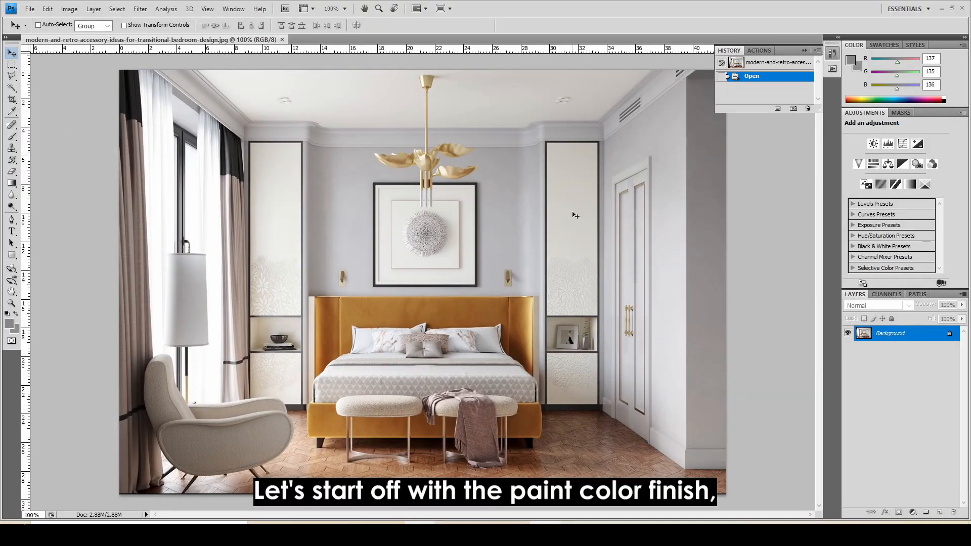
In Photoshop, use the Eyedropper tool on the reference photo's dark gray wall paint and create a new 200 x 200 pixel image.
click(13, 111)
alt+scroll(617, 170, up, 6)
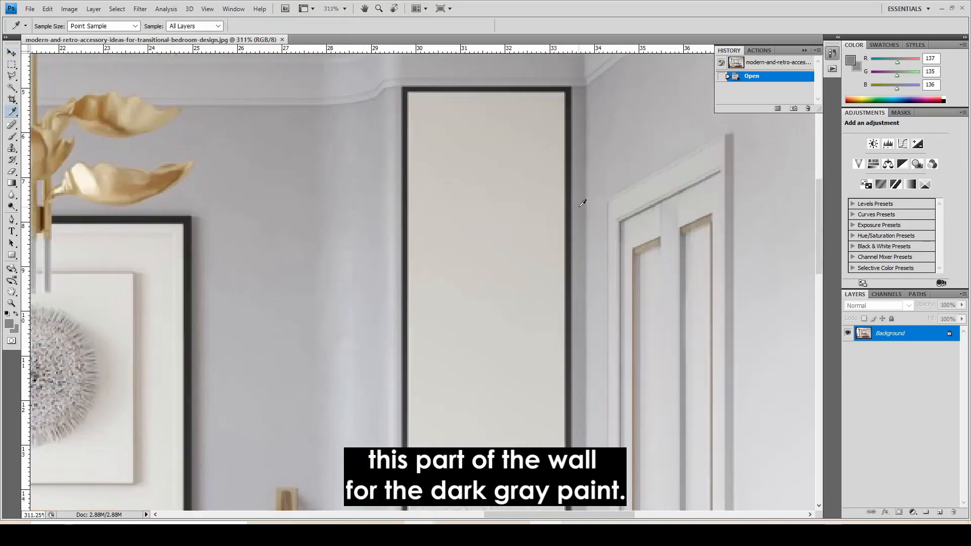
click(30, 9)
click(38, 19)
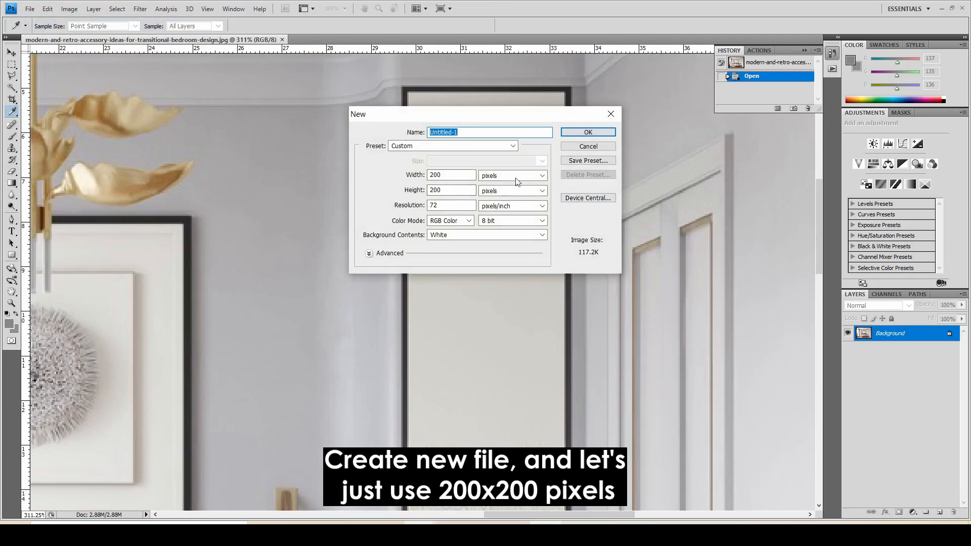
click(599, 134)
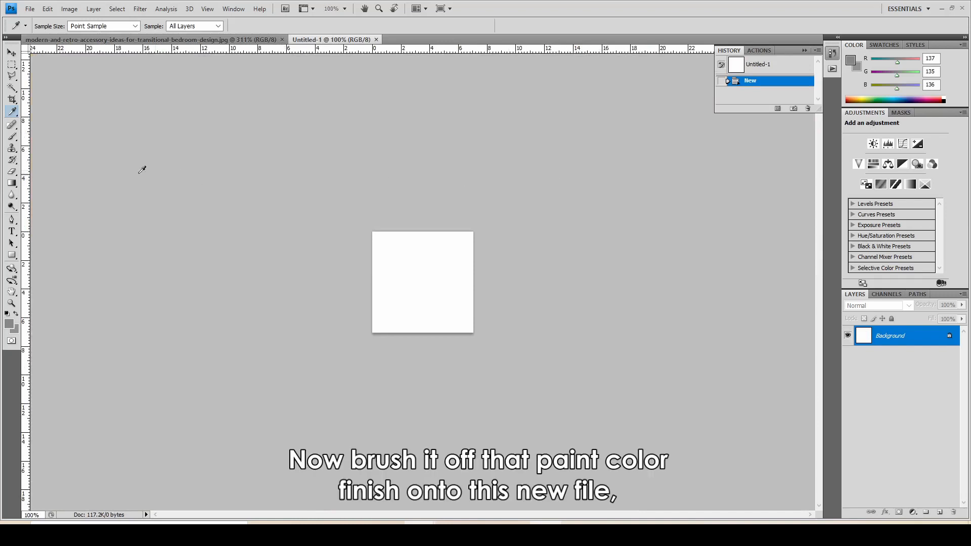
Brush the dark gray over the whole blank canvas and save it in the textures folder as the JPEG "dark gray paint".
click(12, 138)
mouse_move(485, 238)
mouse_down()
mouse_move(385, 278)
mouse_move(541, 297)
mouse_move(382, 323)
mouse_move(399, 334)
mouse_up()
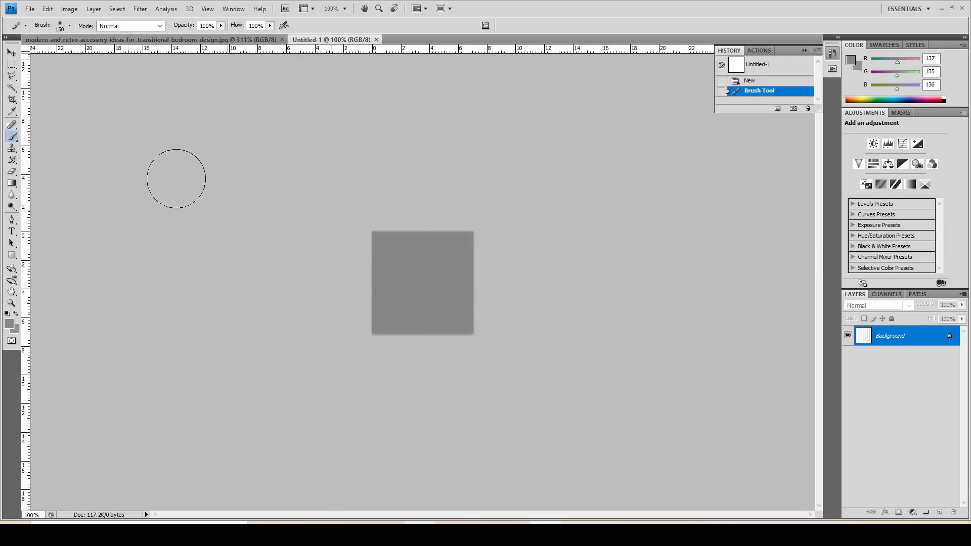
click(30, 8)
click(81, 180)
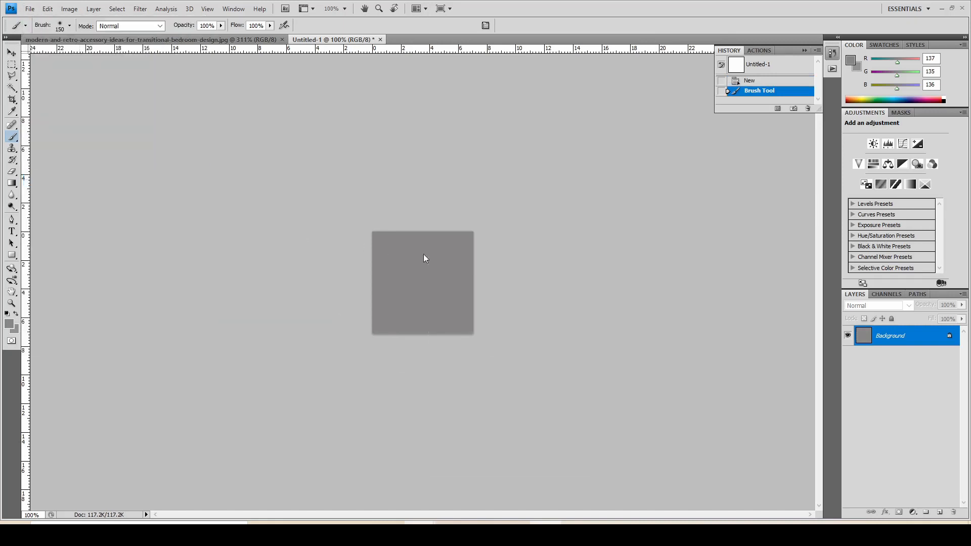
text(dark)
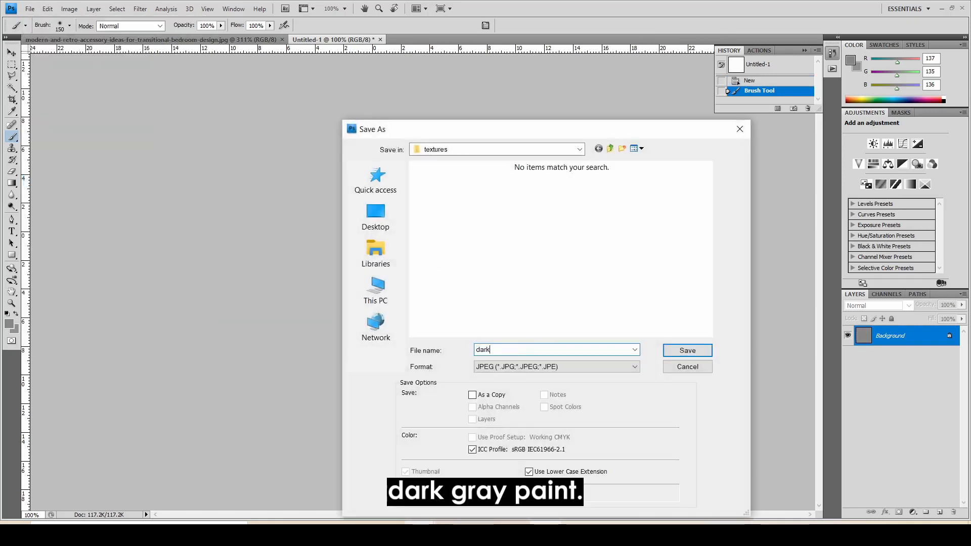
text( gray paint)
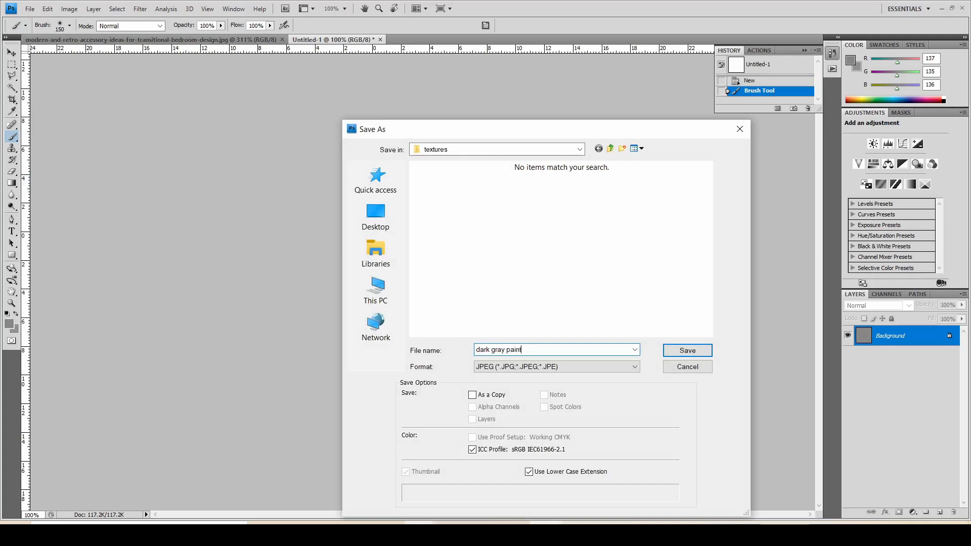
click(699, 349)
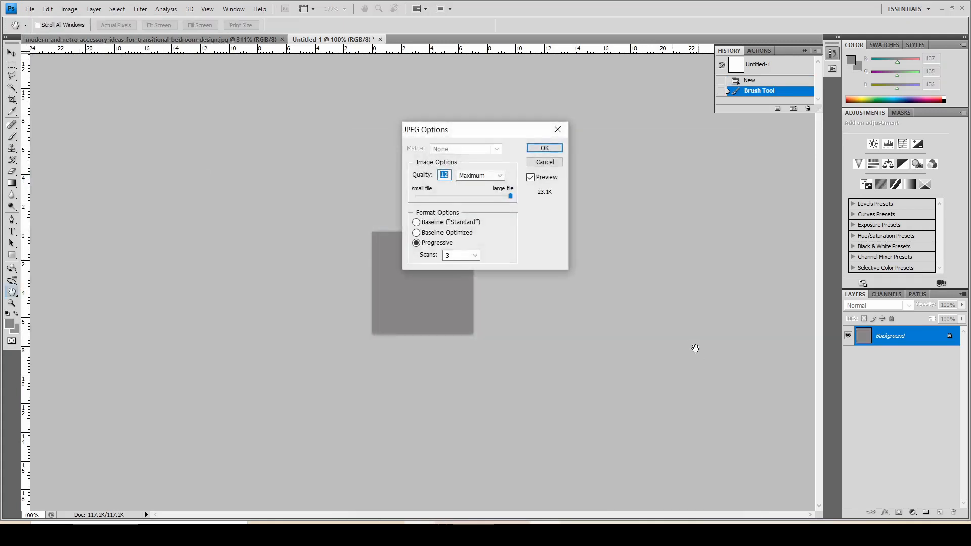
click(549, 147)
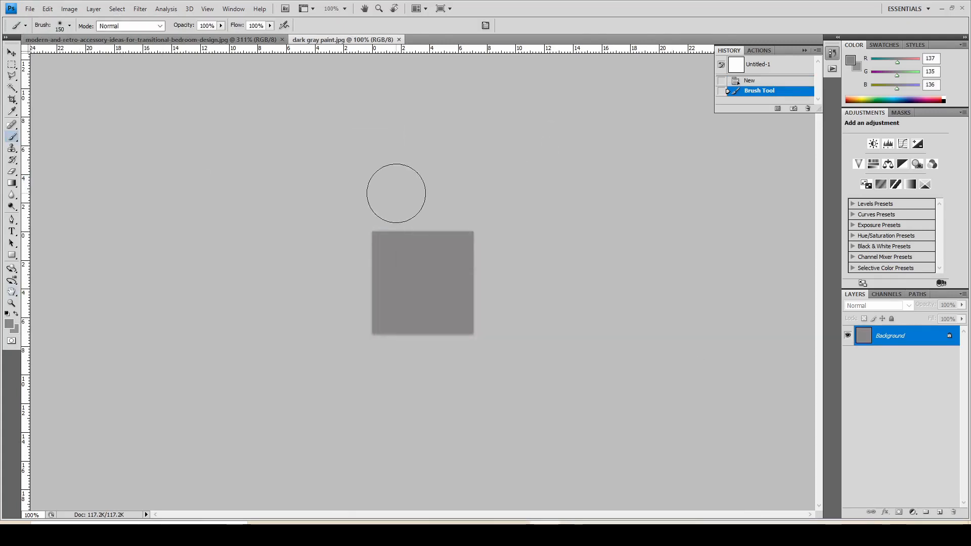
Sample the light gray paint from the wall cornice in the reference photo and brush it over the entire swatch image.
click(239, 43)
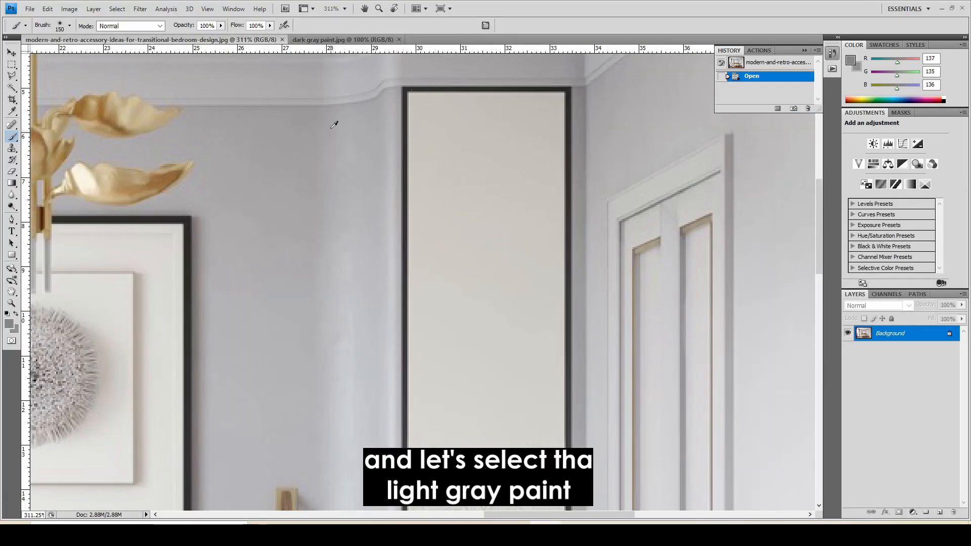
alt+scroll(332, 89, up, 4)
alt+scroll(337, 85, up, 1)
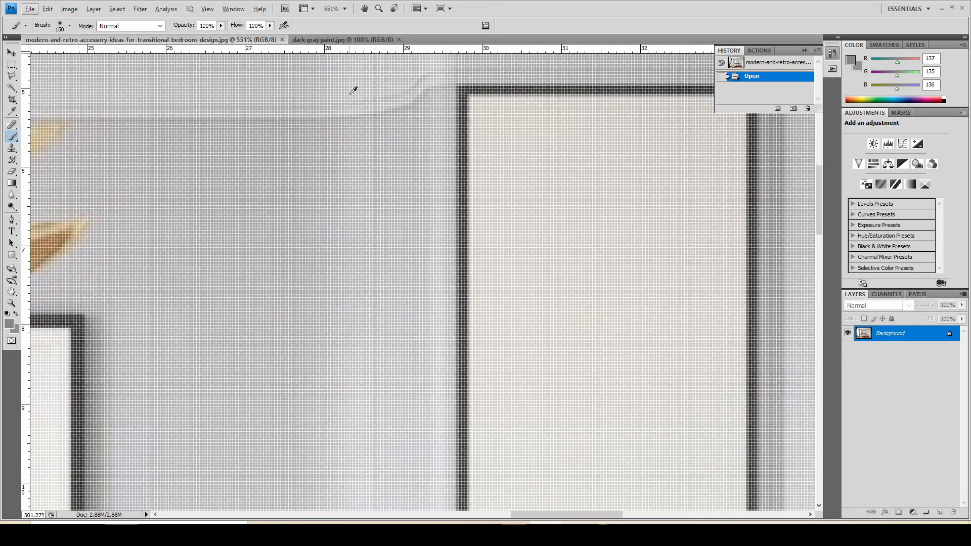
alt+scroll(353, 90, down, 1)
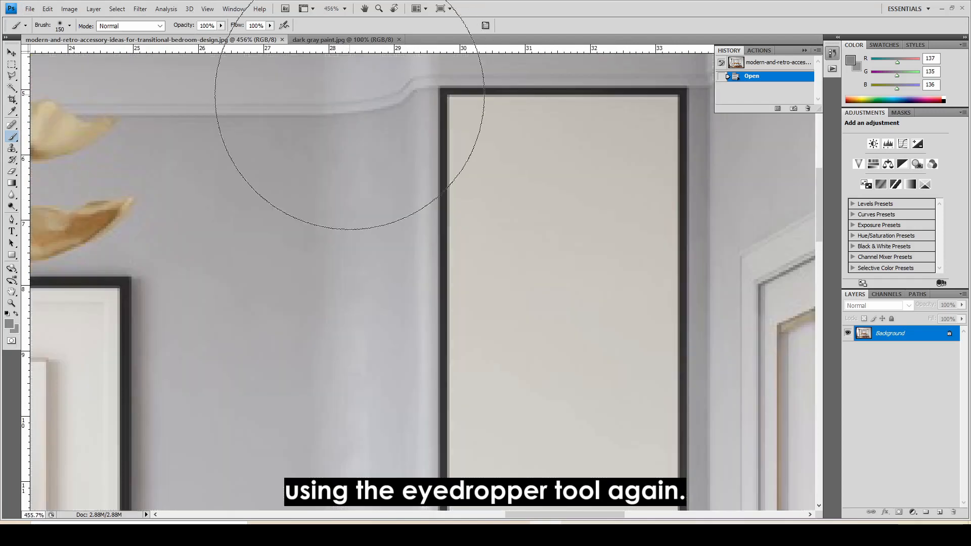
alt+click(354, 84)
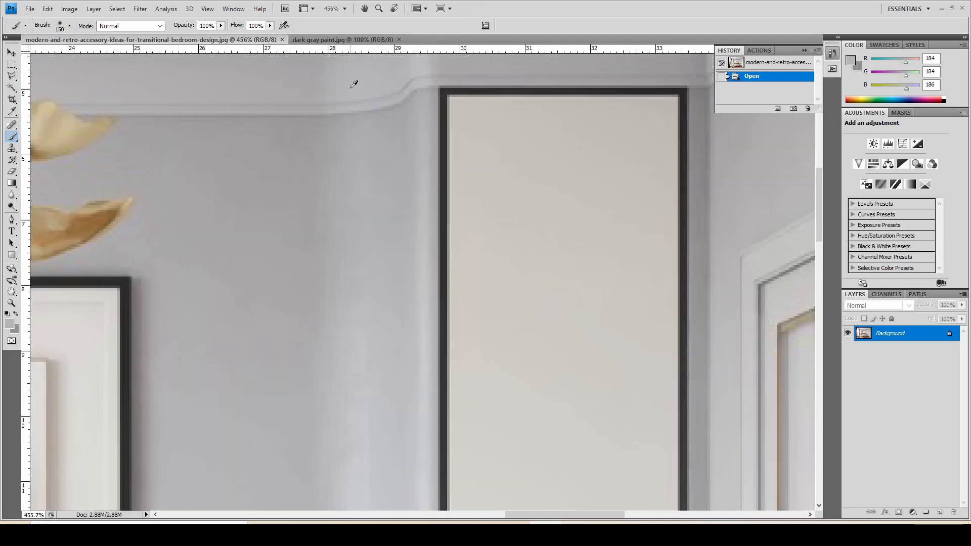
click(344, 40)
mouse_move(497, 245)
mouse_down()
mouse_move(503, 234)
mouse_move(385, 335)
mouse_move(500, 314)
mouse_move(399, 334)
mouse_up()
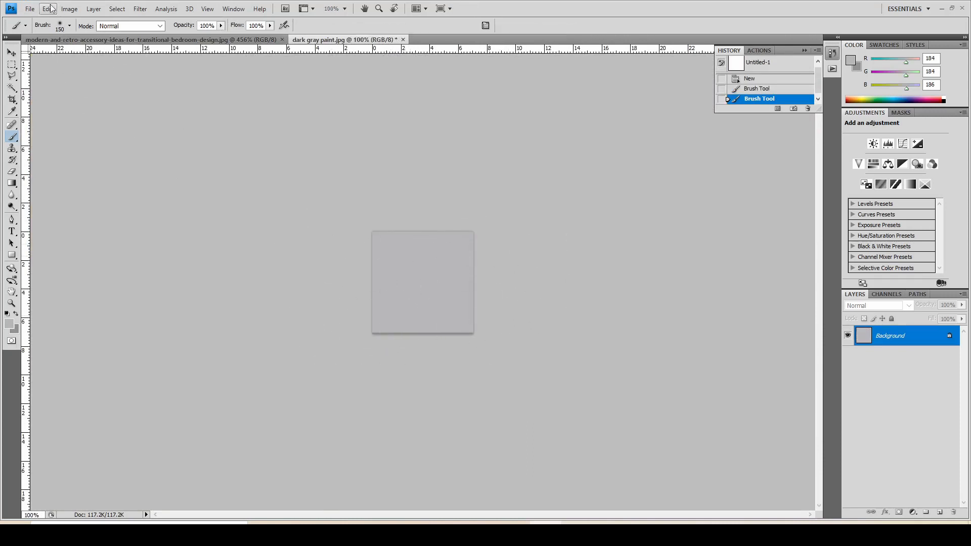
Save the light gray swatch as a separate JPEG named "light gray paint" in the textures folder.
click(29, 7)
click(50, 183)
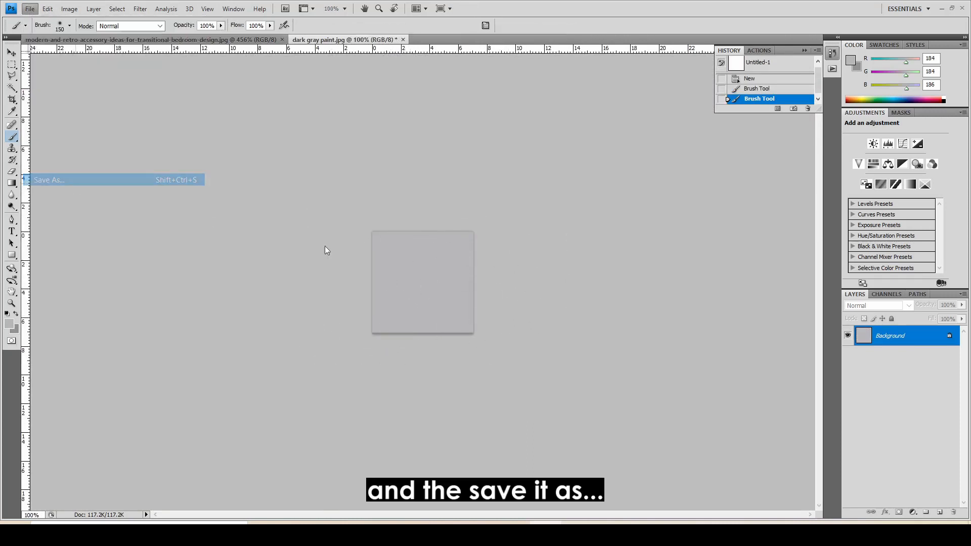
text(light)
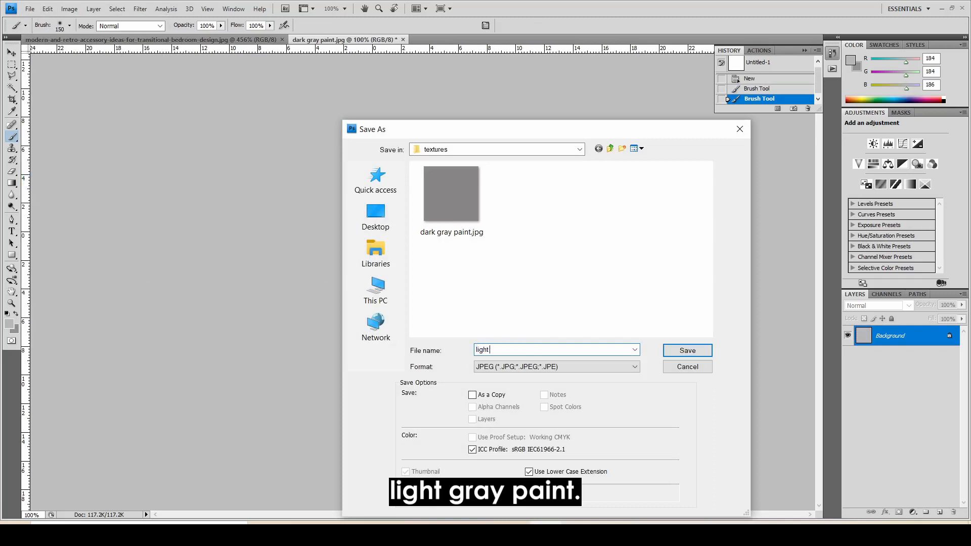
text( gray paint)
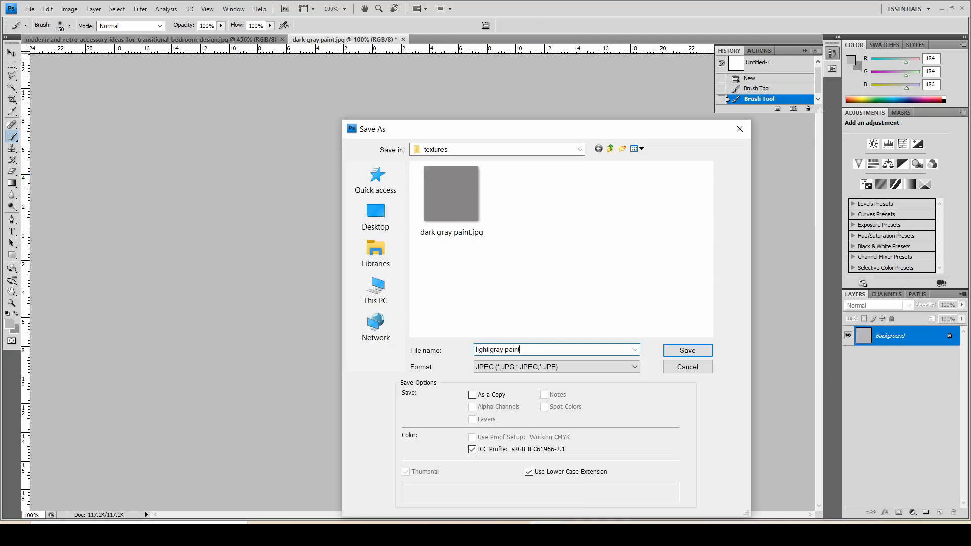
click(683, 350)
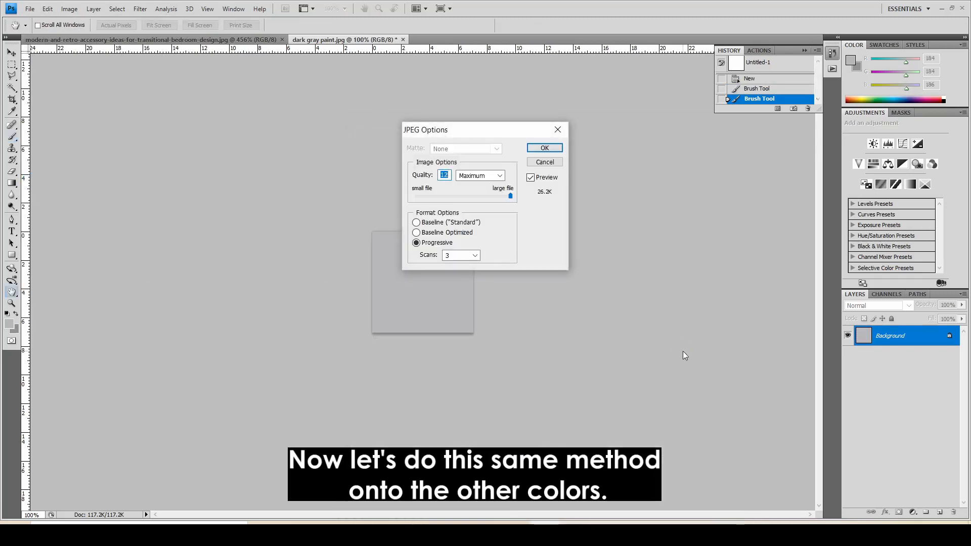
click(550, 150)
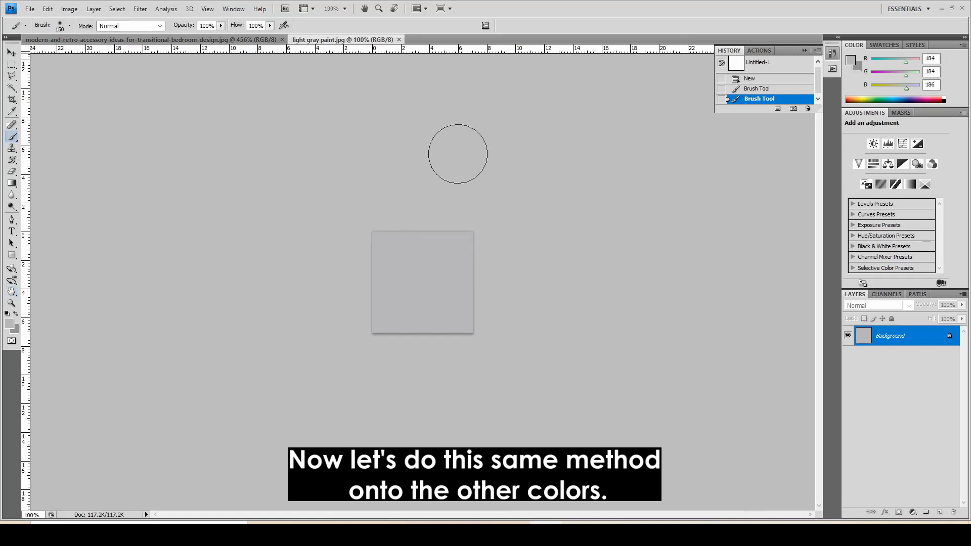
Sample the near-black frame colour (RGB 53, 49, 50) from the reference photo and brush it over the entire swatch.
key(ctrl+Tab)
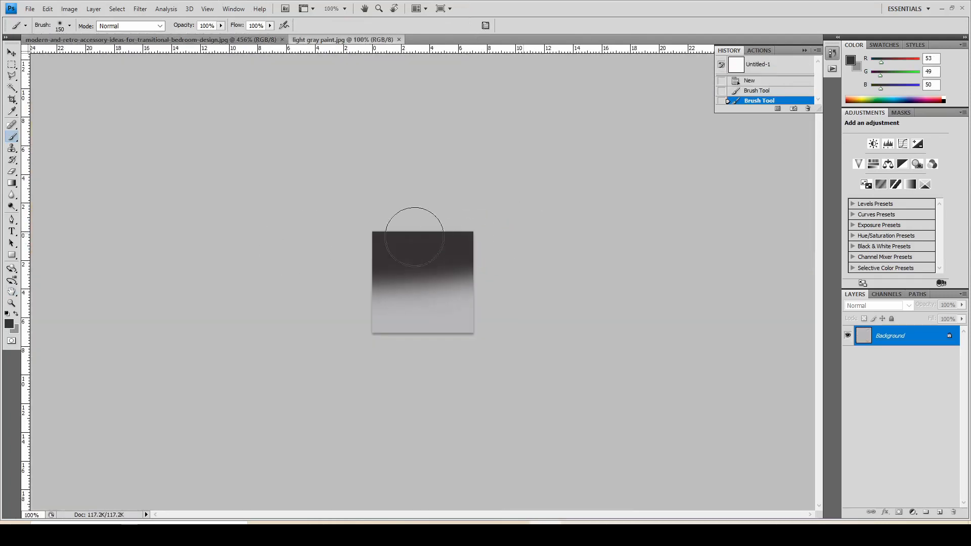
drag(414, 236, 527, 305)
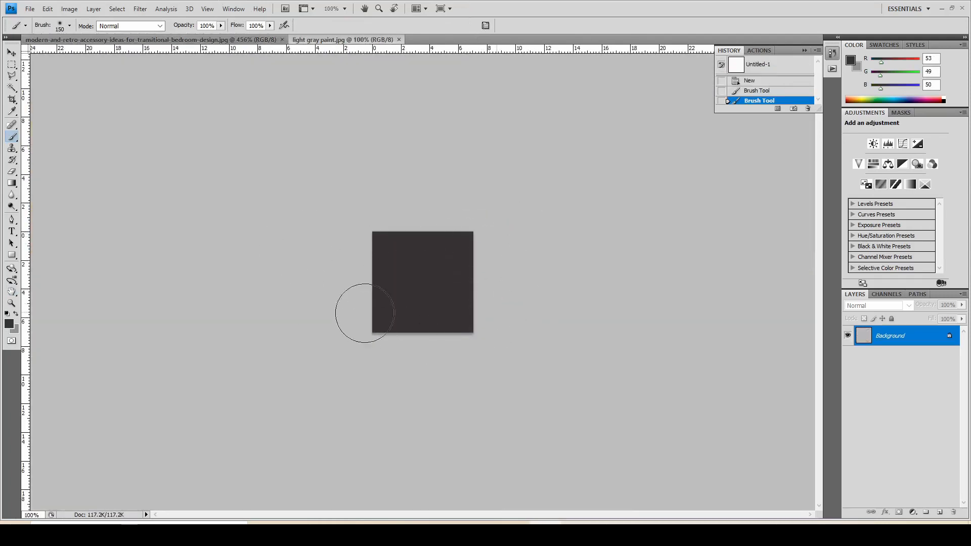
drag(364, 313, 354, 312)
Save the near-black swatch as a JPEG named "black frame color" in the textures folder.
click(30, 9)
click(76, 180)
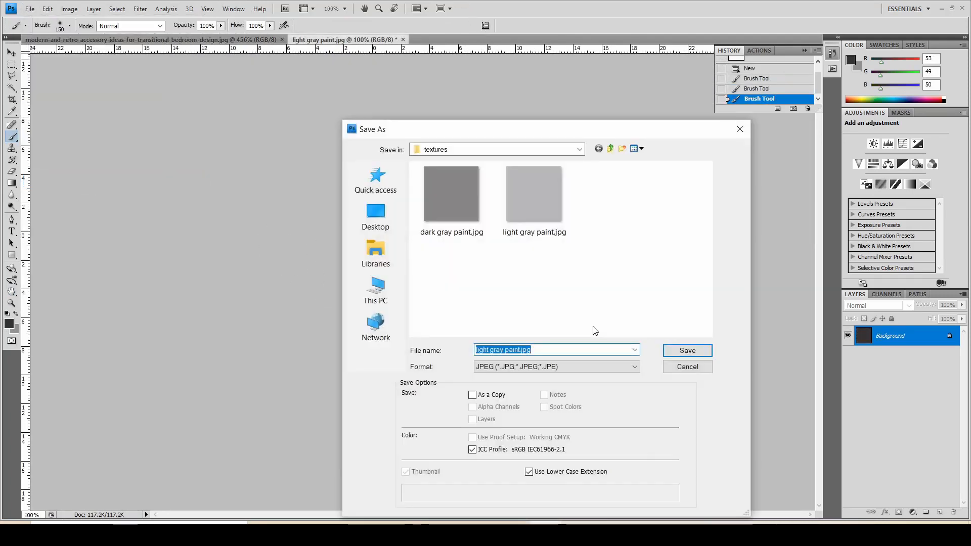
text(black frame color)
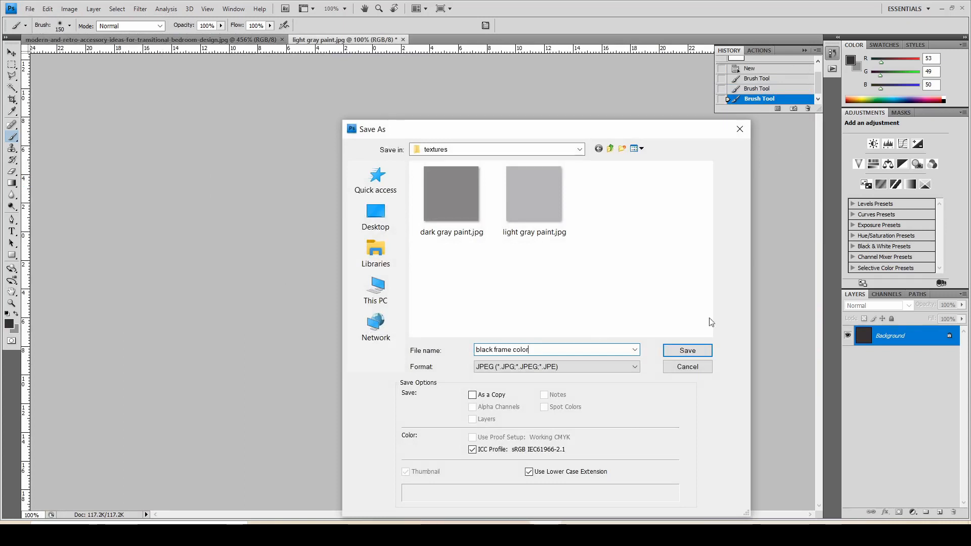
click(687, 351)
click(544, 147)
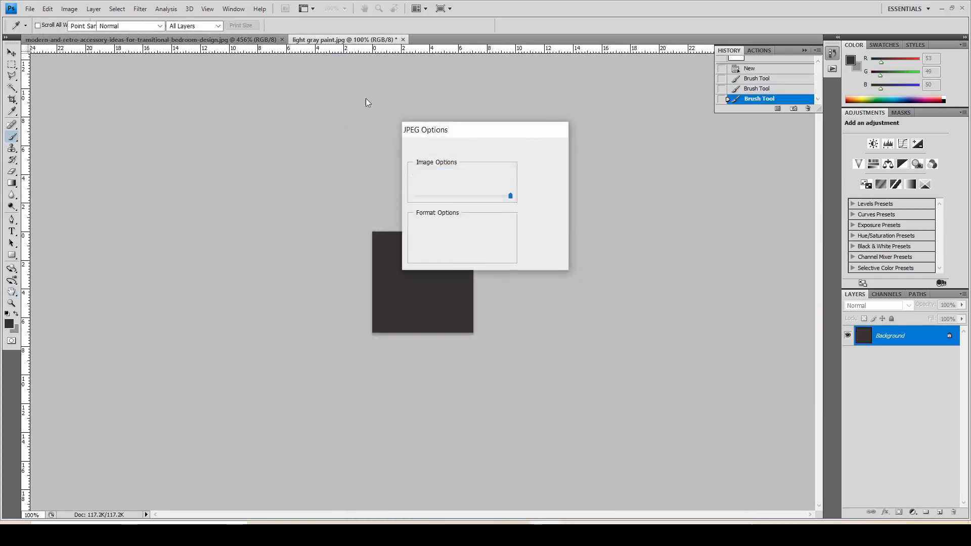
Sample the brown trim of the door panel (RGB 143, 128, 107) in the reference photo and brush it over the entire swatch.
click(251, 40)
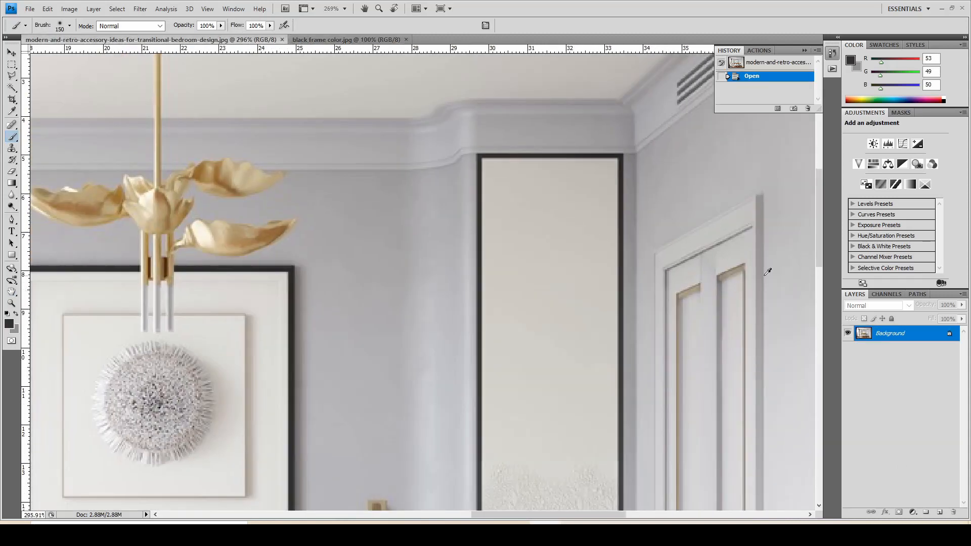
alt+scroll(766, 272, up, 2)
alt+click(627, 374)
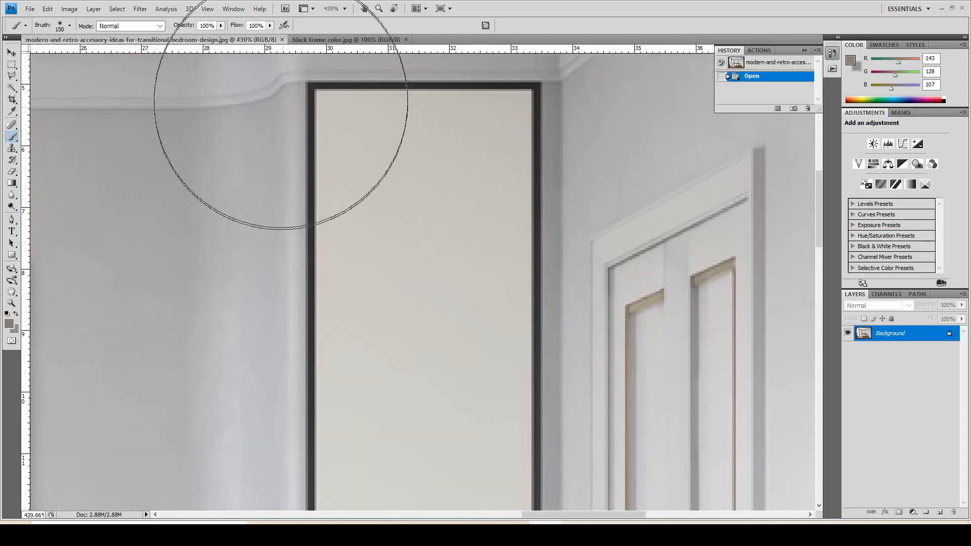
click(333, 41)
mouse_move(383, 256)
mouse_down()
mouse_move(490, 253)
mouse_move(362, 301)
mouse_move(427, 340)
mouse_move(490, 318)
mouse_up()
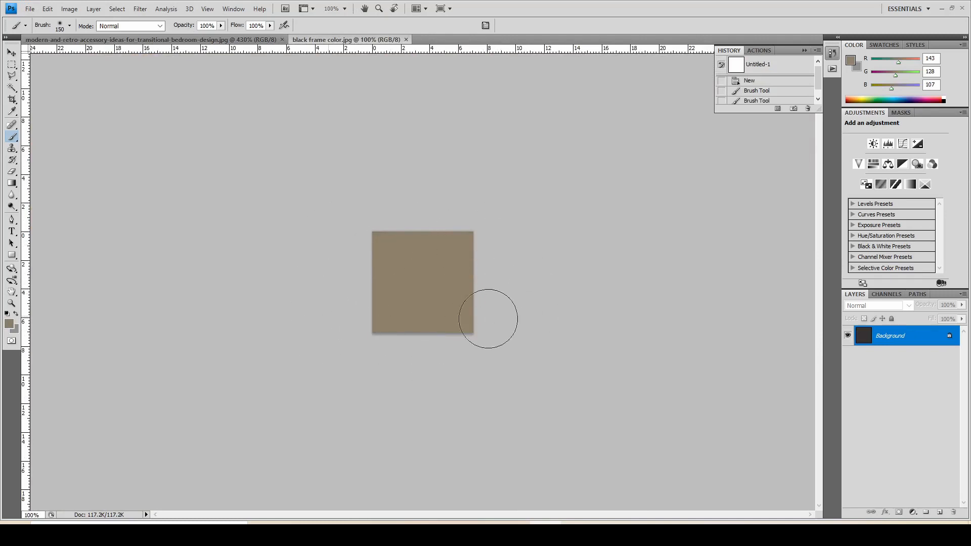
Adjust the brown swatch with Brightness/Contrast, setting brightness to 18 and contrast to 89.
click(69, 9)
mouse_move(96, 41)
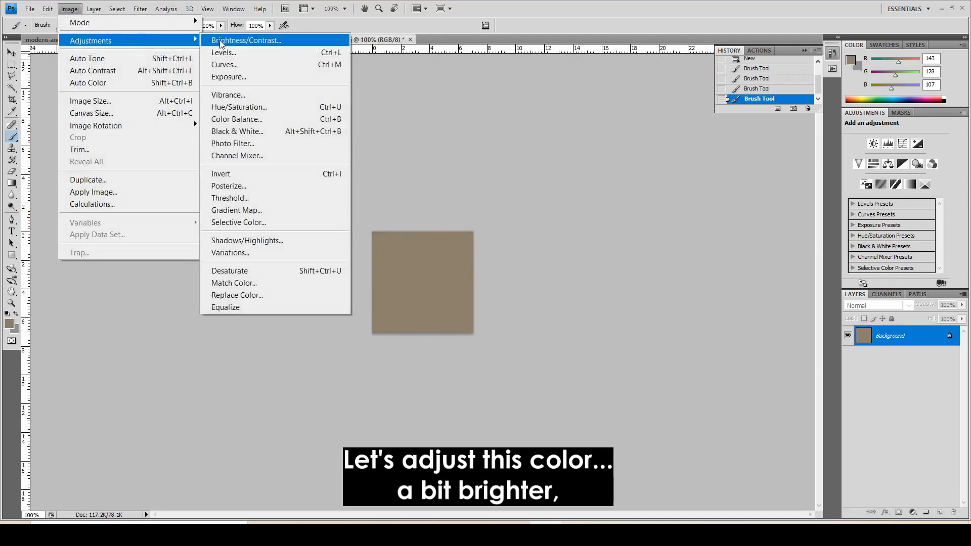
click(221, 41)
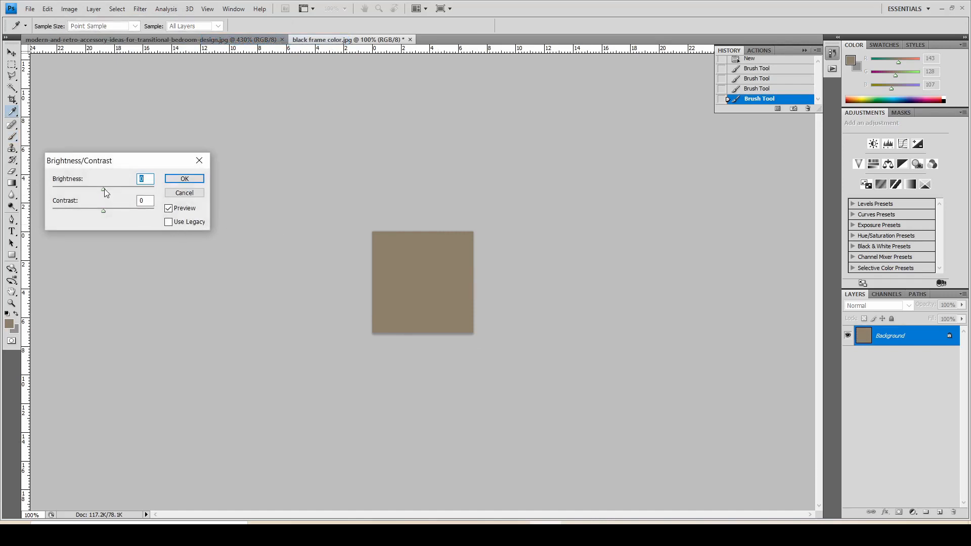
mouse_move(105, 189)
mouse_down()
mouse_move(105, 211)
mouse_move(117, 211)
mouse_move(110, 189)
mouse_up()
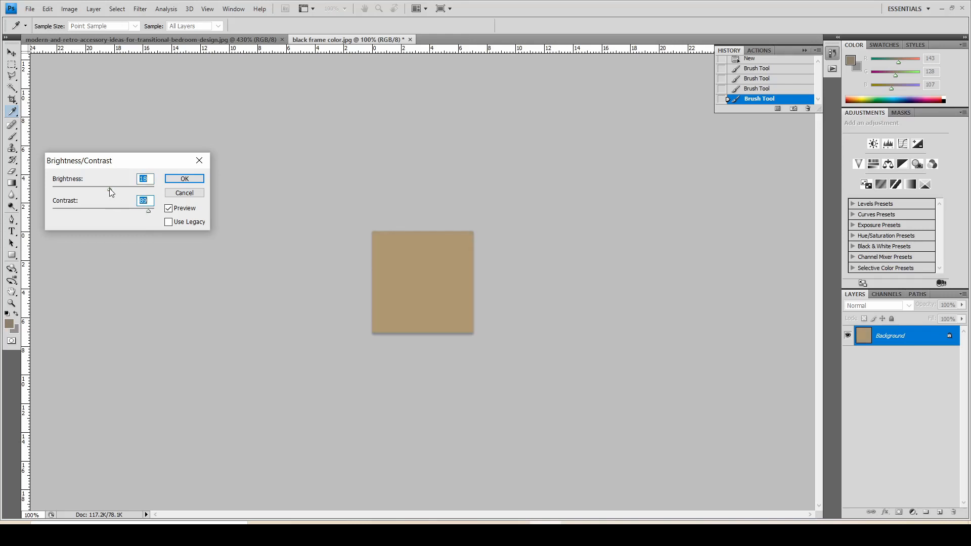
click(185, 179)
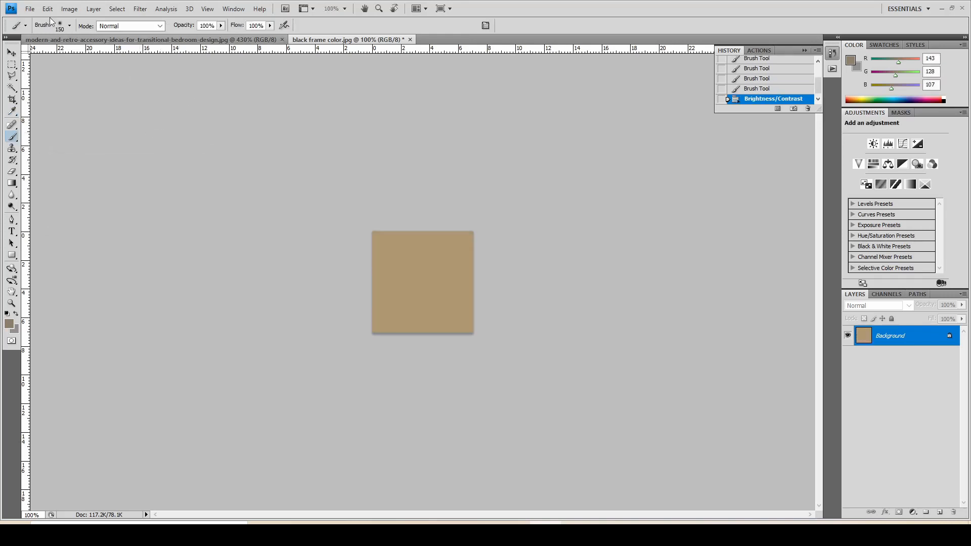
Save the adjusted tan swatch as a maximum-quality JPEG named "yeallow accent color" in the textures folder.
click(30, 9)
click(72, 174)
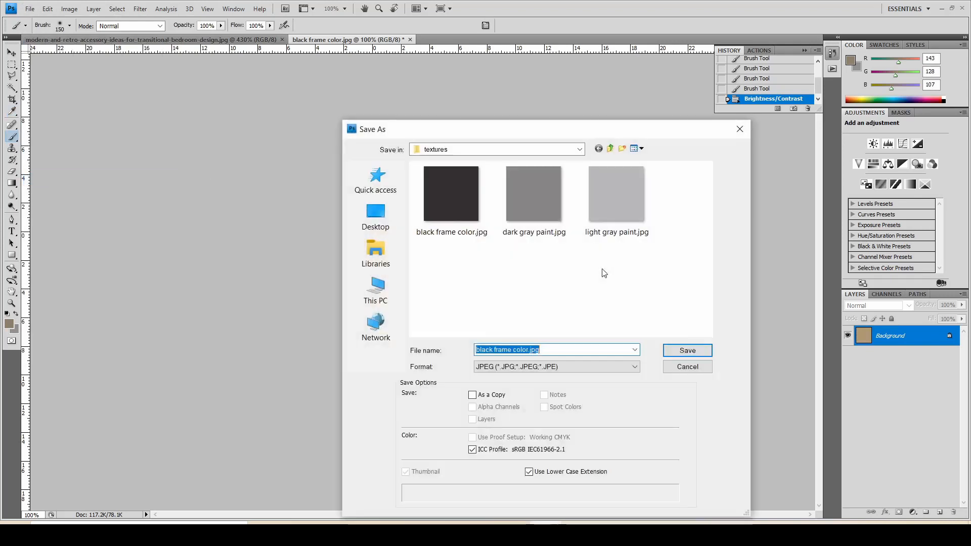
key(BackSpace)
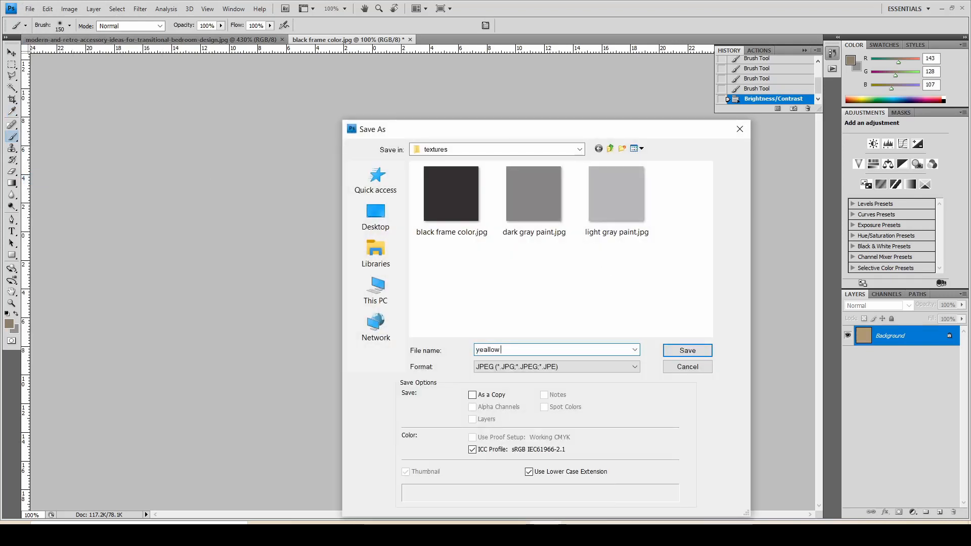
text(ent color)
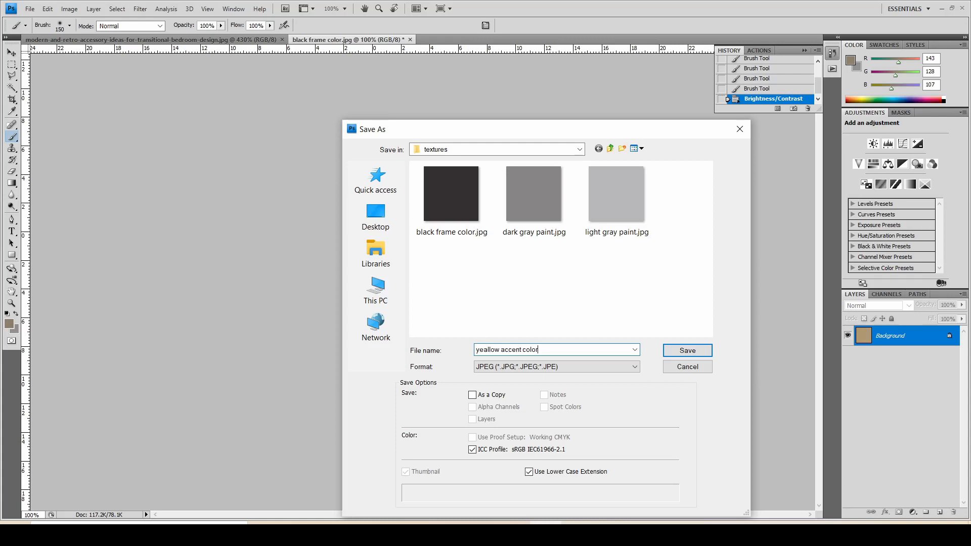
click(695, 350)
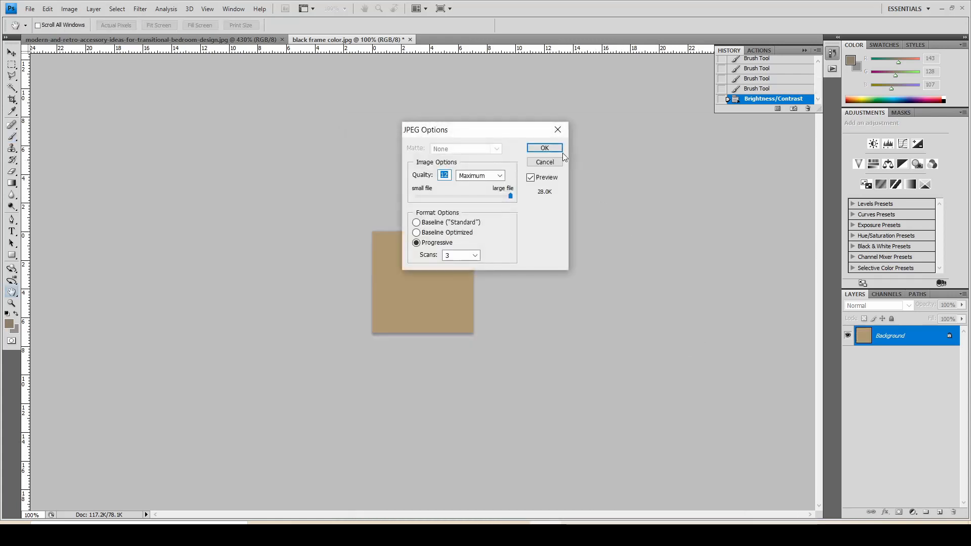
click(552, 148)
Sample the off-white of the right niche (RGB 220, 219, 214) in the reference photo and brush it over the entire swatch.
key(ctrl+Tab)
alt+scroll(517, 287, down, 7)
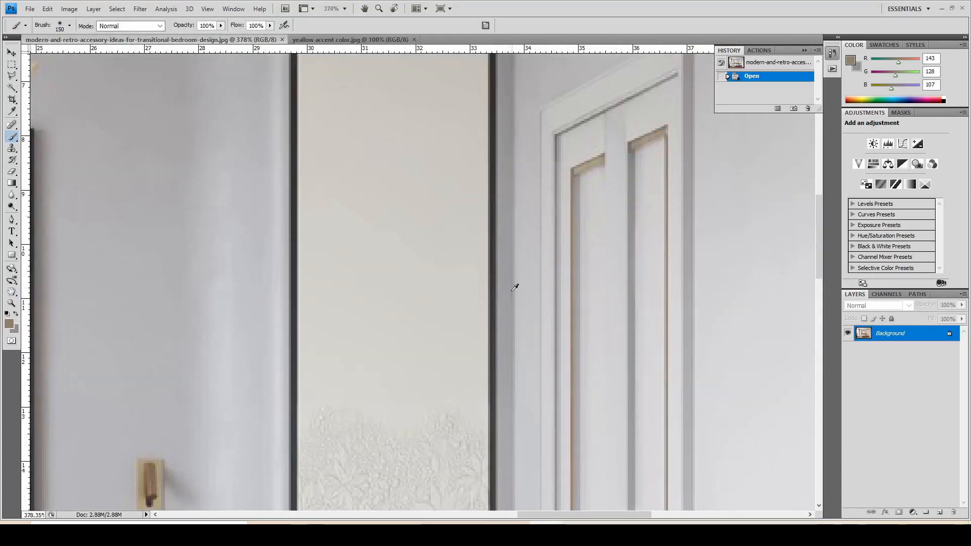
alt+scroll(522, 385, up, 5)
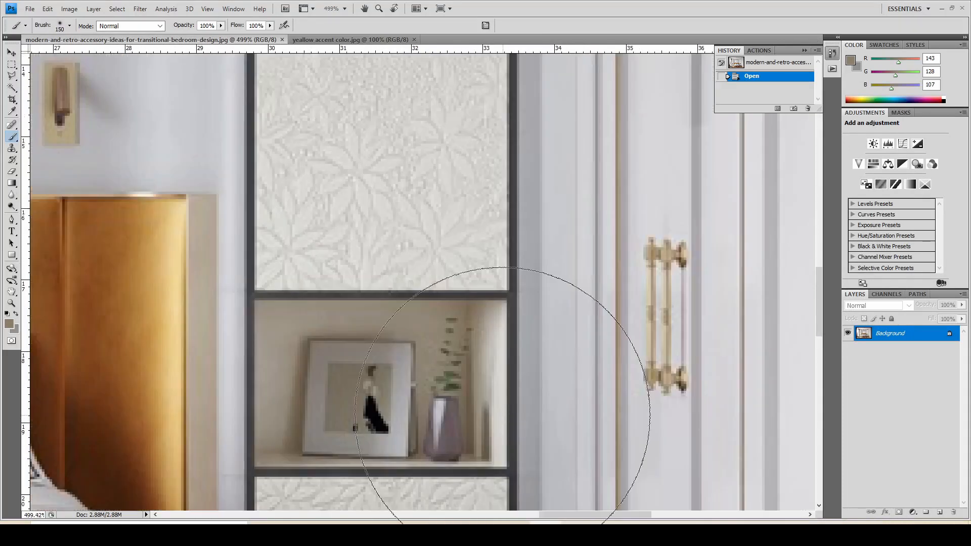
alt+click(506, 401)
click(312, 40)
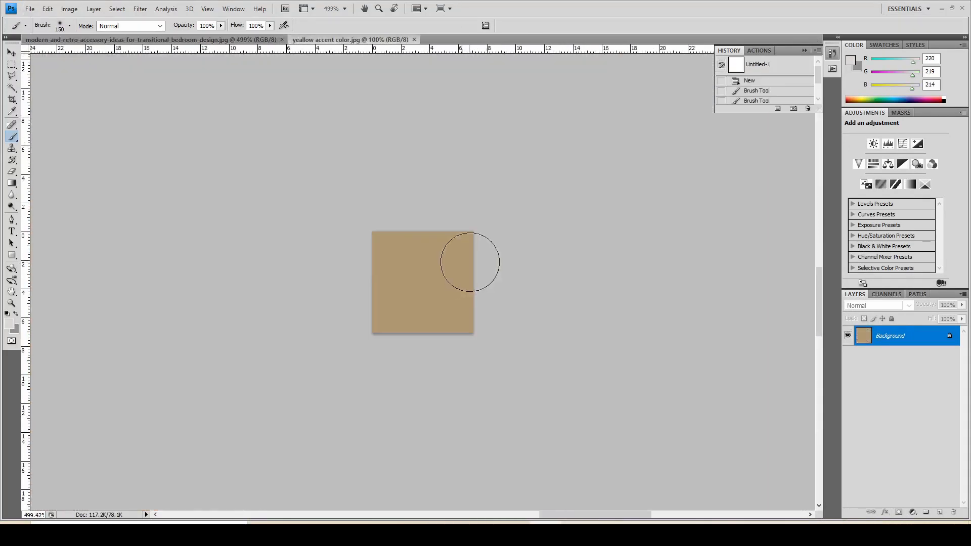
mouse_move(470, 260)
mouse_down()
mouse_move(334, 299)
mouse_move(485, 281)
mouse_move(446, 329)
mouse_move(86, 91)
mouse_up()
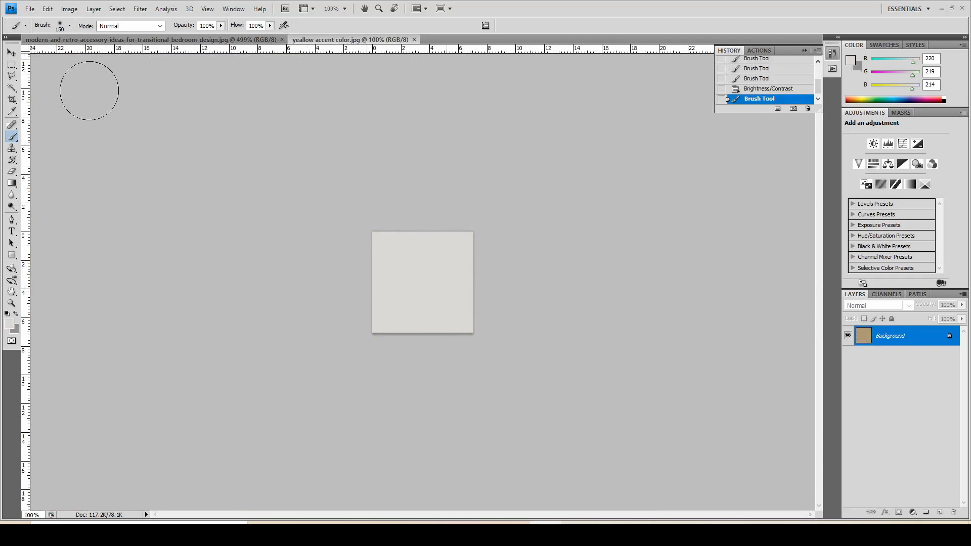
Save the off-white swatch as a JPEG named "white paint" in the textures folder.
click(30, 8)
click(49, 180)
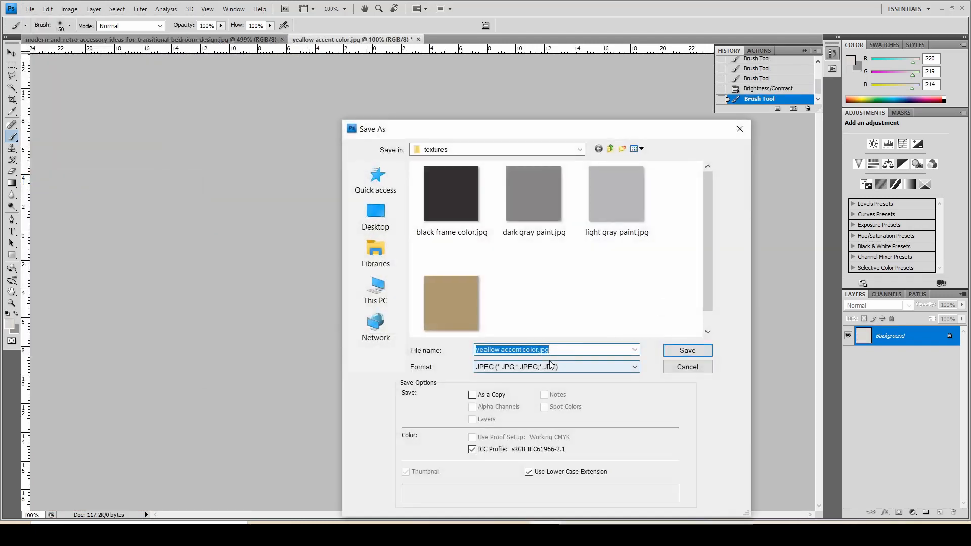
text(white paint)
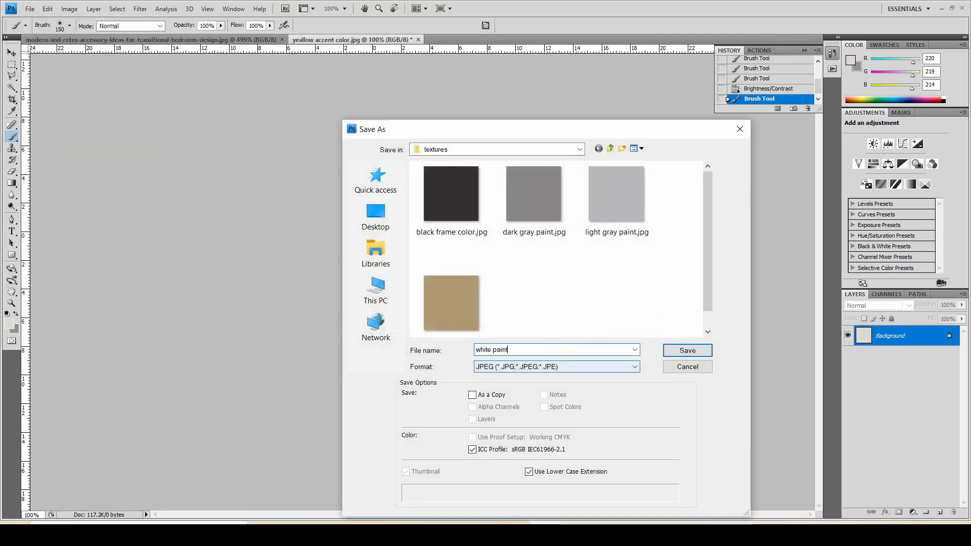
click(673, 356)
click(544, 149)
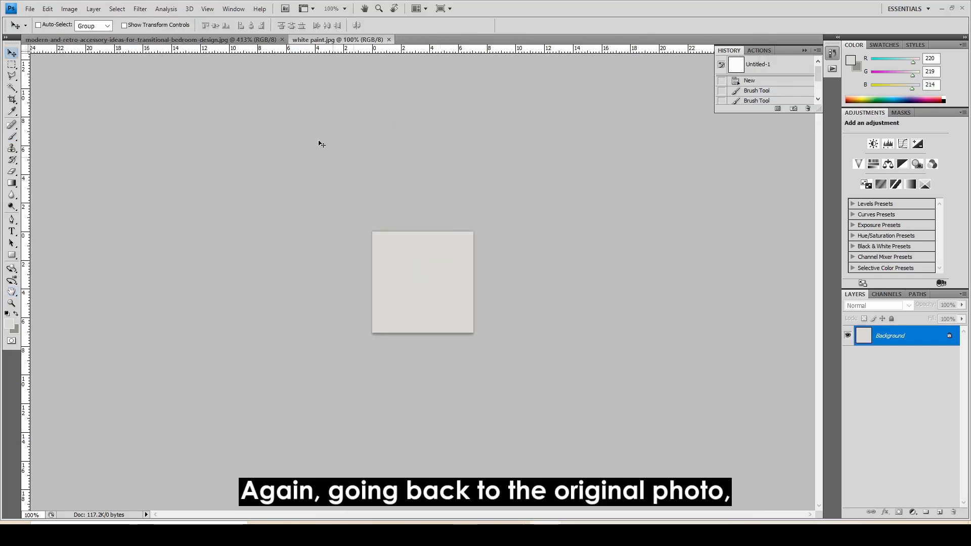
Crop the reference photo to the tall upper panel of the niche right of the bed.
alt+scroll(442, 272, down, 5)
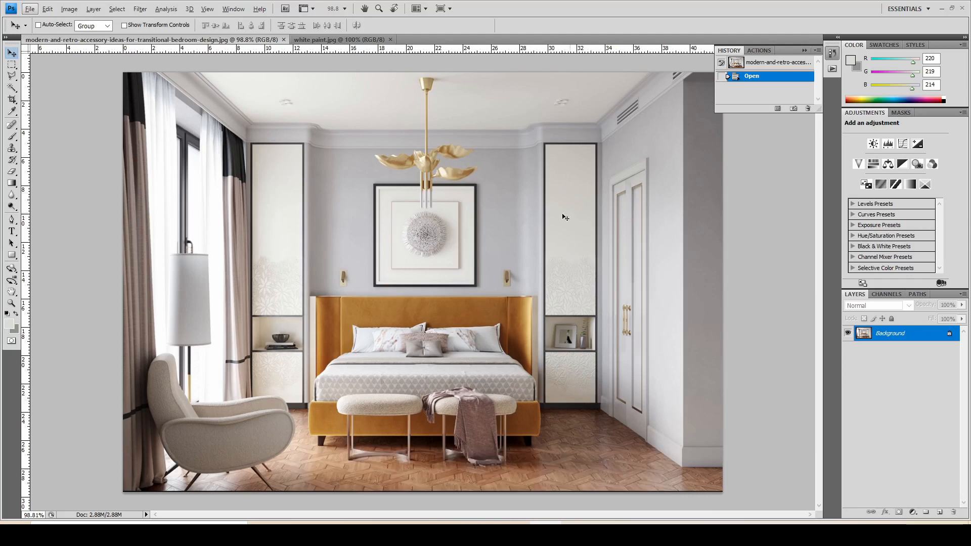
click(12, 100)
alt+scroll(649, 216, up, 5)
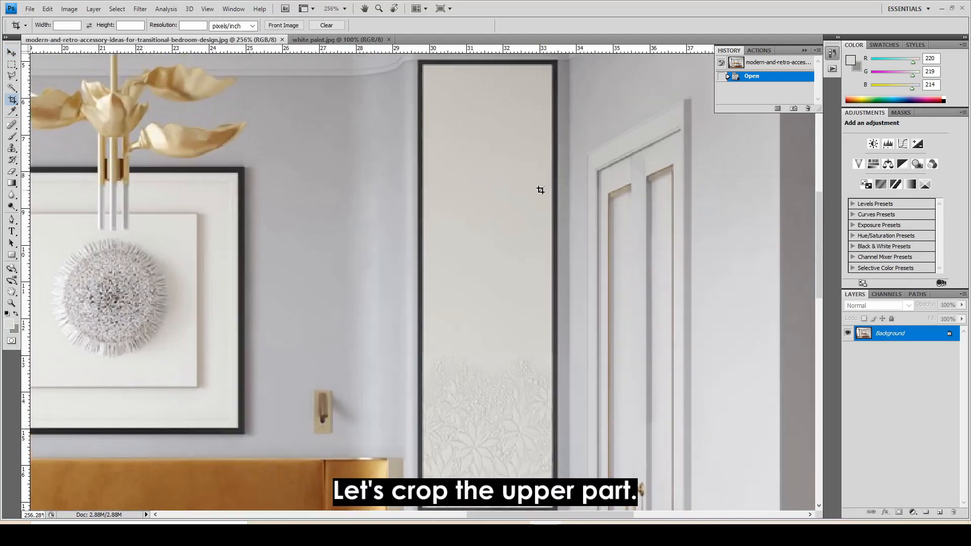
scroll(540, 191, down, 1)
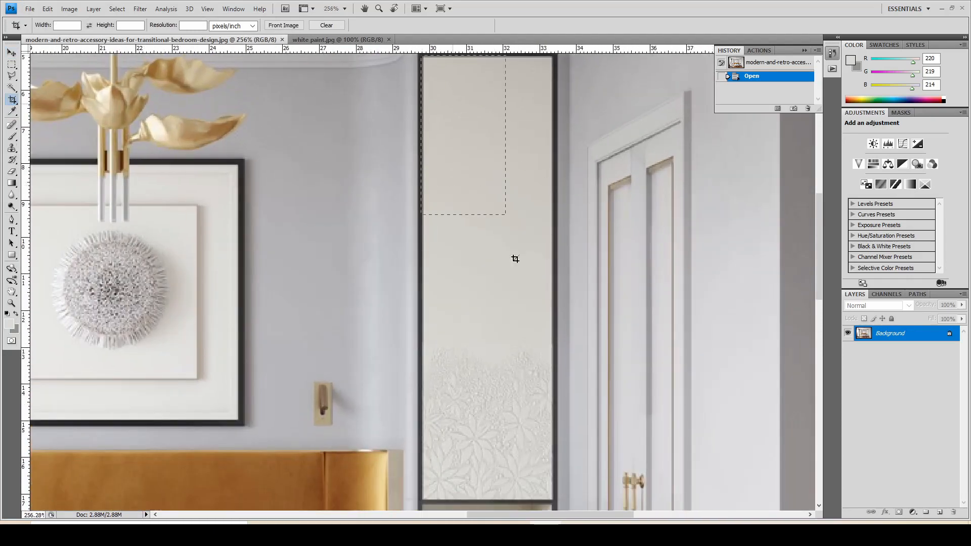
drag(555, 499, 555, 500)
key(Return)
alt+scroll(436, 262, up, 2)
alt+scroll(408, 154, down, 3)
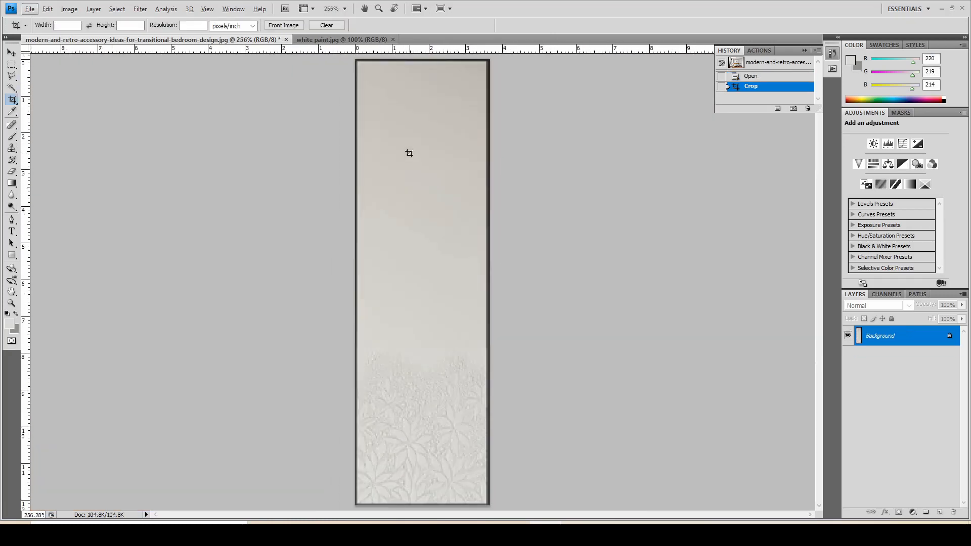
Crop the niche panel image again, tightening all four edges to exclude the dark frame.
drag(363, 81, 487, 484)
alt+scroll(506, 257, down, 3)
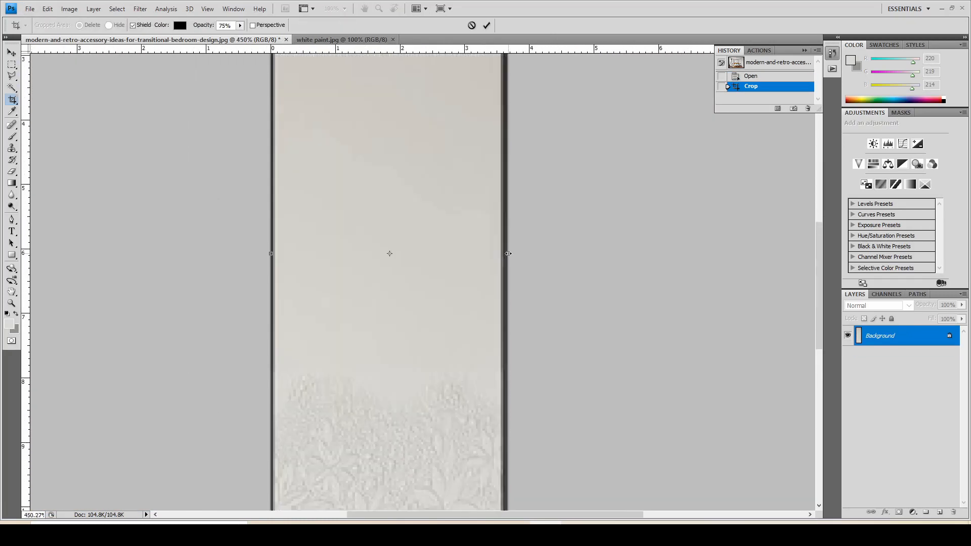
drag(506, 255, 499, 255)
drag(272, 254, 276, 254)
scroll(367, 462, down, 3)
drag(371, 480, 371, 474)
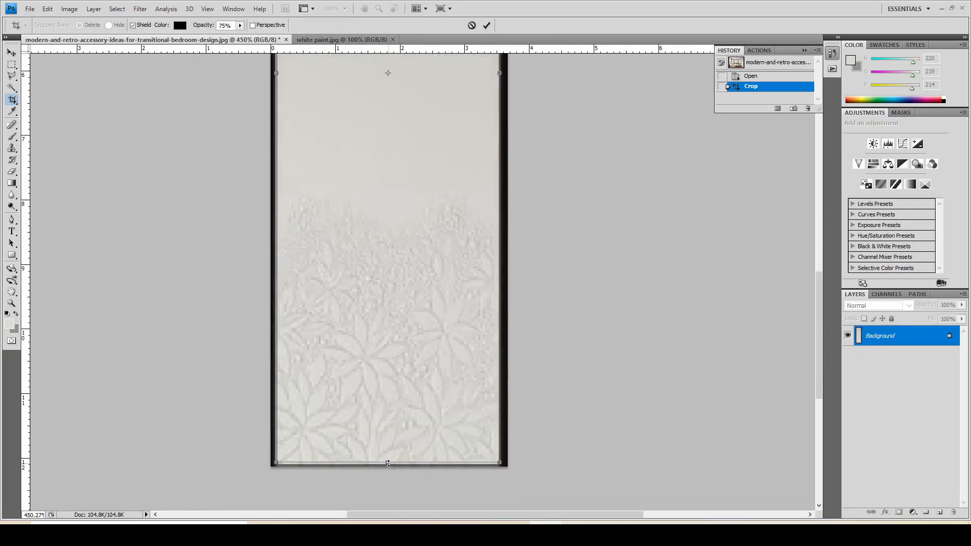
scroll(423, 336, up, 10)
drag(390, 129, 390, 134)
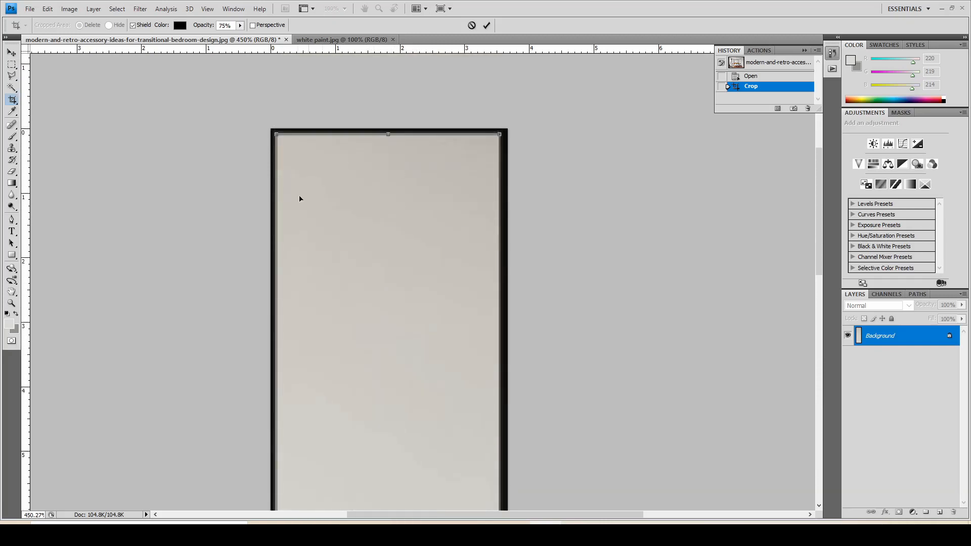
scroll(293, 378, down, 3)
drag(278, 424, 281, 424)
double_click(383, 351)
alt+scroll(463, 295, down, 9)
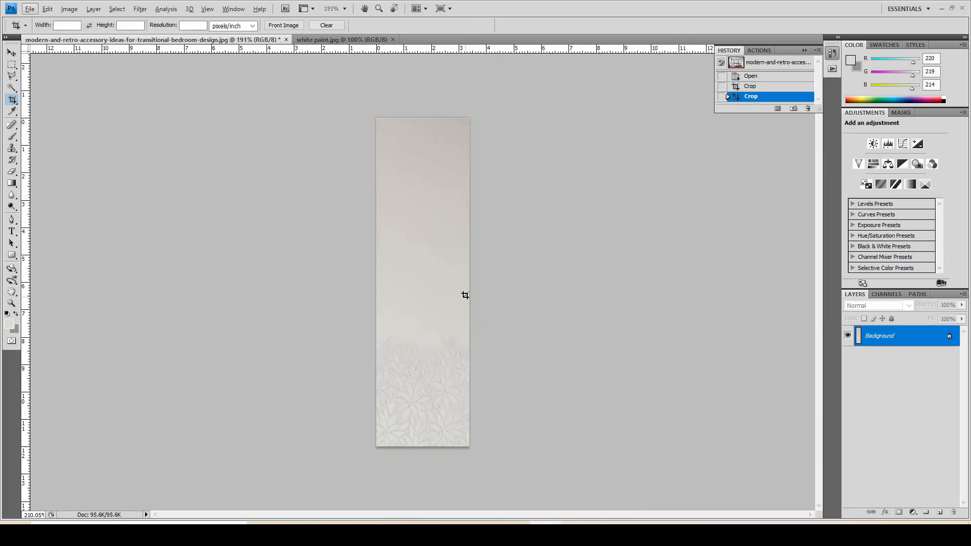
Brighten and flatten the cropped niche panel with Brightness/Contrast, using brightness 42 and contrast 16.
alt+scroll(464, 290, up, 2)
click(69, 8)
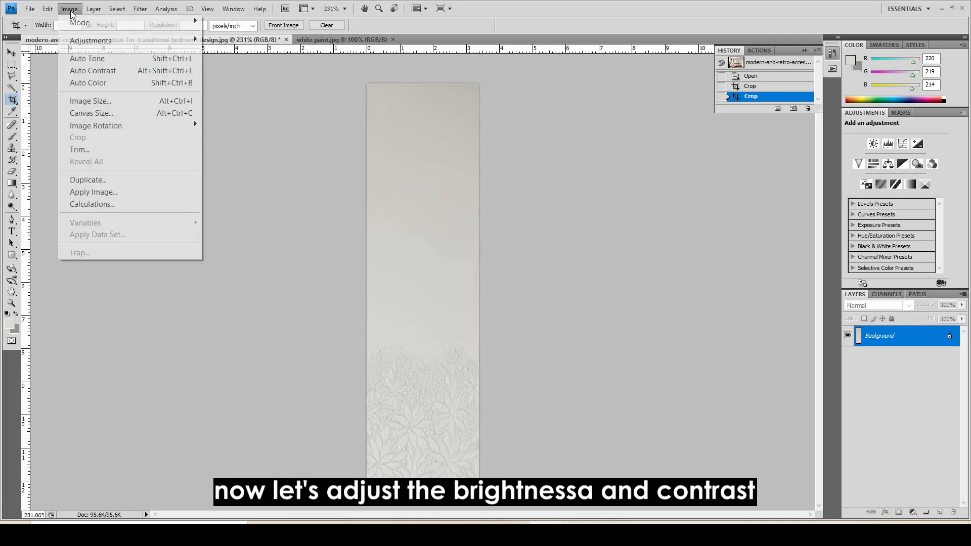
mouse_move(89, 40)
click(214, 41)
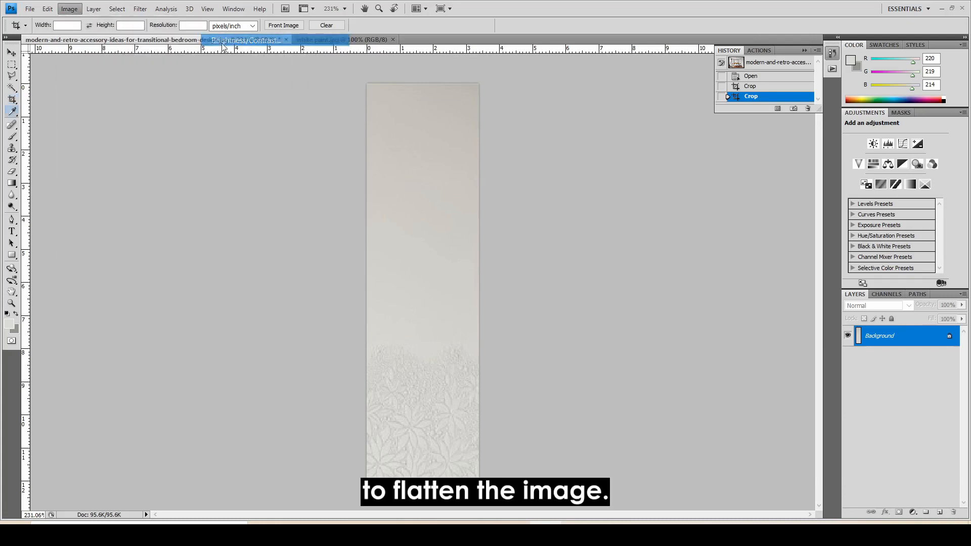
drag(106, 191, 110, 211)
drag(115, 190, 111, 210)
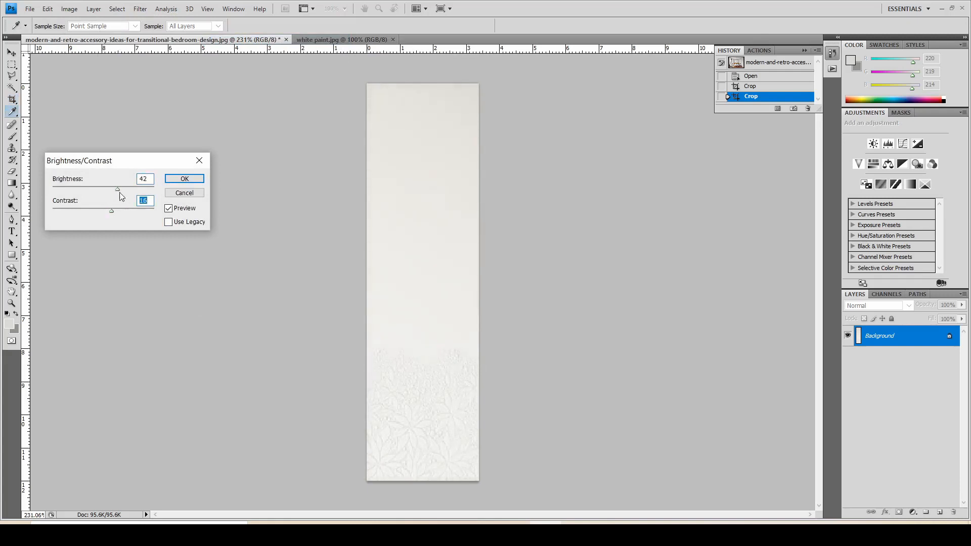
click(183, 179)
key(c)
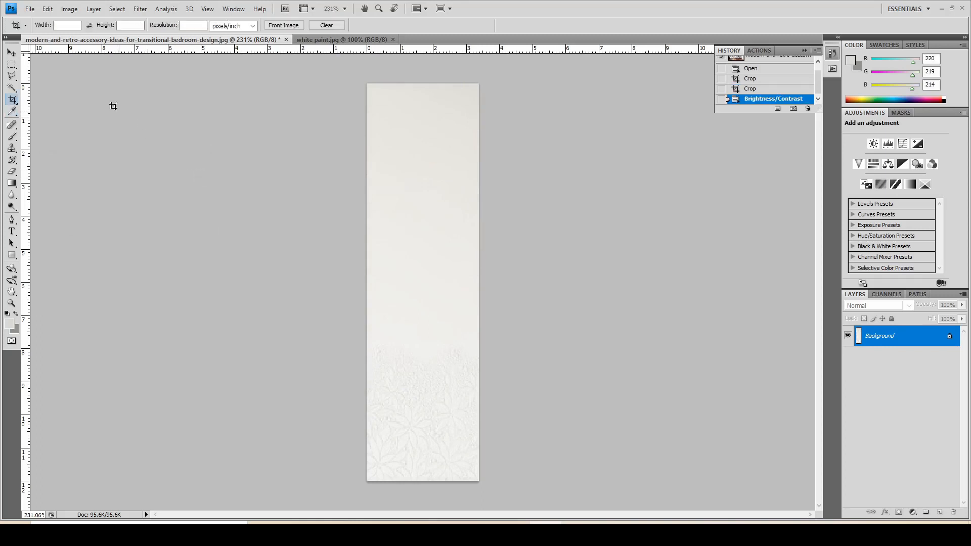
Save the niche panel image as a JPEG named "niche upper part" in the textures folder.
click(30, 9)
click(75, 180)
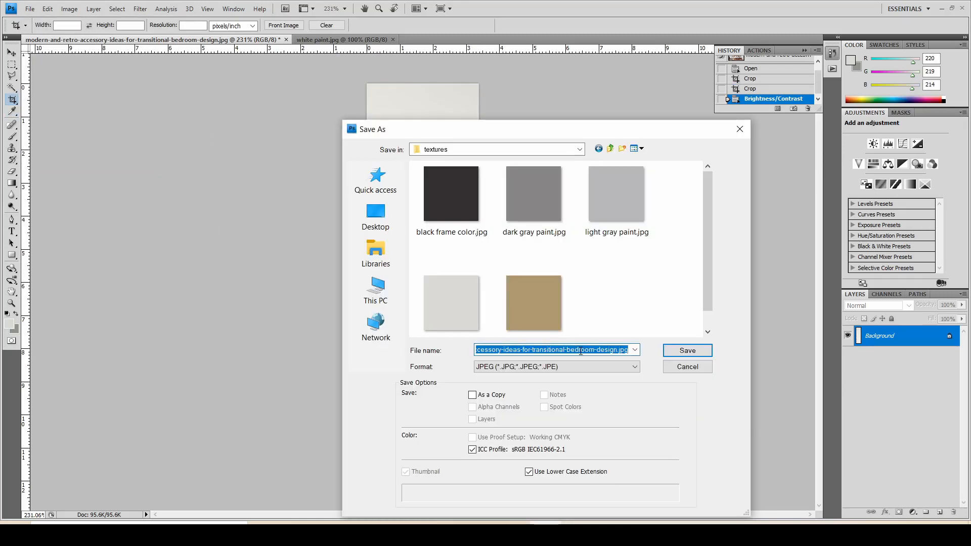
text(niche )
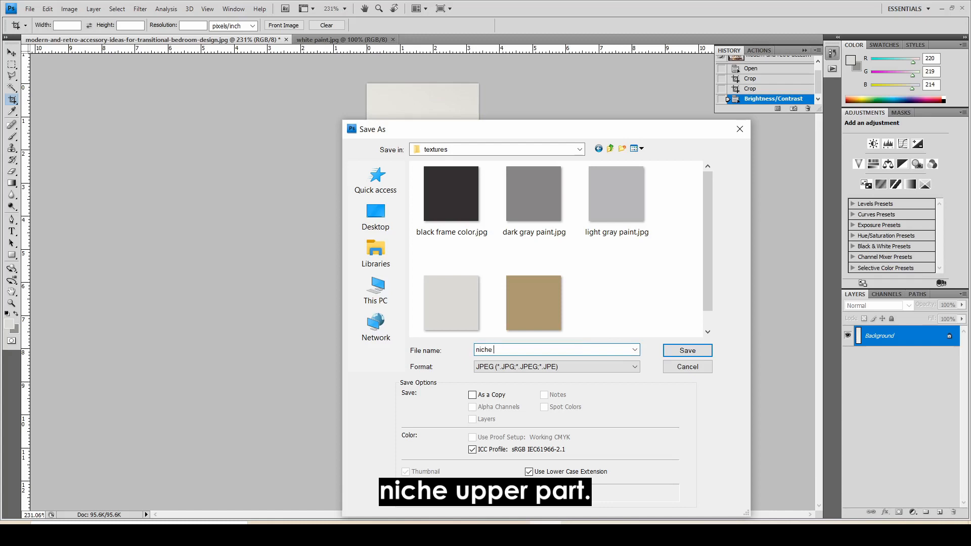
text(upper part)
key(Return)
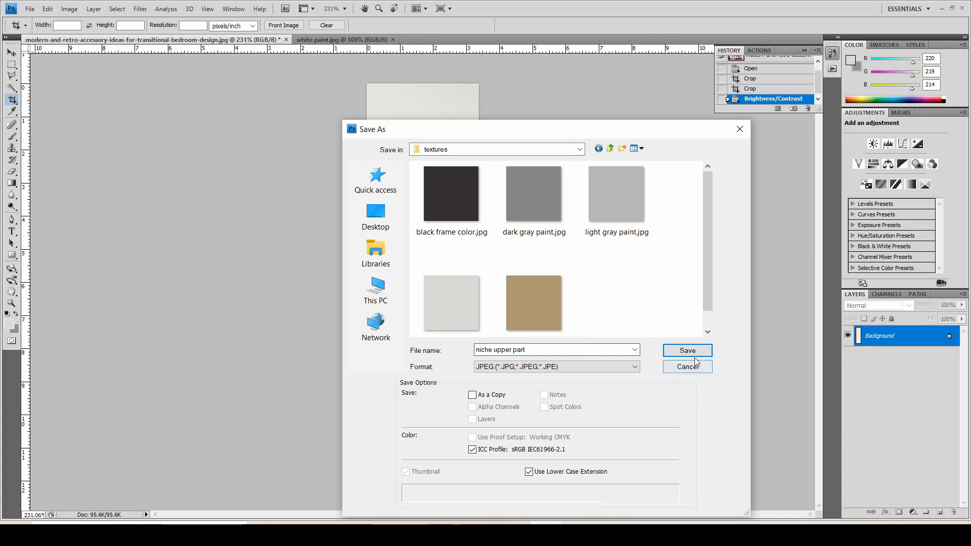
key(Return)
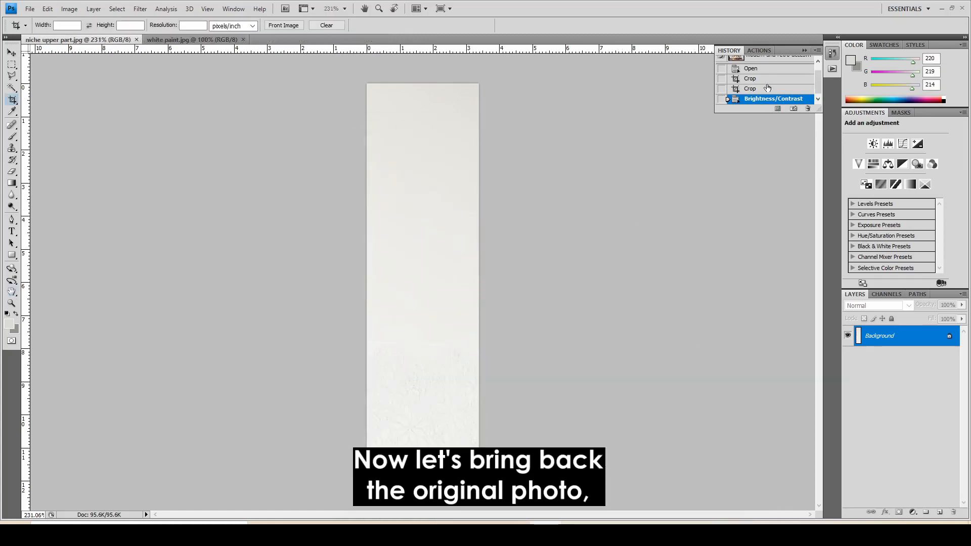
Restore the original reference photo and crop it to the lower niche panel right of the bed, excluding the dark frame.
click(752, 68)
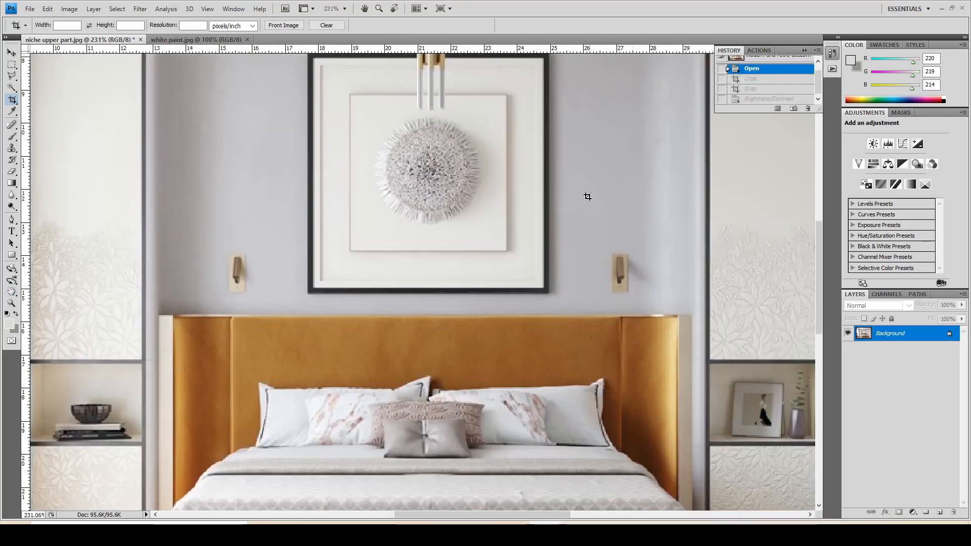
alt+scroll(564, 220, down, 3)
alt+scroll(736, 405, up, 6)
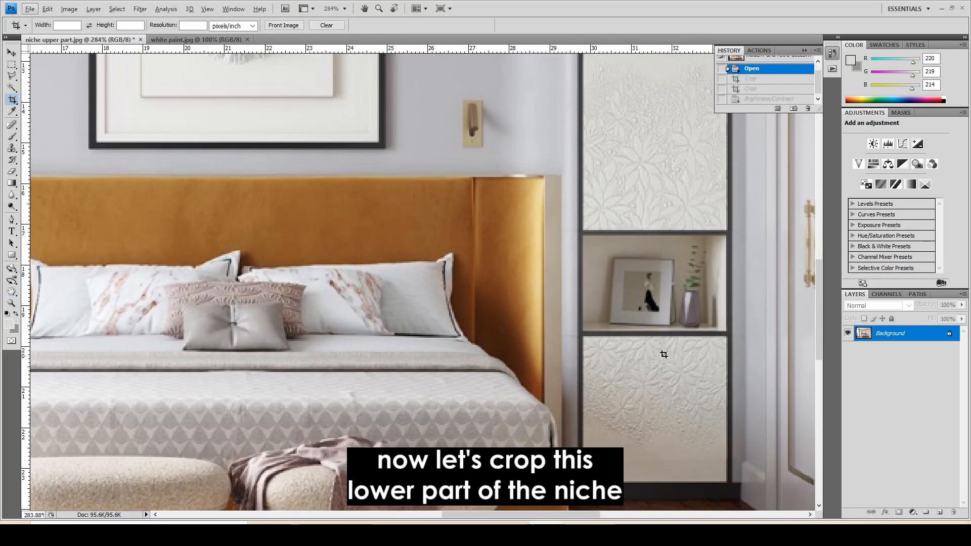
drag(582, 337, 728, 483)
alt+scroll(728, 483, up, 1)
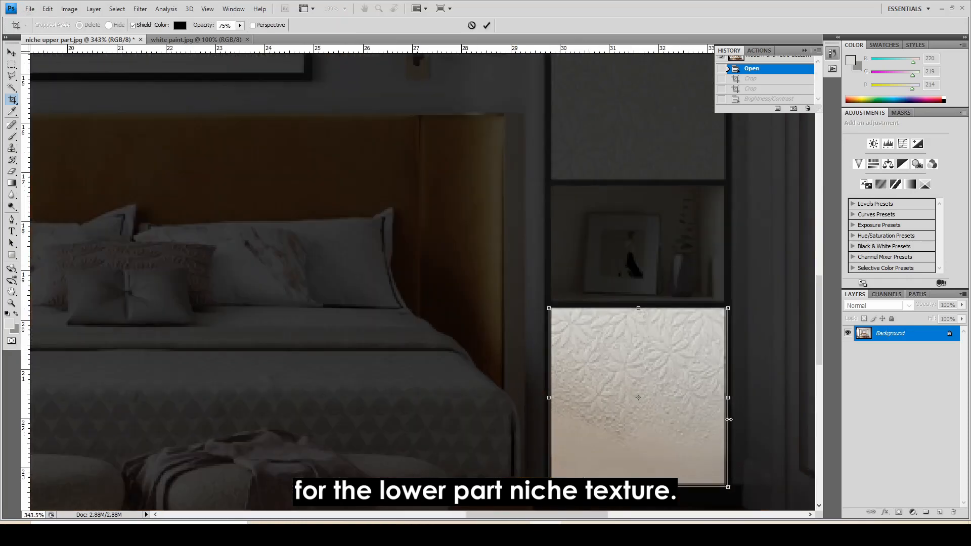
drag(728, 405, 725, 405)
drag(660, 487, 659, 483)
drag(548, 394, 551, 394)
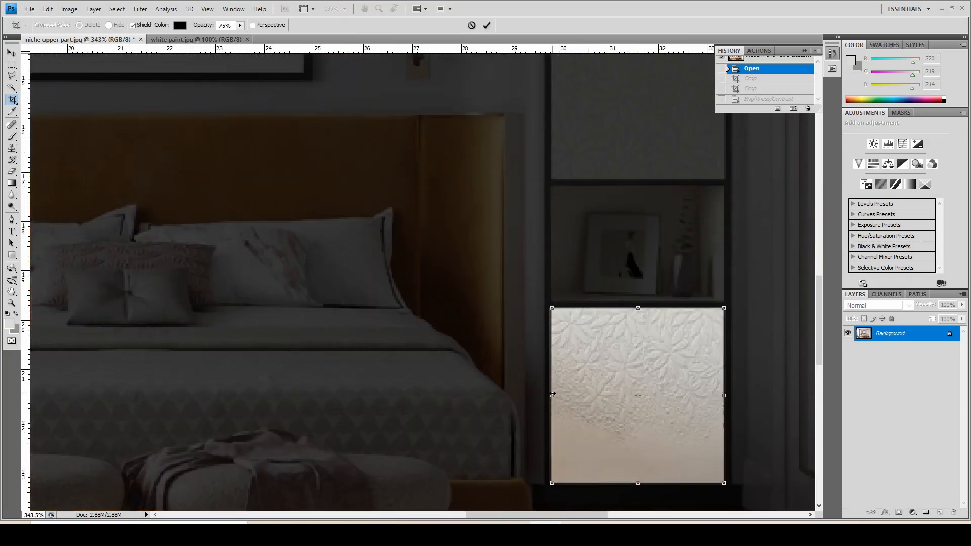
double_click(657, 375)
Brighten the cropped lower niche panel with a Brightness/Contrast adjustment.
click(70, 9)
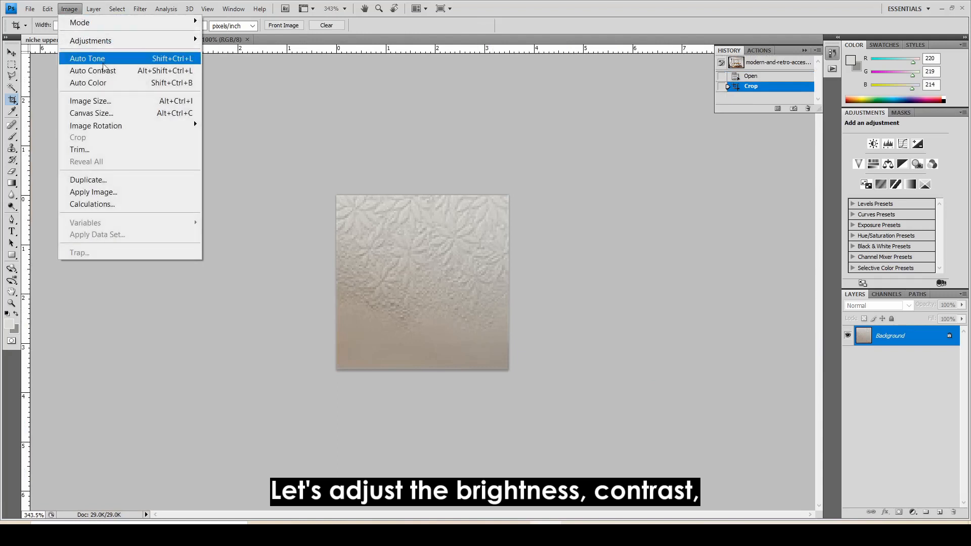
mouse_move(117, 43)
click(228, 40)
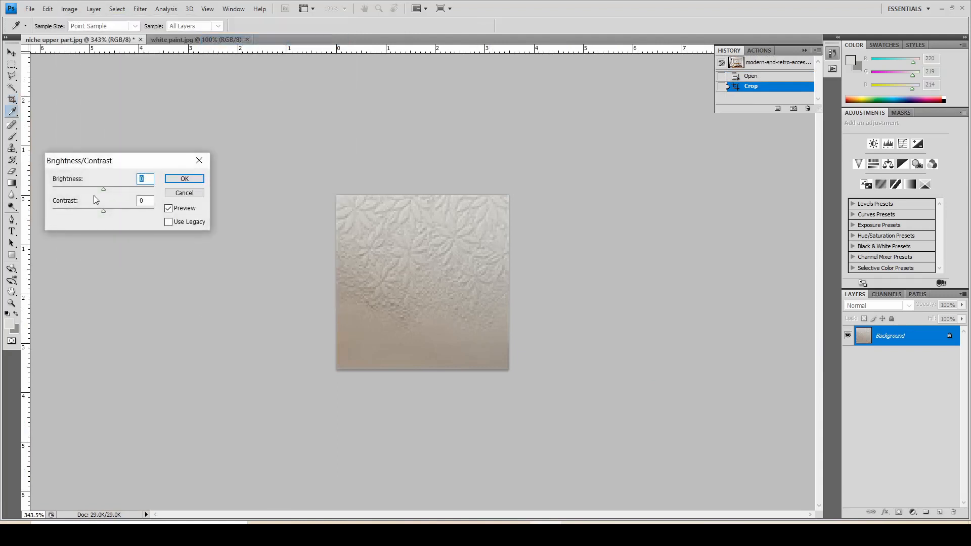
mouse_move(114, 189)
mouse_down()
mouse_move(136, 211)
mouse_move(119, 189)
mouse_up()
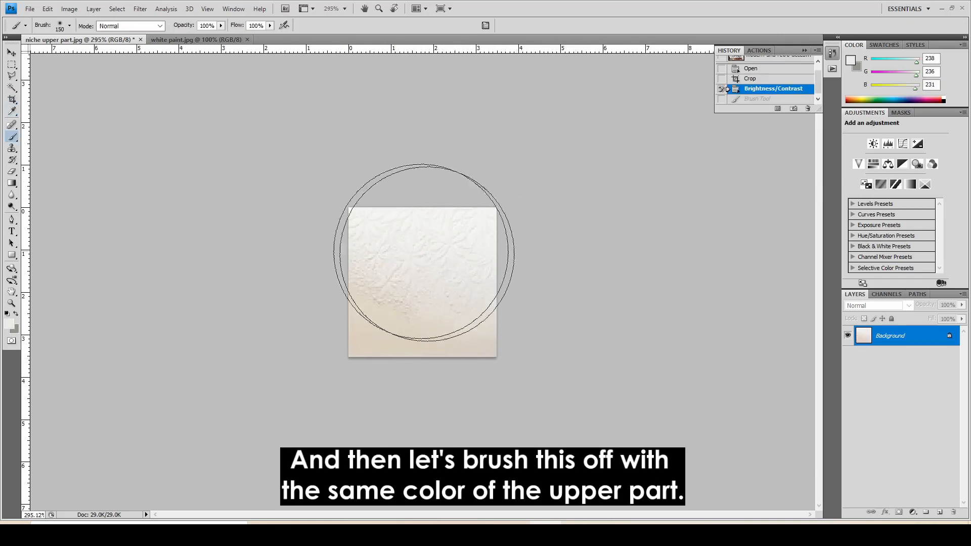
Brush off-white (RGB 238, 236, 231) over the beige lower area of the niche panel with a soft 150 px brush.
click(12, 112)
click(12, 137)
click(435, 403)
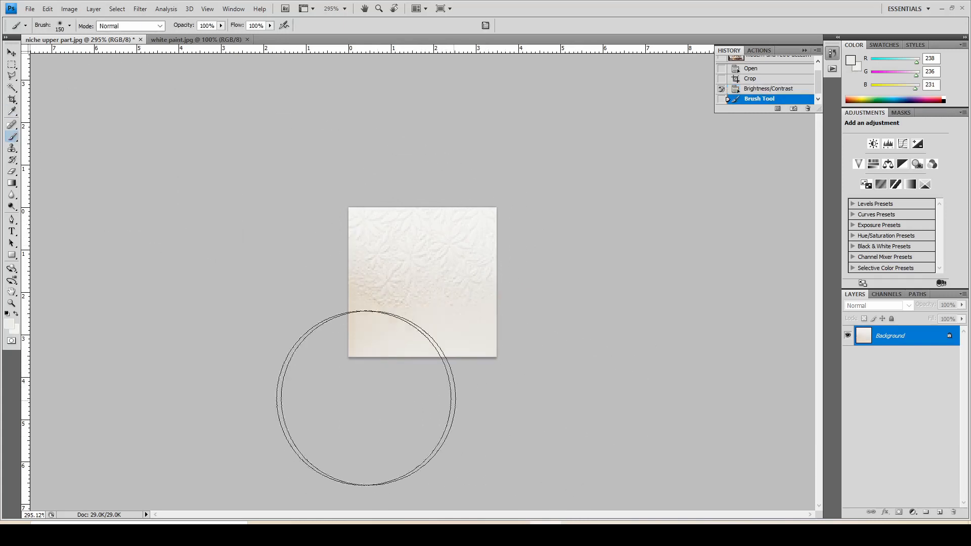
click(349, 390)
click(324, 363)
click(376, 367)
click(430, 385)
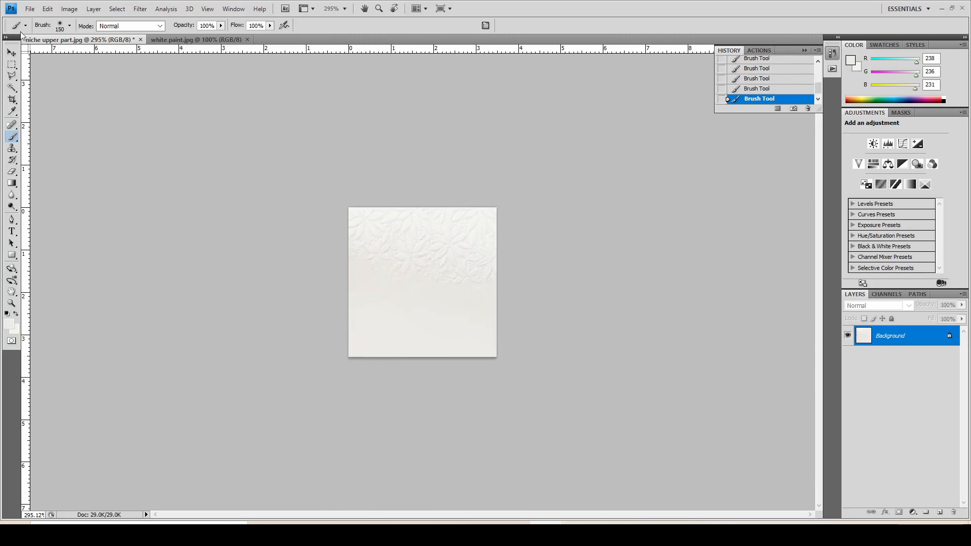
Save the lower panel image as a JPEG named "niche lower part part" in the textures folder.
click(30, 8)
click(111, 180)
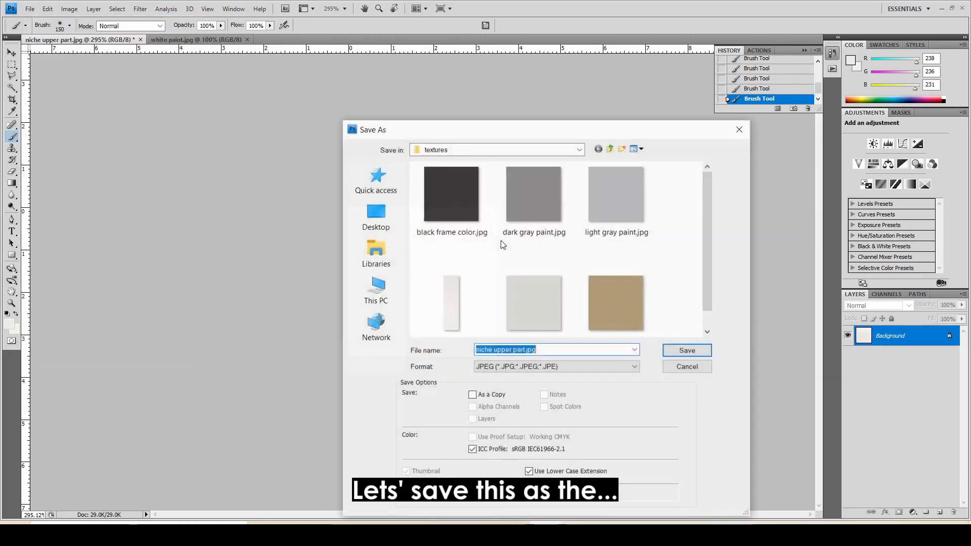
click(452, 293)
click(519, 349)
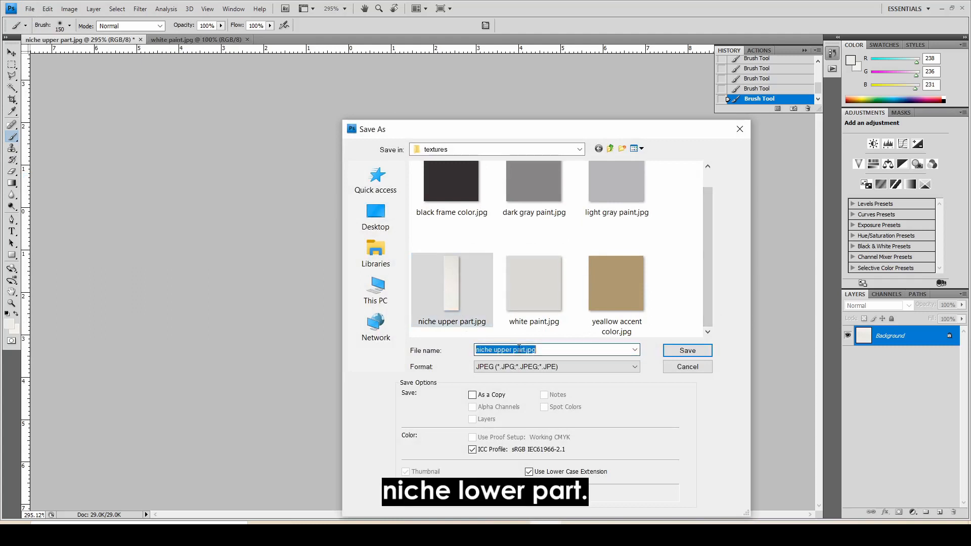
click(512, 350)
key(BackSpace)
key(BackSpace)
key(BackSpace)
key(BackSpace)
key(BackSpace)
text(lower)
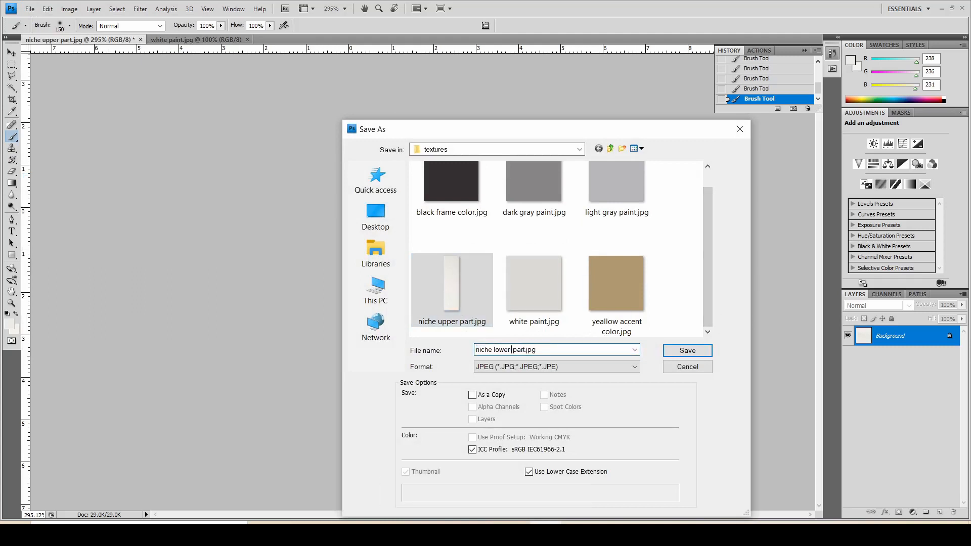
key(Return)
click(542, 146)
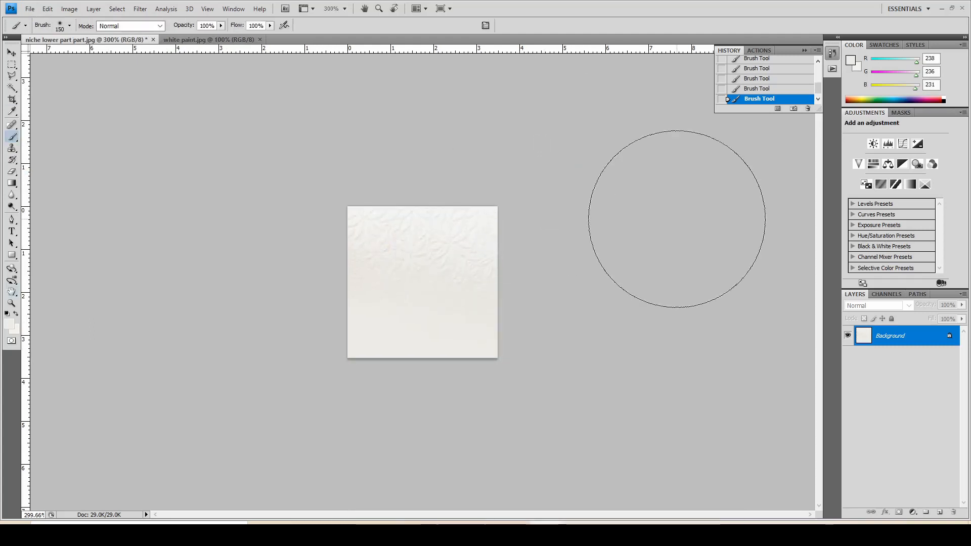
Restore the original reference photo and crop it to a small rectangular patch of the orange headboard fabric above the pillows.
drag(819, 86, 804, 80)
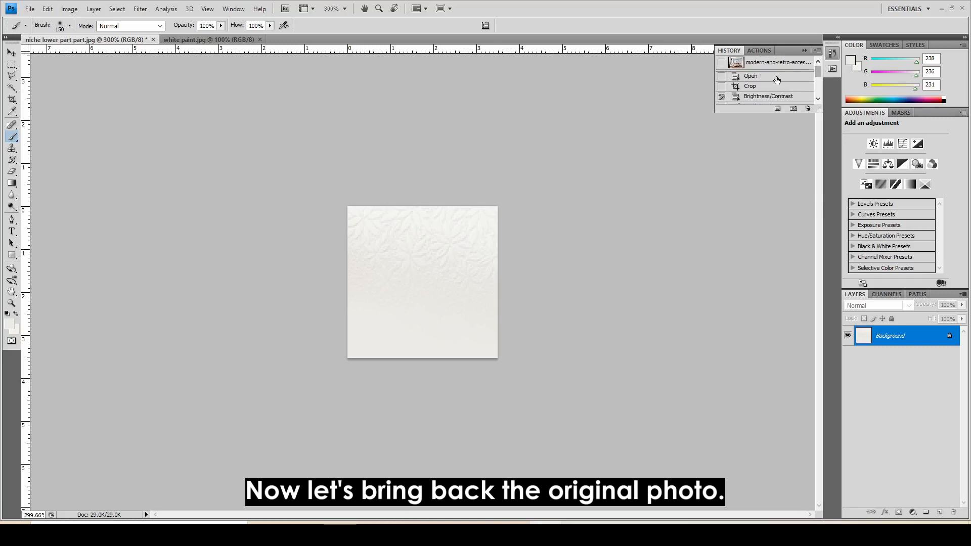
click(776, 80)
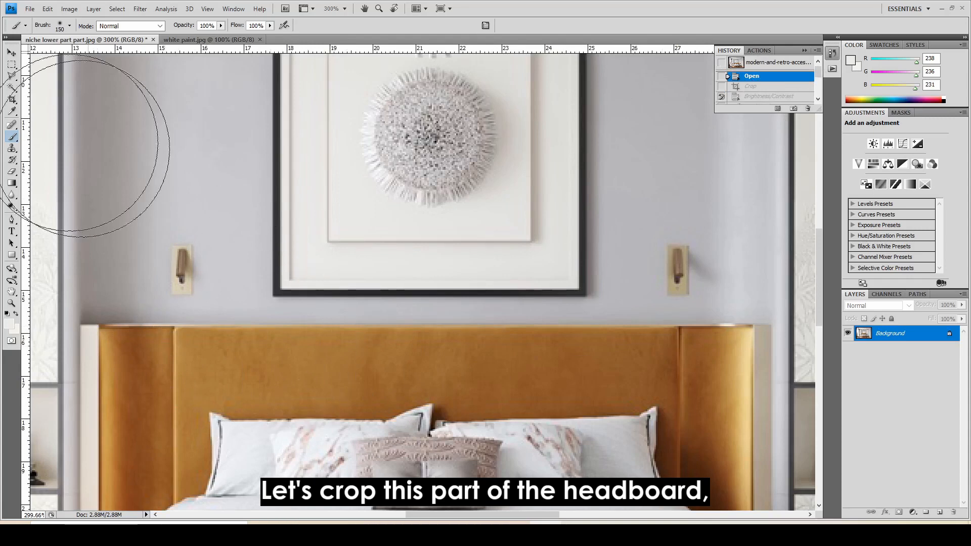
click(12, 99)
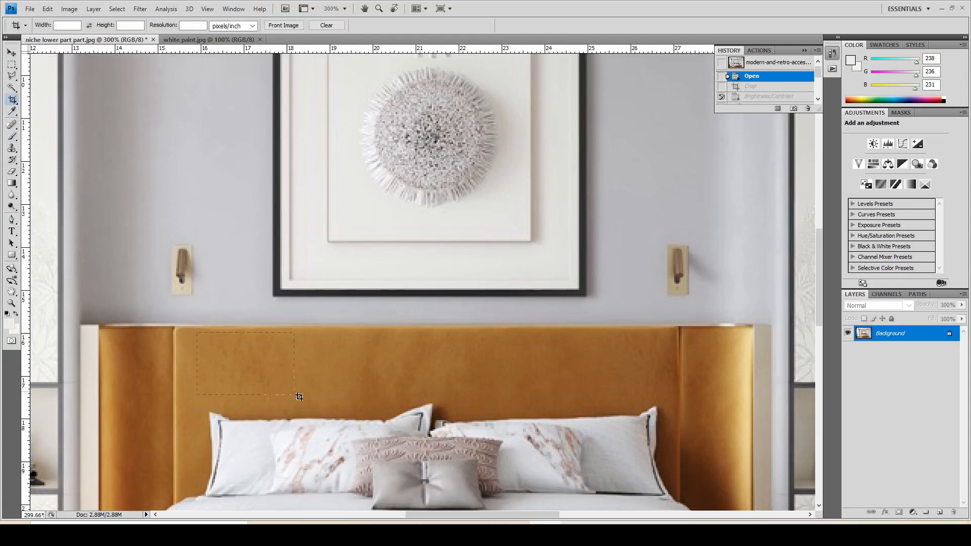
drag(310, 403, 310, 404)
key(Return)
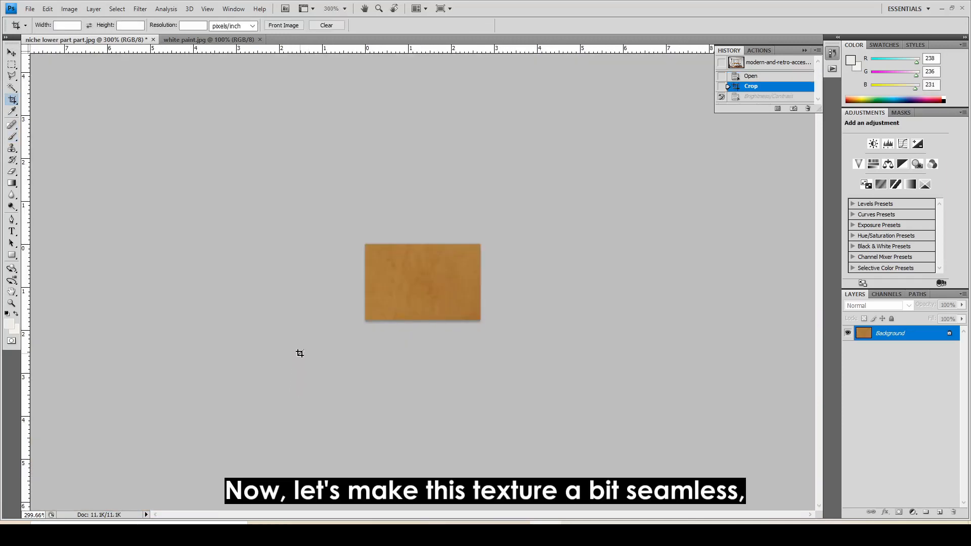
Duplicate the headboard fabric layer and enlarge the canvas to 10 x 10 cm.
drag(912, 338, 941, 511)
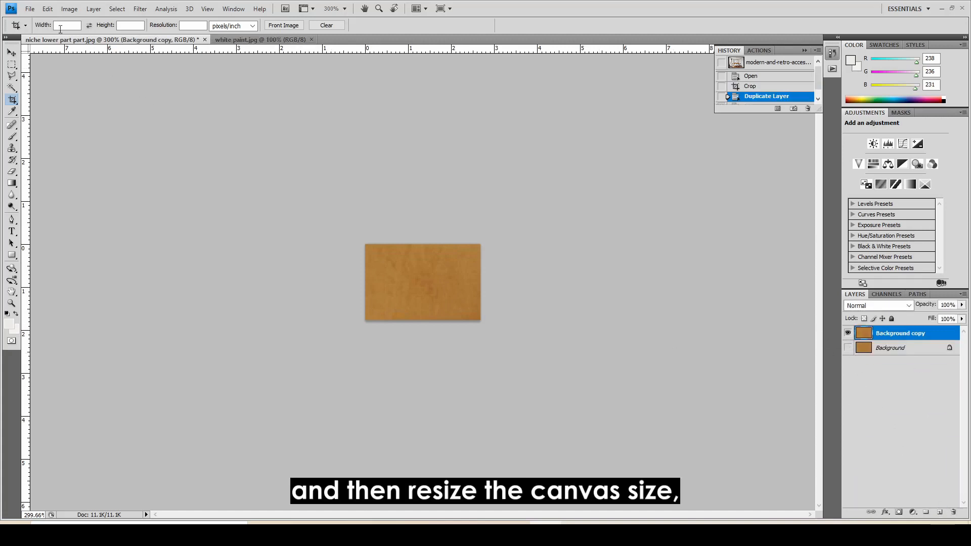
click(66, 10)
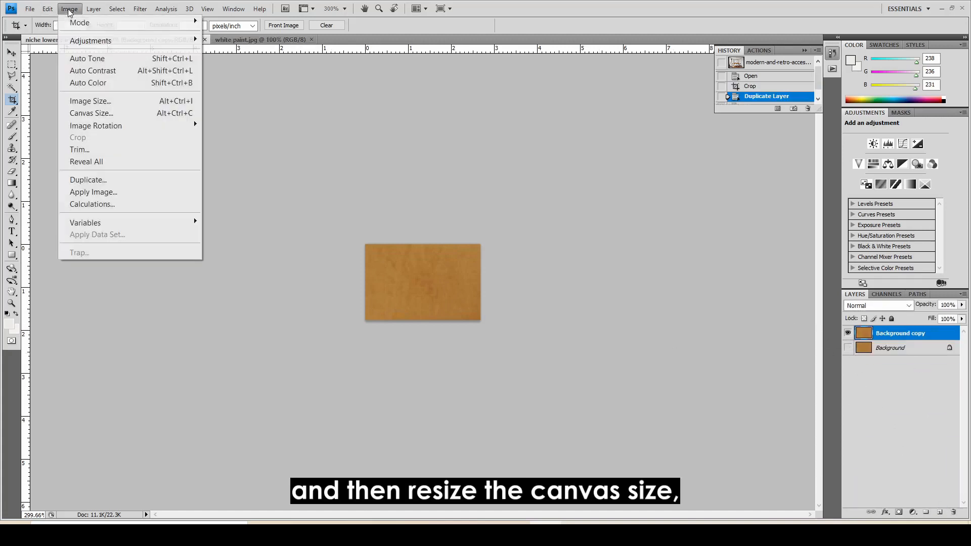
click(123, 112)
drag(478, 187, 411, 188)
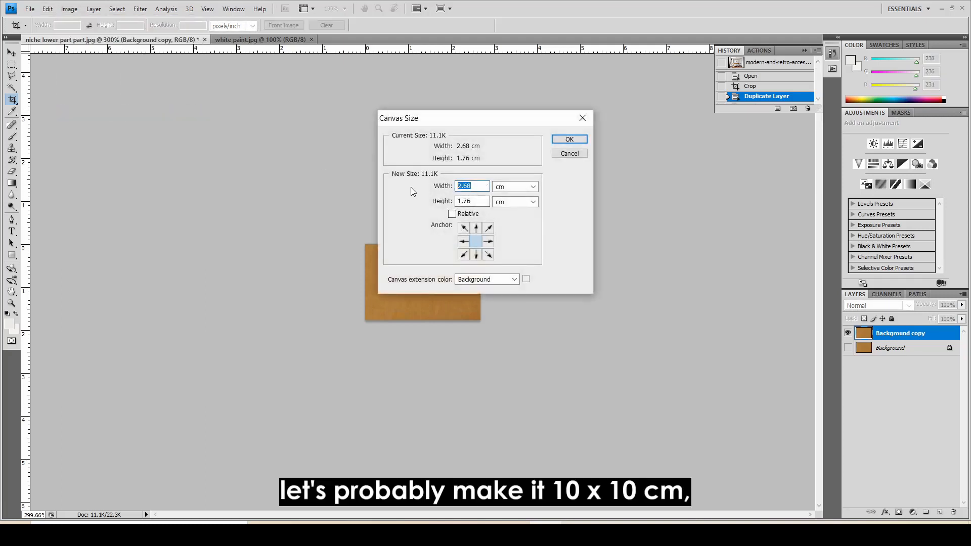
text(10)
key(Tab)
text(100)
click(581, 142)
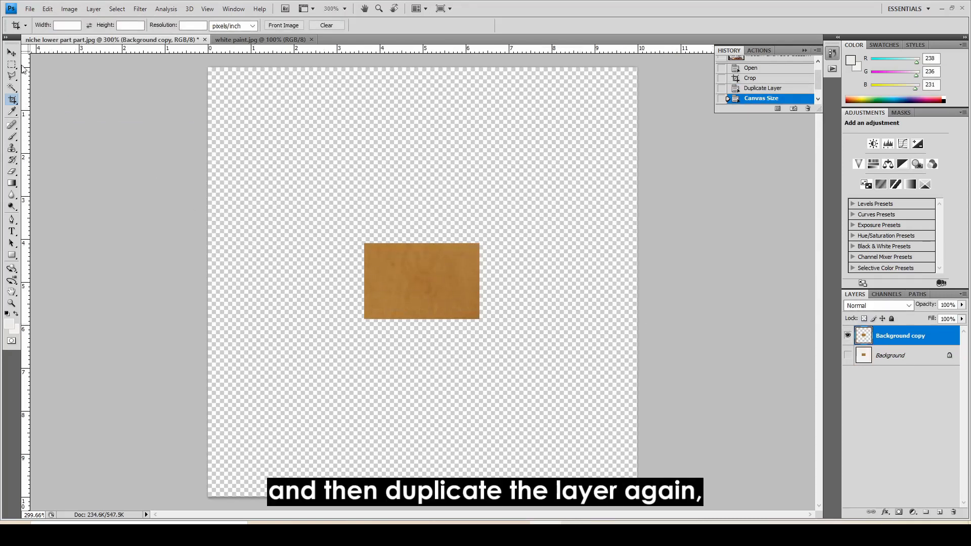
Place a copy of the fabric patch flush against its right edge and flip the copy horizontally.
click(11, 52)
alt+drag(507, 289, 622, 293)
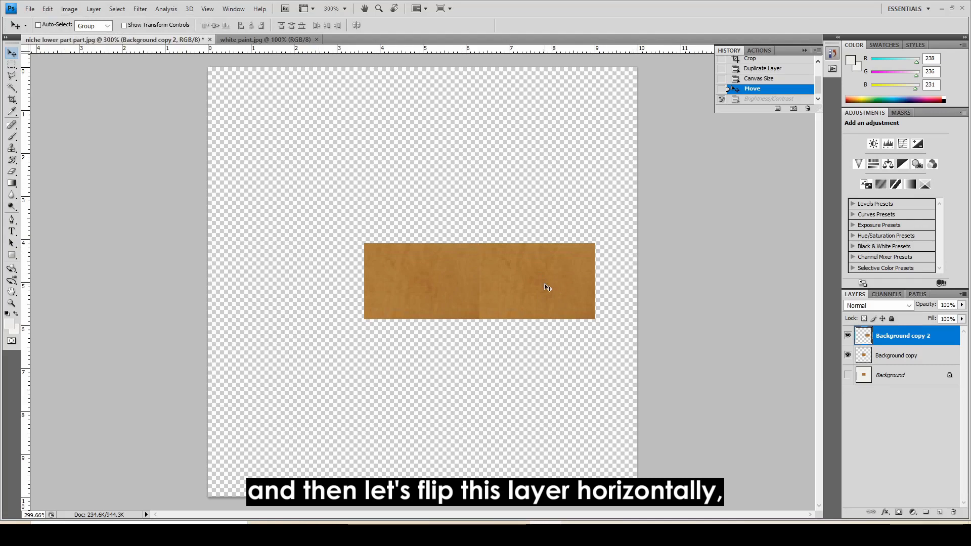
click(48, 10)
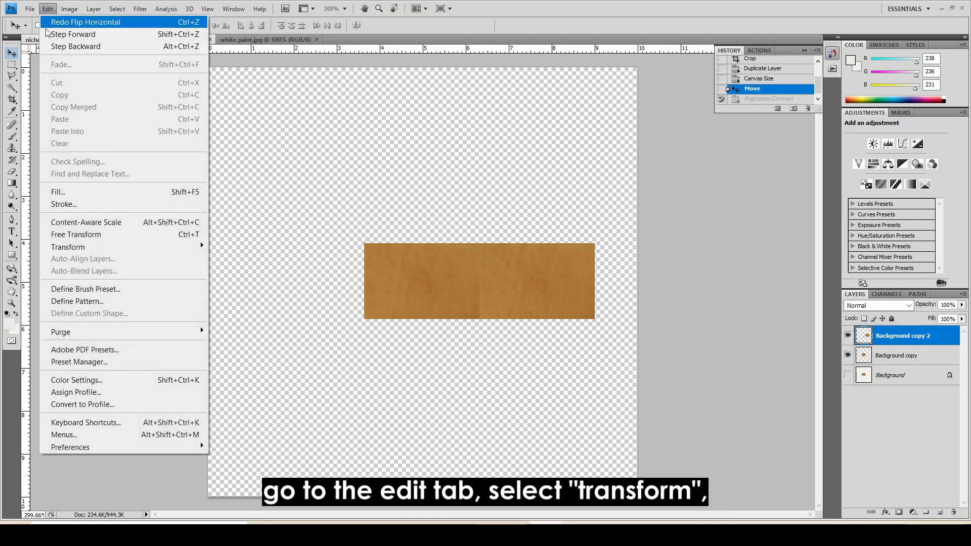
mouse_move(151, 248)
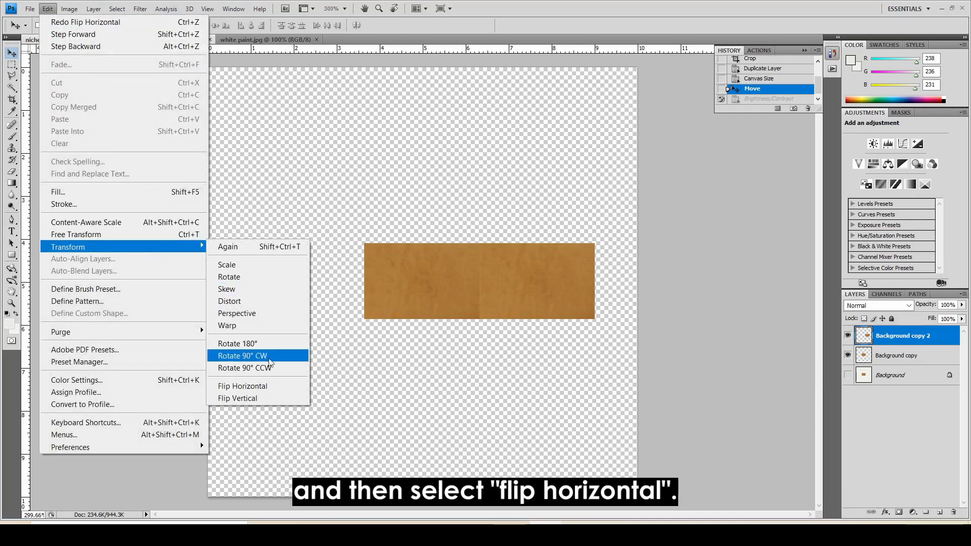
click(274, 392)
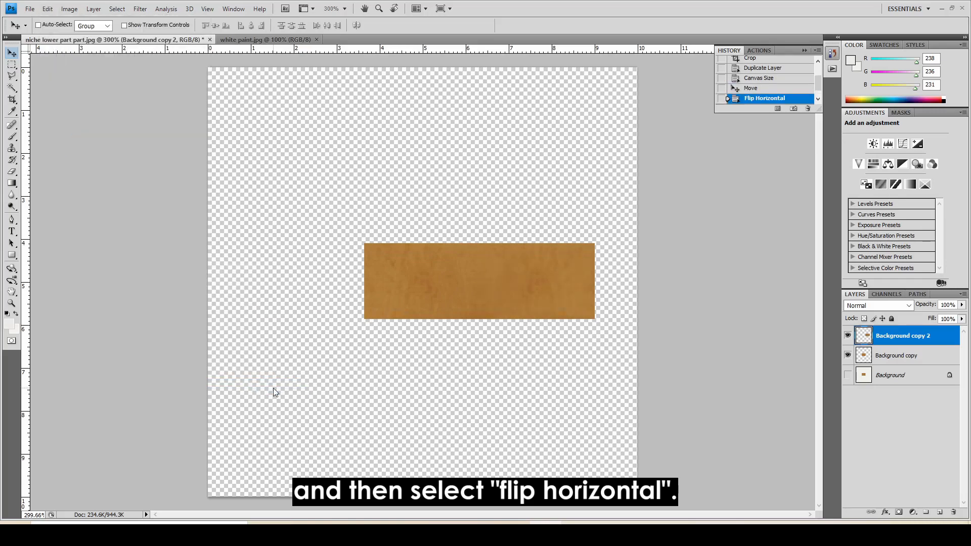
Duplicate both fabric layers, place the copies directly below the originals, and flip them vertically.
shift+click(894, 357)
drag(895, 356, 939, 512)
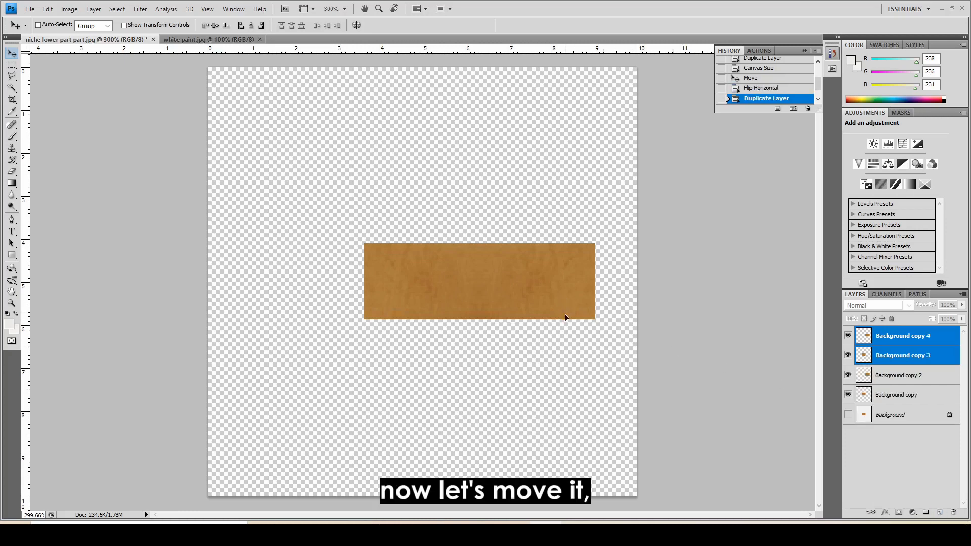
drag(565, 317, 557, 370)
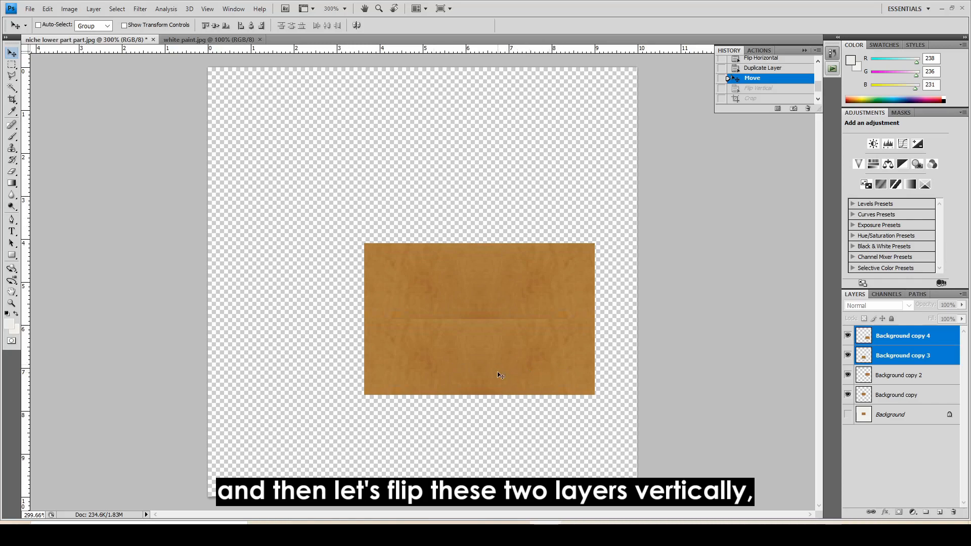
click(48, 9)
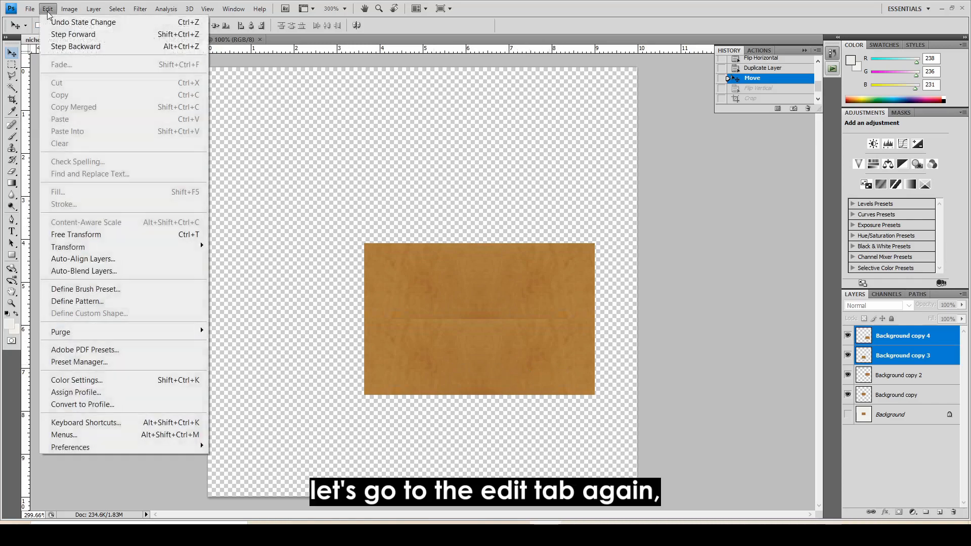
mouse_move(156, 250)
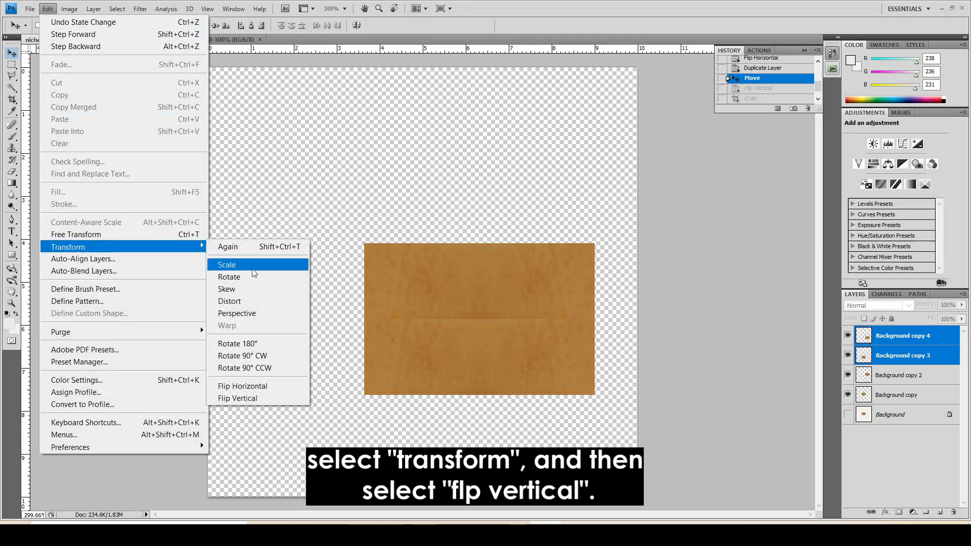
click(266, 398)
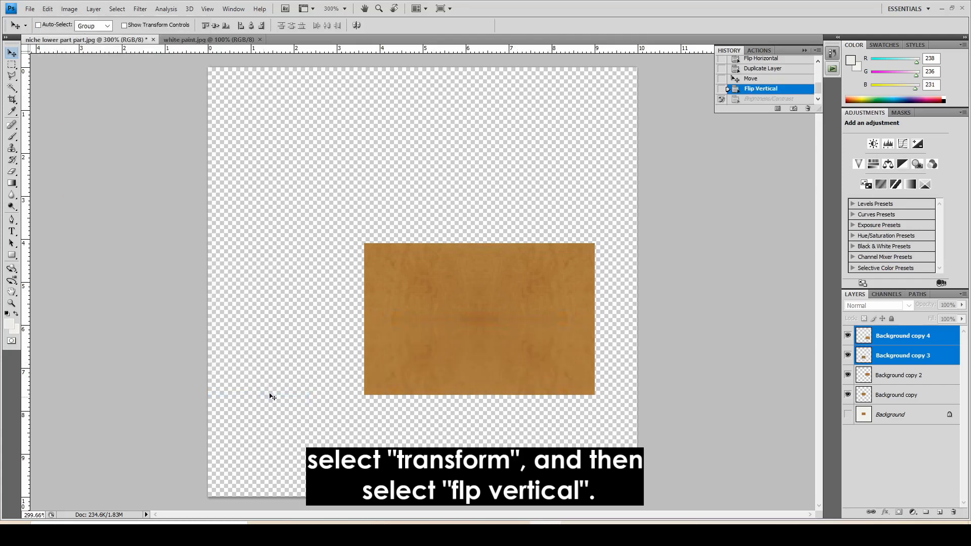
Crop the canvas to the four mirrored fabric patches, excluding the transparent surroundings.
click(12, 99)
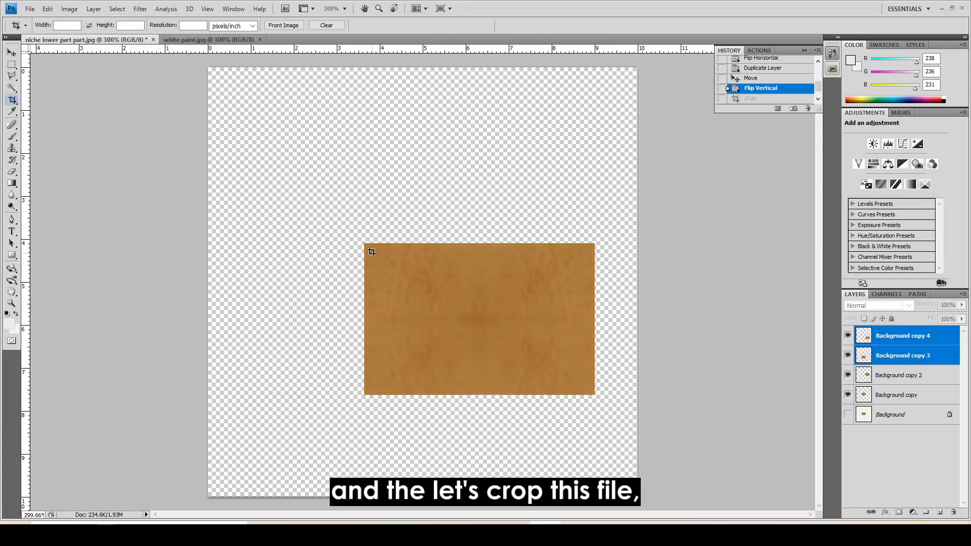
drag(364, 243, 592, 392)
key(Return)
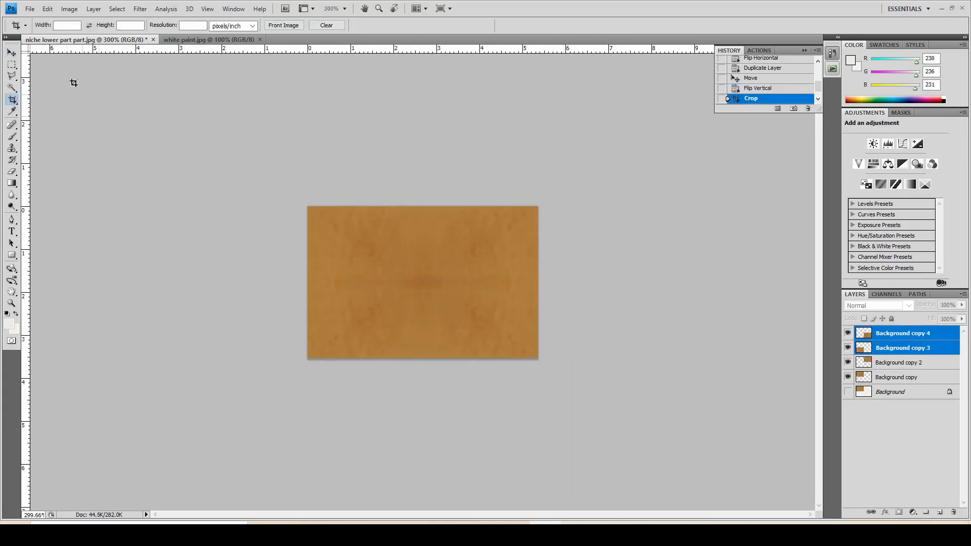
Save the mirrored fabric image in the textures folder as a JPEG named "fur fabric texture" at maximum quality 12.
click(30, 8)
click(73, 180)
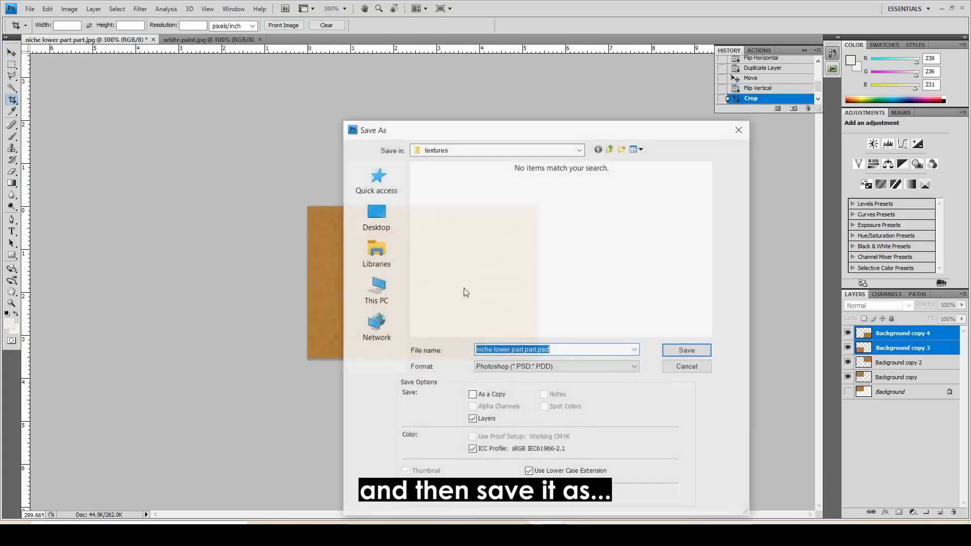
click(505, 368)
click(515, 450)
triple_click(511, 349)
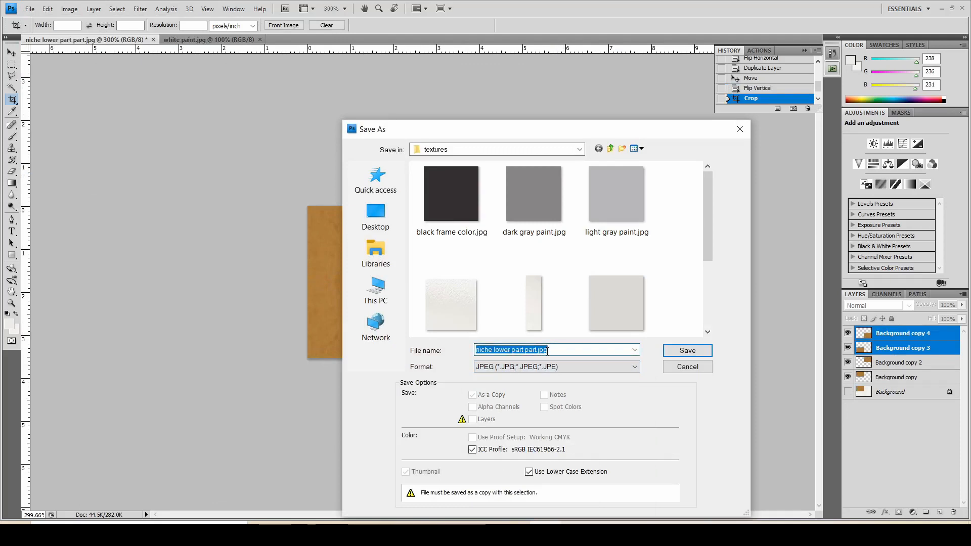
text(fur fabr)
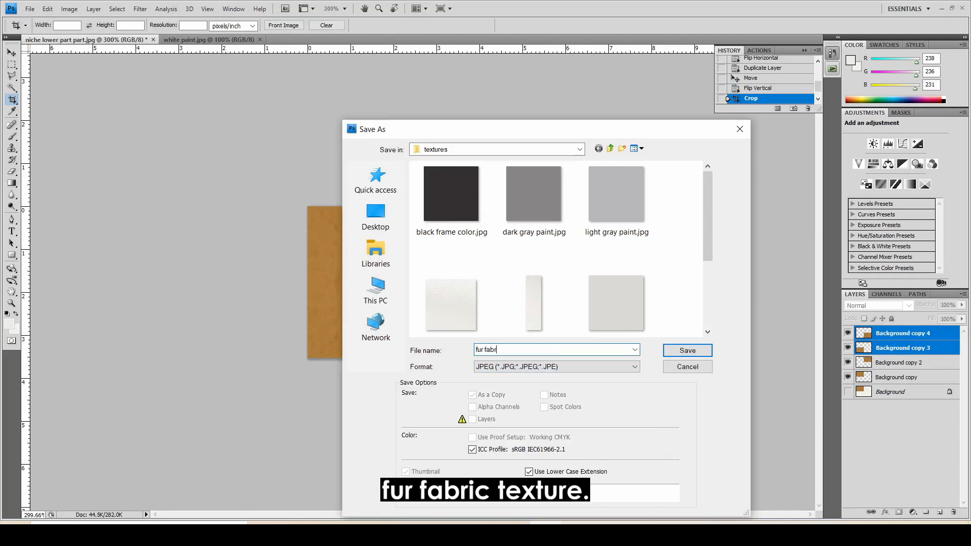
text(ic texture)
click(680, 354)
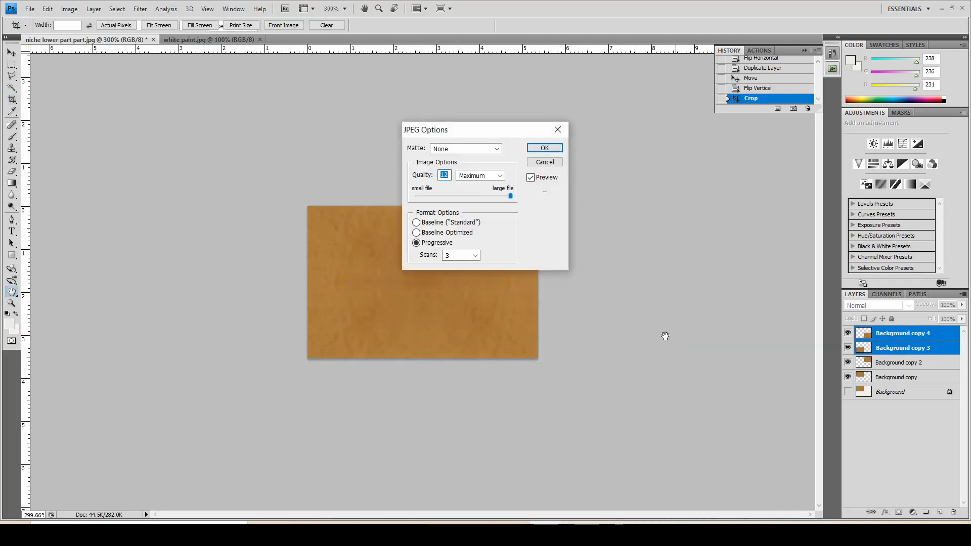
click(552, 147)
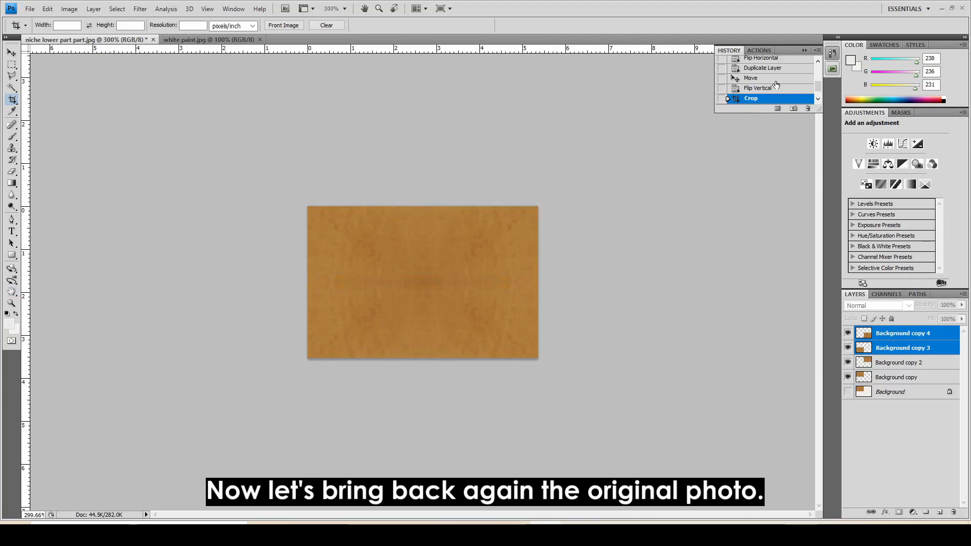
Restore the bedroom reference photo to its originally opened state and fit it to the window.
scroll(776, 83, up, 5)
click(751, 76)
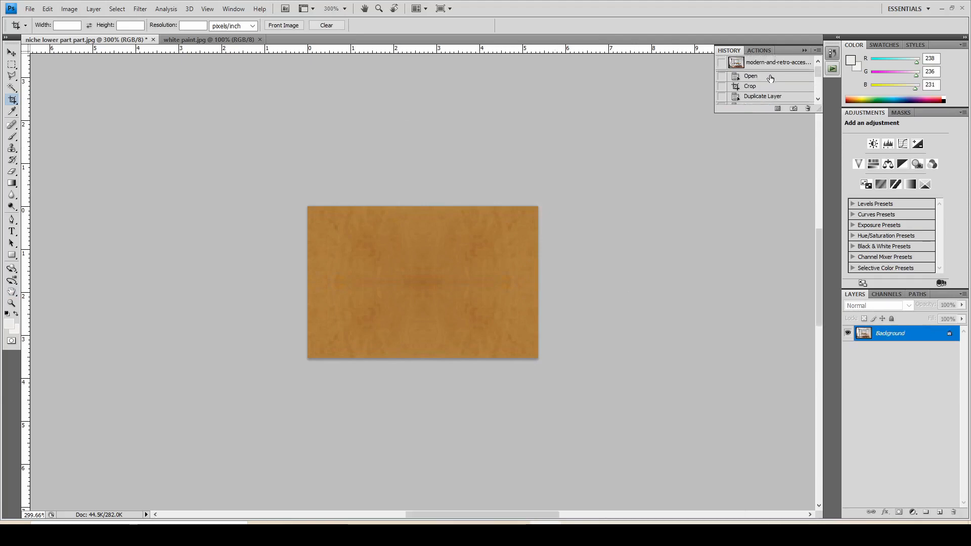
key(ctrl+0)
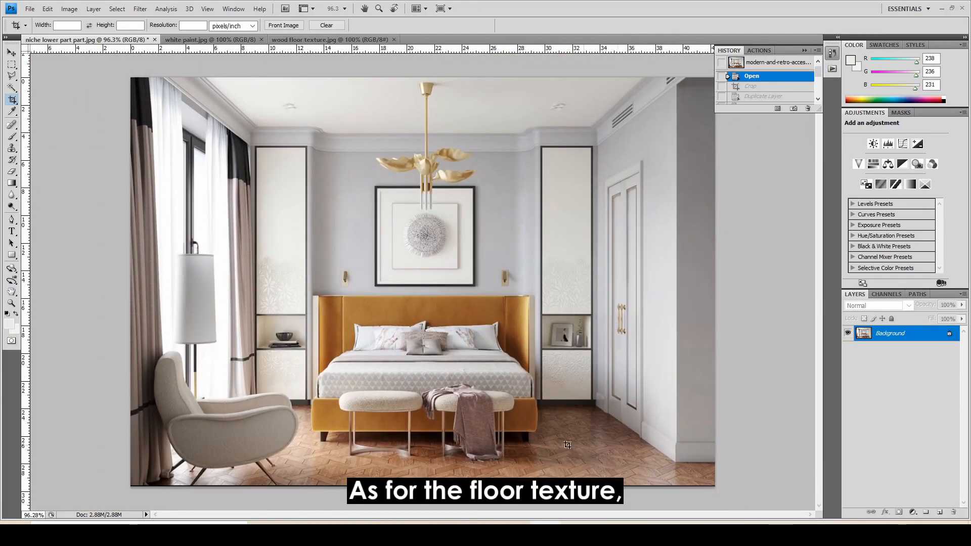
Look at the wood parquet floor texture in the photo viewer and switch to the unfurnished bedroom project in DIALux evo.
mouse_move(607, 533)
click(583, 471)
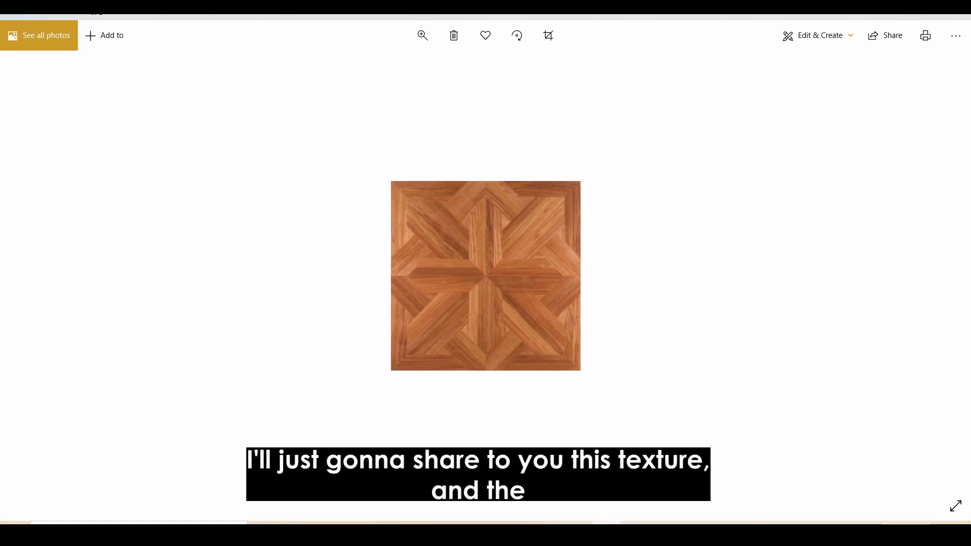
mouse_move(607, 534)
click(625, 415)
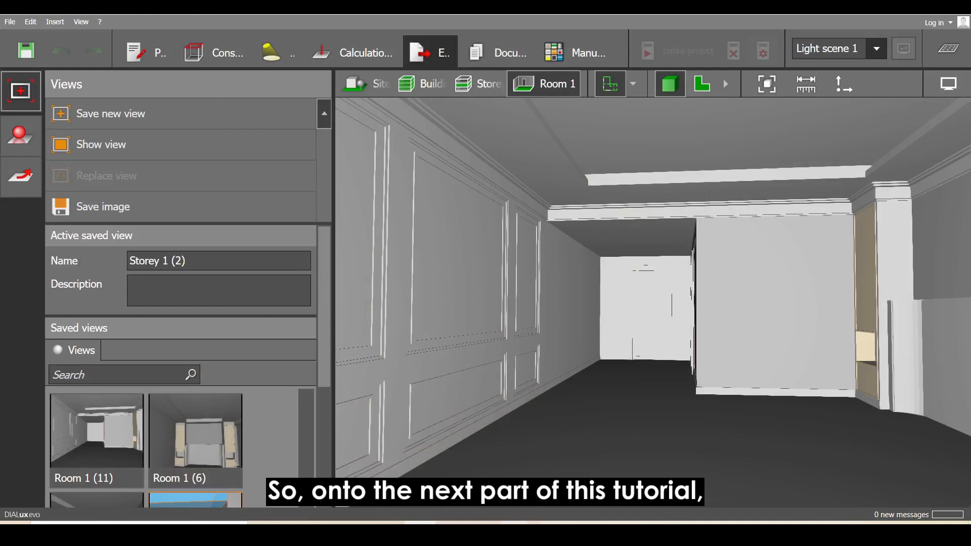
Switch to the finished DIALux evo bedroom project and examine its furniture from the bed around to the TV wall.
mouse_move(512, 533)
click(450, 464)
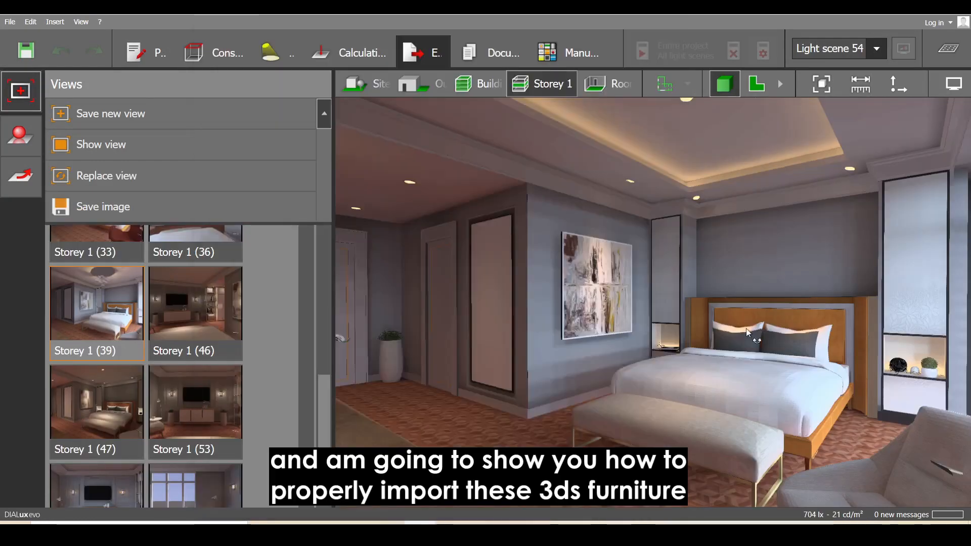
drag(745, 328, 627, 356)
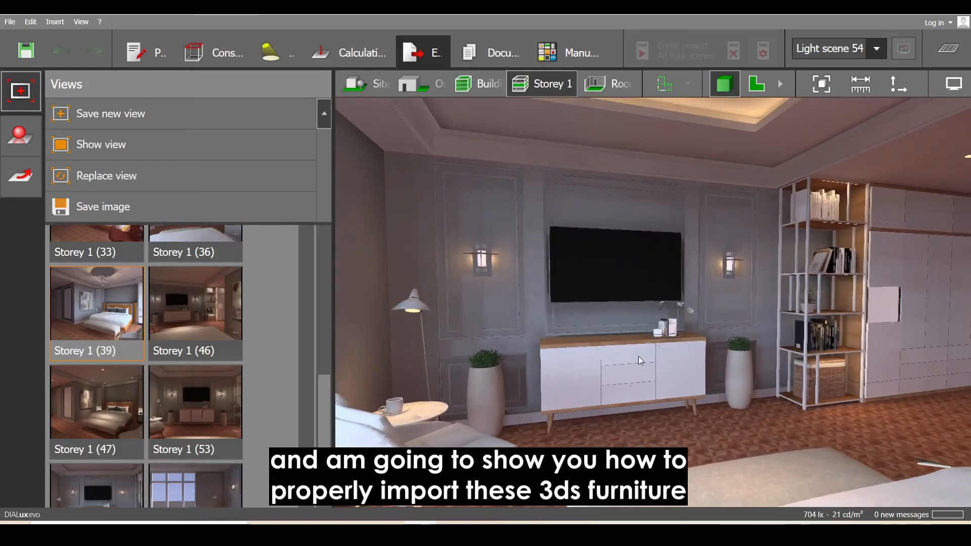